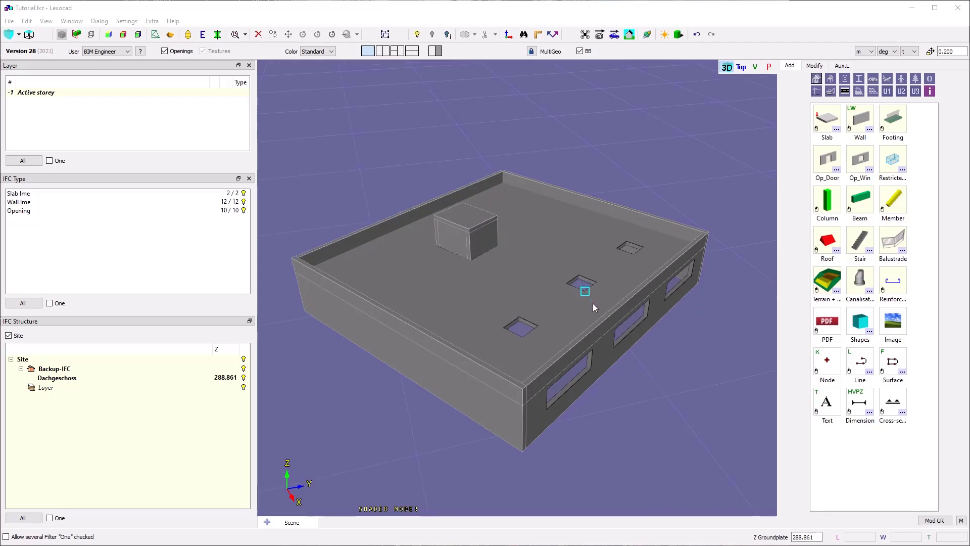
# - Look at the Properties dialog and the LME dialog, closing each one
pyautogui.click(99, 21)
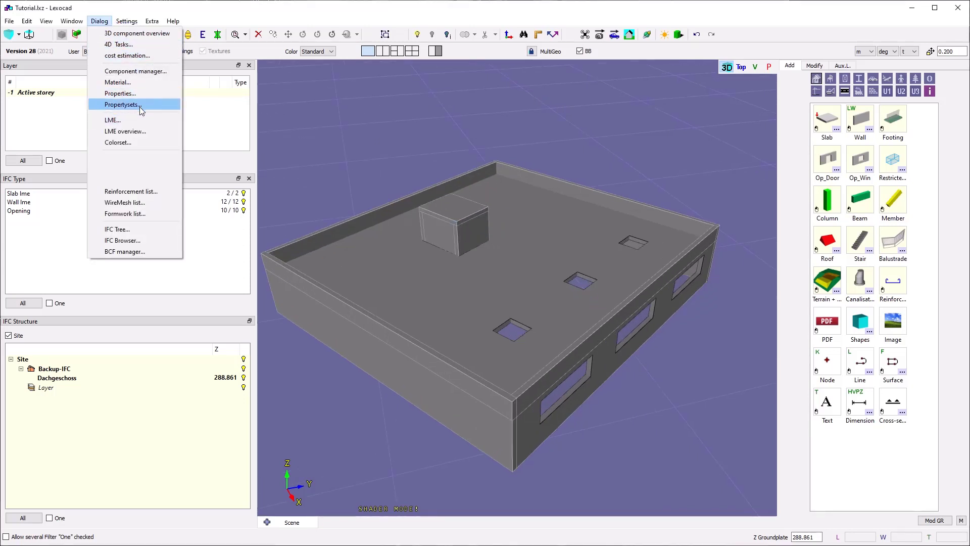
pyautogui.click(126, 93)
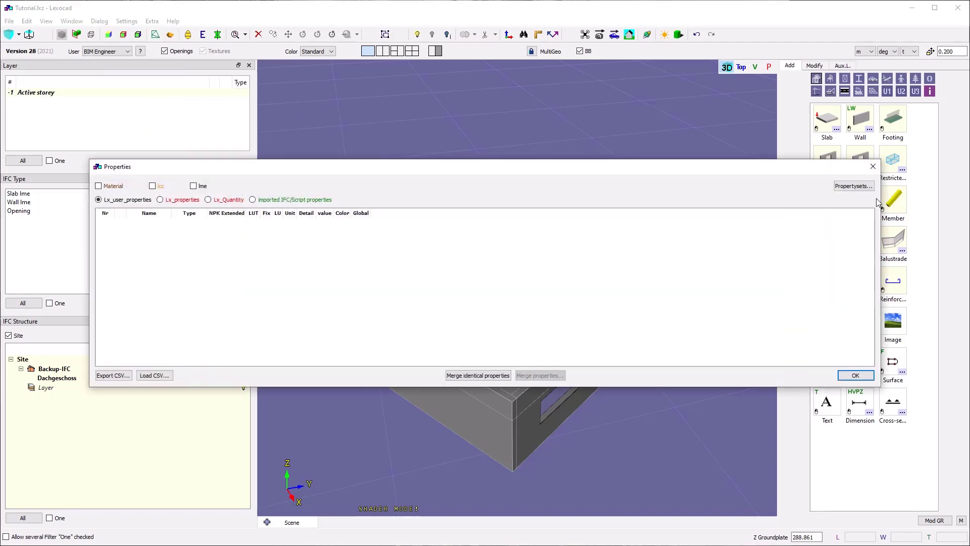
pyautogui.click(873, 167)
pyautogui.click(99, 20)
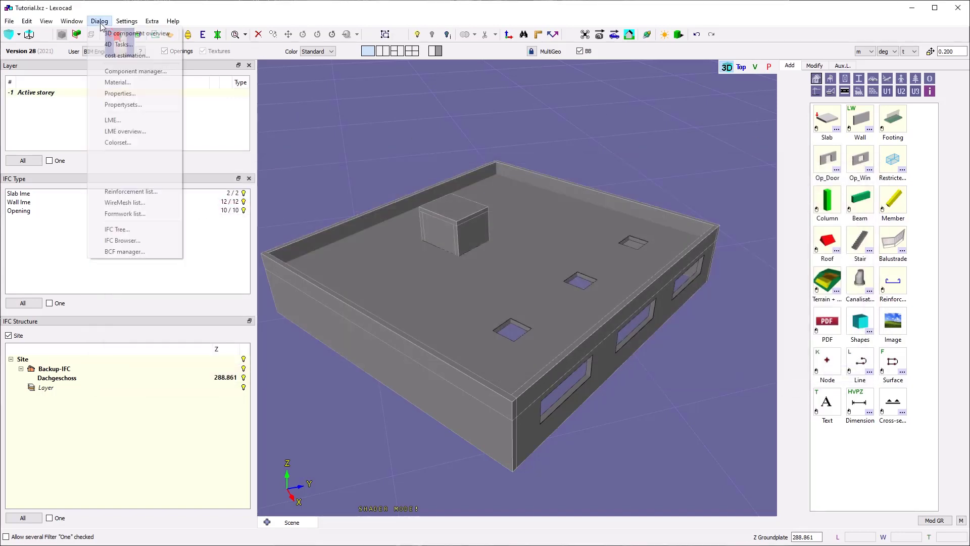
pyautogui.click(113, 120)
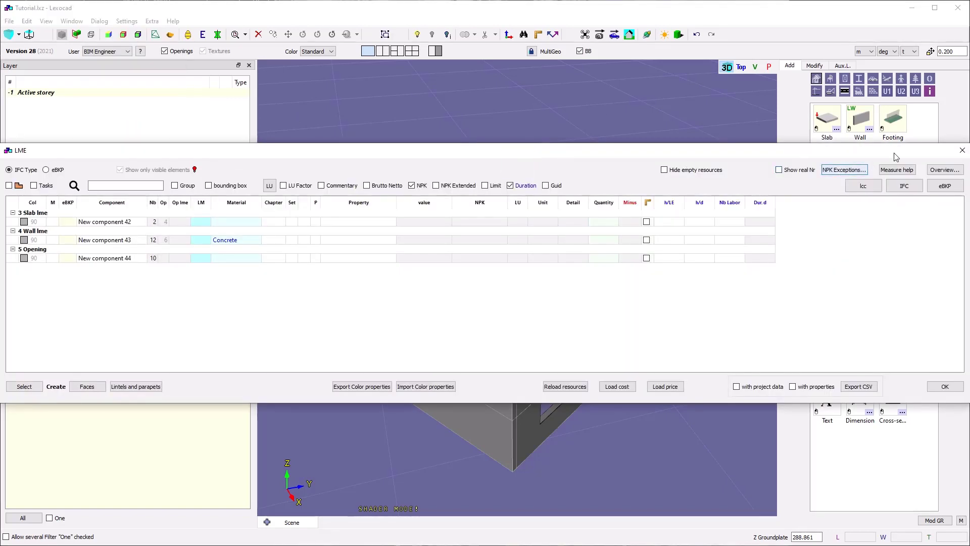
pyautogui.click(962, 150)
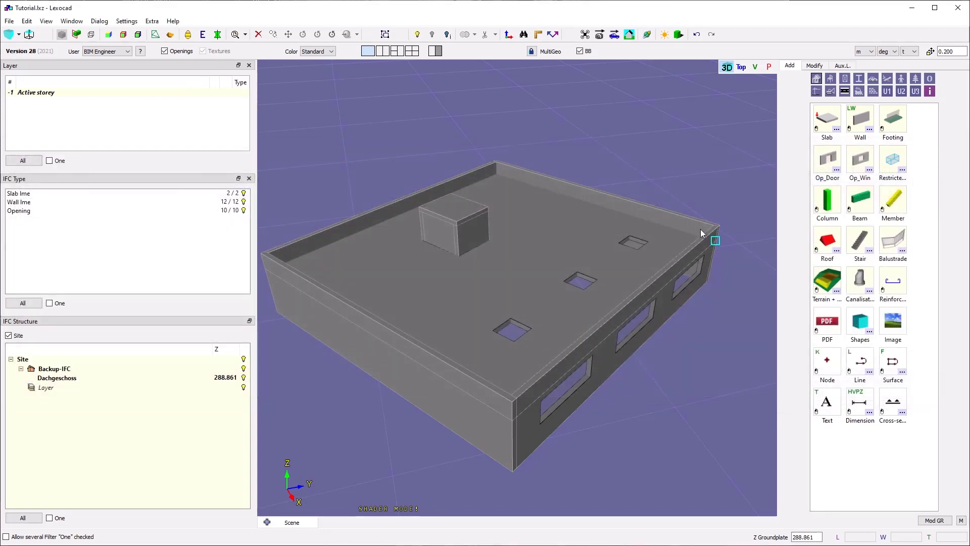
# - Create a surface on the top face of the flat roof slab using the on-face surface option
pyautogui.moveTo(700, 230); pyautogui.dragTo(590, 244, button='right')
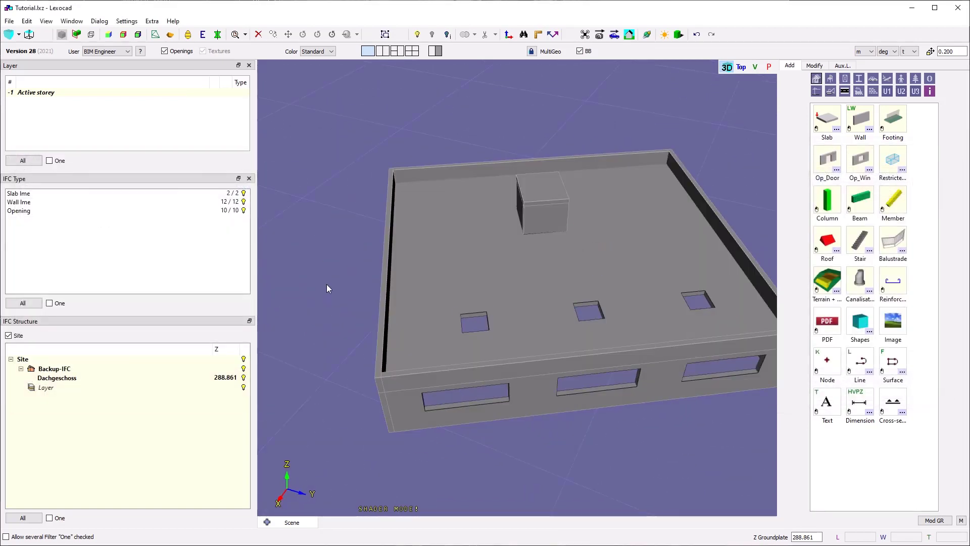
pyautogui.moveTo(329, 286); pyautogui.dragTo(547, 257, button='right')
pyautogui.scroll(8, 546, 256)
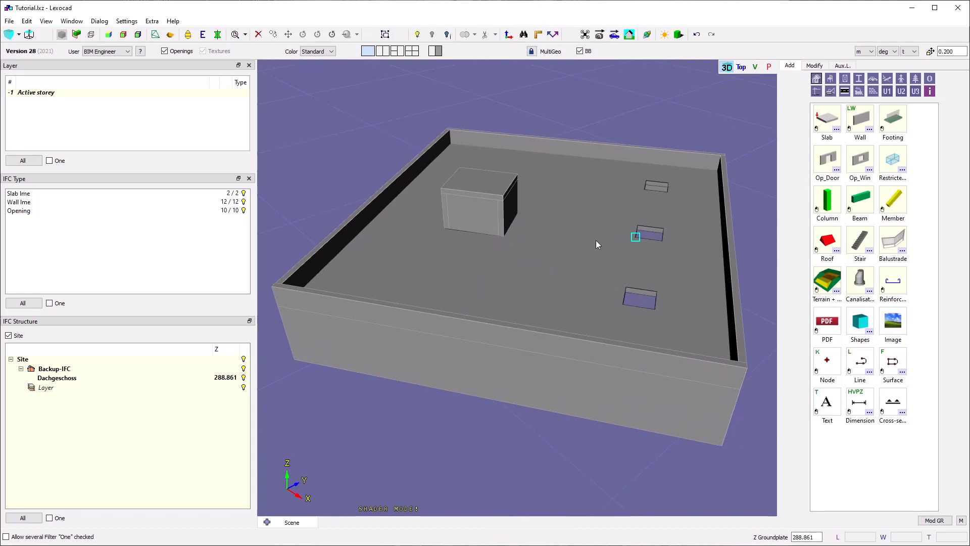
pyautogui.scroll(1, 549, 263)
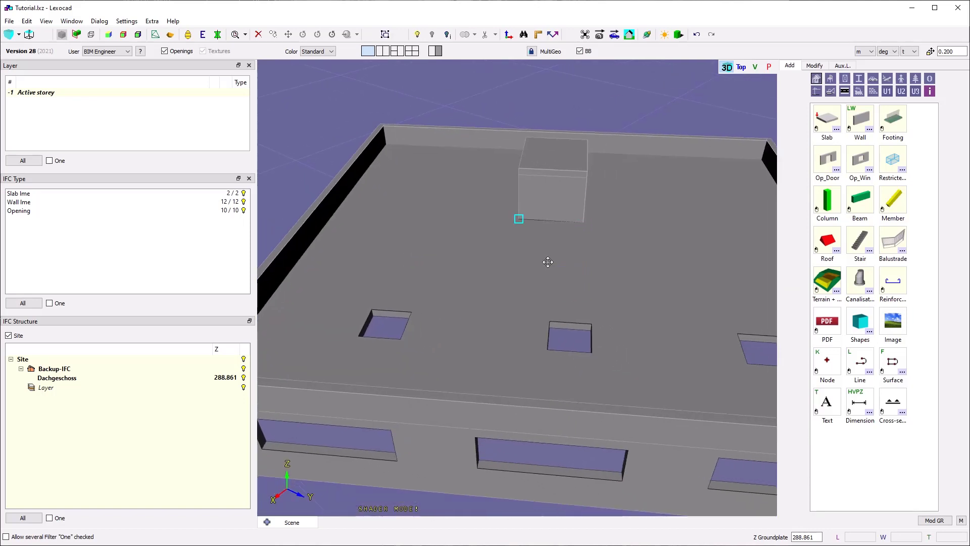
pyautogui.scroll(-4, 555, 285)
pyautogui.moveTo(600, 208); pyautogui.dragTo(473, 216, button='right')
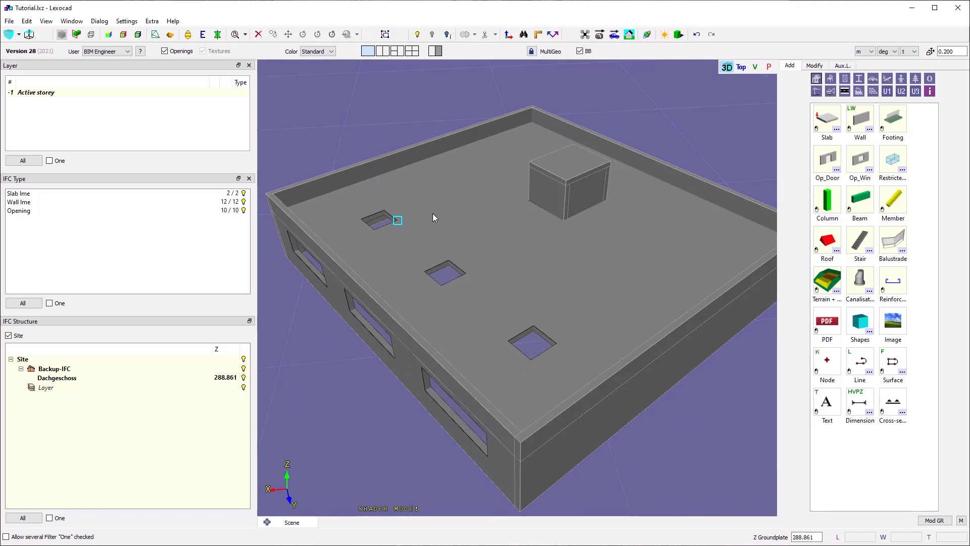
pyautogui.press('f')
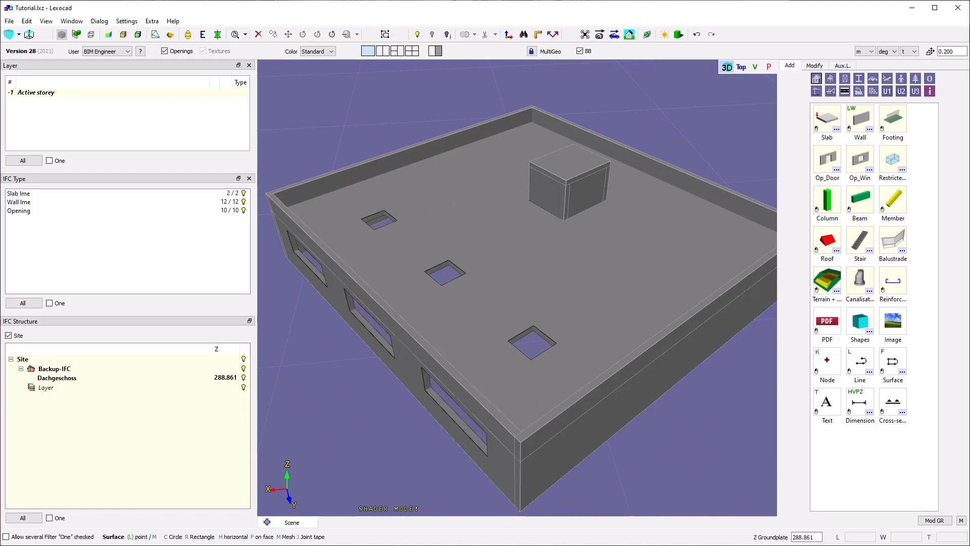
pyautogui.press('f')
pyautogui.middleClick(412, 191)
pyautogui.rightClick(433, 191)
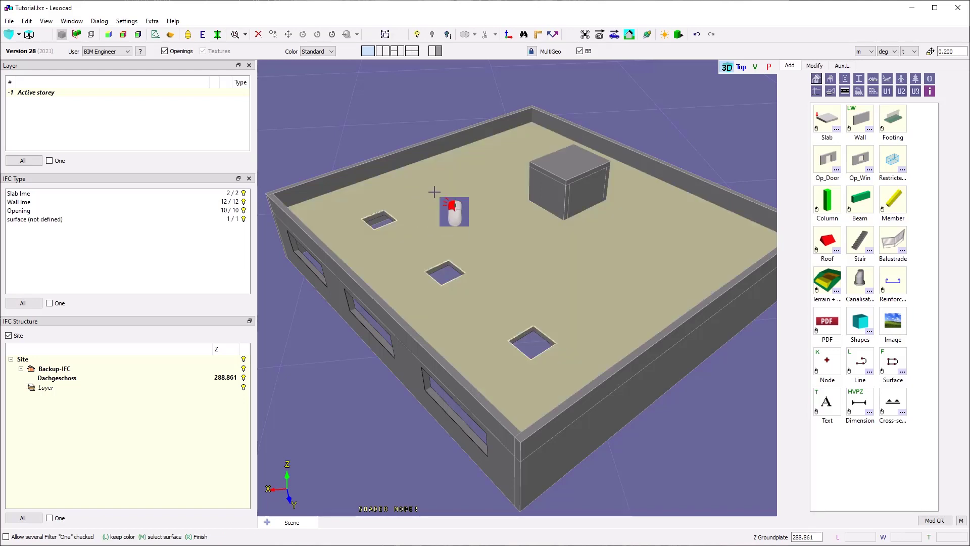
# - Create surfaces on the inner vertical faces of the parapet walls around the roof
pyautogui.click(367, 173)
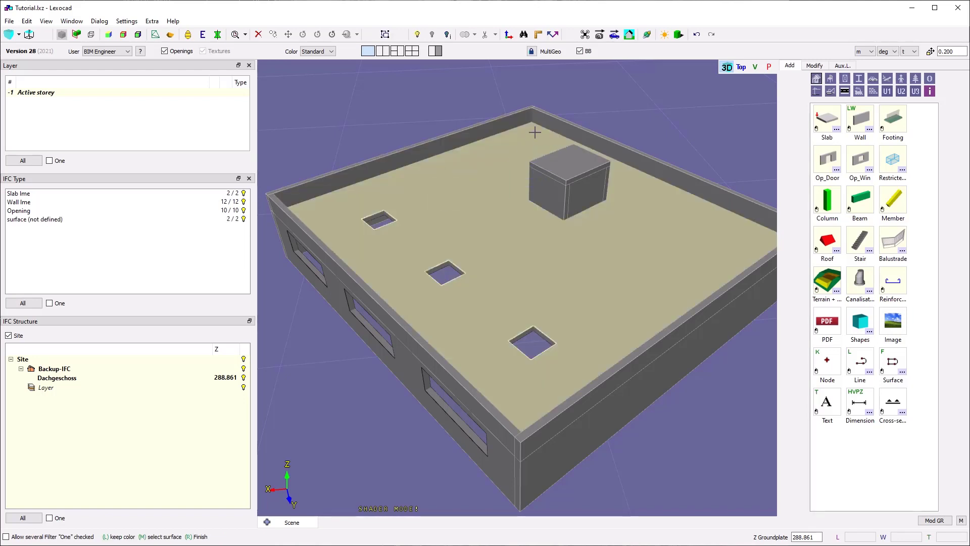
pyautogui.click(544, 124)
pyautogui.moveTo(368, 164); pyautogui.dragTo(651, 172, button='right')
pyautogui.click(580, 168)
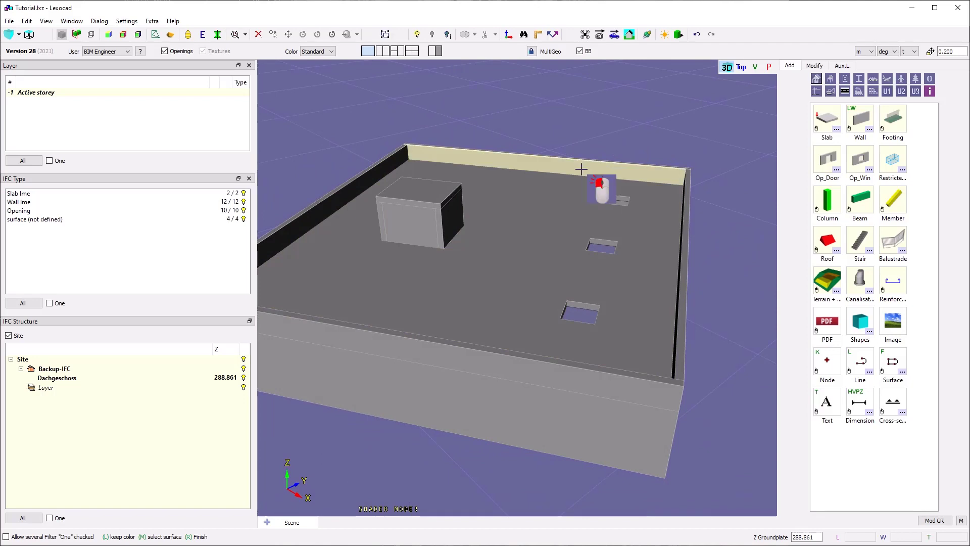
pyautogui.rightClick(626, 232)
# - Create surfaces on the faces of the parapet wall behind the three skylight openings, including its top, and finish the surface command
pyautogui.moveTo(626, 202); pyautogui.dragTo(556, 191, button='right')
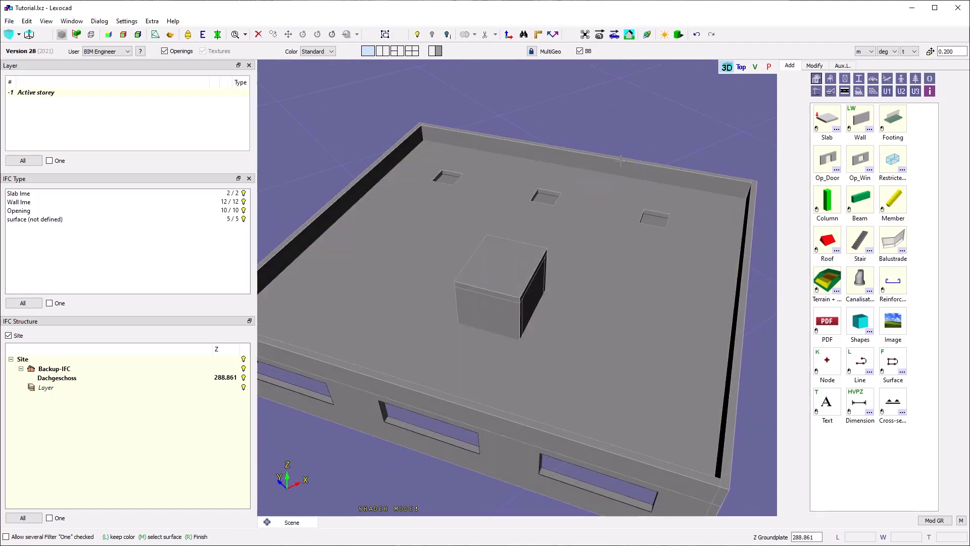
pyautogui.scroll(5, 673, 182)
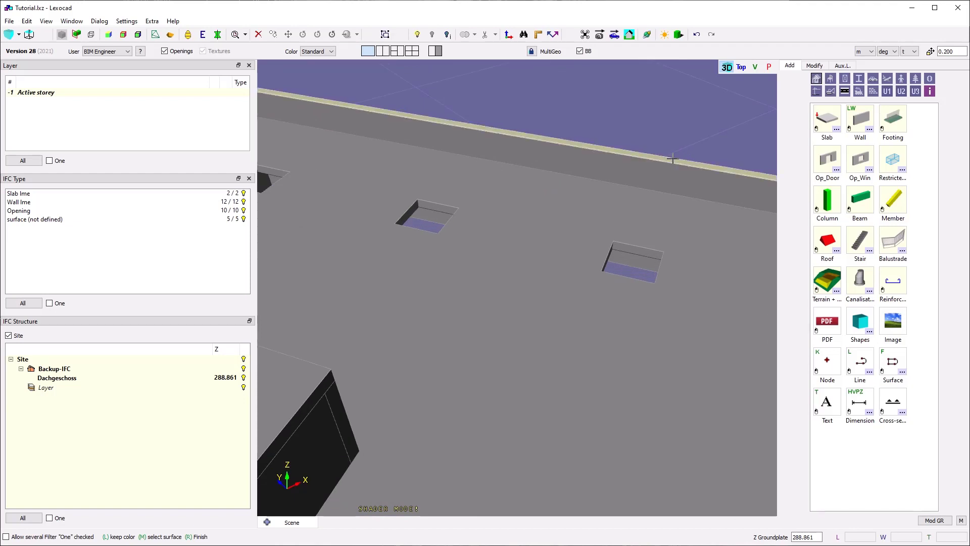
pyautogui.scroll(-6, 669, 159)
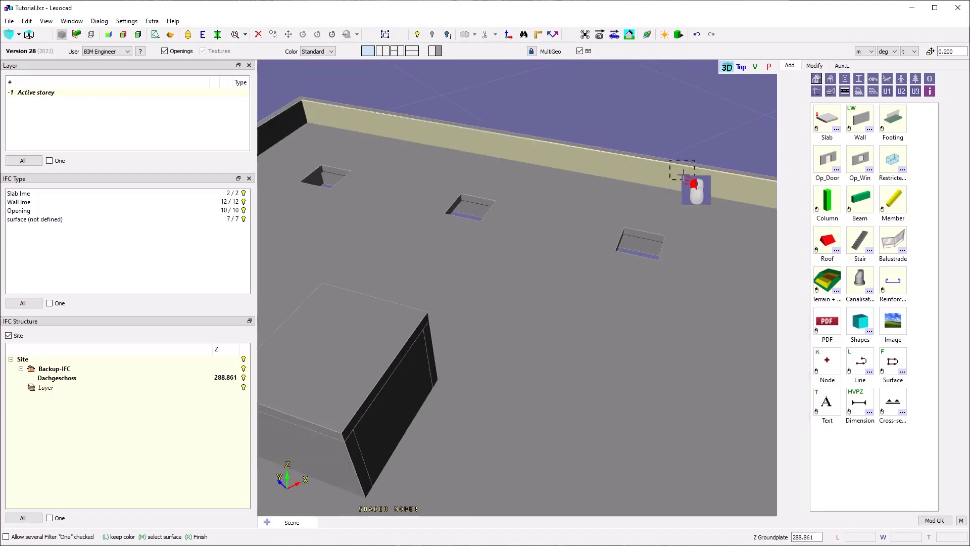
pyautogui.rightClick(651, 146)
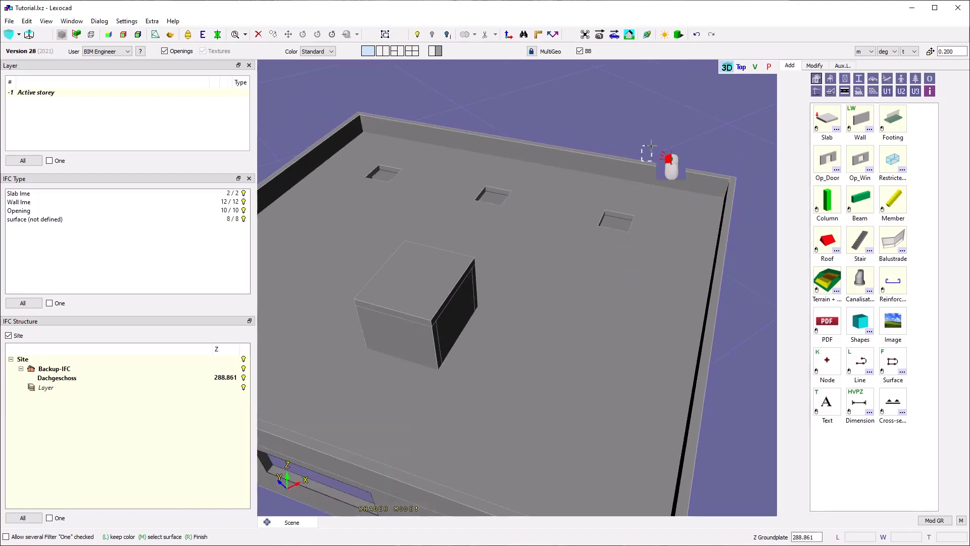
pyautogui.rightClick(654, 146)
pyautogui.scroll(-2, 659, 186)
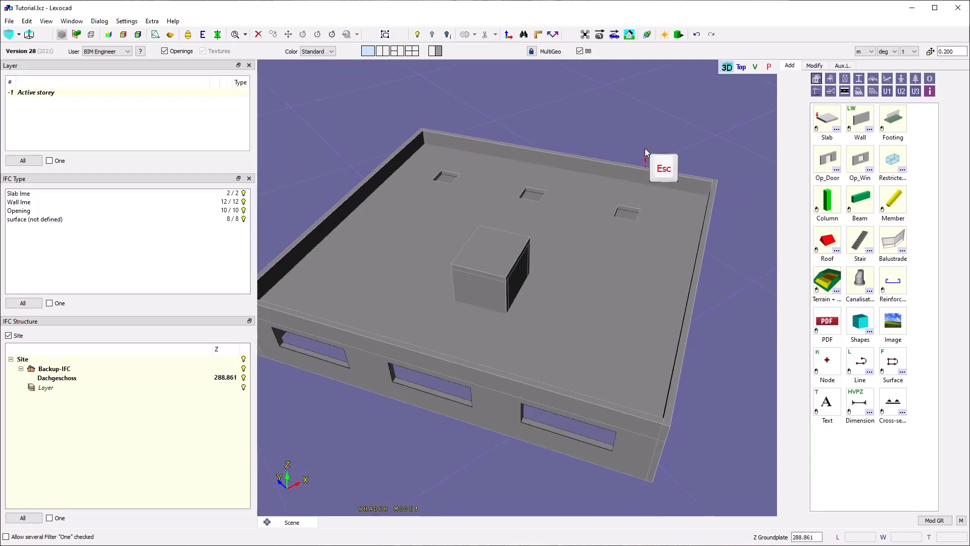
# - Create surfaces on the top faces of the remaining three parapet walls using the on-face surface option
pyautogui.scroll(5, 670, 167)
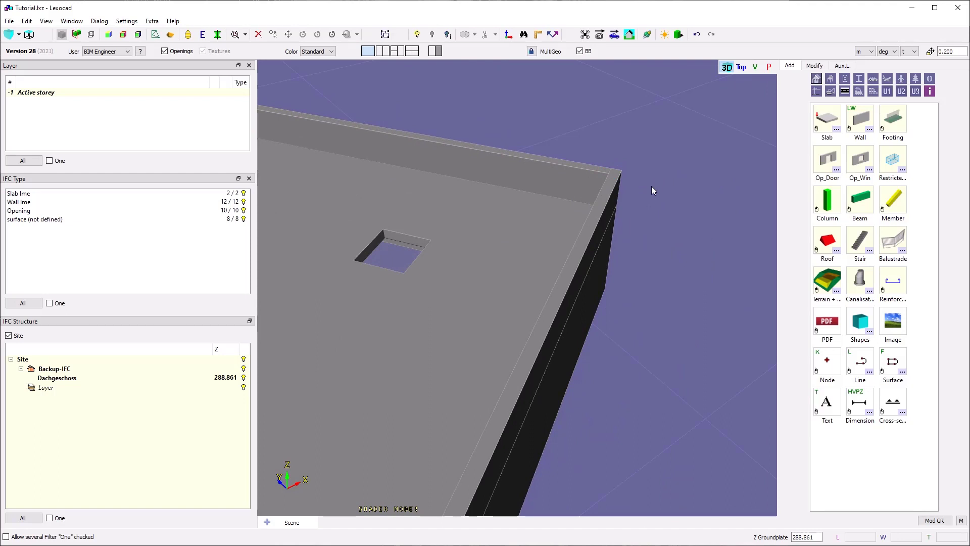
pyautogui.press('f')
pyautogui.press('f')
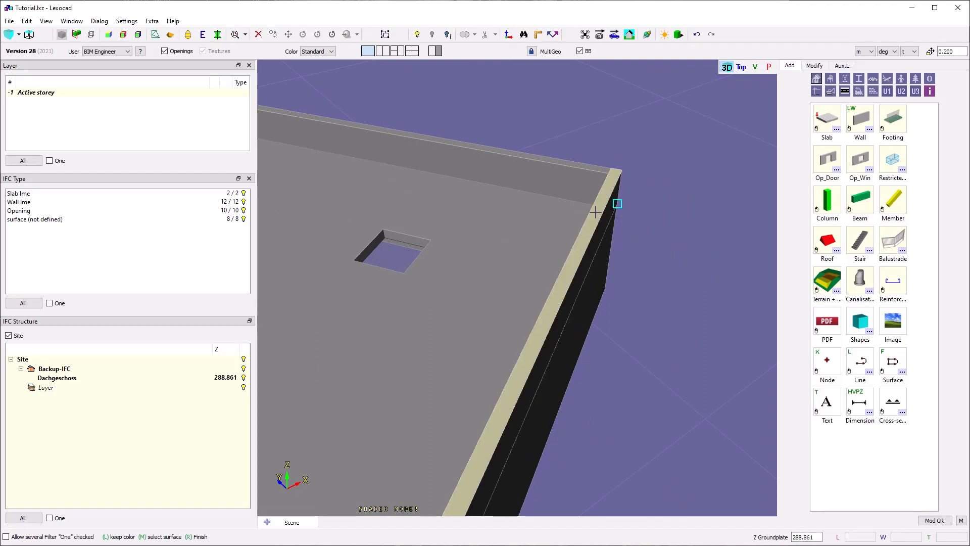
pyautogui.click(595, 211)
pyautogui.scroll(-3, 687, 142)
pyautogui.scroll(4, 298, 228)
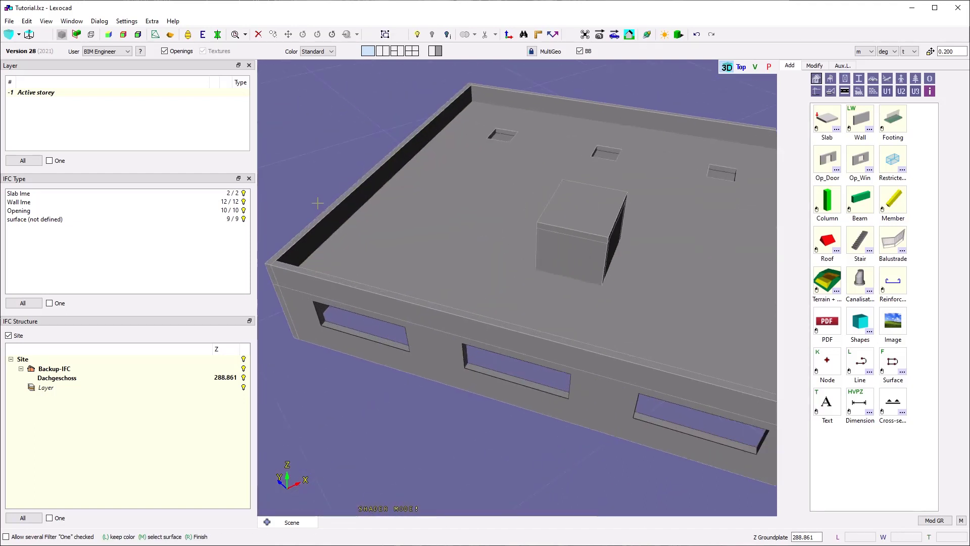
pyautogui.click(300, 226)
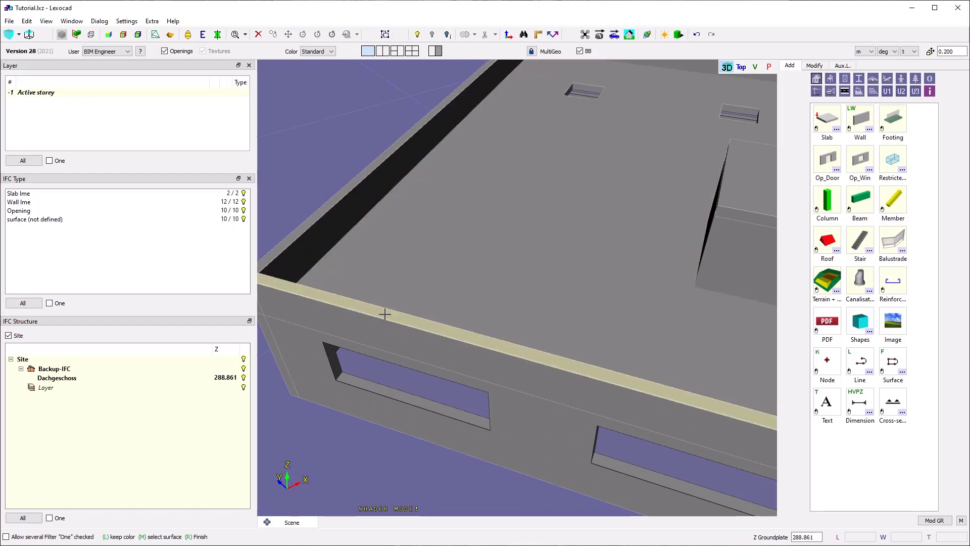
pyautogui.click(386, 314)
pyautogui.press('Escape')
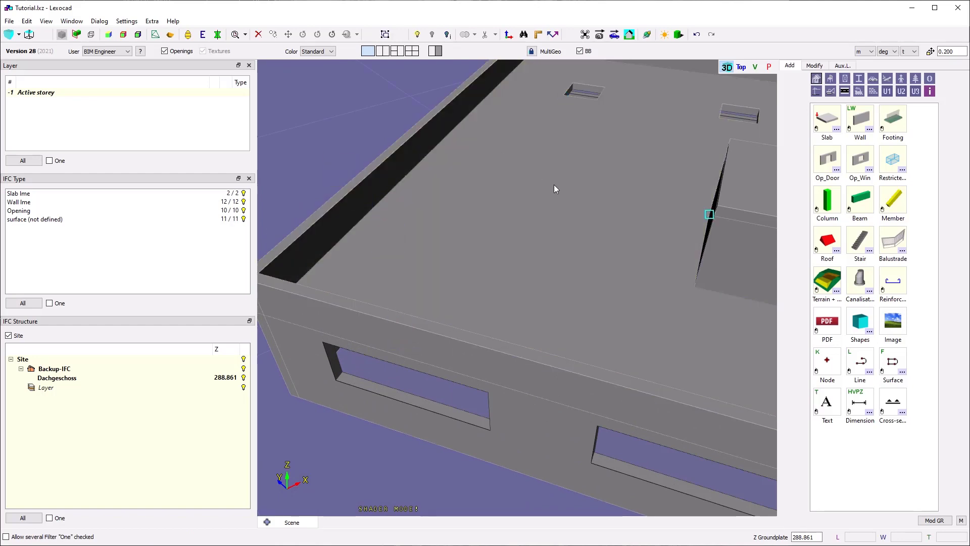
# - Hide the Slab, Wall and Opening IFC types so that only the created surfaces are shown
pyautogui.scroll(-2, 489, 223)
pyautogui.moveTo(489, 223); pyautogui.dragTo(504, 244, button='right')
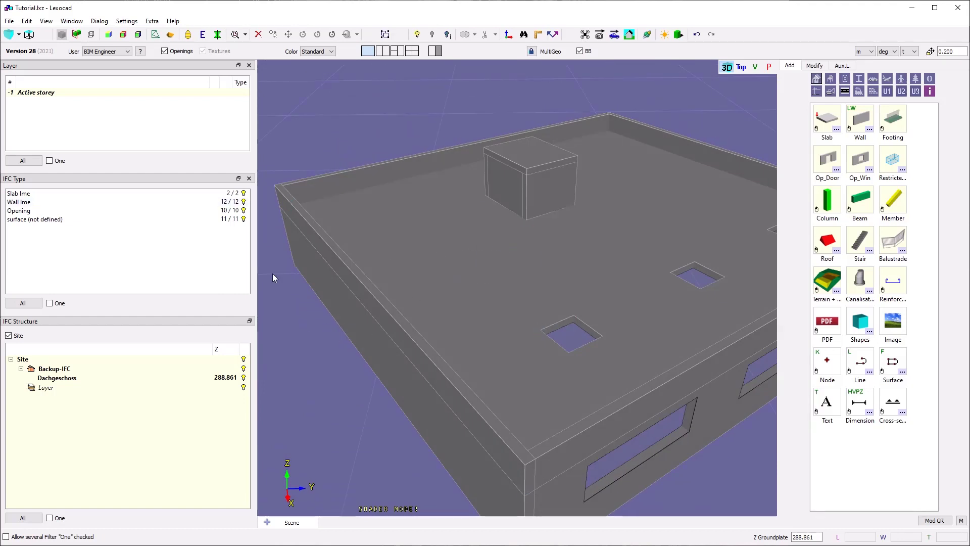
pyautogui.click(71, 21)
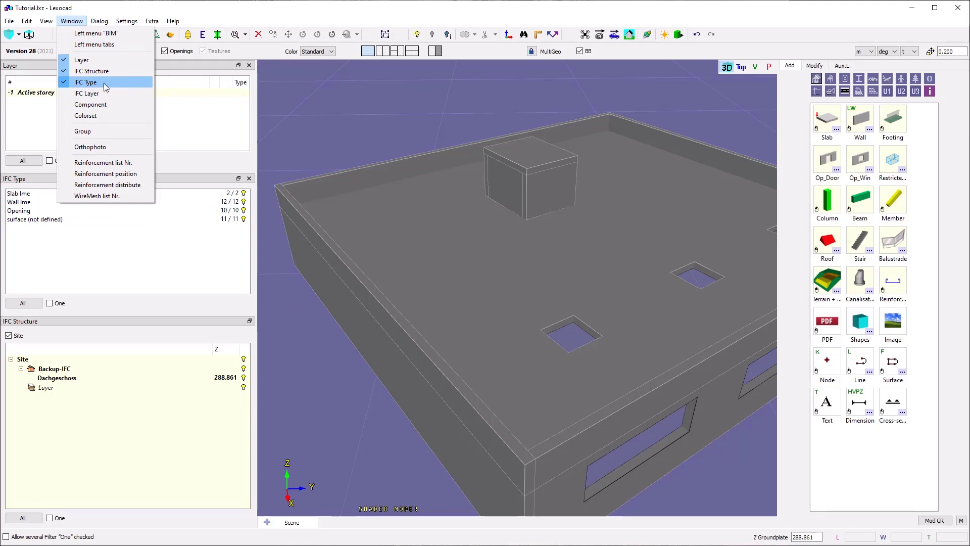
pyautogui.click(139, 269)
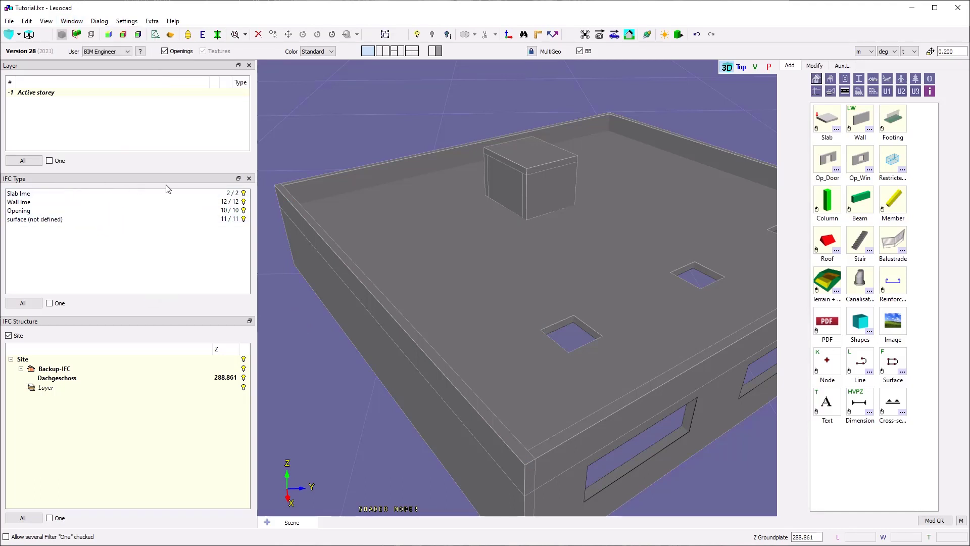
pyautogui.click(243, 192)
pyautogui.click(244, 202)
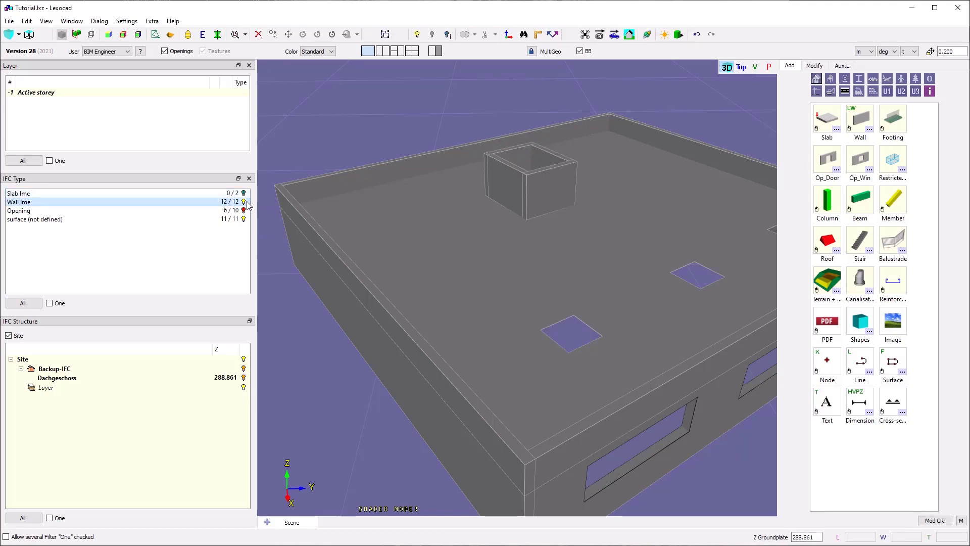
pyautogui.click(243, 210)
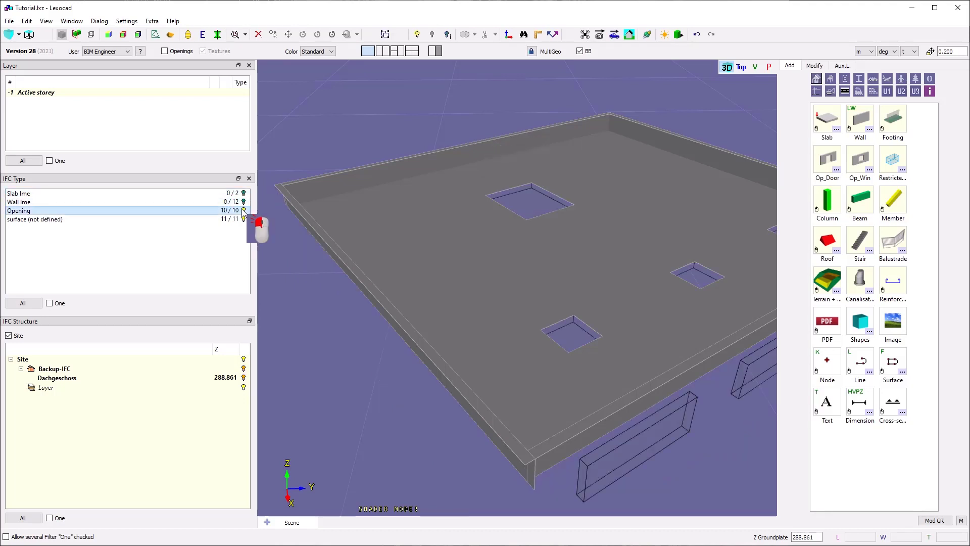
pyautogui.click(243, 210)
# - Split a vertical parapet surface along the adjoining surface at the corner and delete its protruding end piece
pyautogui.moveTo(386, 300); pyautogui.dragTo(645, 264, button='right')
pyautogui.moveTo(381, 207)
pyautogui.mouseDown(button='right')
pyautogui.moveTo(610, 253)
pyautogui.moveTo(603, 262)
pyautogui.moveTo(632, 262)
pyautogui.moveTo(635, 236)
pyautogui.moveTo(437, 257)
pyautogui.moveTo(495, 247)
pyautogui.moveTo(414, 240)
pyautogui.moveTo(327, 276)
pyautogui.moveTo(492, 260)
pyautogui.moveTo(323, 374)
pyautogui.moveTo(537, 339)
pyautogui.moveTo(462, 359)
pyautogui.moveTo(380, 284)
pyautogui.mouseUp(button='right')
pyautogui.click(319, 281)
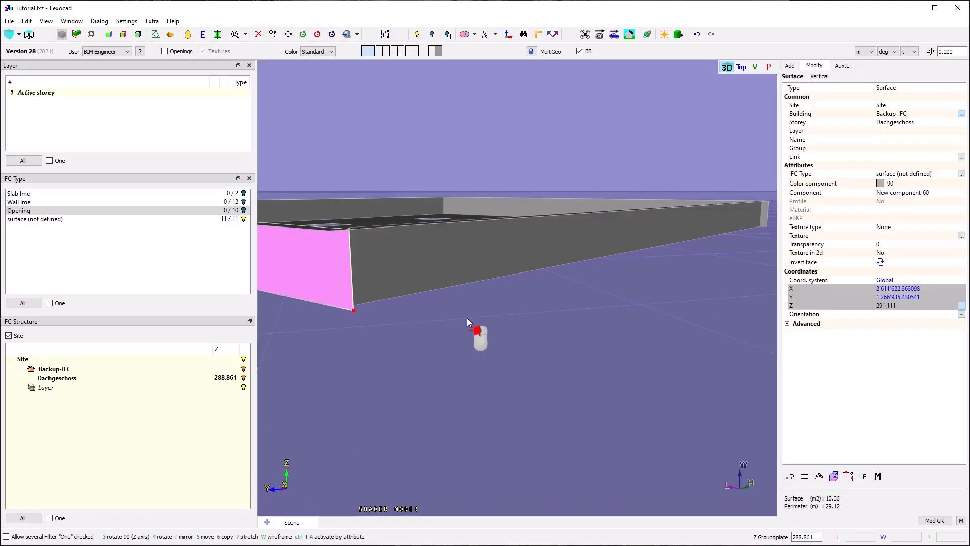
pyautogui.moveTo(467, 317); pyautogui.dragTo(545, 334, button='right')
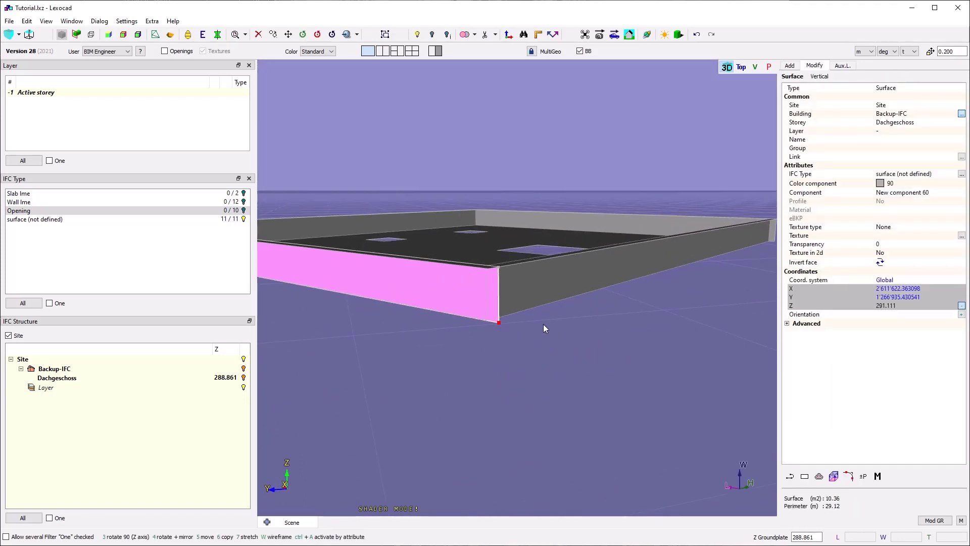
pyautogui.press('c')
pyautogui.press('d')
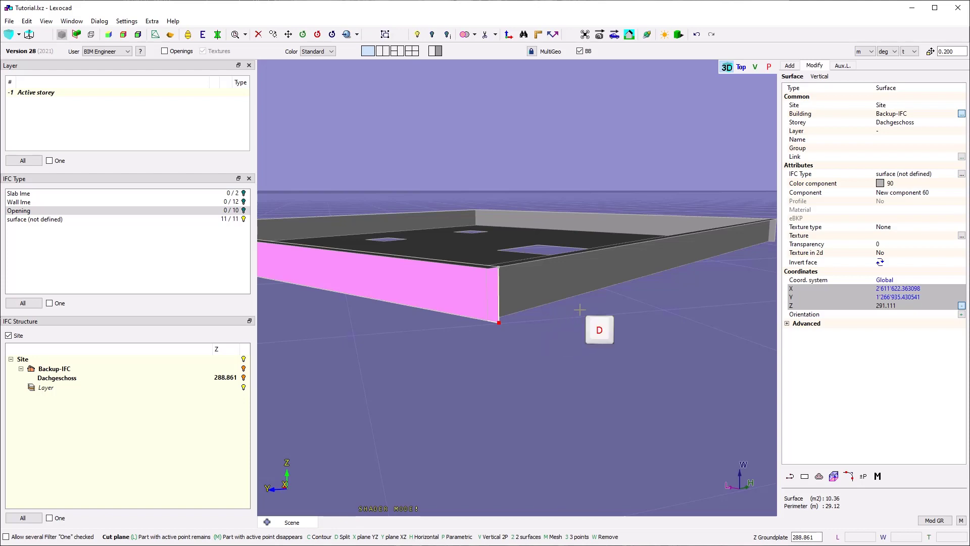
pyautogui.click(545, 290)
pyautogui.moveTo(552, 303); pyautogui.dragTo(501, 337, button='right')
pyautogui.press('Delete')
# - Cut off the protruding end of the next vertical parapet surface, using the adjoining surface at the corner as cutting plane
pyautogui.moveTo(511, 301); pyautogui.dragTo(505, 320, button='right')
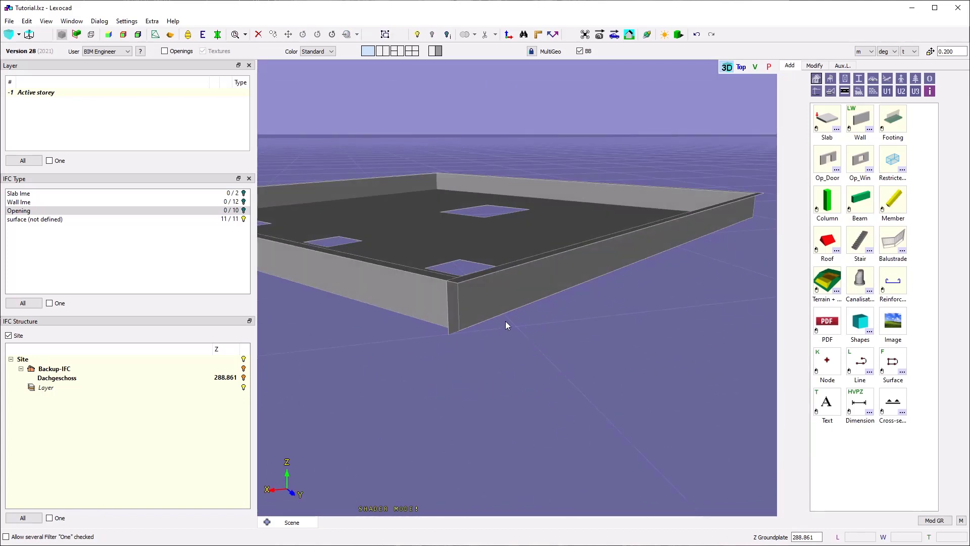
pyautogui.click(750, 222)
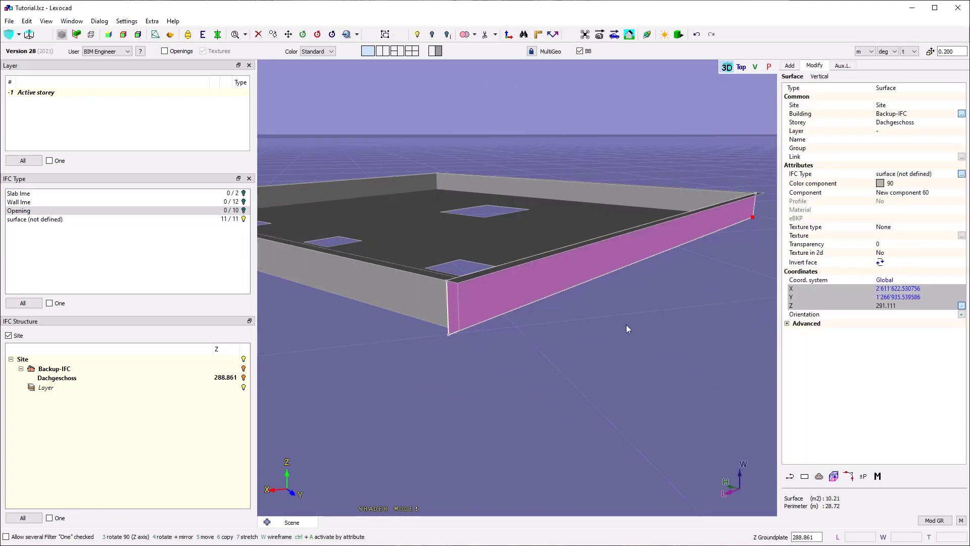
pyautogui.press('c')
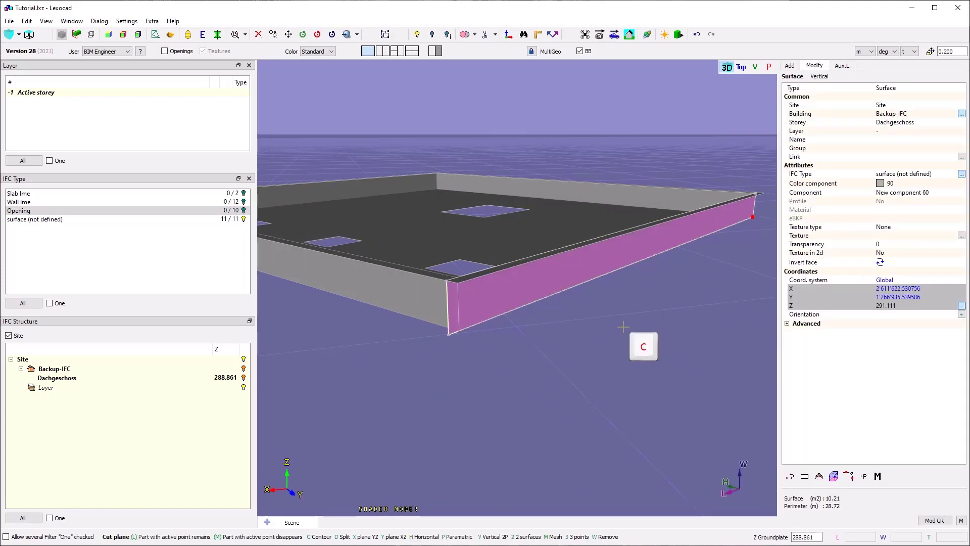
pyautogui.click(395, 298)
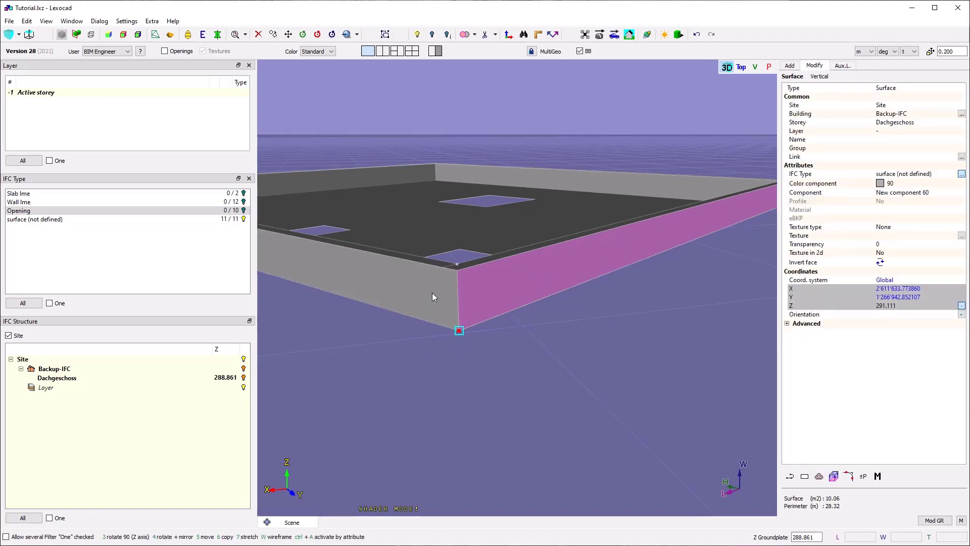
# - Cut off the protruding end of the remaining untrimmed vertical parapet surface, using the adjoining surface at the corner as cutting plane
pyautogui.moveTo(432, 294); pyautogui.dragTo(573, 342, button='middle')
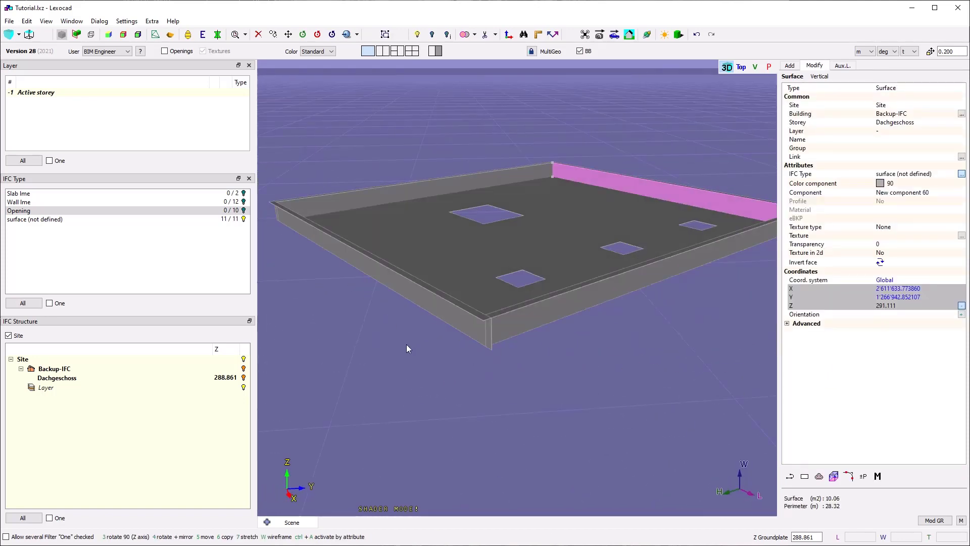
pyautogui.moveTo(407, 348); pyautogui.dragTo(461, 364, button='middle')
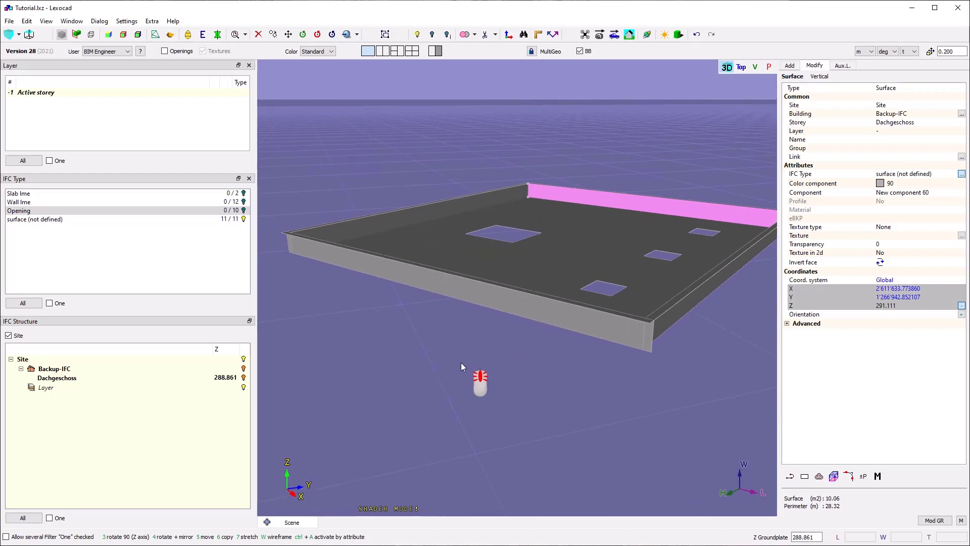
pyautogui.click(289, 252)
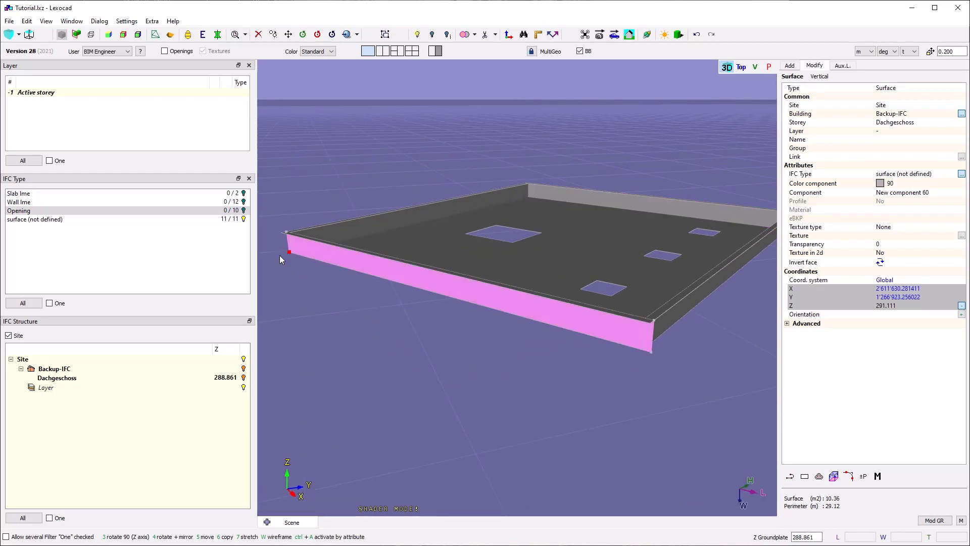
pyautogui.moveTo(504, 363); pyautogui.dragTo(452, 344, button='middle')
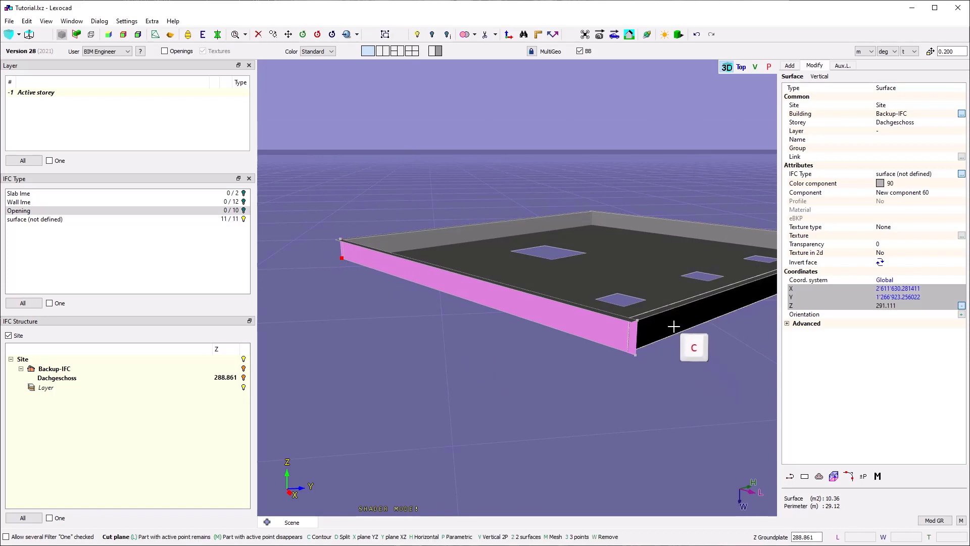
pyautogui.moveTo(626, 348); pyautogui.dragTo(387, 409, button='middle')
pyautogui.click(387, 409)
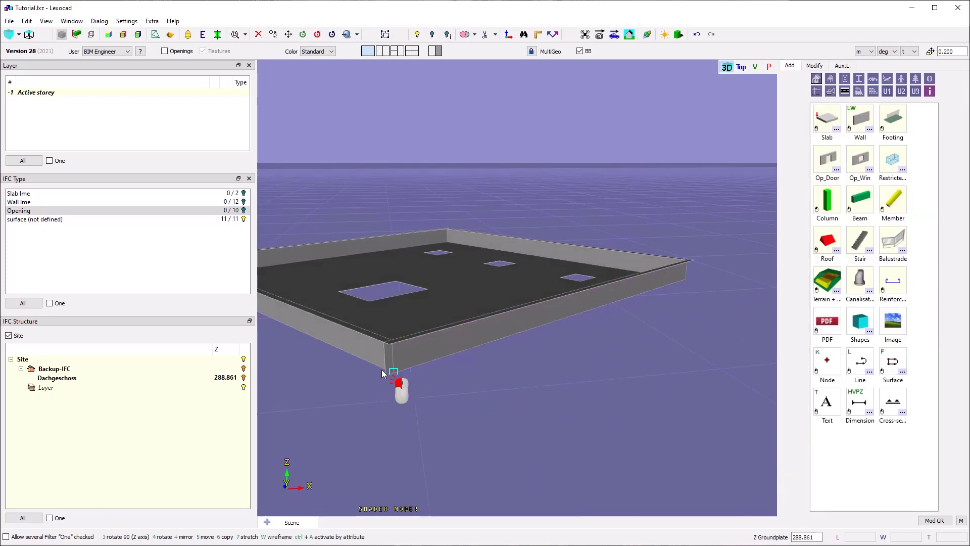
pyautogui.click(382, 369)
pyautogui.press('c')
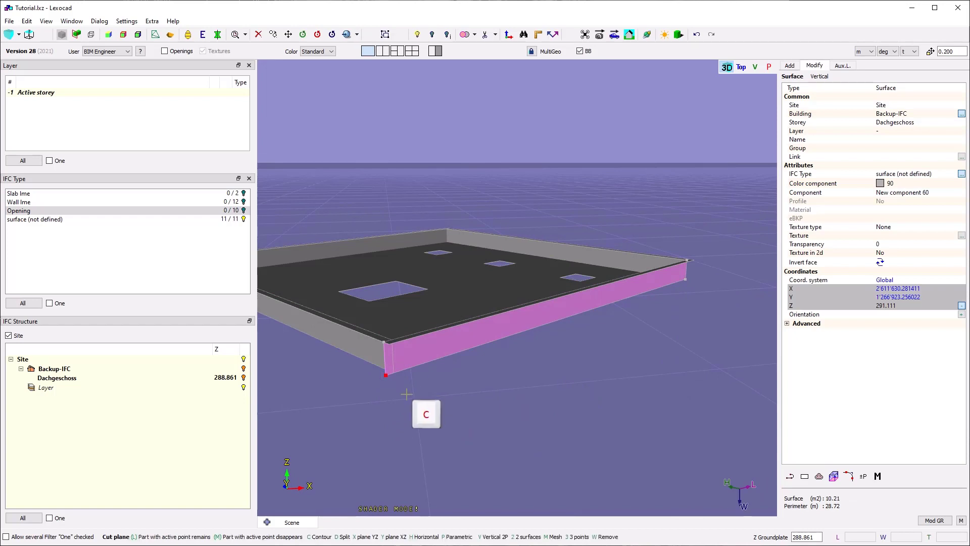
pyautogui.click(387, 360)
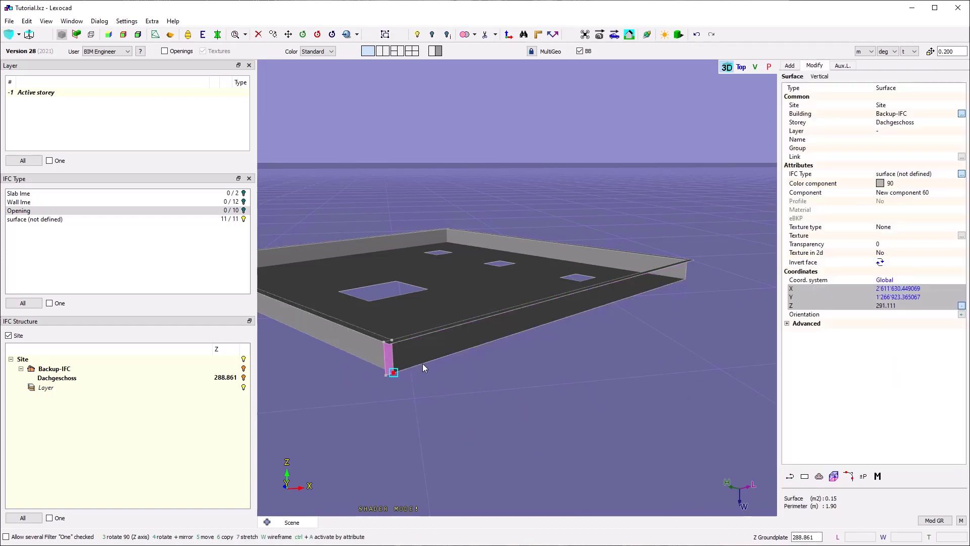
pyautogui.click(696, 34)
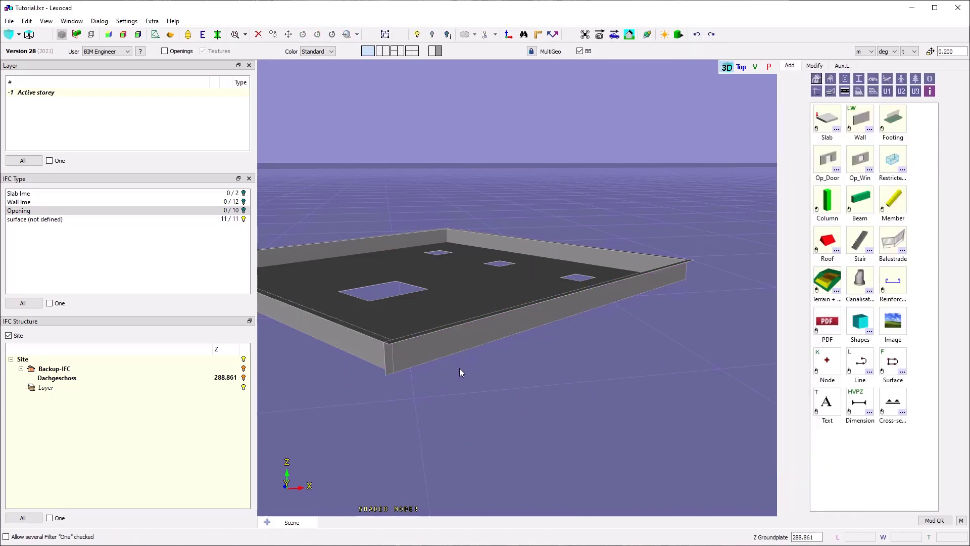
# - Trim the protruding opposite end of the same parapet surface along the adjoining surface, keeping the long main part
pyautogui.click(682, 282)
pyautogui.press('c')
pyautogui.click(389, 343)
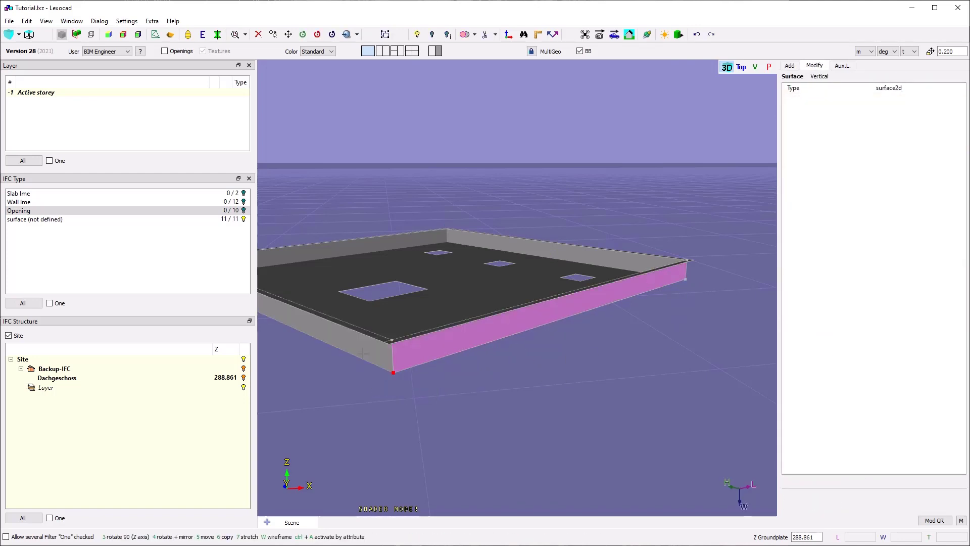
# - Merge all the roof and parapet surfaces into one 3D surface and check it by selecting it
pyautogui.moveTo(396, 342); pyautogui.dragTo(668, 419, button='middle')
pyautogui.moveTo(727, 406); pyautogui.dragTo(314, 170)
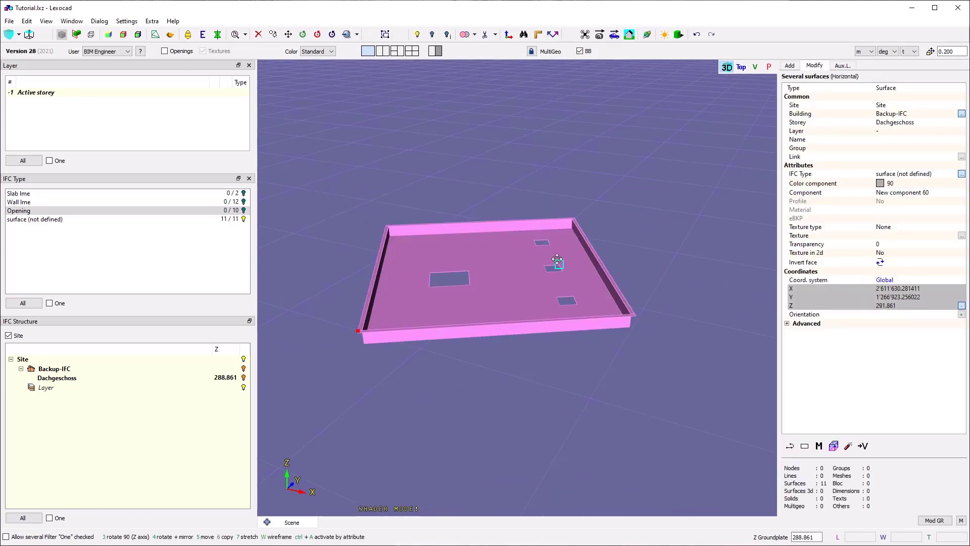
pyautogui.scroll(1, 497, 270)
pyautogui.scroll(1, 440, 245)
pyautogui.press('g')
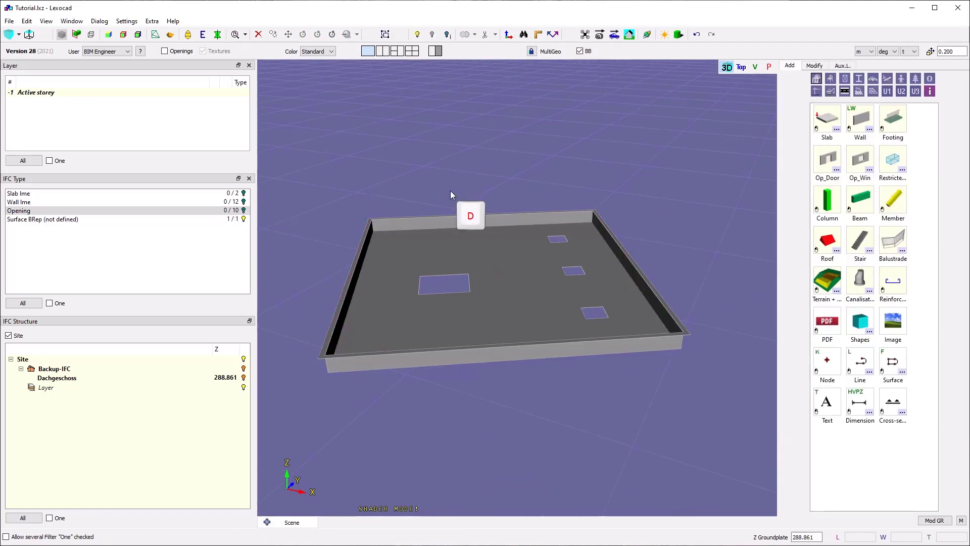
pyautogui.click(495, 245)
pyautogui.click(583, 187)
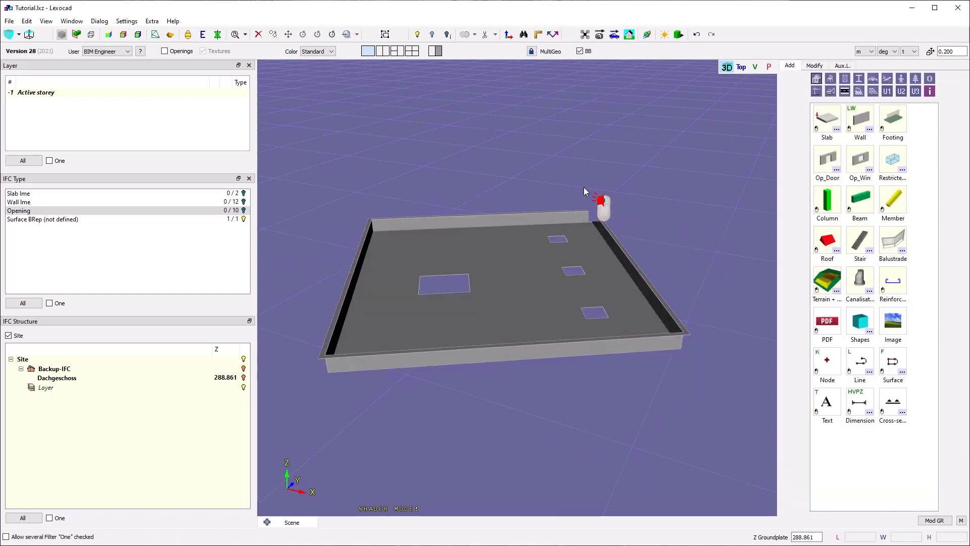
pyautogui.click(478, 259)
pyautogui.click(589, 149)
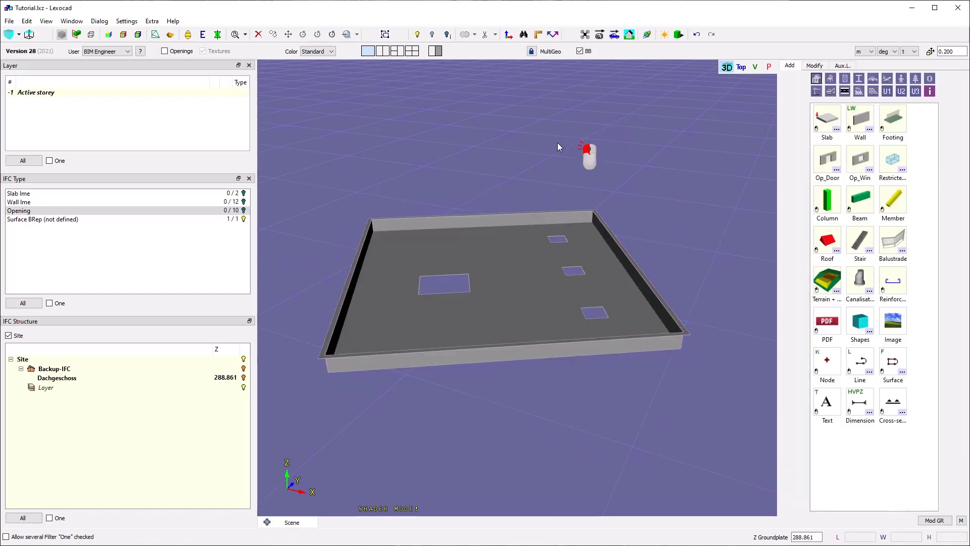
# - Draw a closed line through the four corners of the large roof opening
pyautogui.scroll(5, 431, 285)
pyautogui.moveTo(409, 262); pyautogui.dragTo(561, 259, button='right')
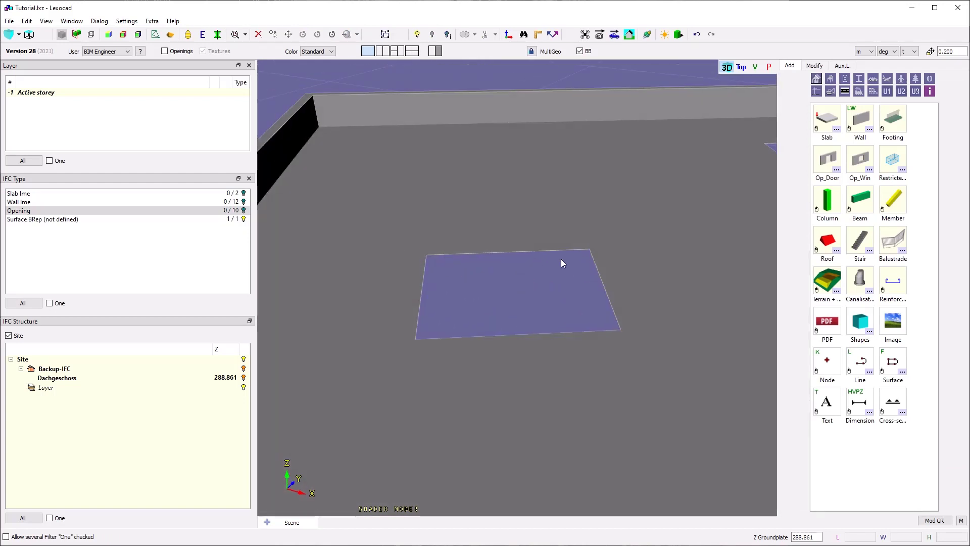
pyautogui.press('l')
pyautogui.click(588, 249)
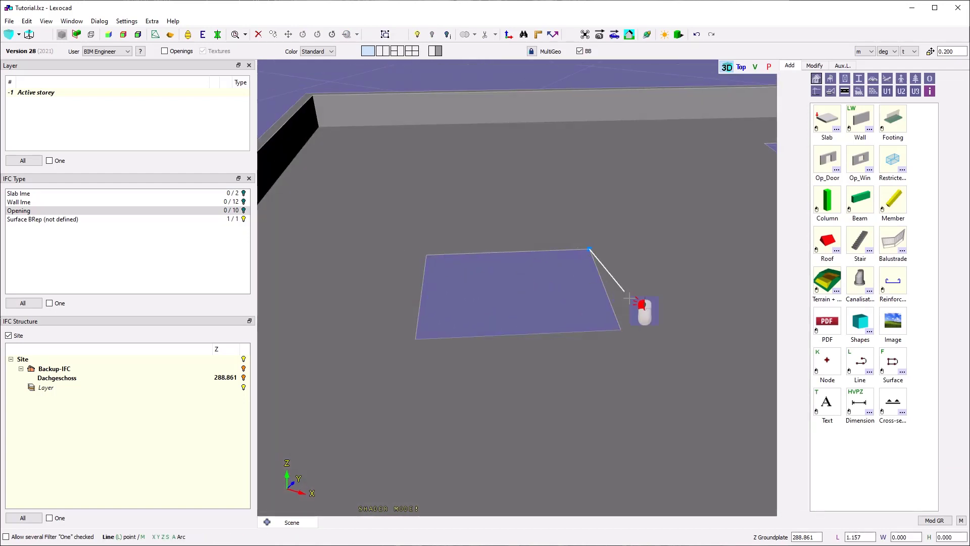
pyautogui.click(622, 329)
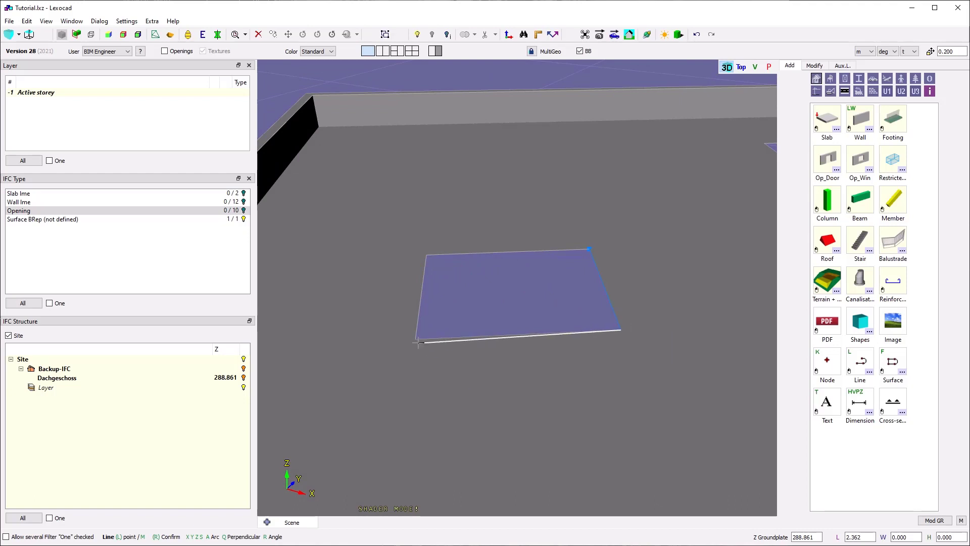
pyautogui.click(416, 338)
pyautogui.click(427, 254)
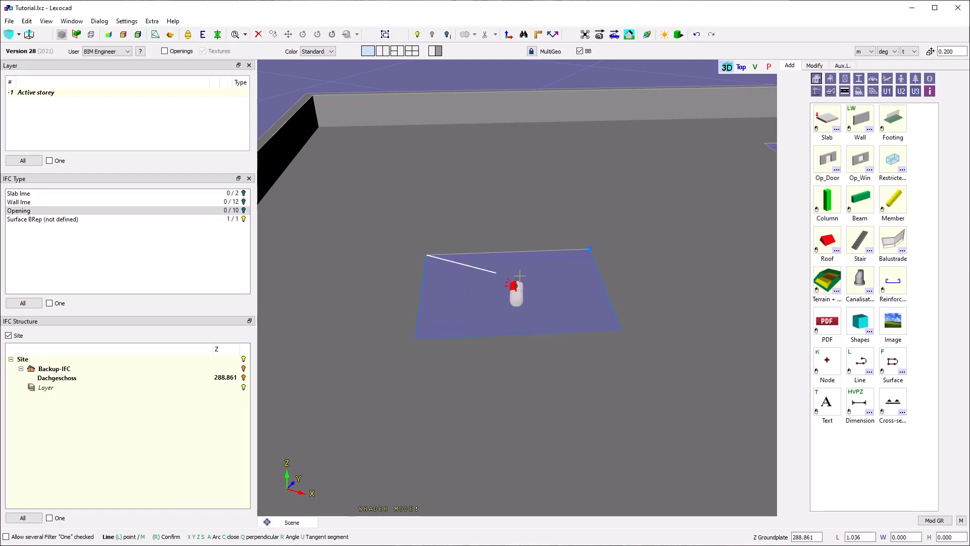
pyautogui.click(589, 248)
pyautogui.rightClick(552, 288)
# - Extrude the line around the large roof opening with a depth of 0.3 m
pyautogui.moveTo(325, 205); pyautogui.dragTo(747, 394)
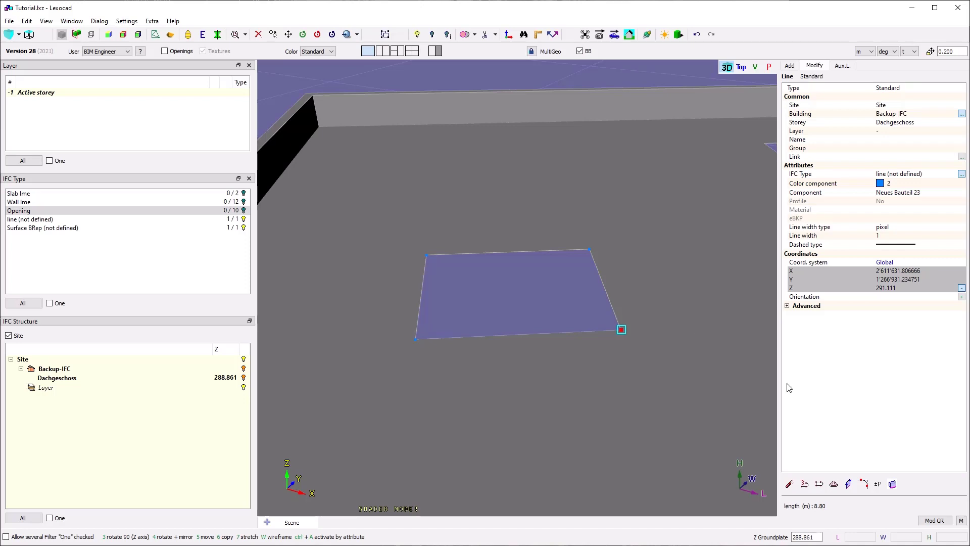
pyautogui.click(849, 483)
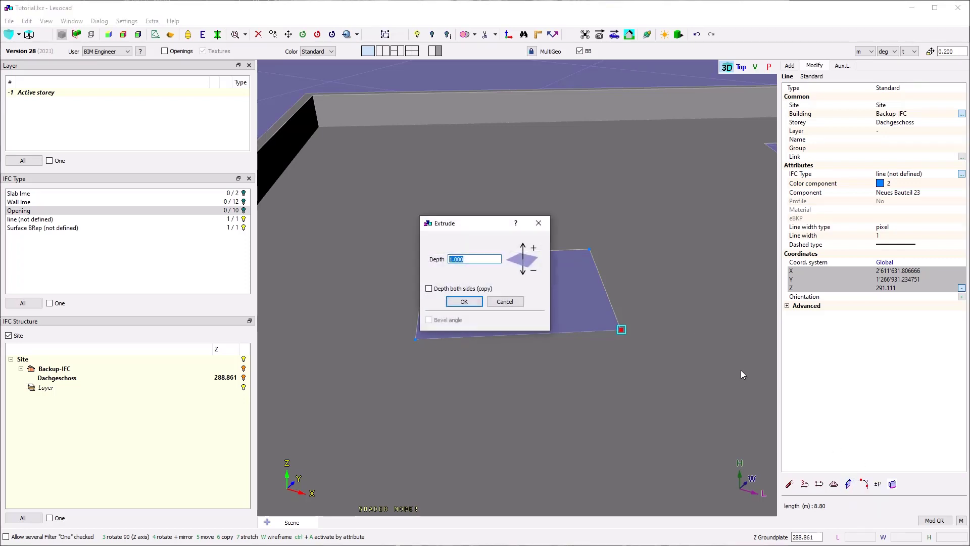
pyautogui.write('.3')
pyautogui.click(456, 306)
# - Merge the extruded upstand around the large opening with the roof surface
pyautogui.moveTo(411, 259)
pyautogui.mouseDown(button='middle')
pyautogui.moveTo(552, 389)
pyautogui.moveTo(617, 340)
pyautogui.moveTo(522, 293)
pyautogui.moveTo(335, 298)
pyautogui.moveTo(454, 318)
pyautogui.moveTo(426, 253)
pyautogui.mouseUp(button='middle')
pyautogui.click(501, 331)
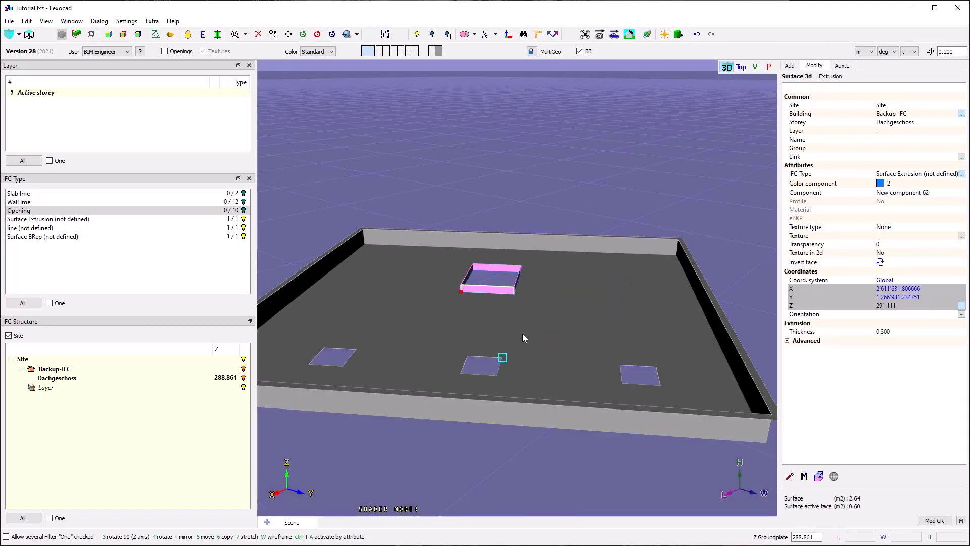
pyautogui.click(494, 309)
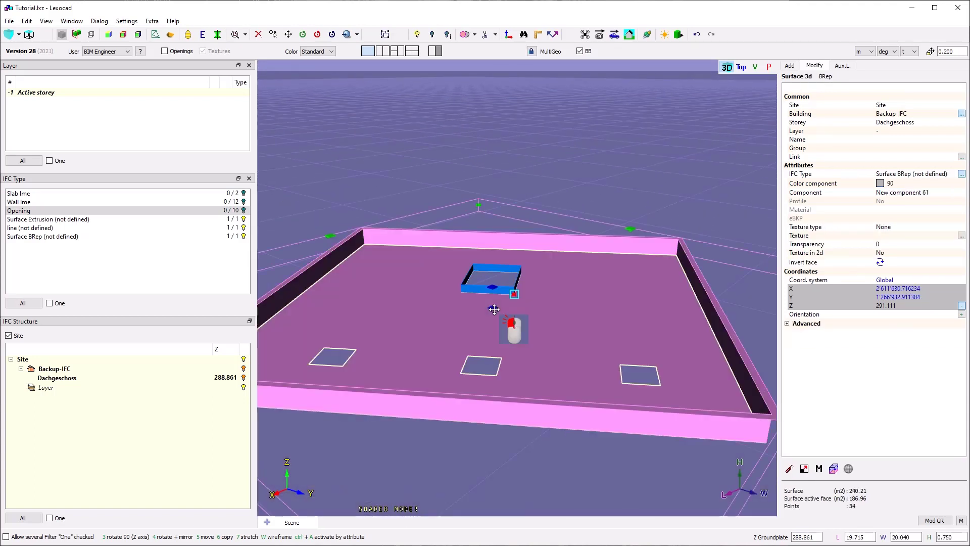
pyautogui.click(457, 142)
pyautogui.click(465, 278)
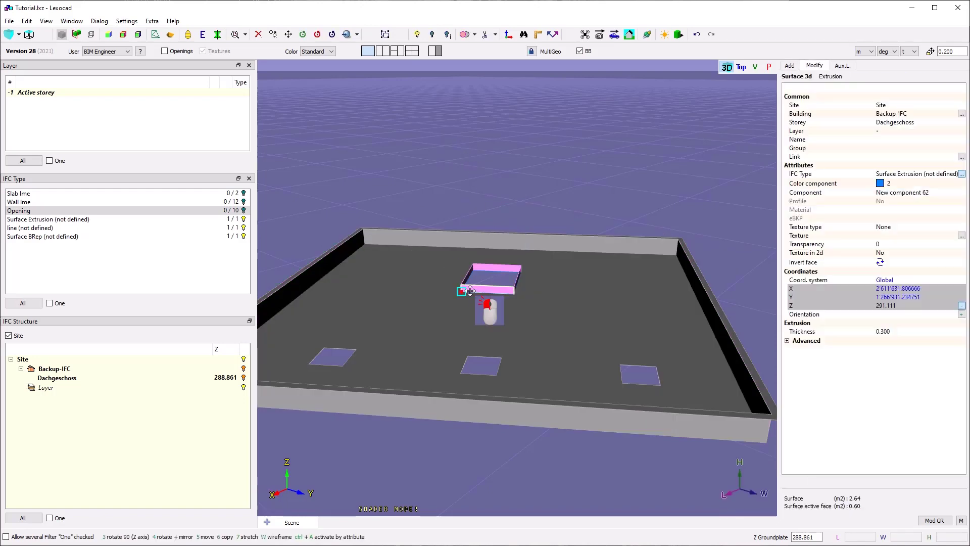
pyautogui.keyDown('ctrl'); pyautogui.click(477, 308); pyautogui.keyUp('ctrl')
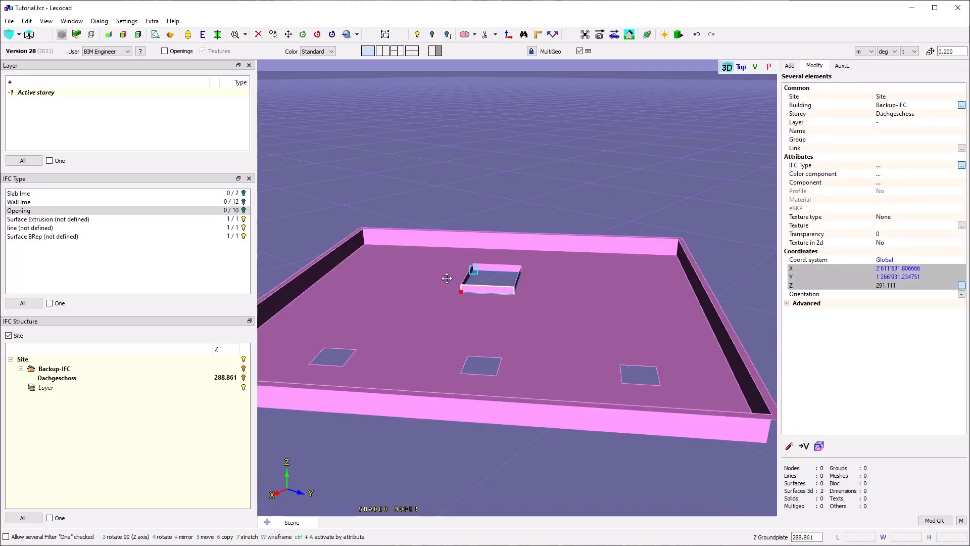
pyautogui.press('d')
pyautogui.click(501, 291)
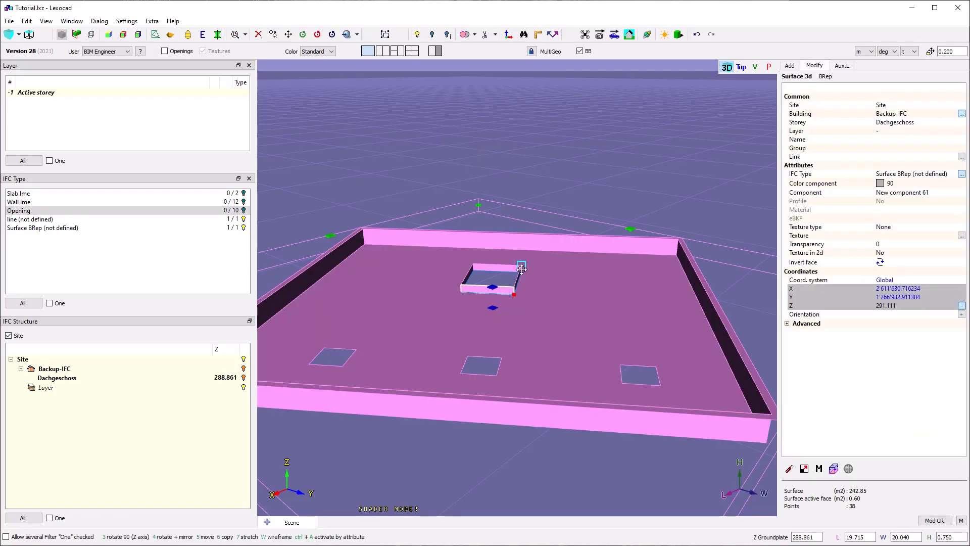
# - Hide the merged roof surface, delete the leftover line of the opening and show the surface again
pyautogui.scroll(5, 521, 269)
pyautogui.moveTo(593, 298); pyautogui.dragTo(506, 347, button='right')
pyautogui.scroll(-3, 504, 326)
pyautogui.moveTo(504, 326); pyautogui.dragTo(530, 295, button='middle')
pyautogui.press('u')
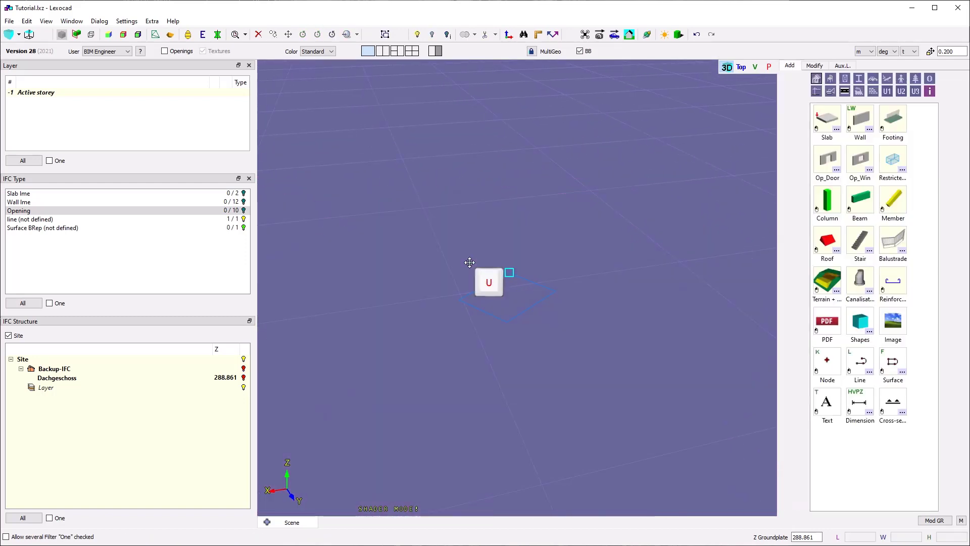
pyautogui.moveTo(612, 354); pyautogui.dragTo(395, 246)
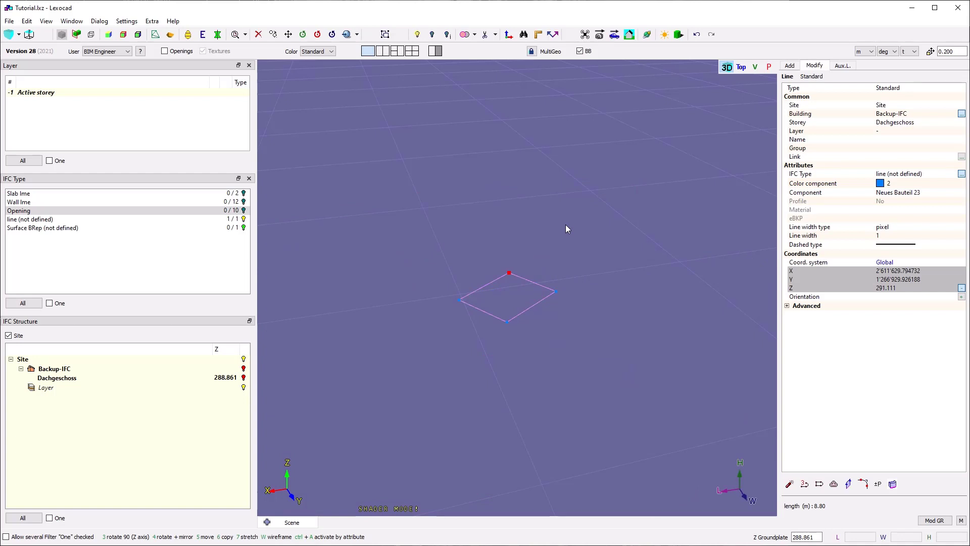
pyautogui.press('Delete')
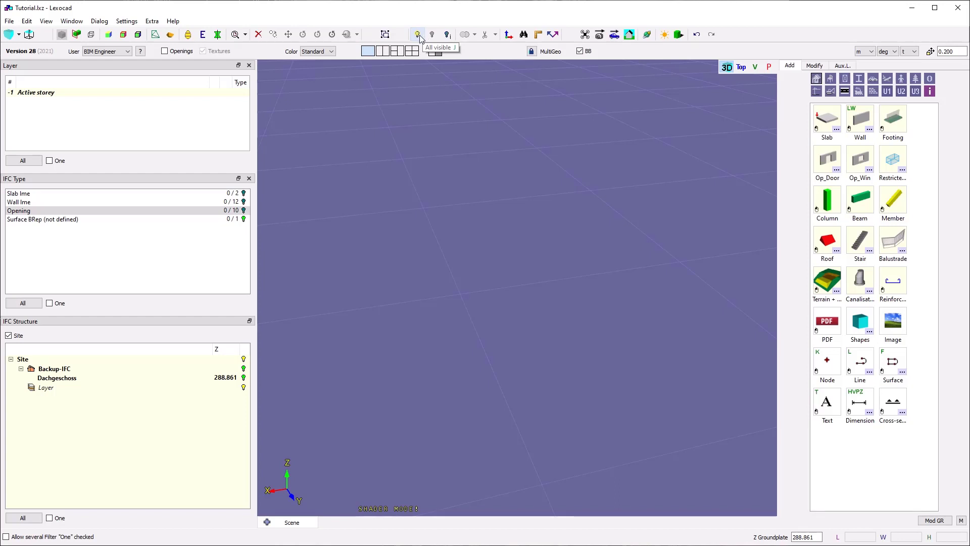
pyautogui.click(419, 35)
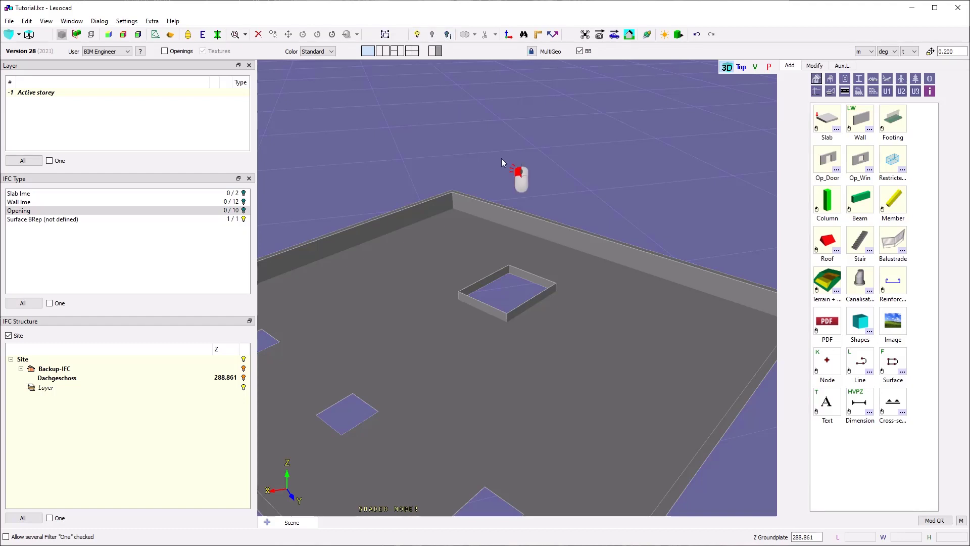
# - Hide the merged roof surface briefly to check for leftover elements, and bring it back
pyautogui.scroll(-5, 500, 162)
pyautogui.moveTo(538, 173); pyautogui.dragTo(535, 202, button='middle')
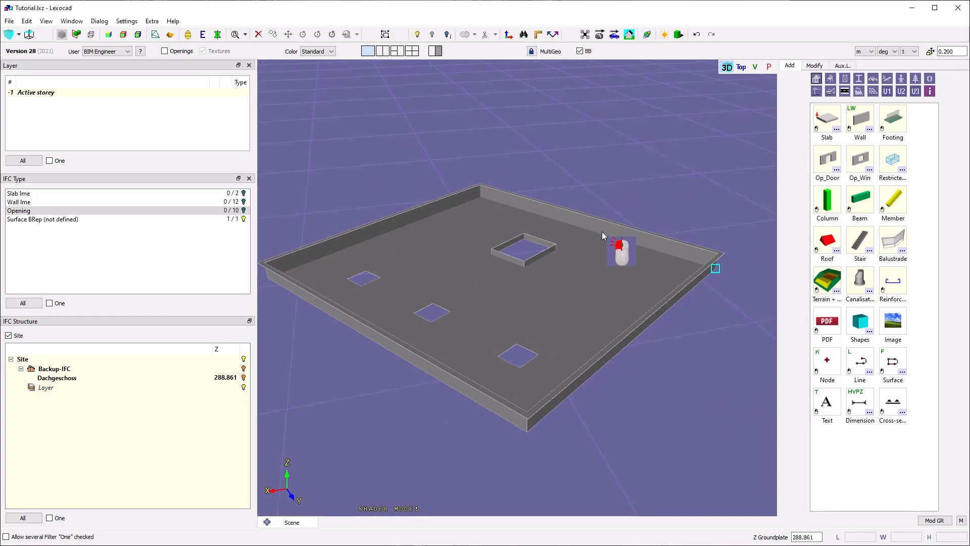
pyautogui.click(626, 222)
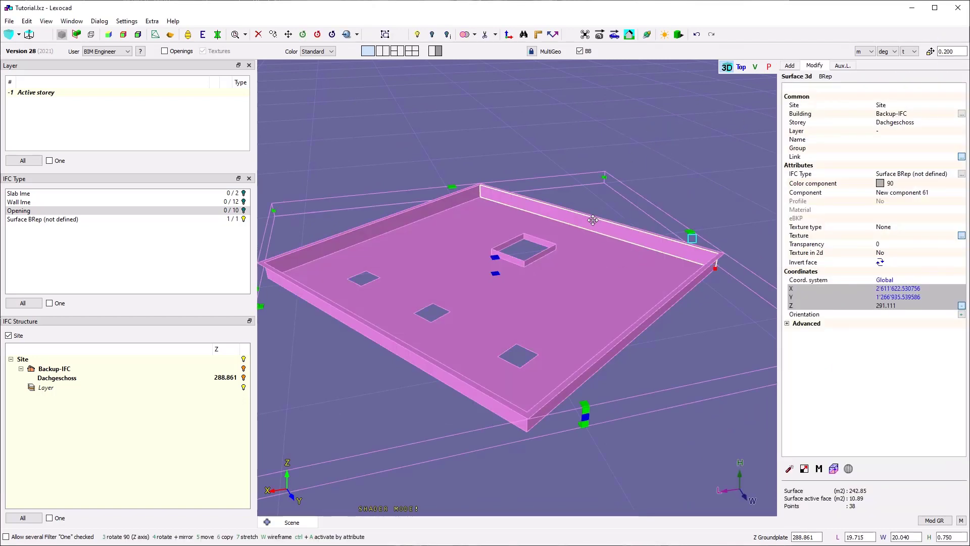
pyautogui.press('Delete')
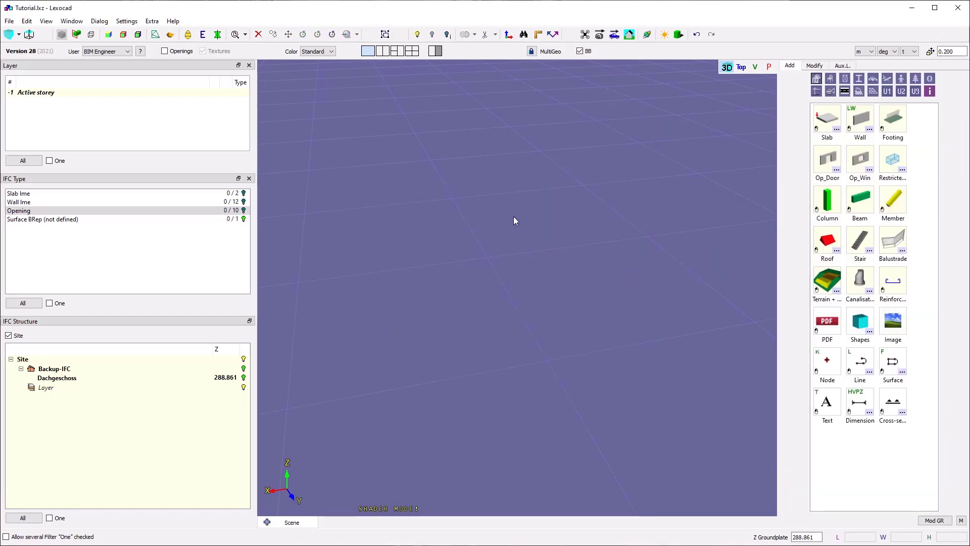
pyautogui.hotkey('ctrl', 'z')
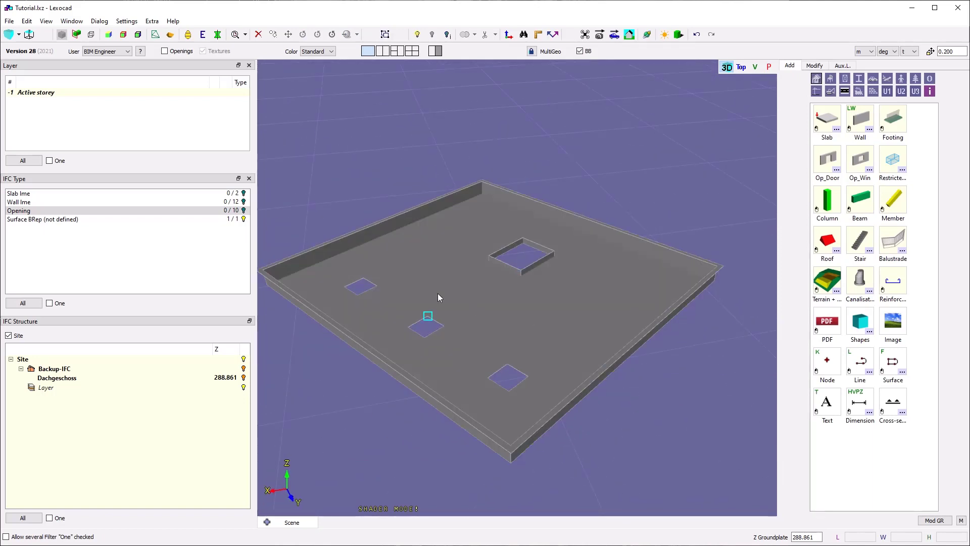
# - Check the merged roof surface by selecting it, and show all IFC types again
pyautogui.scroll(3, 488, 268)
pyautogui.click(494, 249)
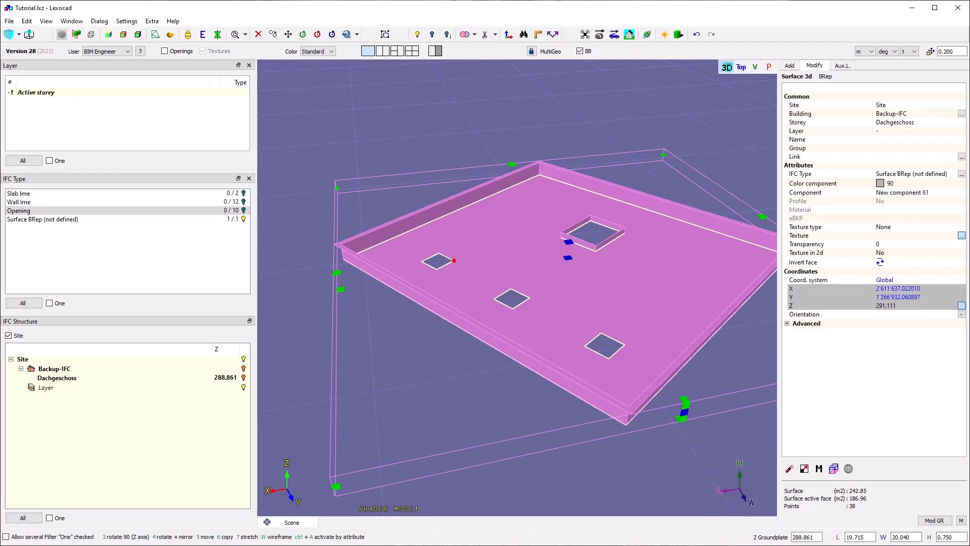
pyautogui.click(606, 95)
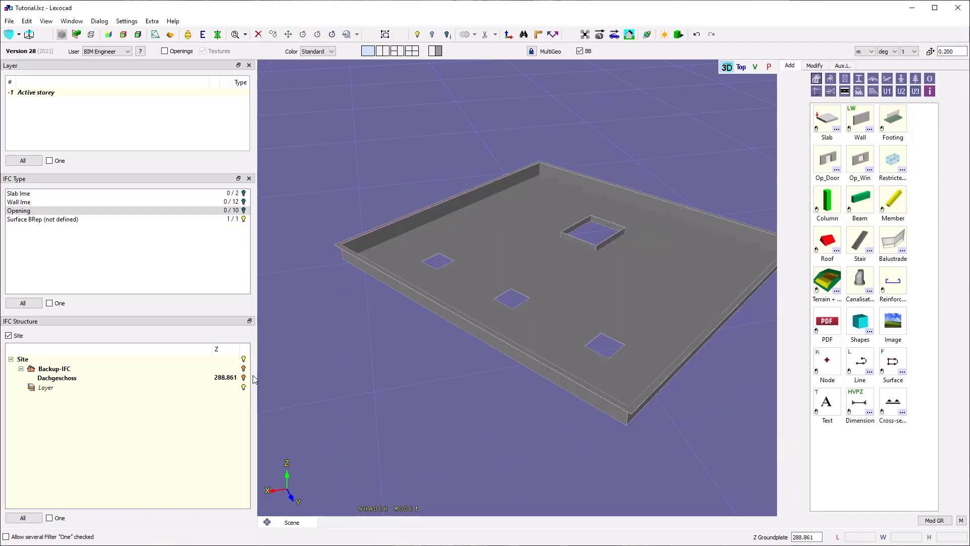
pyautogui.click(17, 305)
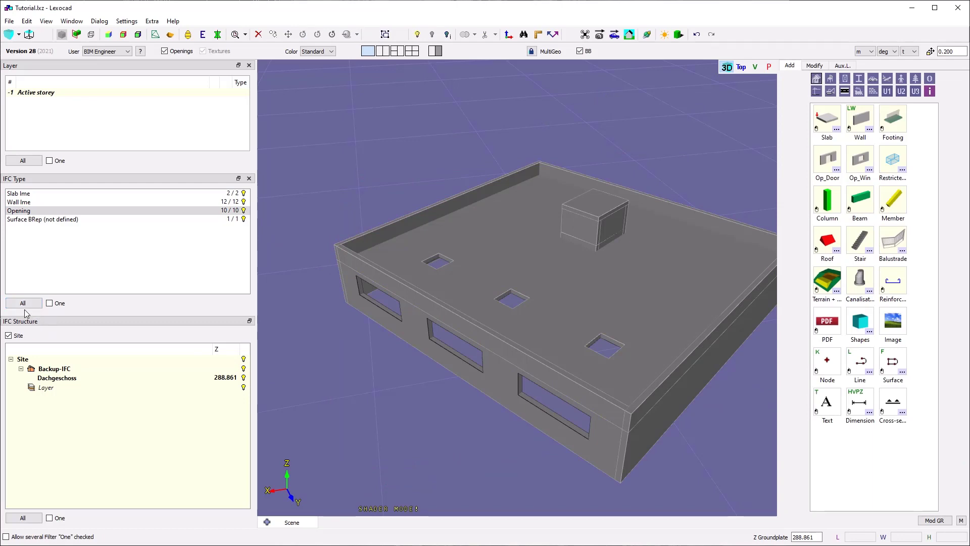
# - Select several slab and wall solids of the building to check them in isolation, and bring all elements back
pyautogui.moveTo(672, 461); pyautogui.dragTo(473, 381)
pyautogui.moveTo(546, 430); pyautogui.dragTo(551, 379, button='right')
pyautogui.moveTo(422, 207); pyautogui.dragTo(491, 238, button='right')
pyautogui.keyDown('shift'); pyautogui.click(561, 182); pyautogui.keyUp('shift')
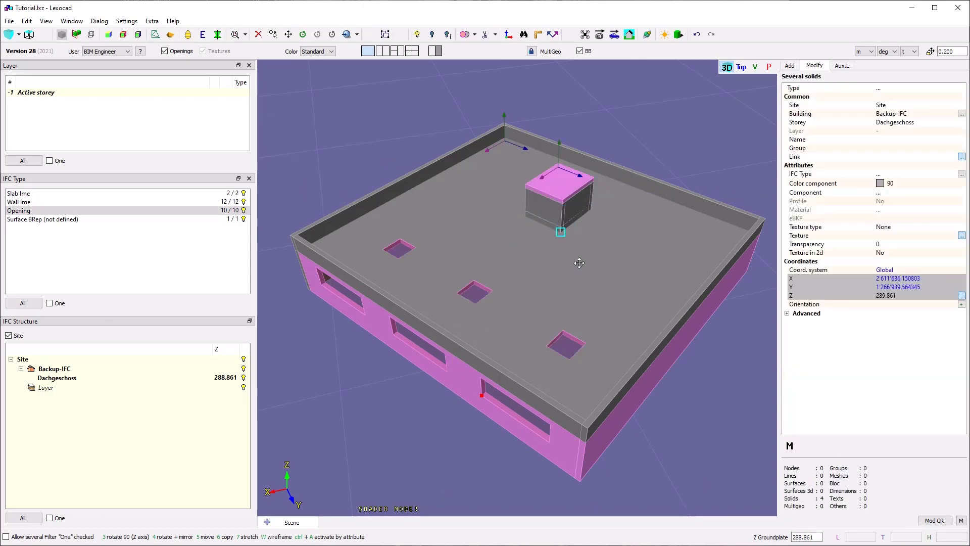
pyautogui.press('i')
pyautogui.click(710, 151)
pyautogui.press('i')
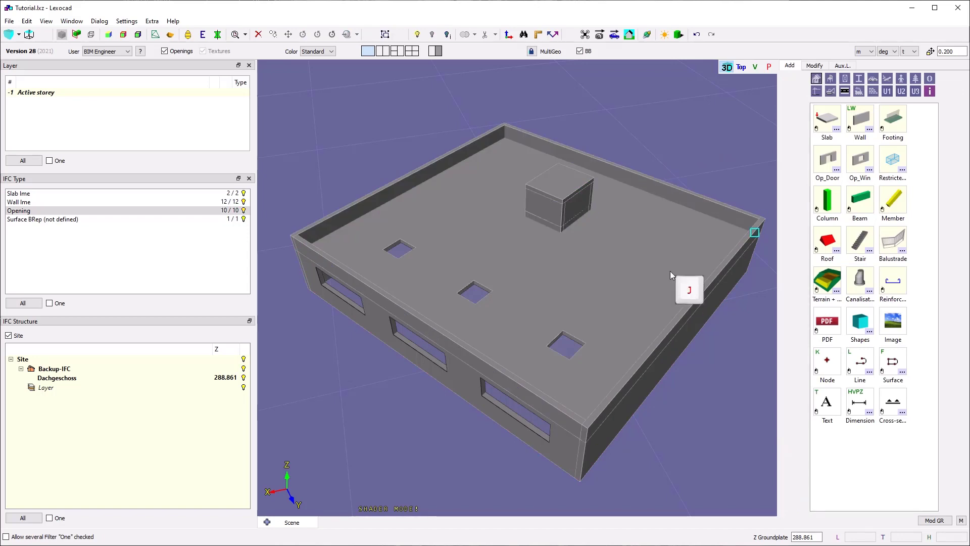
# - Hide one wall of the raised block on the roof to look inside, and bring the hidden elements back
pyautogui.moveTo(671, 272); pyautogui.dragTo(536, 258, button='right')
pyautogui.click(513, 212)
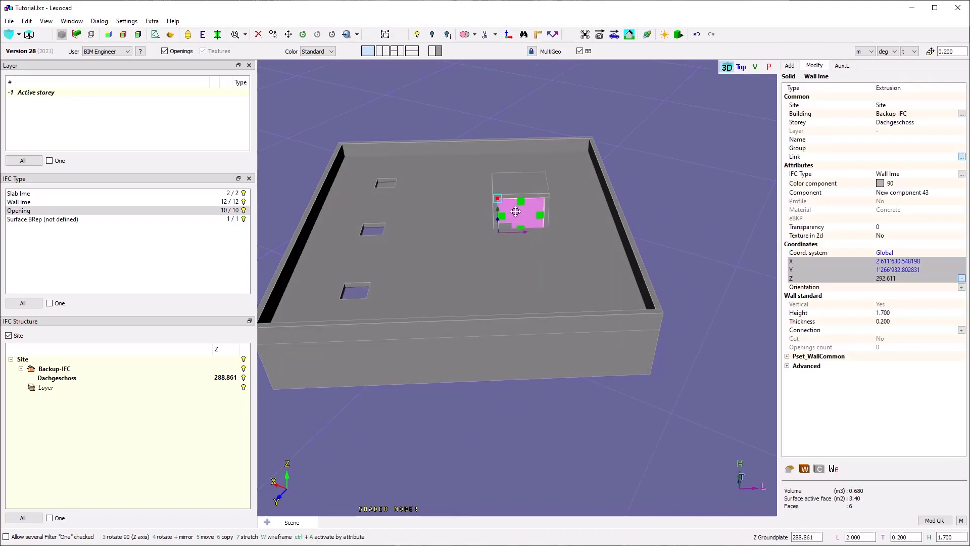
pyautogui.press('u')
pyautogui.click(388, 222)
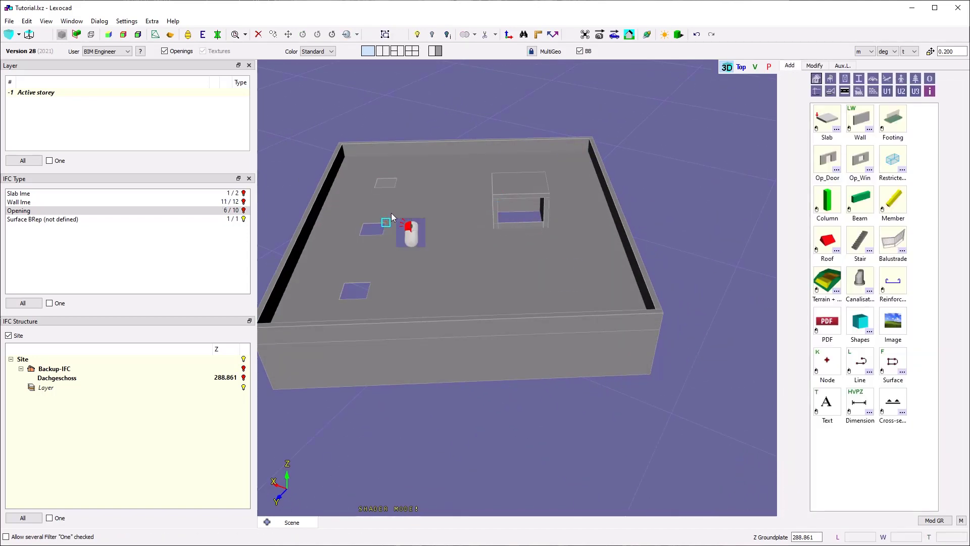
pyautogui.click(391, 102)
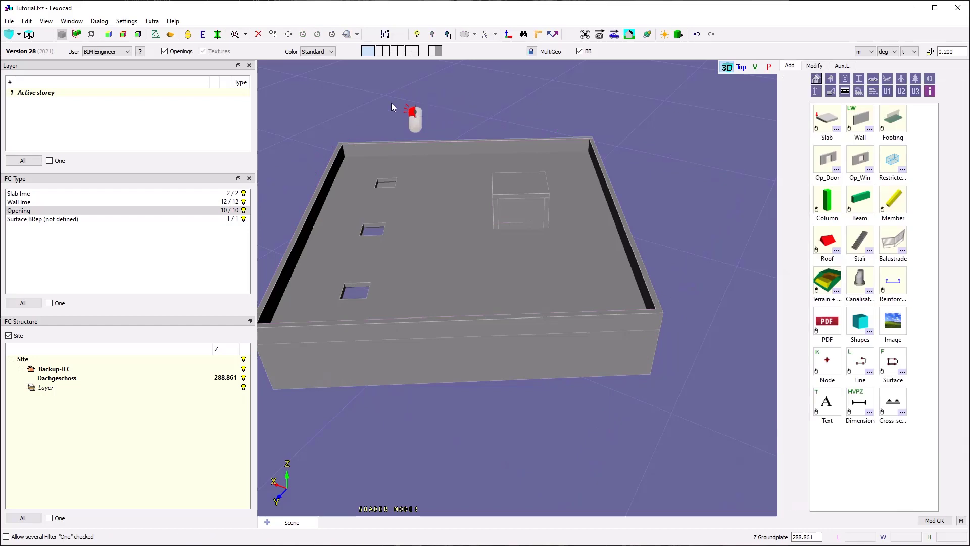
# - Hide all elements of the IFC types Opening, Wall lme and Slab lme, leaving only the roof surface
pyautogui.click(243, 211)
pyautogui.click(243, 202)
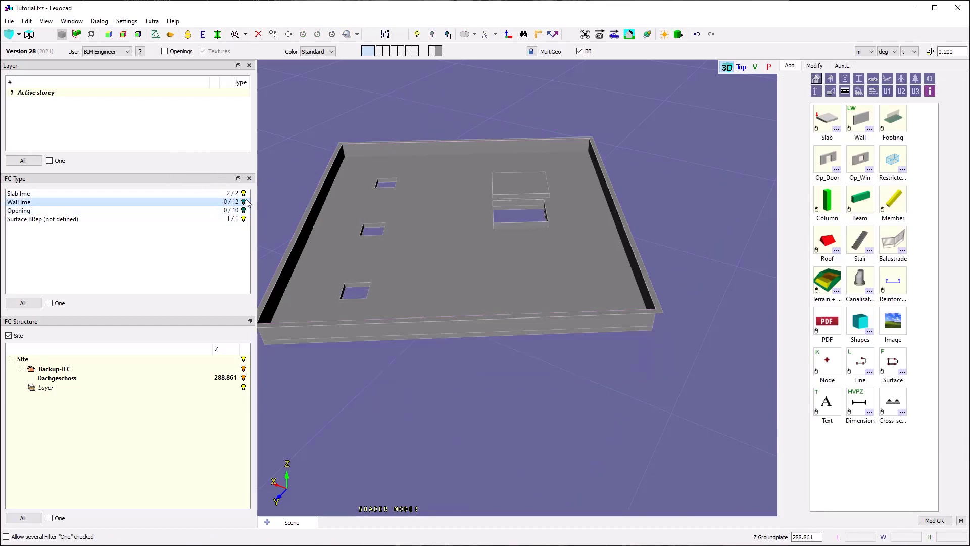
pyautogui.click(243, 193)
# - Assign the IFC type Covering to the merged 3D roof surface
pyautogui.click(342, 237)
pyautogui.moveTo(341, 237); pyautogui.dragTo(513, 238, button='right')
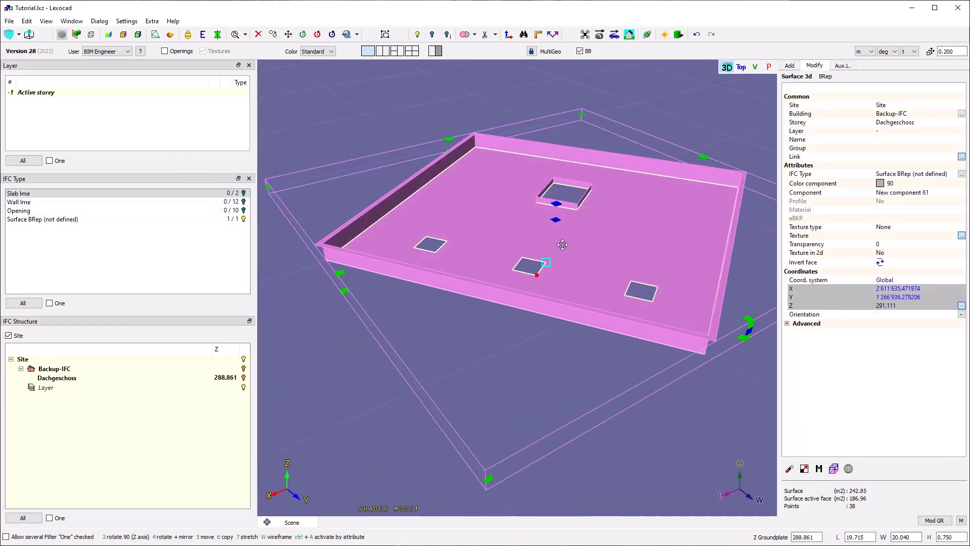
pyautogui.moveTo(596, 236); pyautogui.dragTo(578, 257, button='middle')
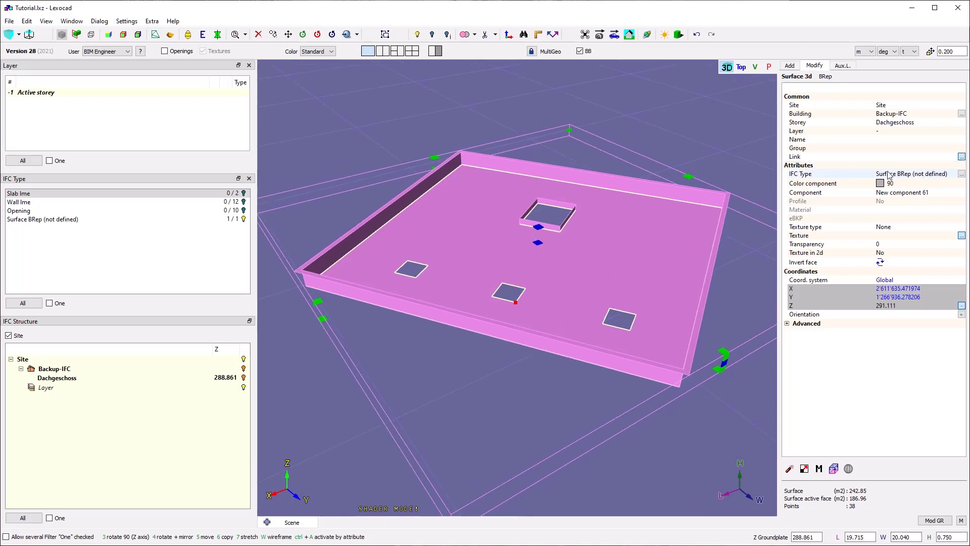
pyautogui.click(961, 174)
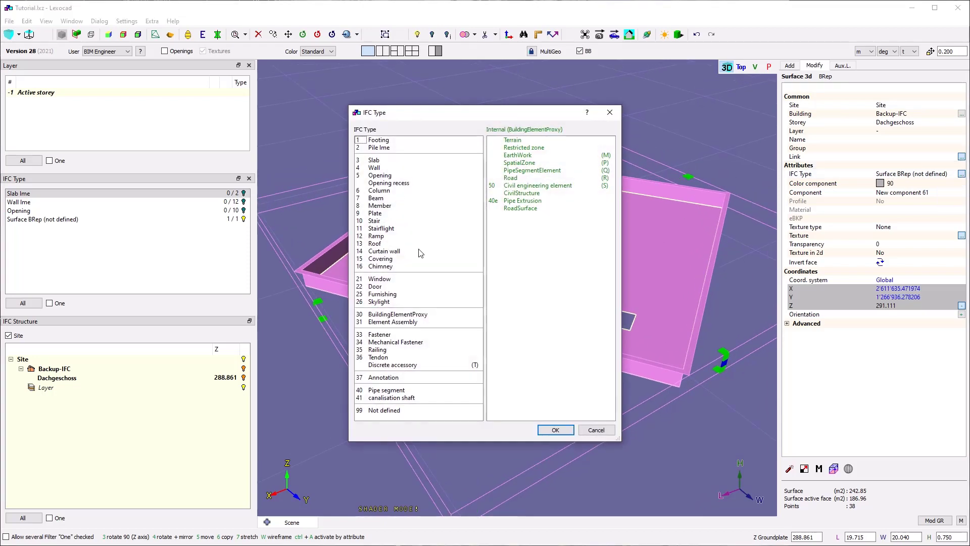
pyautogui.click(378, 261)
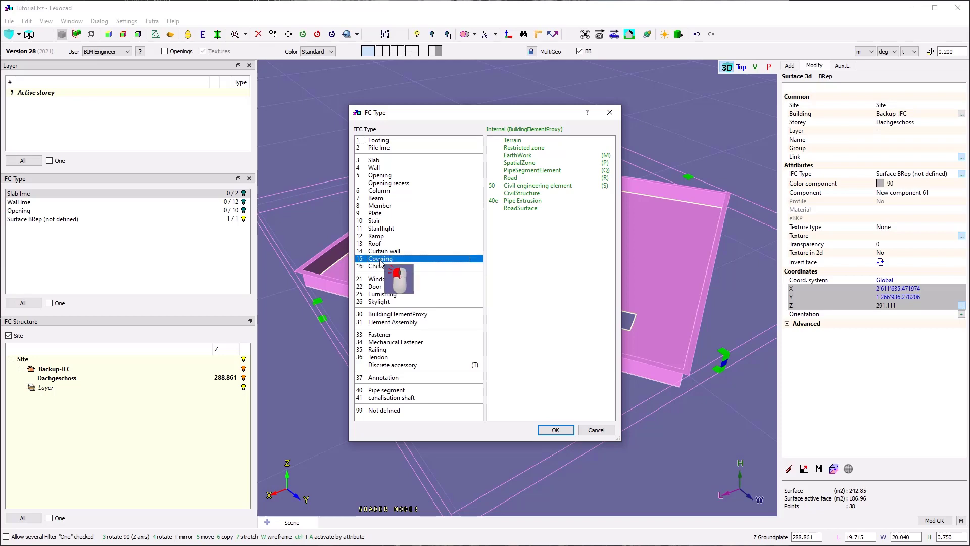
pyautogui.click(555, 430)
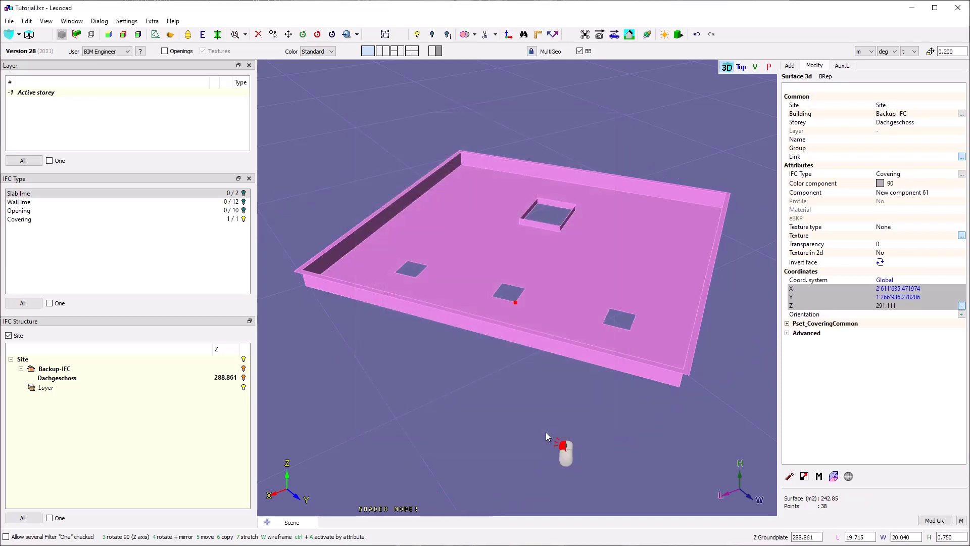
pyautogui.click(472, 403)
# - Look through the components available for the roof covering without assigning one
pyautogui.click(661, 238)
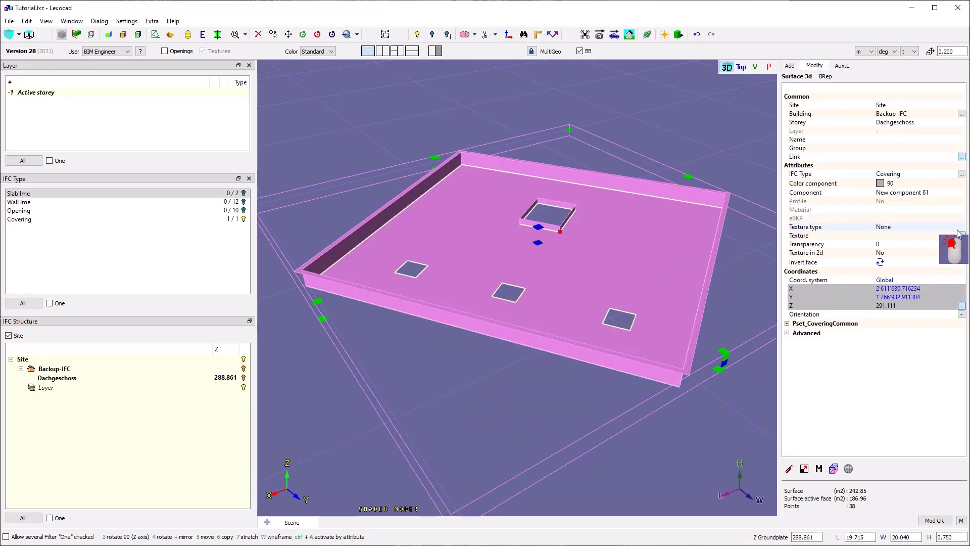
pyautogui.click(896, 197)
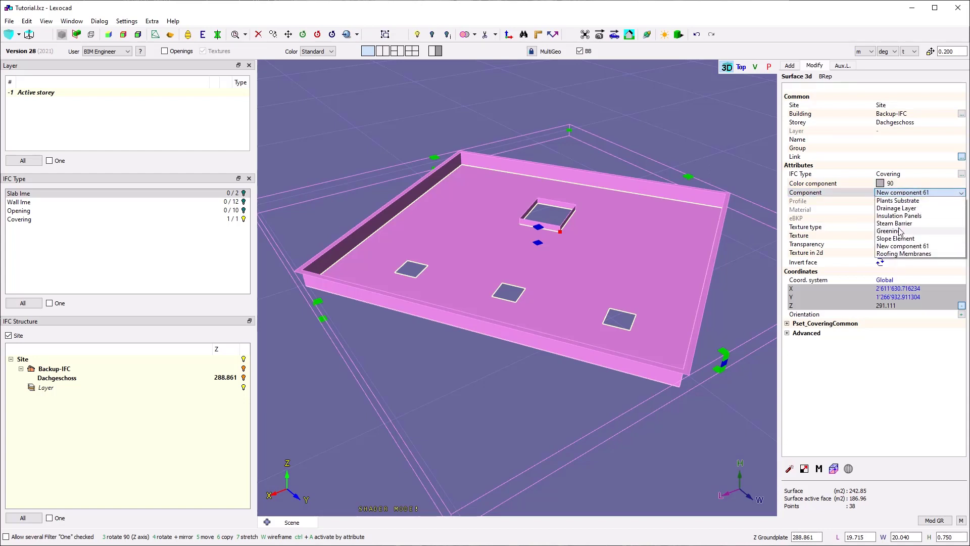
pyautogui.click(446, 120)
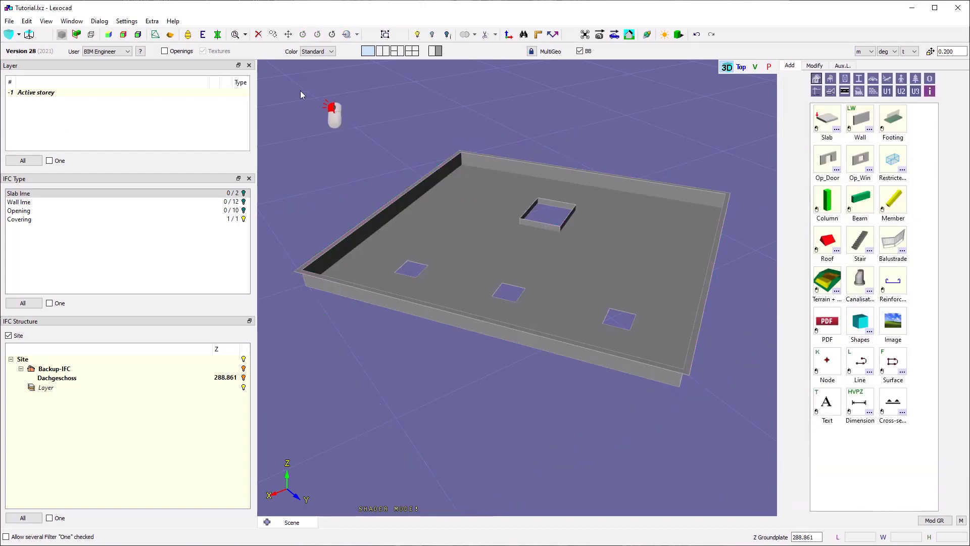
# - Open the Component manager and enlarge its window to show more rows and columns
pyautogui.click(99, 21)
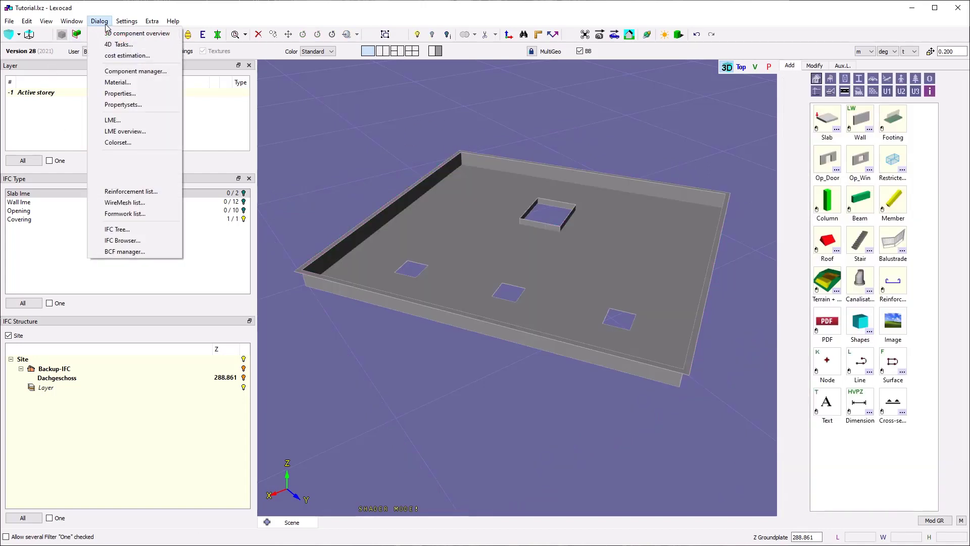
pyautogui.click(114, 72)
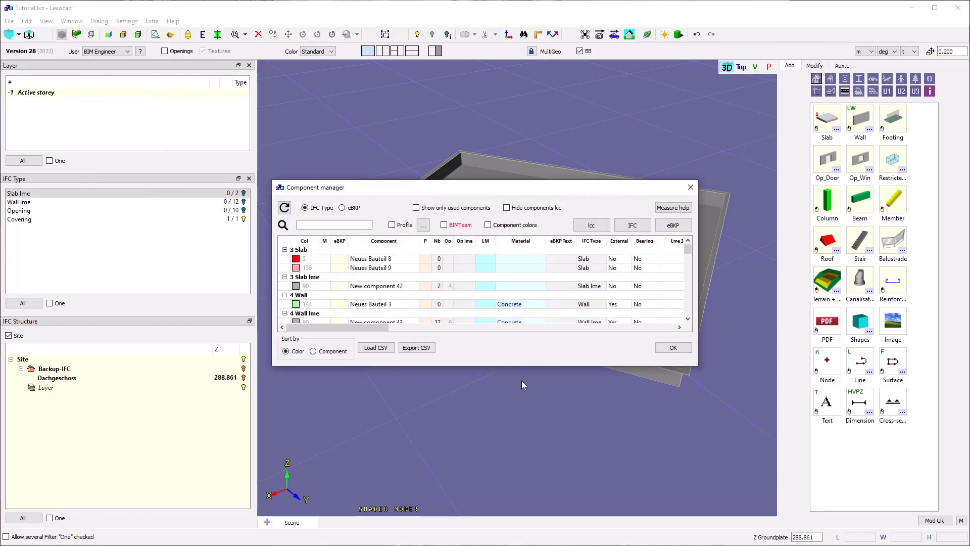
pyautogui.moveTo(510, 365); pyautogui.dragTo(509, 528)
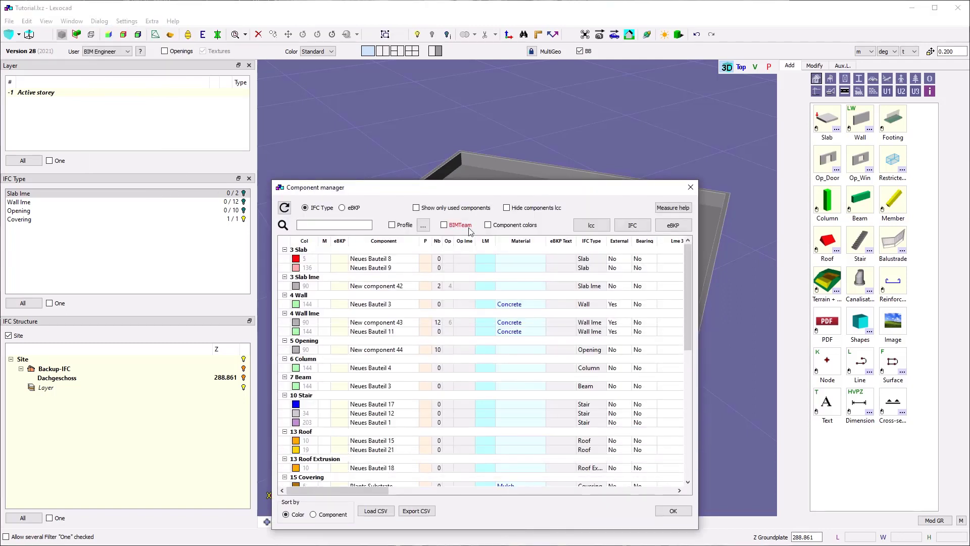
pyautogui.moveTo(452, 198); pyautogui.dragTo(443, 86)
pyautogui.moveTo(696, 184); pyautogui.dragTo(854, 197)
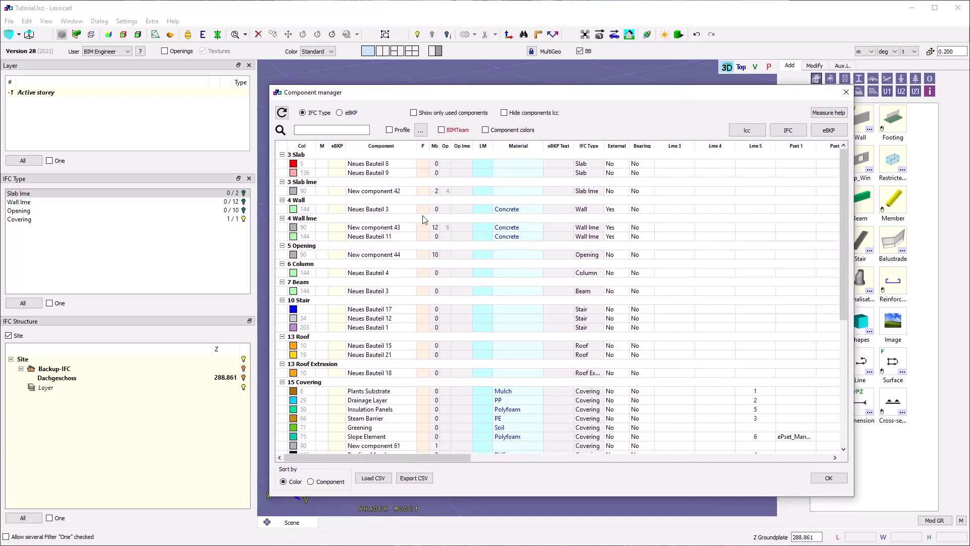
# - Examine the component list grouped by IFC type, including the Opening, Column, Beam and Covering groups
pyautogui.click(440, 258)
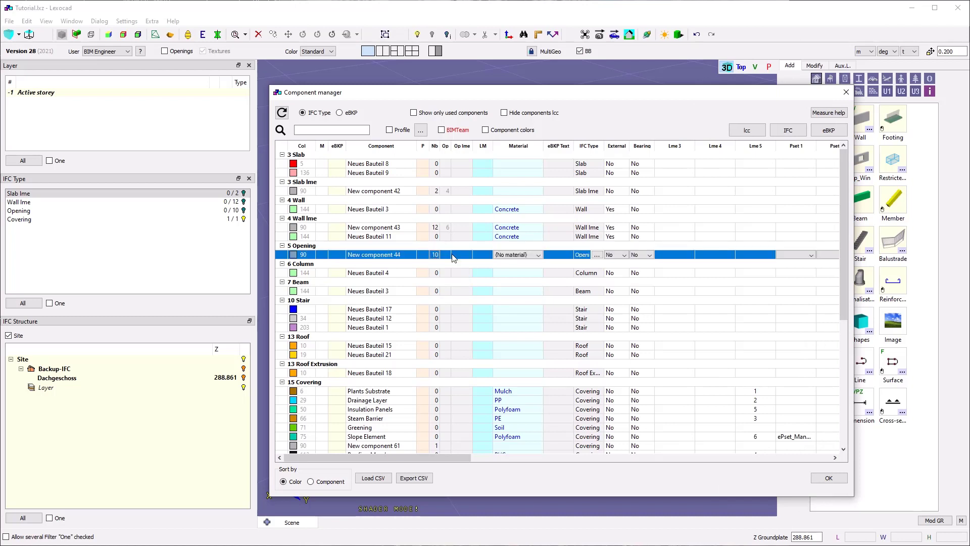
pyautogui.doubleClick(459, 282)
pyautogui.click(282, 282)
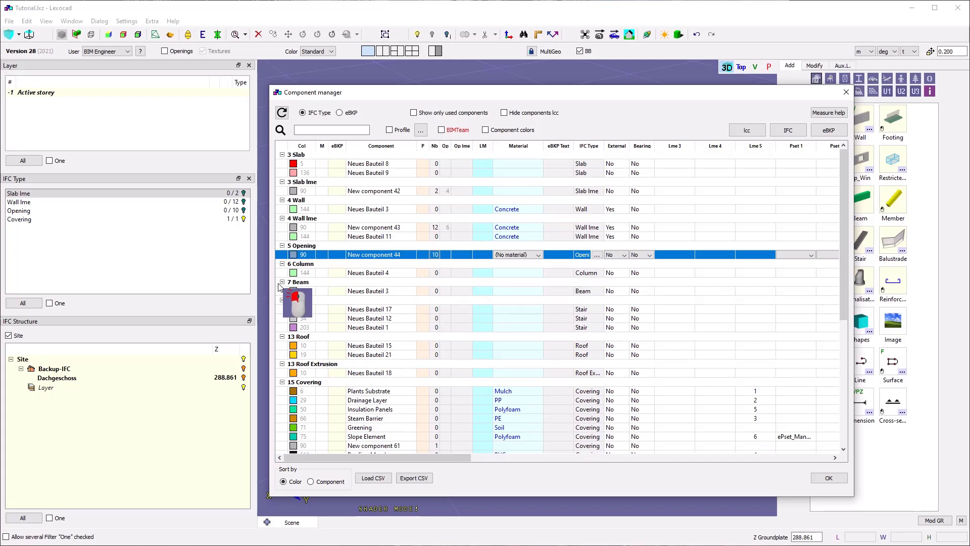
pyautogui.click(443, 290)
pyautogui.doubleClick(457, 267)
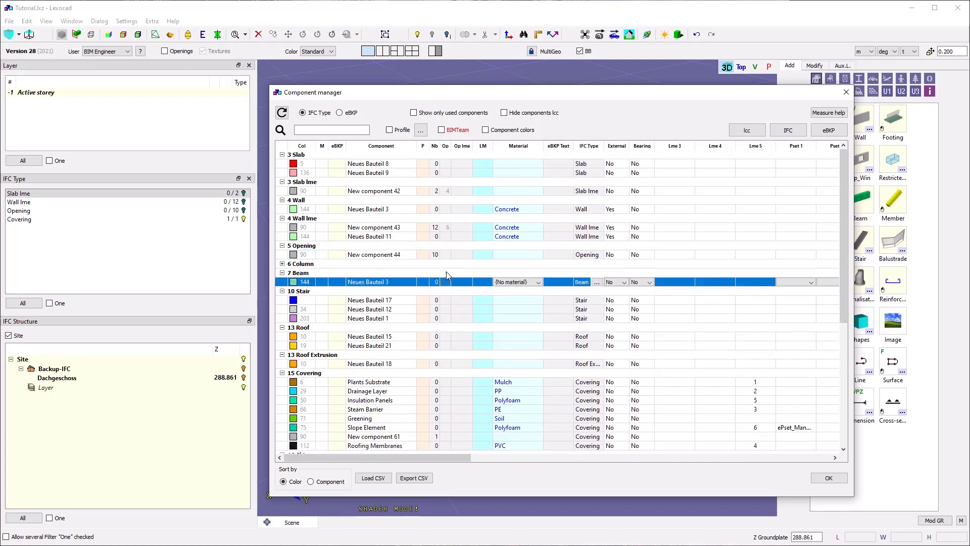
pyautogui.doubleClick(457, 266)
pyautogui.click(448, 273)
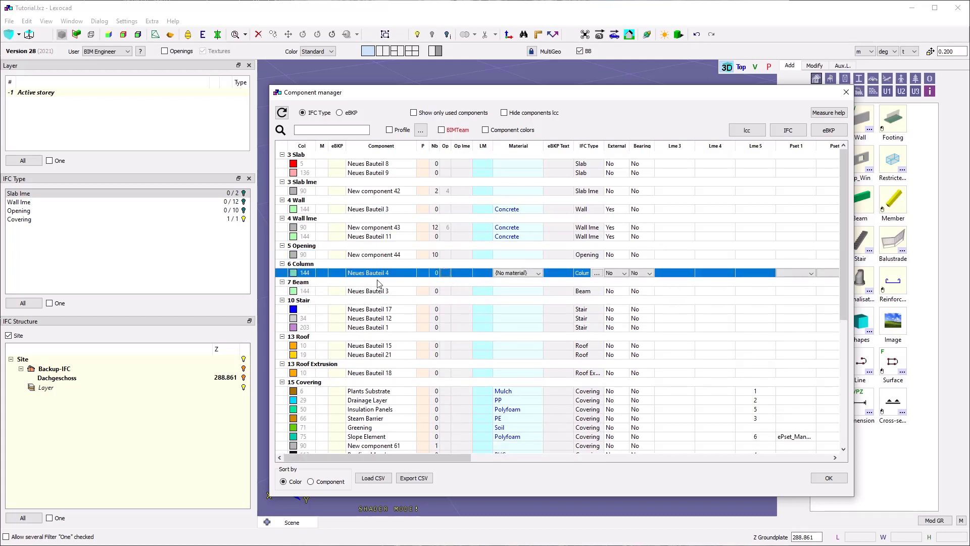
pyautogui.scroll(-3, 437, 260)
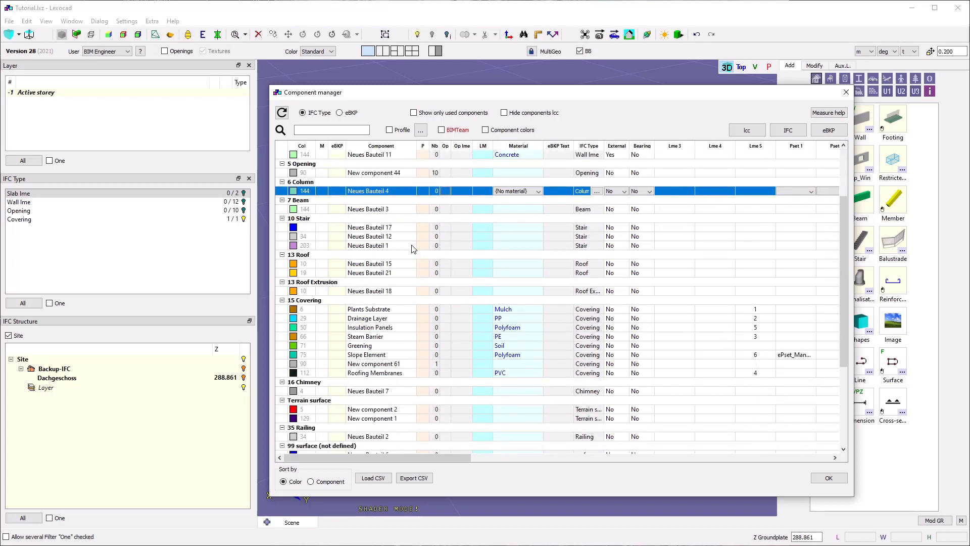
pyautogui.scroll(1, 362, 194)
# - Create a new component in the Beam category with colour 147
pyautogui.rightClick(359, 192)
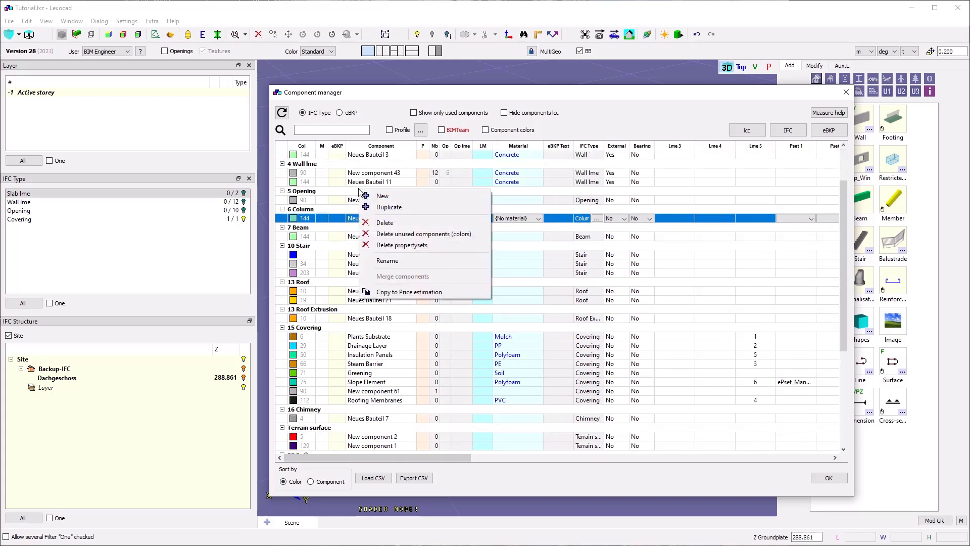
pyautogui.click(411, 196)
pyautogui.click(568, 297)
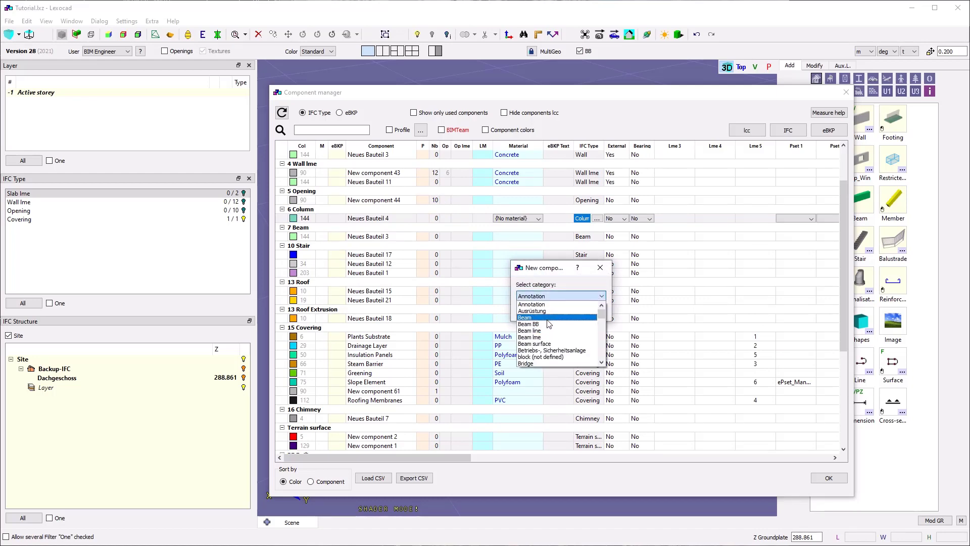
pyautogui.click(546, 317)
pyautogui.click(541, 311)
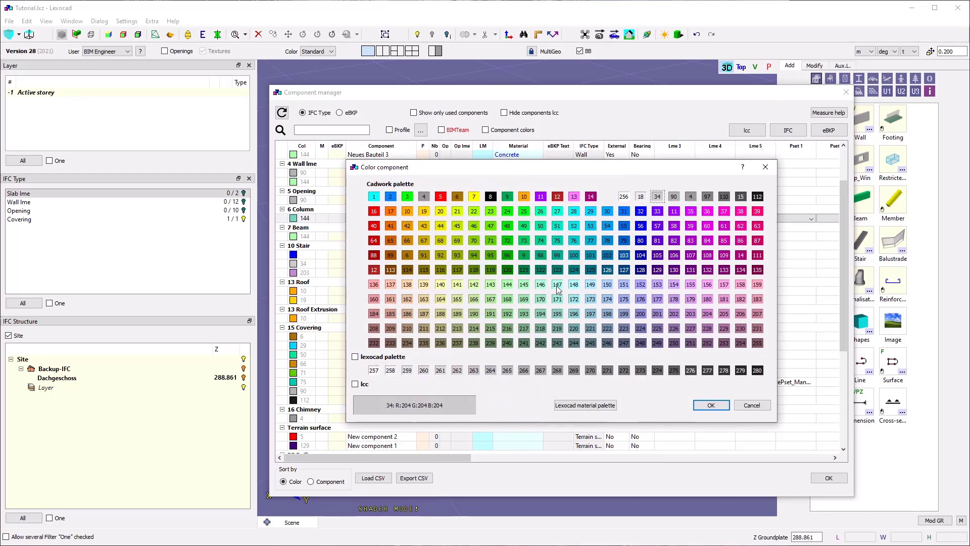
pyautogui.click(557, 284)
pyautogui.click(710, 404)
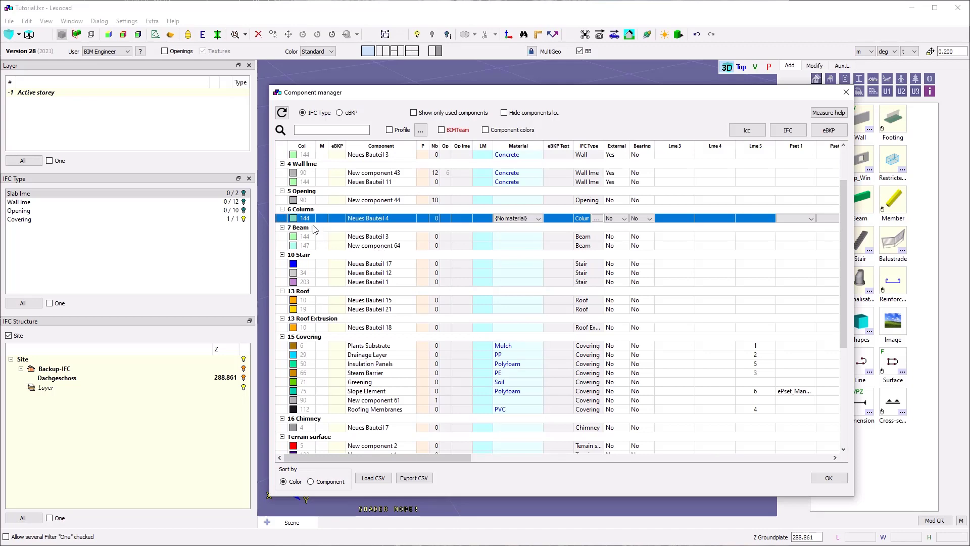
# - Examine the editable fields of the Beam components and the rest of the list, and close the Component manager
pyautogui.click(353, 236)
pyautogui.click(366, 236)
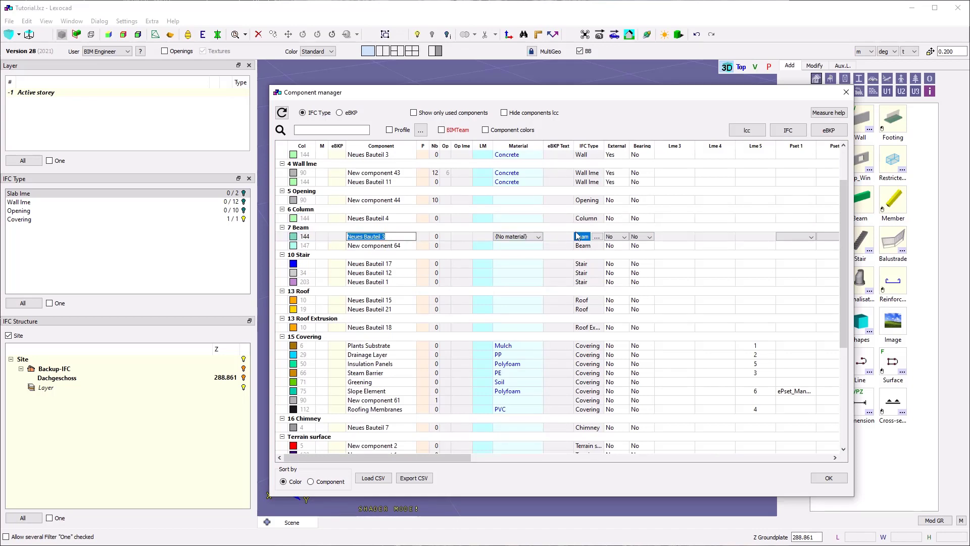
pyautogui.doubleClick(364, 253)
pyautogui.scroll(-3, 422, 215)
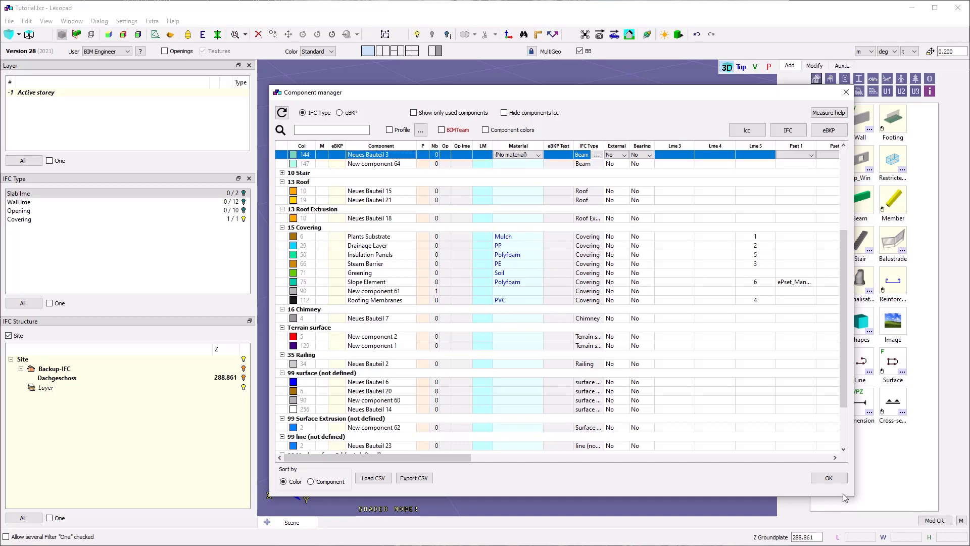
pyautogui.click(828, 478)
# - Assign the Steam Barrier component to the roof covering surface
pyautogui.click(618, 323)
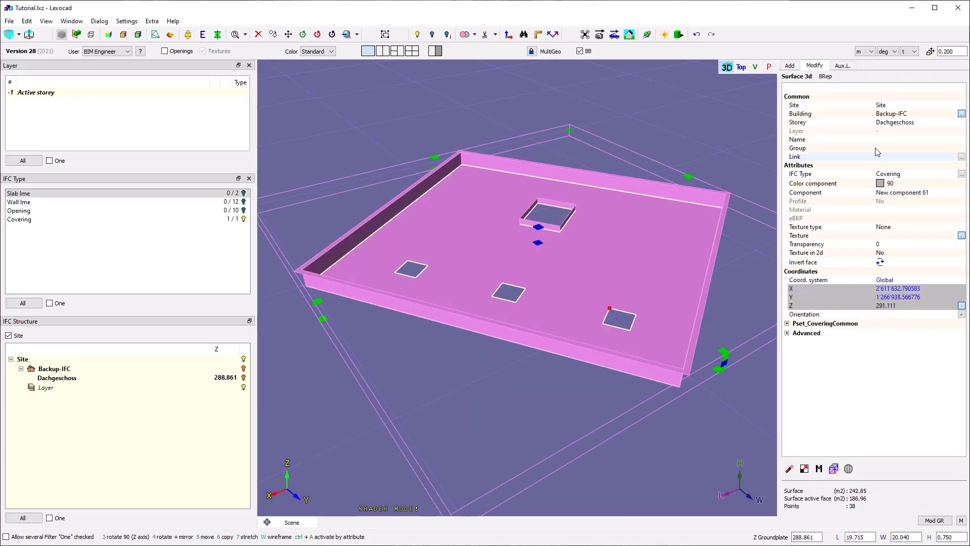
pyautogui.click(928, 193)
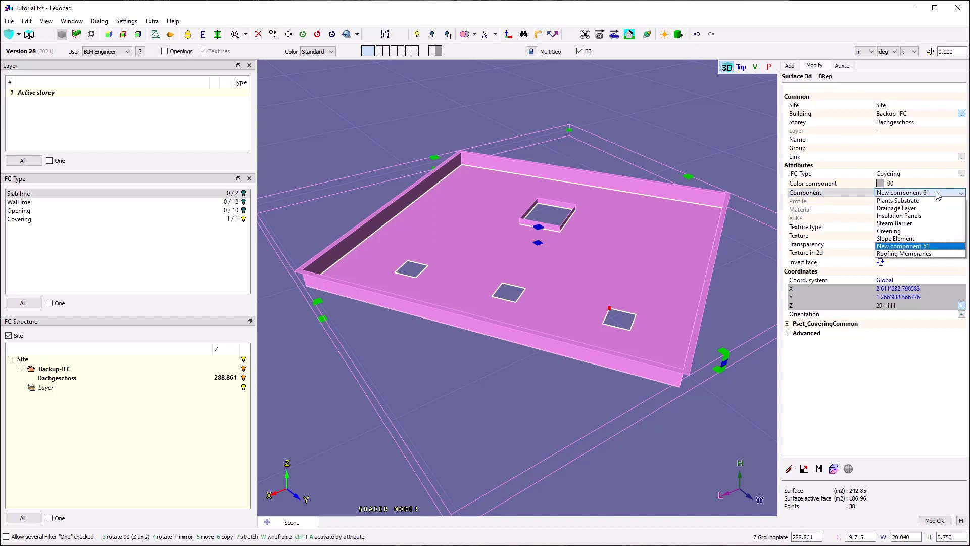
pyautogui.click(906, 223)
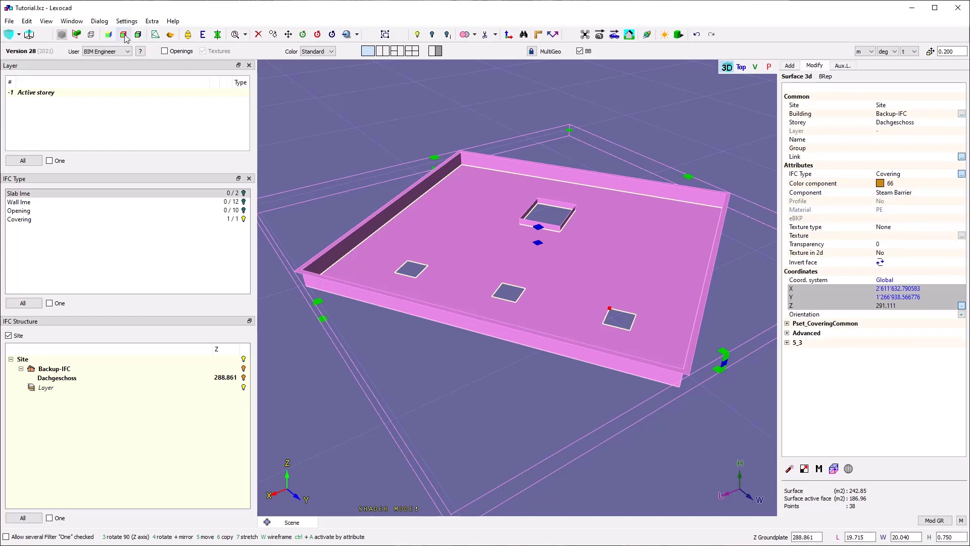
# - Open the Material dialog and review the listed materials and the options for creating or deleting them
pyautogui.click(103, 23)
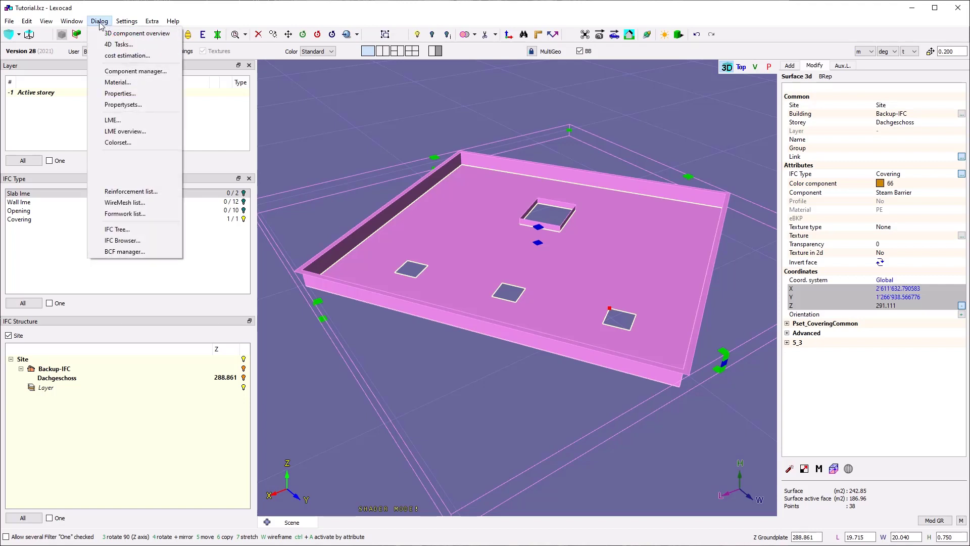
pyautogui.click(117, 82)
pyautogui.rightClick(570, 281)
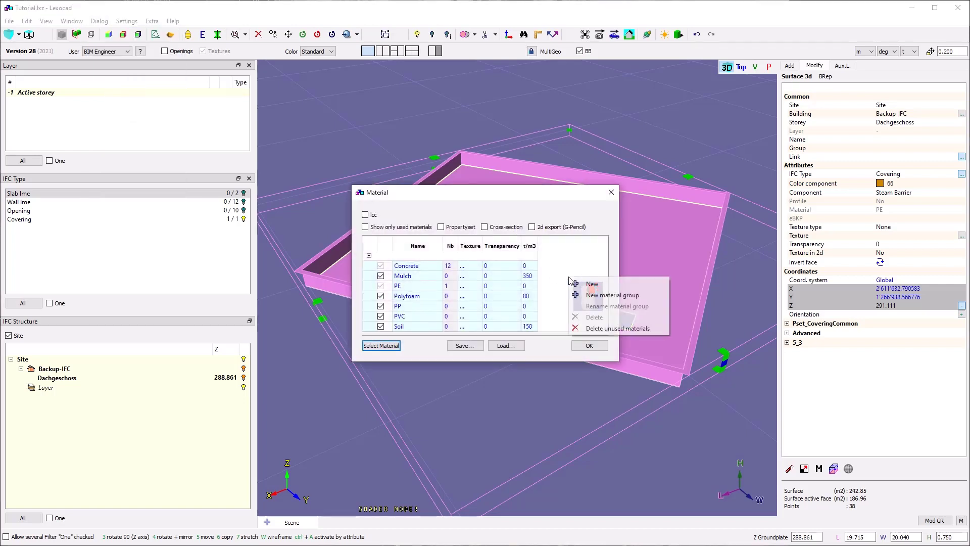
pyautogui.click(572, 264)
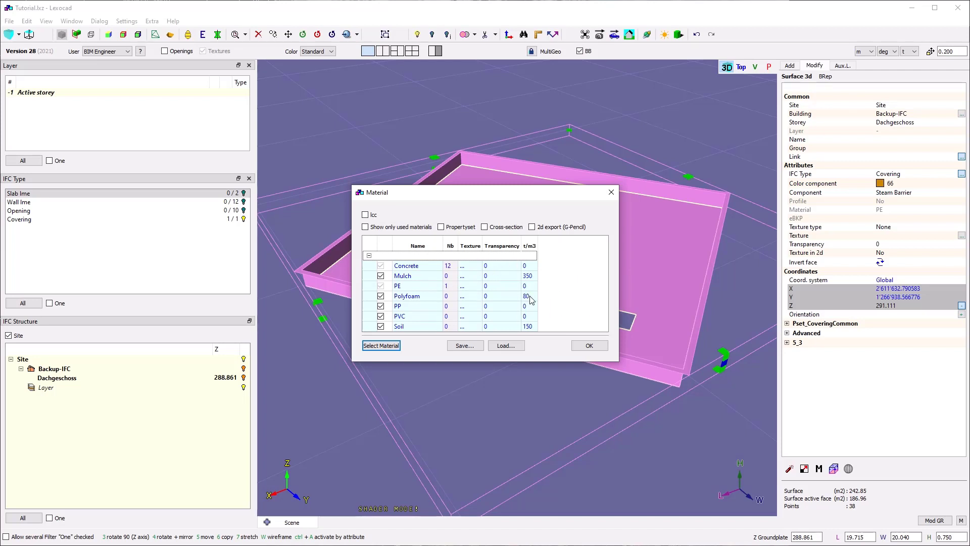
# - Close the Material dialog and create a separate surface from the horizontal inner face of the roof covering
pyautogui.click(590, 345)
pyautogui.click(495, 348)
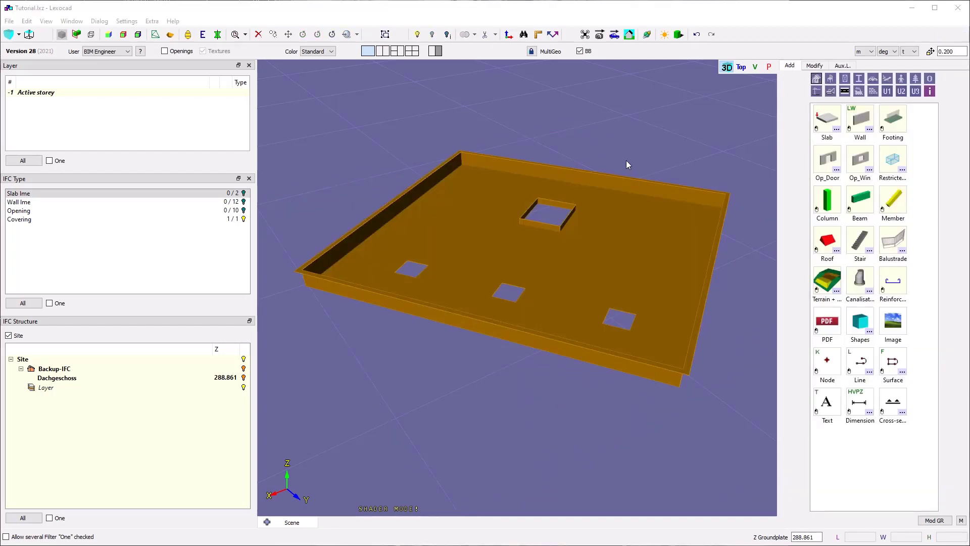
pyautogui.moveTo(624, 153); pyautogui.dragTo(545, 172, button='right')
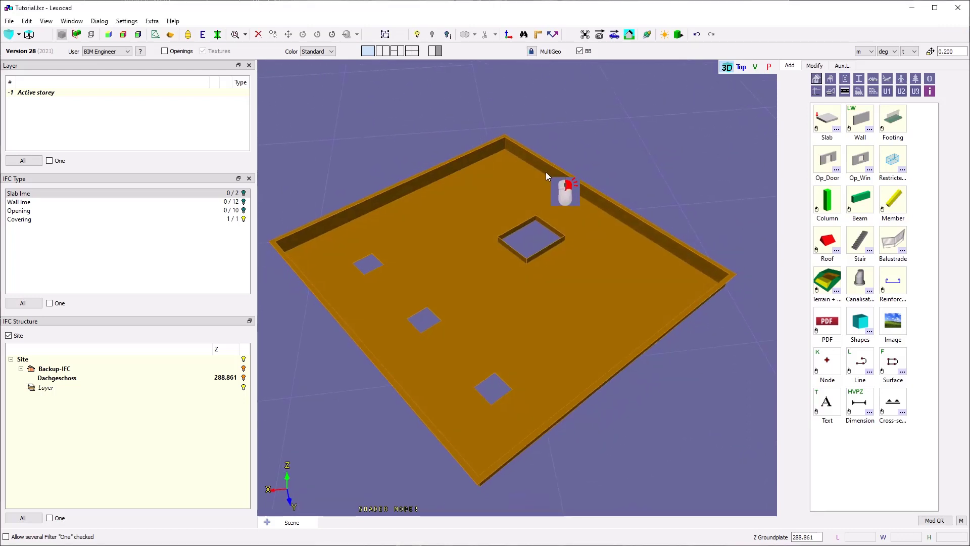
pyautogui.scroll(2, 575, 205)
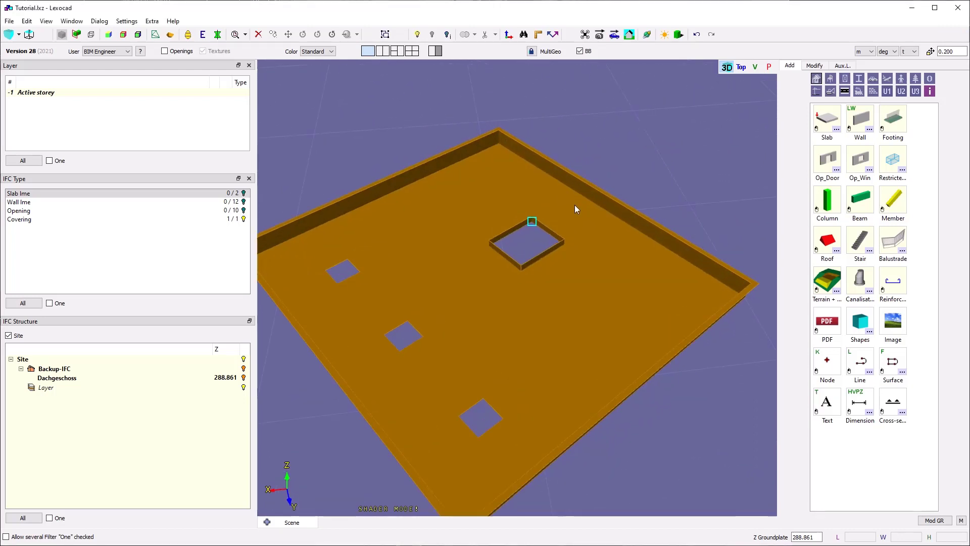
pyautogui.moveTo(685, 166); pyautogui.dragTo(695, 131, button='right')
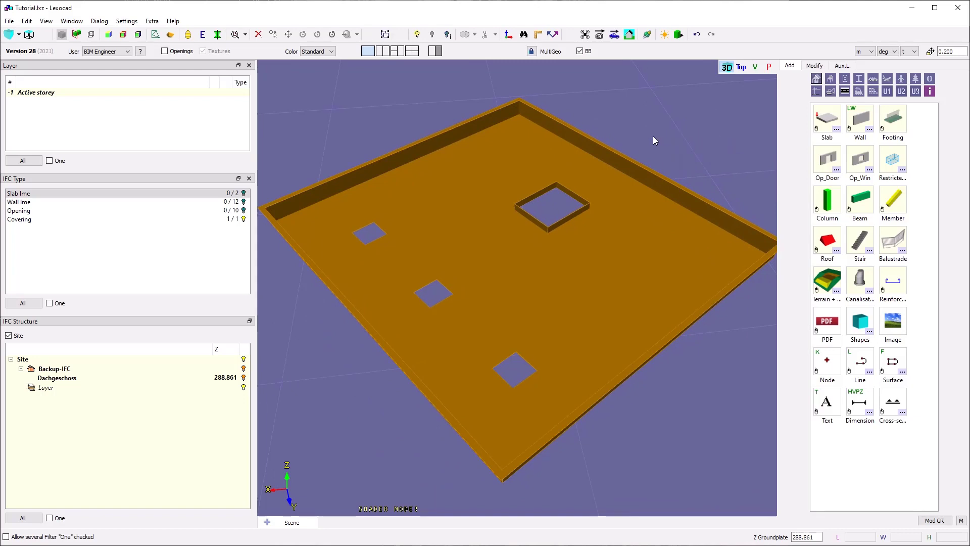
pyautogui.press('f')
pyautogui.click(514, 147)
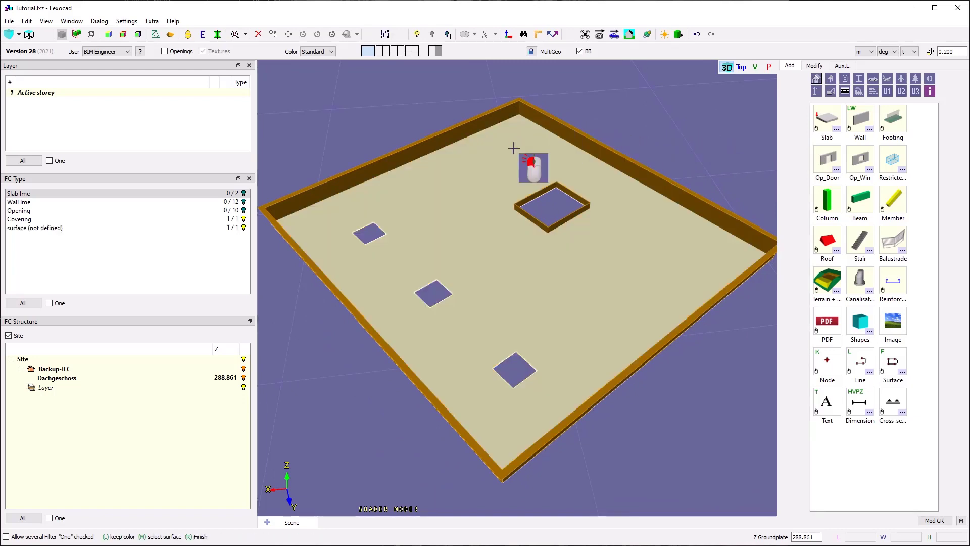
pyautogui.rightClick(614, 124)
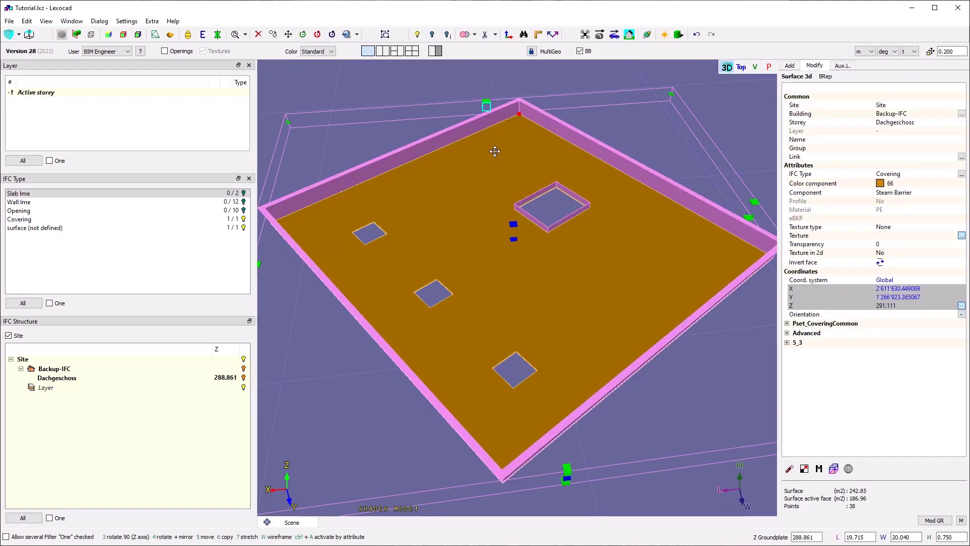
# - Hide the Steam Barrier covering and extrude the new horizontal surface with a depth of 0.1 m
pyautogui.press('u')
pyautogui.click(492, 154)
pyautogui.moveTo(411, 374); pyautogui.dragTo(477, 343, button='right')
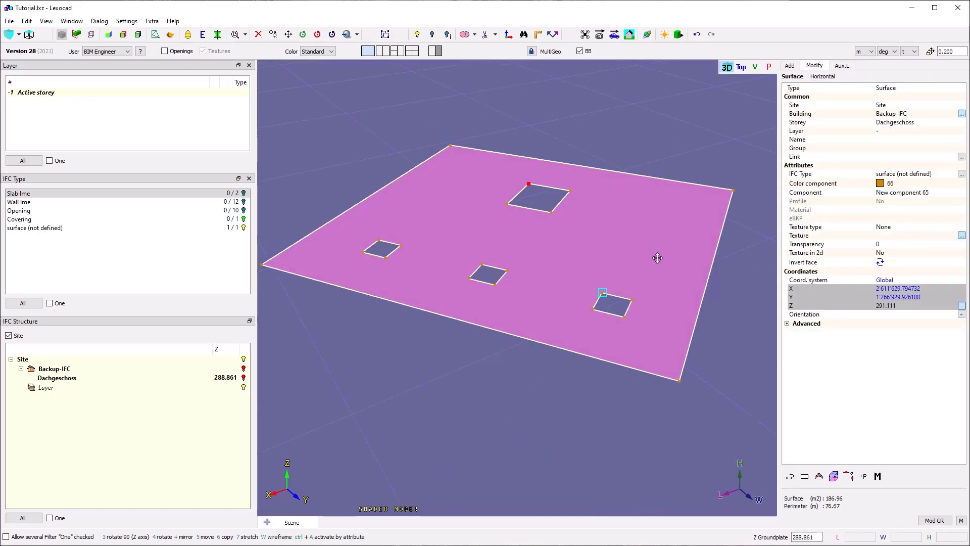
pyautogui.click(833, 475)
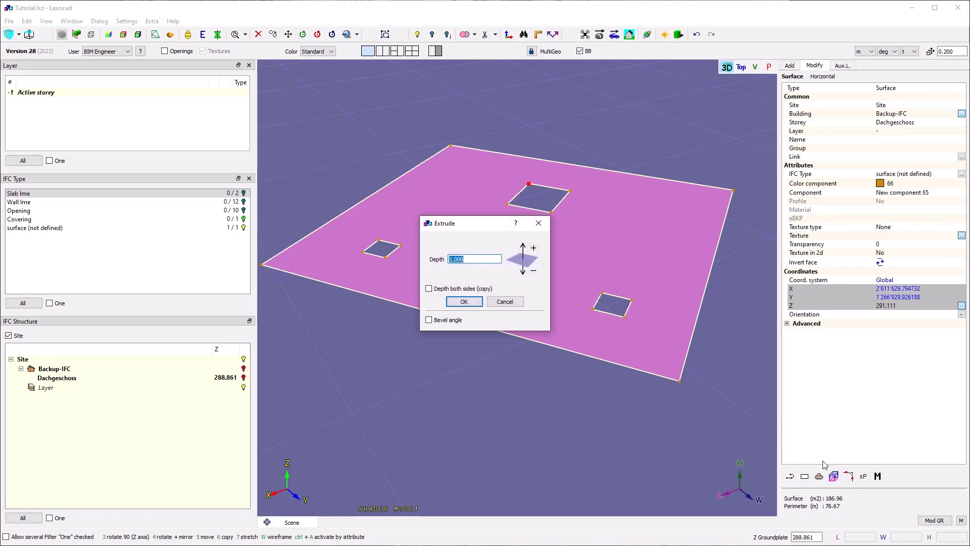
pyautogui.write('.1')
pyautogui.press('Return')
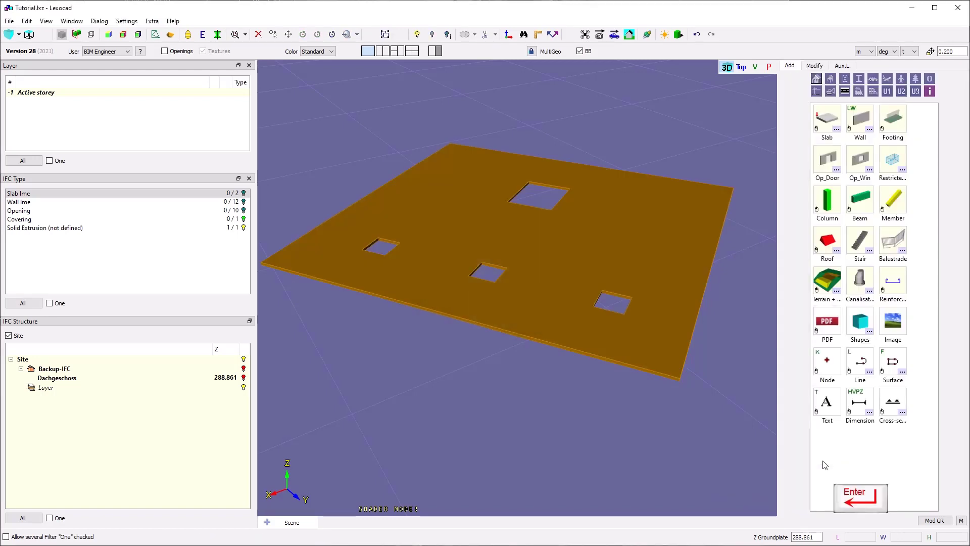
# - Set the extruded plate's IFC type to Covering and its component to Insulation Panels
pyautogui.click(624, 314)
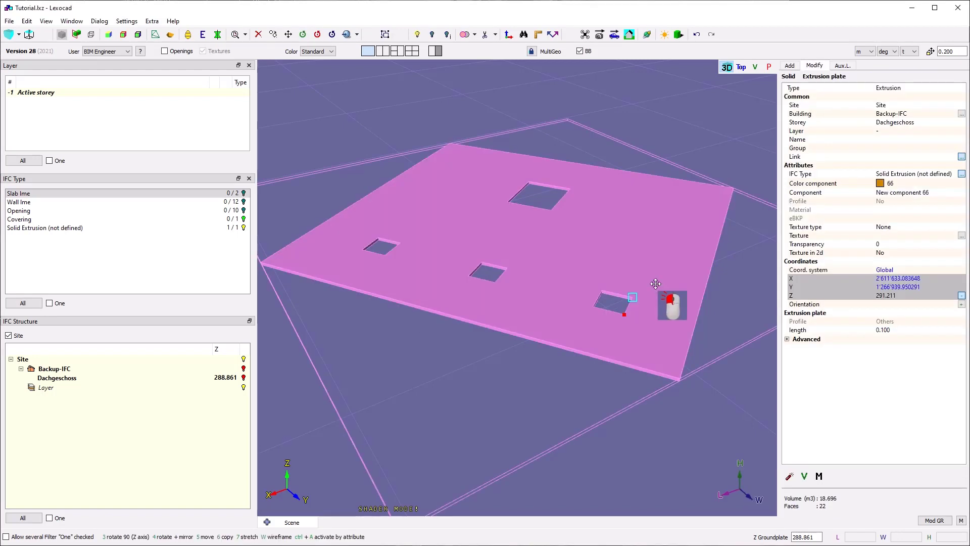
pyautogui.click(961, 174)
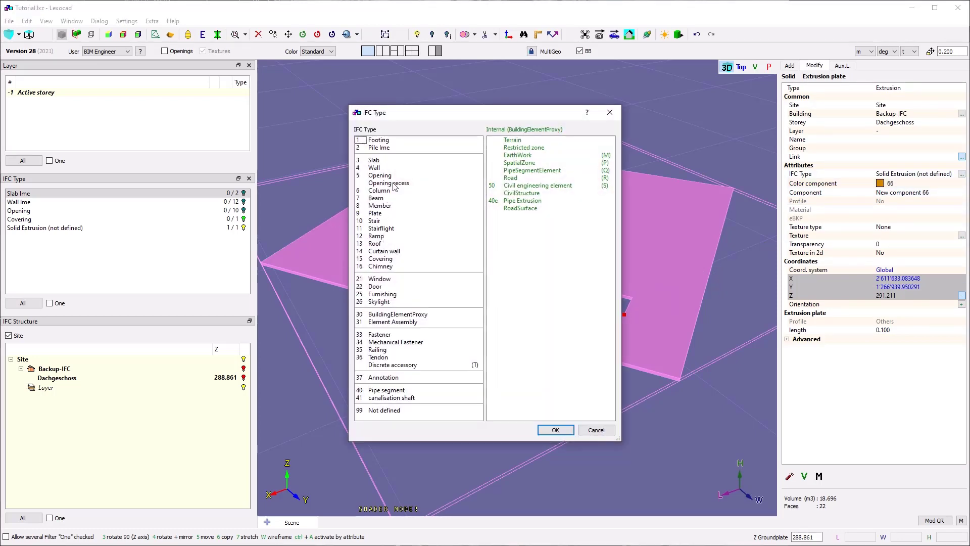
pyautogui.click(393, 259)
pyautogui.click(555, 430)
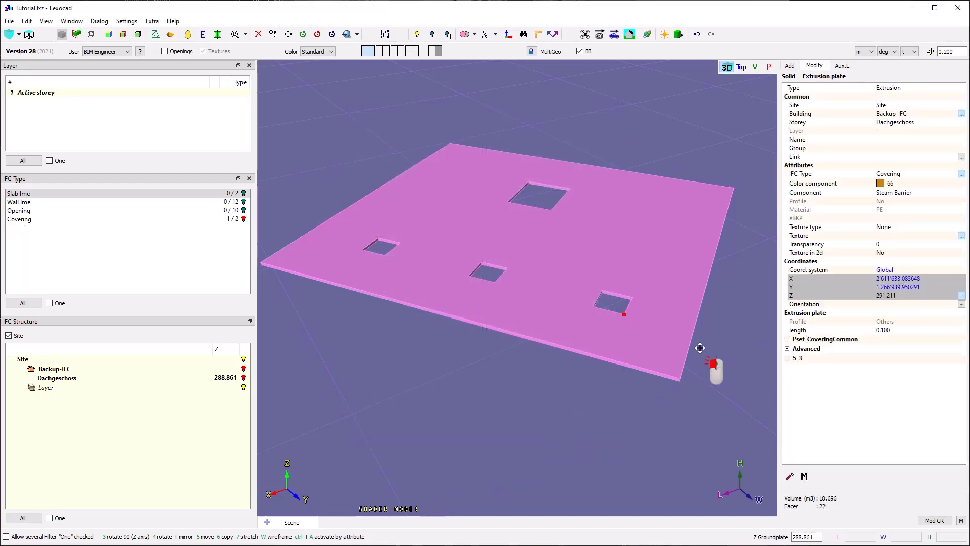
pyautogui.click(916, 196)
pyautogui.click(946, 197)
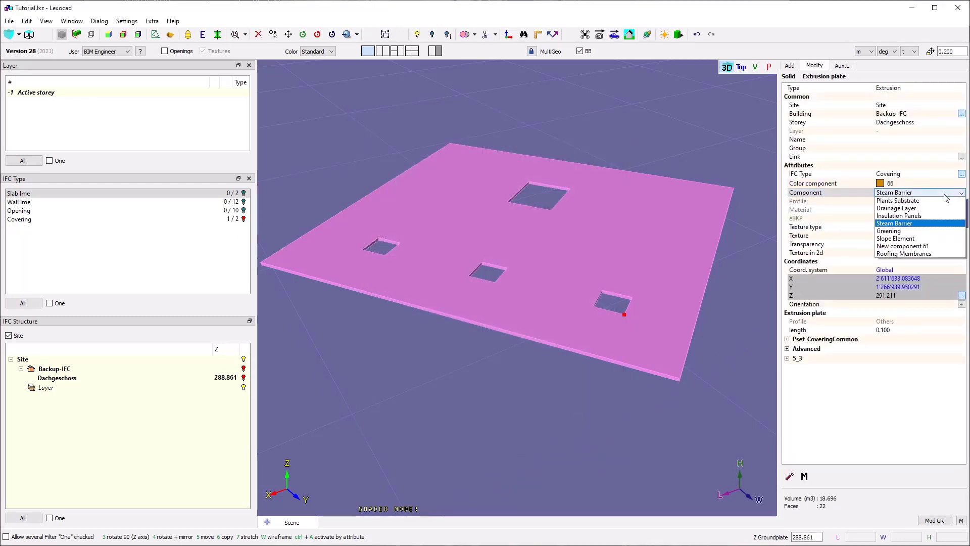
pyautogui.click(927, 216)
pyautogui.click(654, 153)
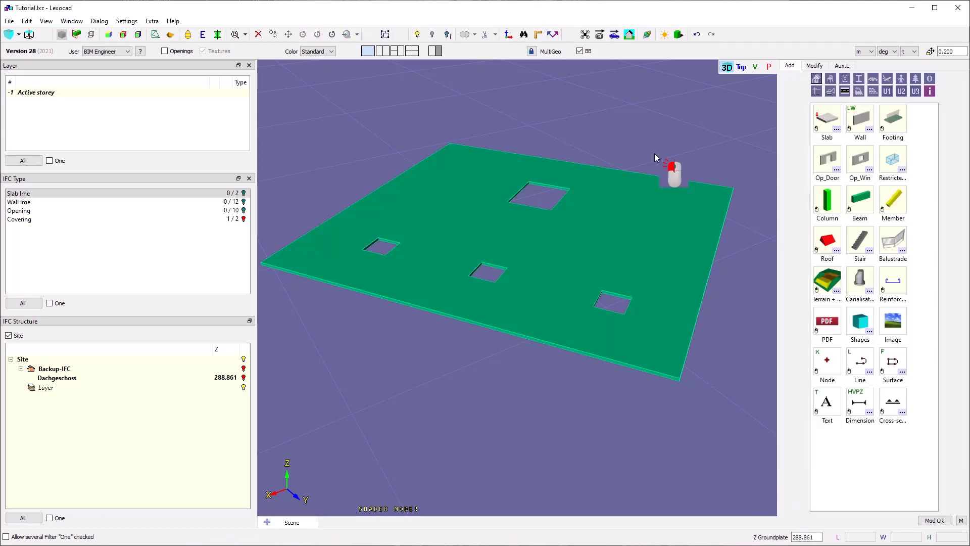
# - Show the hidden Steam Barrier covering again and inspect it together with the insulation plate
pyautogui.click(628, 192)
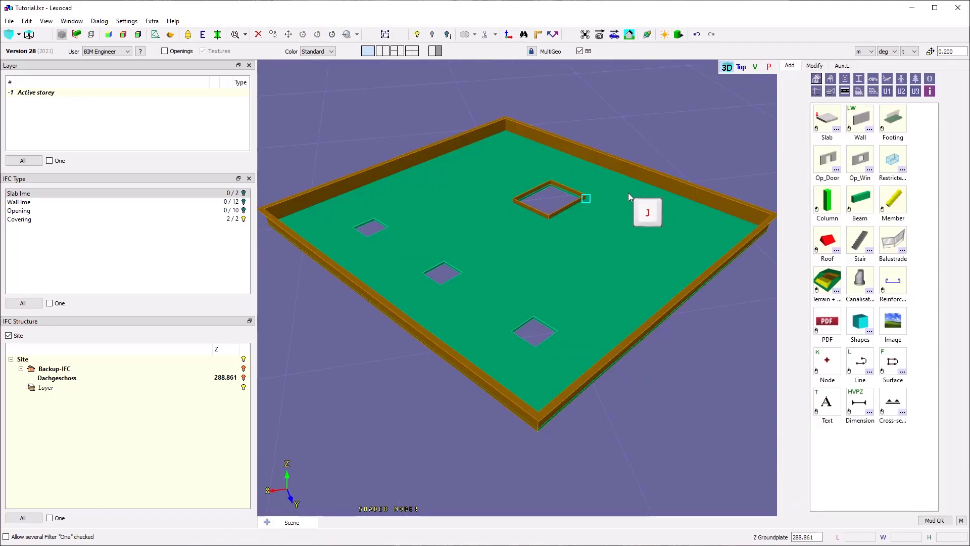
pyautogui.moveTo(615, 256); pyautogui.dragTo(487, 267, button='middle')
pyautogui.scroll(4, 559, 288)
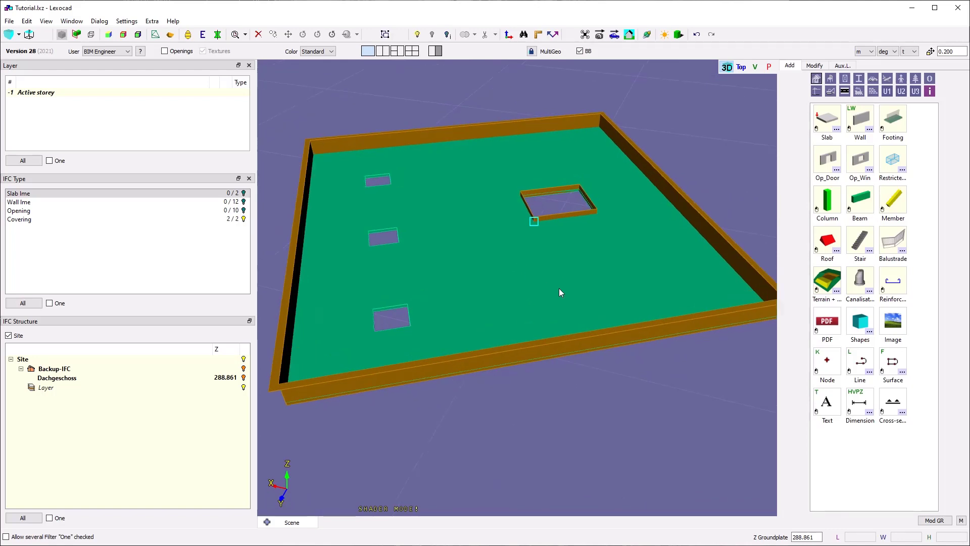
pyautogui.scroll(-4, 557, 288)
pyautogui.moveTo(557, 289); pyautogui.dragTo(489, 239, button='right')
pyautogui.moveTo(489, 239); pyautogui.dragTo(522, 276, button='middle')
pyautogui.scroll(2, 522, 311)
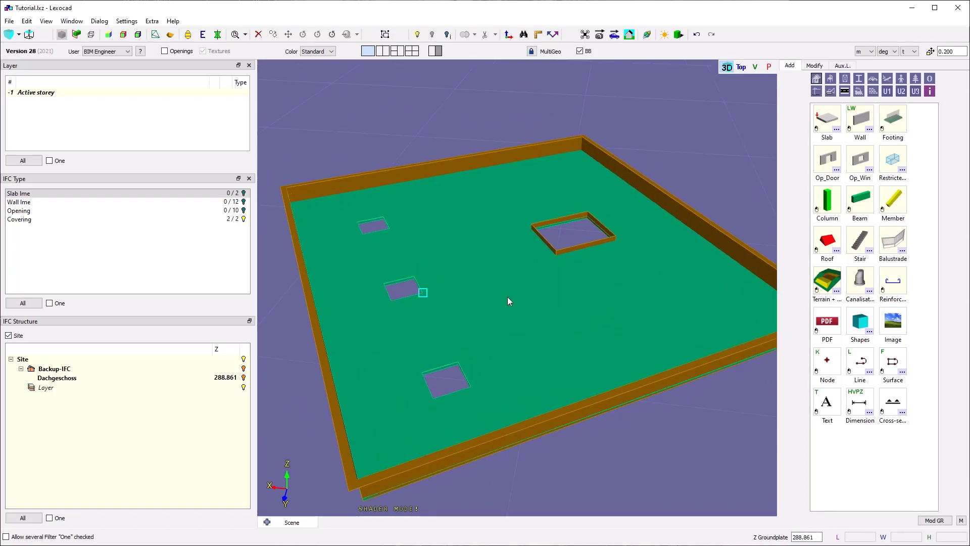
# - Arrange the workspace as two stacked viewports and enlarge the one with the vertical section view
pyautogui.click(384, 53)
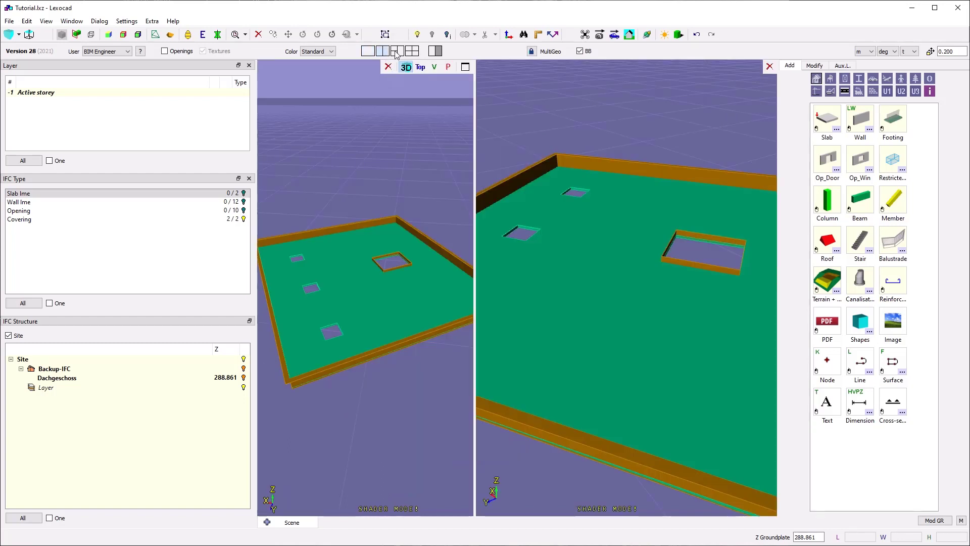
pyautogui.click(397, 52)
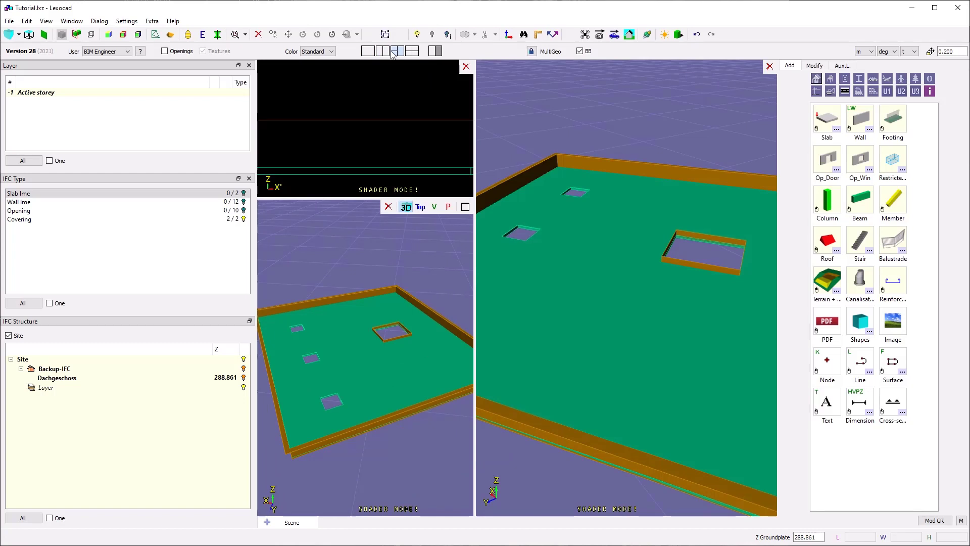
pyautogui.click(769, 67)
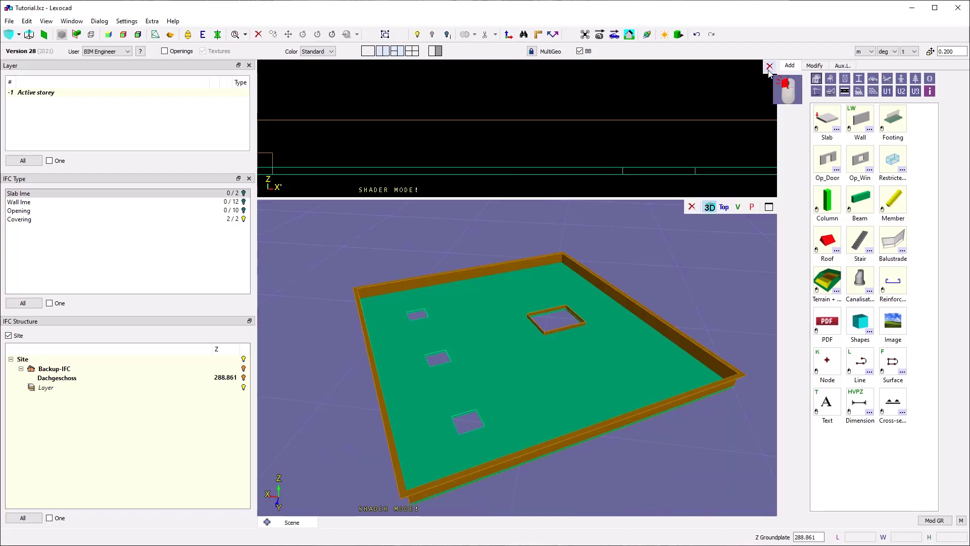
pyautogui.moveTo(547, 198); pyautogui.dragTo(545, 240)
pyautogui.moveTo(662, 299); pyautogui.dragTo(733, 382)
pyautogui.click(675, 101)
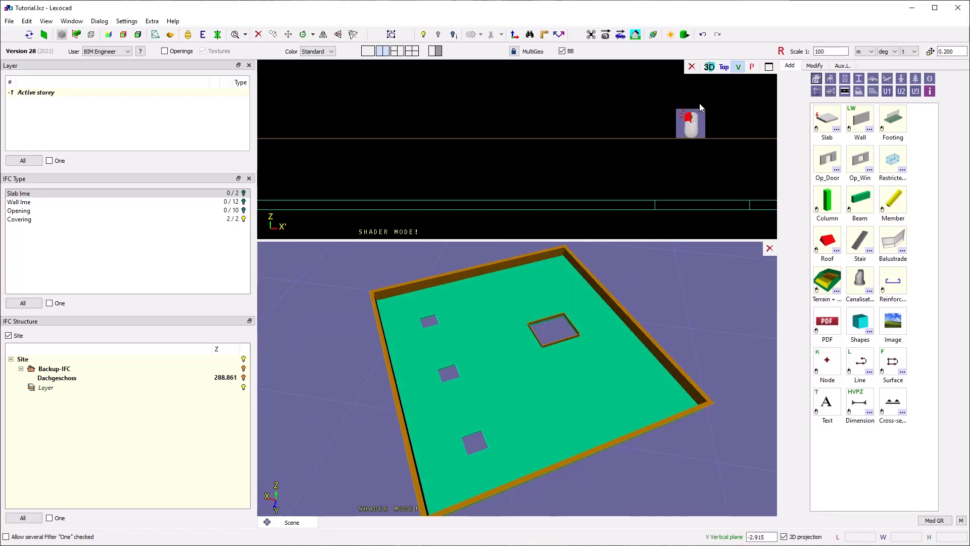
# - Switch the section viewport to the top view and frame the roof outline
pyautogui.click(709, 68)
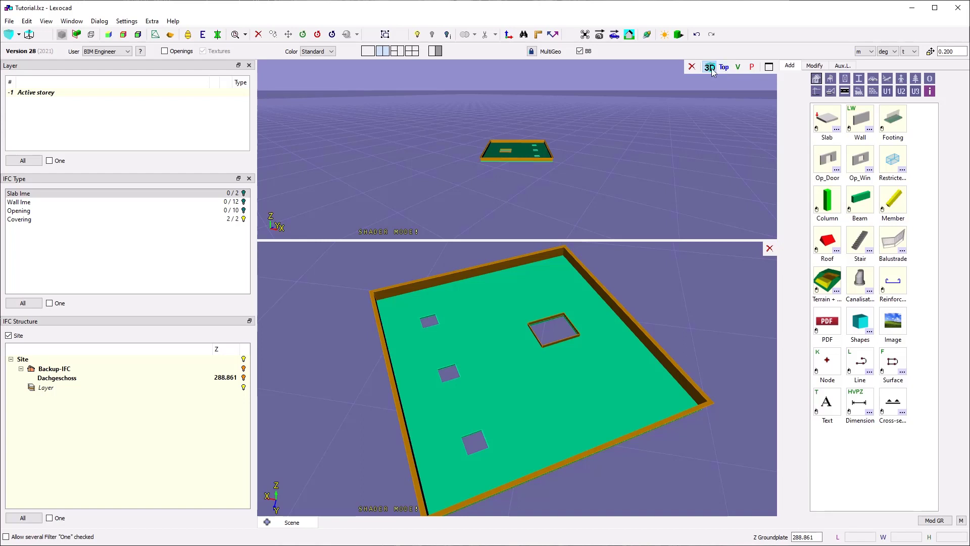
pyautogui.click(722, 69)
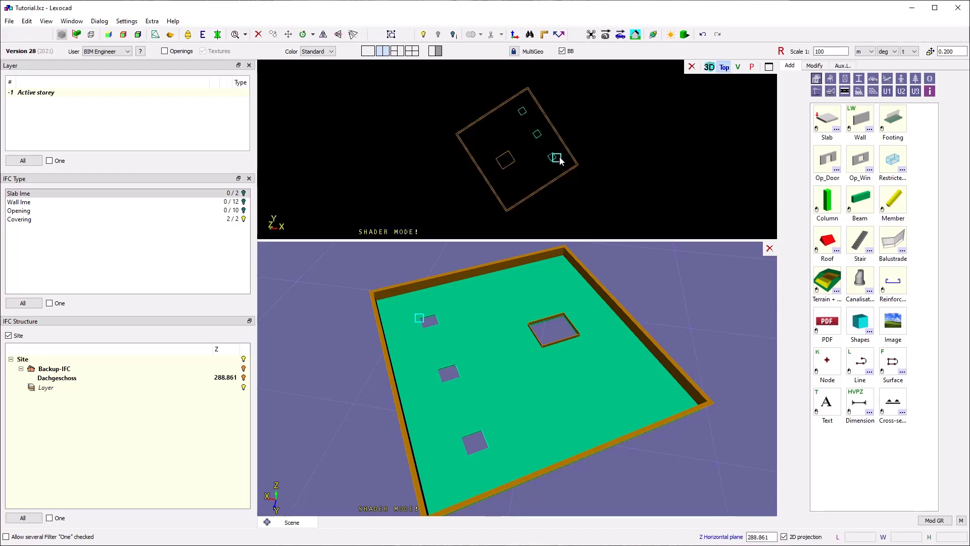
pyautogui.scroll(2, 559, 157)
pyautogui.moveTo(558, 154); pyautogui.dragTo(433, 140, button='middle')
pyautogui.moveTo(434, 140); pyautogui.dragTo(493, 175, button='middle')
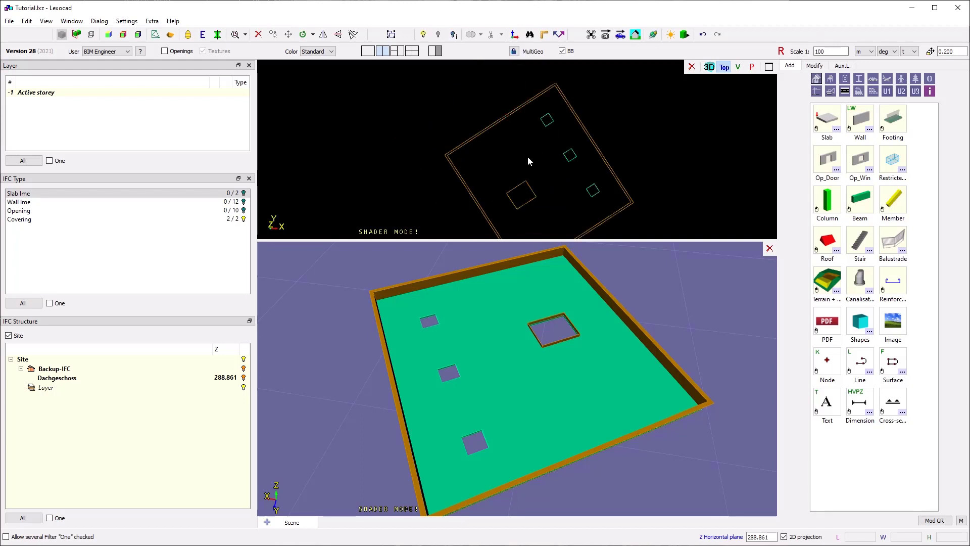
# - Define a two-point vertical plane along the roof's edge, from its northern corner to its western corner, and frame the resulting view
pyautogui.click(736, 70)
pyautogui.scroll(2, 481, 117)
pyautogui.scroll(2, 578, 80)
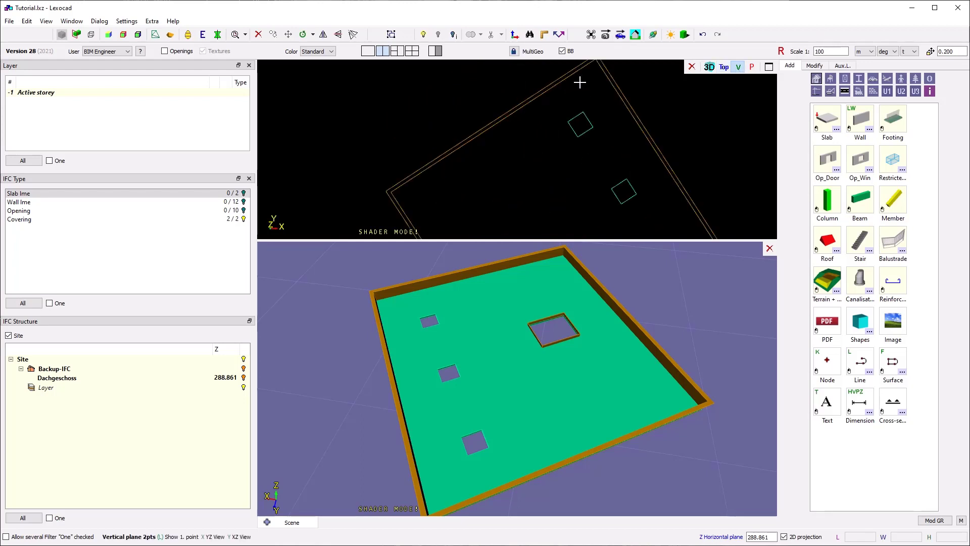
pyautogui.scroll(-1, 585, 91)
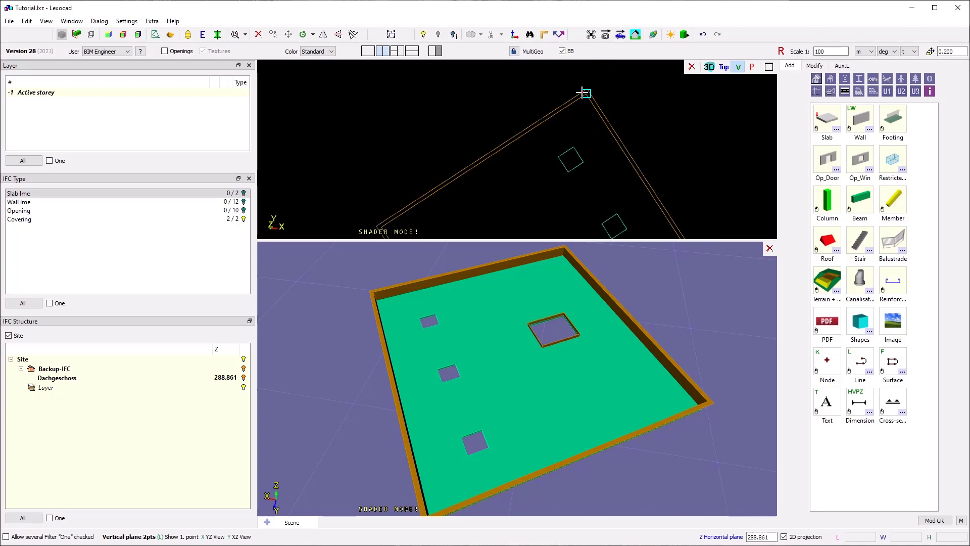
pyautogui.scroll(1, 586, 96)
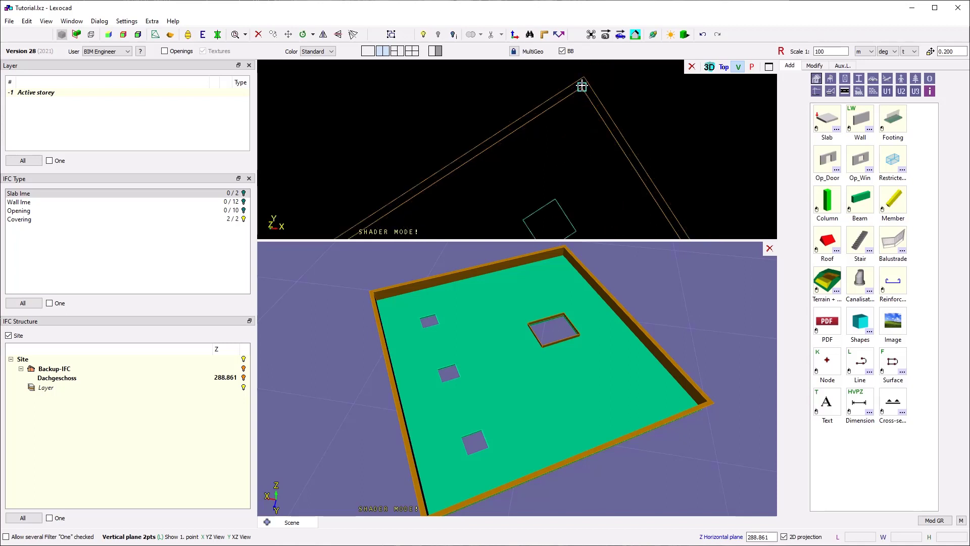
pyautogui.click(584, 83)
pyautogui.scroll(-2, 580, 112)
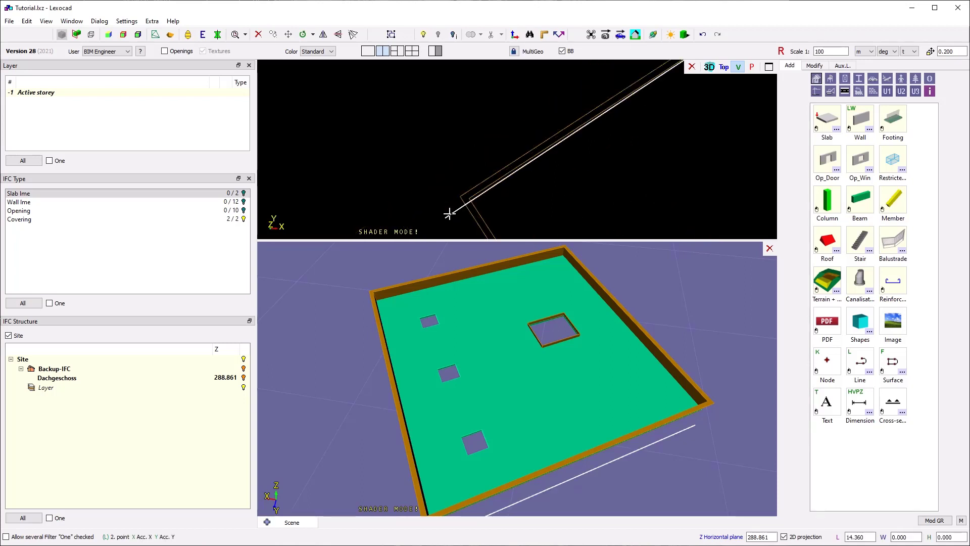
pyautogui.click(467, 200)
pyautogui.scroll(4, 510, 153)
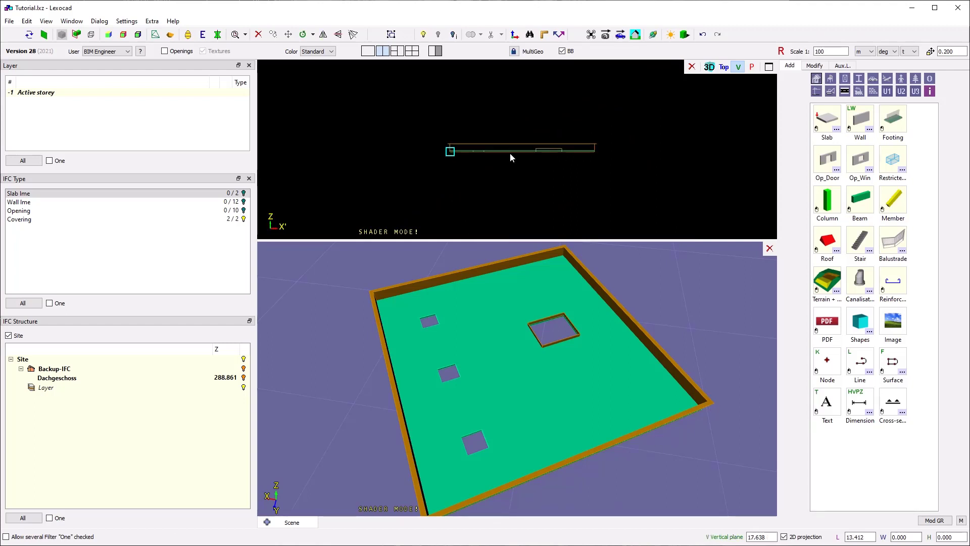
pyautogui.scroll(1, 491, 108)
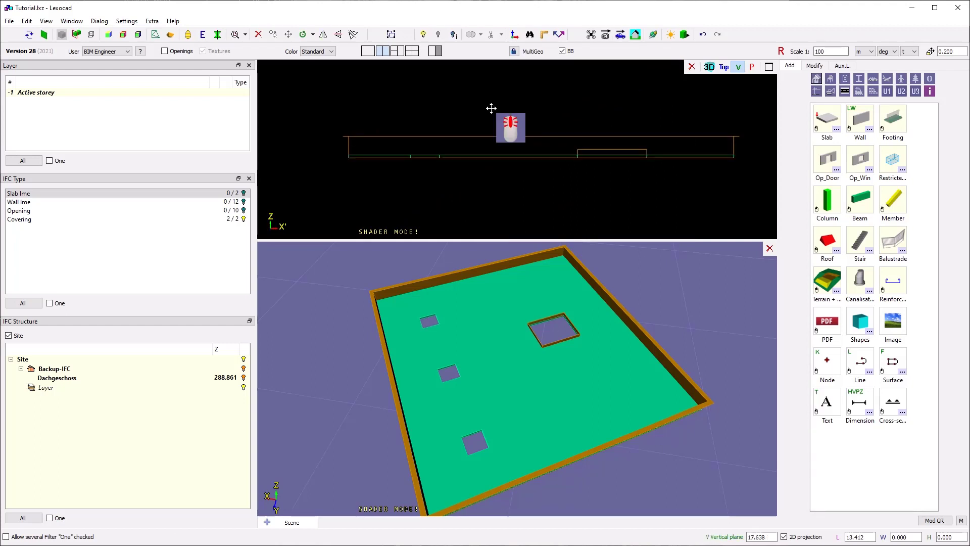
pyautogui.moveTo(490, 108); pyautogui.dragTo(430, 109, button='middle')
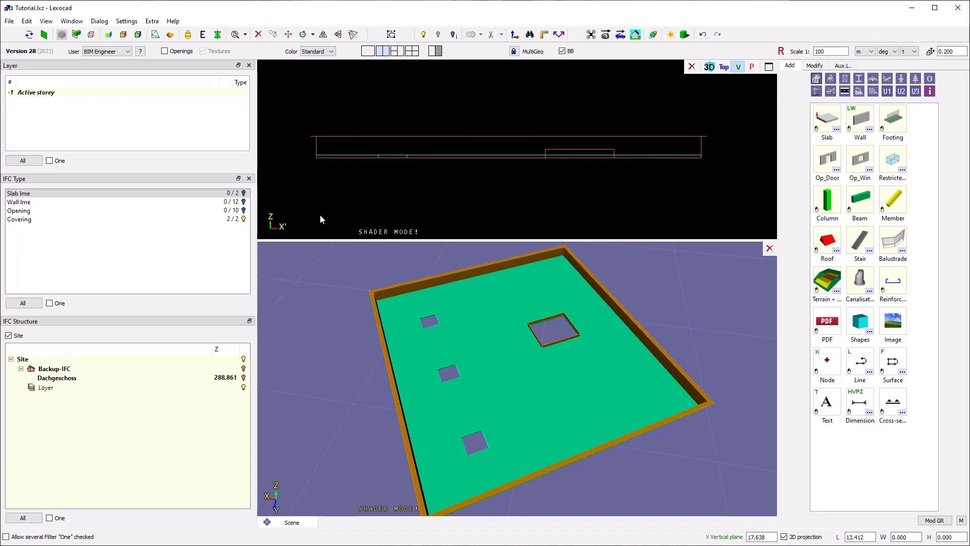
# - Add two parallel auxiliary lines in the vertical section, spaced 0.1 m apart above the insulation plate's top edge
pyautogui.moveTo(550, 303); pyautogui.dragTo(594, 164, button='middle')
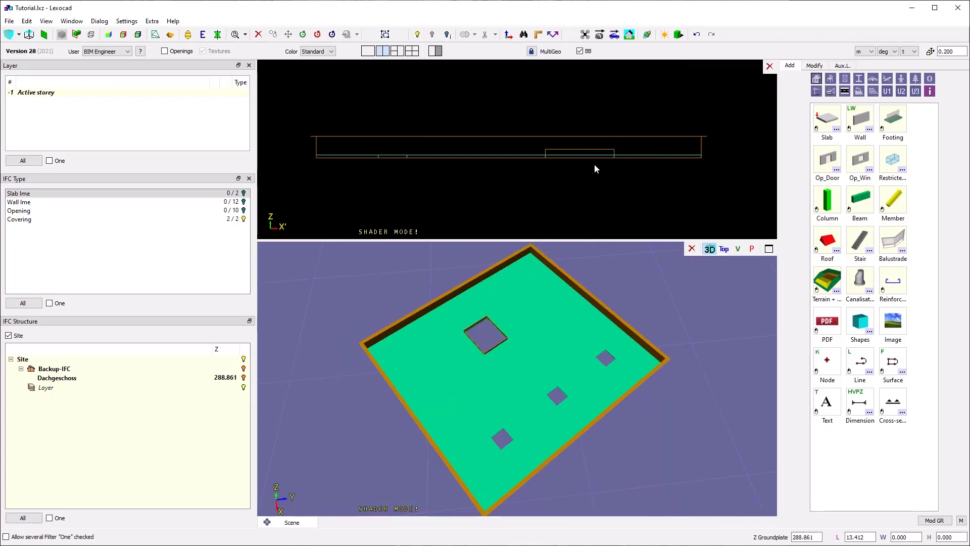
pyautogui.click(594, 164)
pyautogui.click(842, 65)
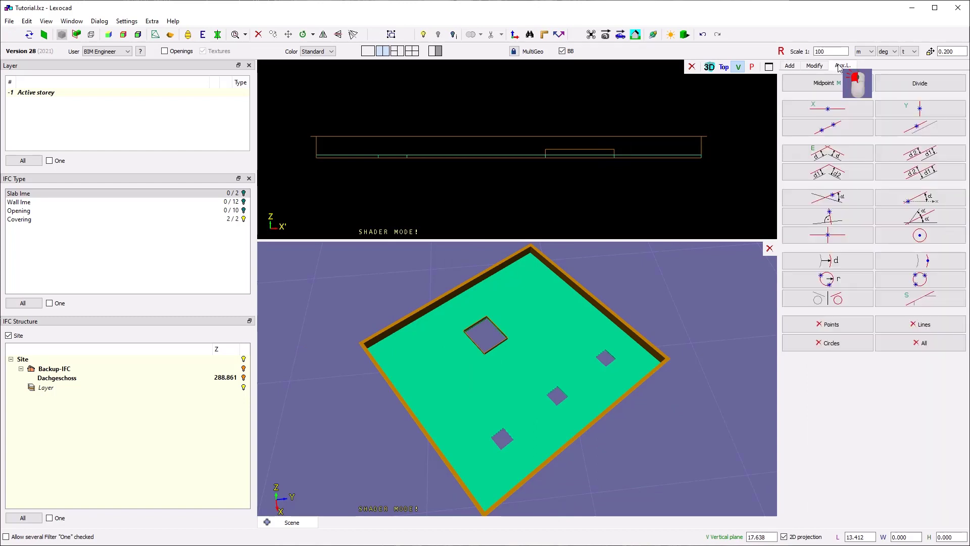
pyautogui.click(844, 155)
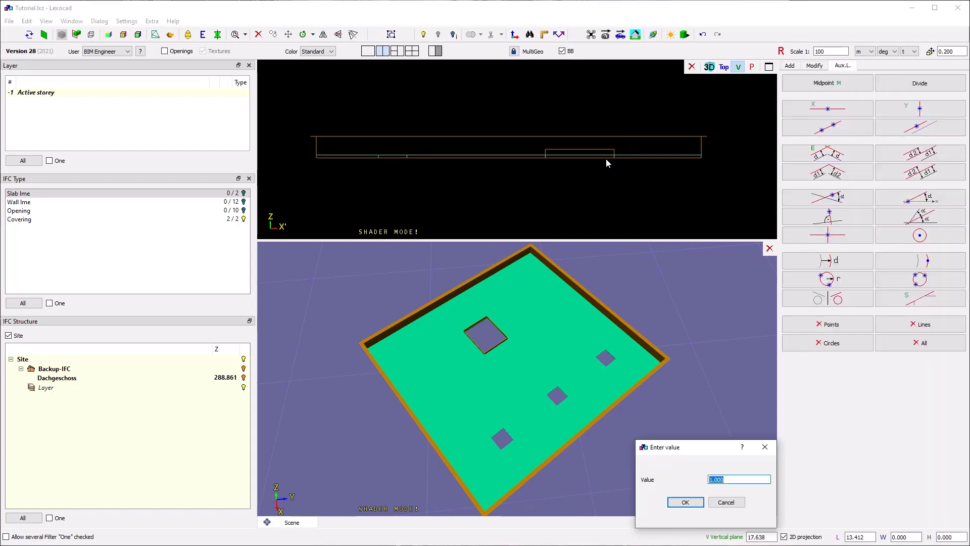
pyautogui.press('Return')
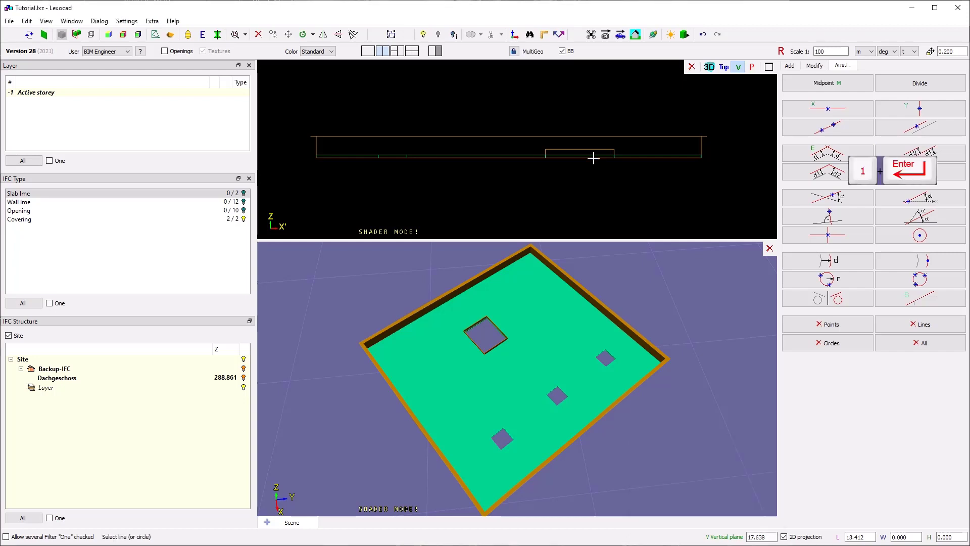
pyautogui.scroll(2, 457, 139)
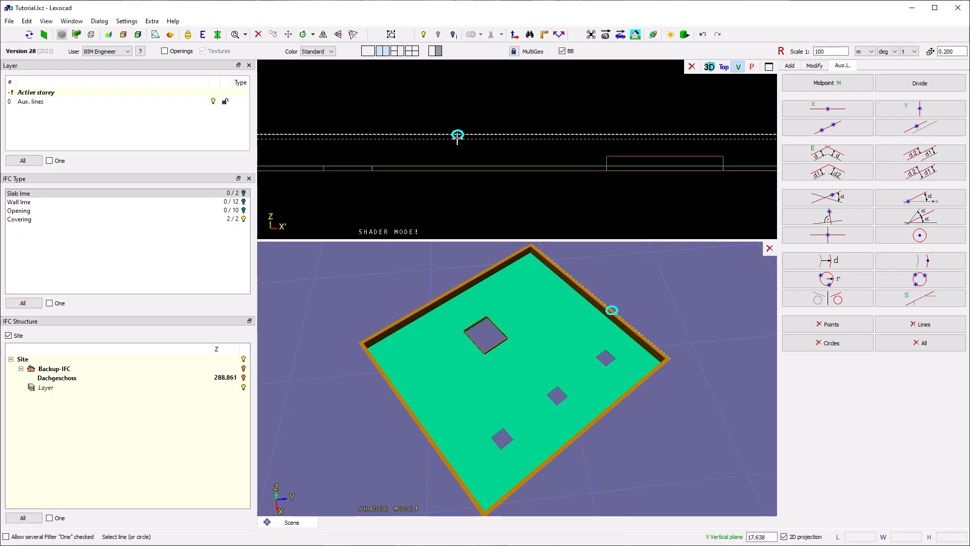
pyautogui.click(453, 165)
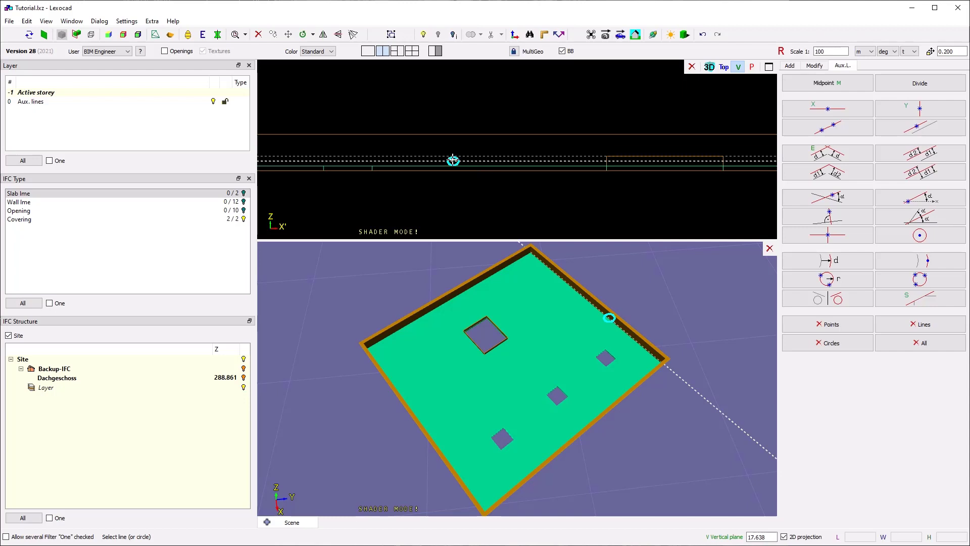
pyautogui.click(444, 140)
pyautogui.scroll(-1, 442, 129)
pyautogui.rightClick(428, 109)
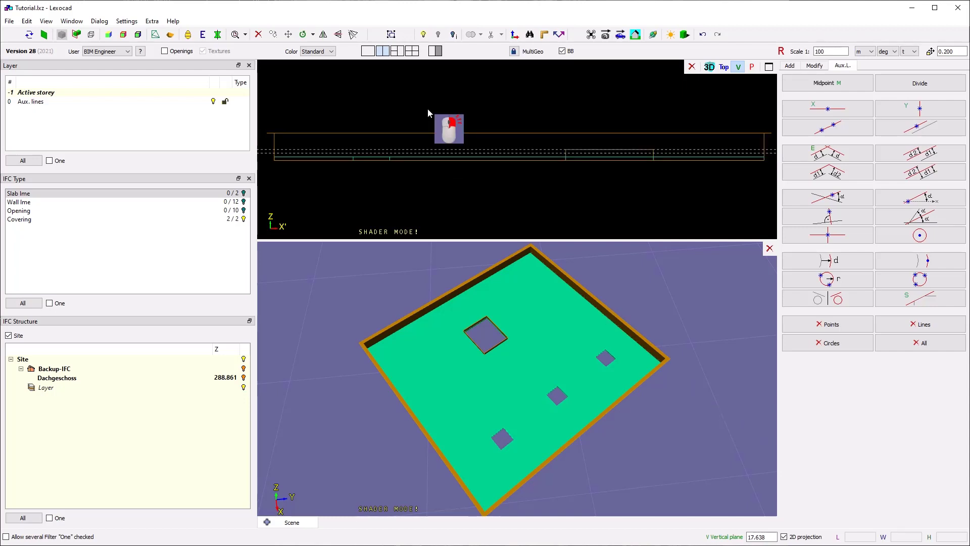
# - Place an auxiliary midpoint on the upper auxiliary line, between its intersections with the section's two end edges
pyautogui.moveTo(379, 111); pyautogui.dragTo(386, 133, button='middle')
pyautogui.scroll(-1, 439, 134)
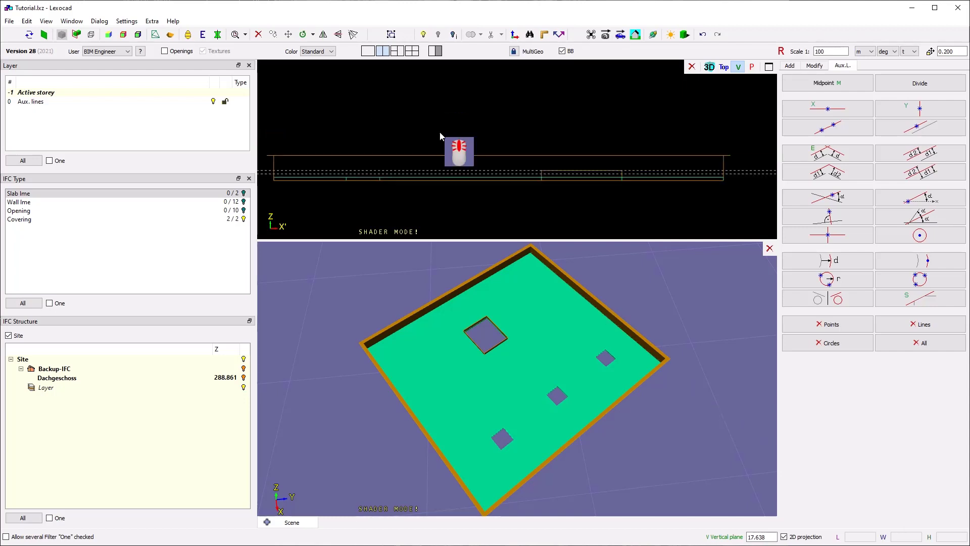
pyautogui.moveTo(455, 122); pyautogui.dragTo(457, 124, button='middle')
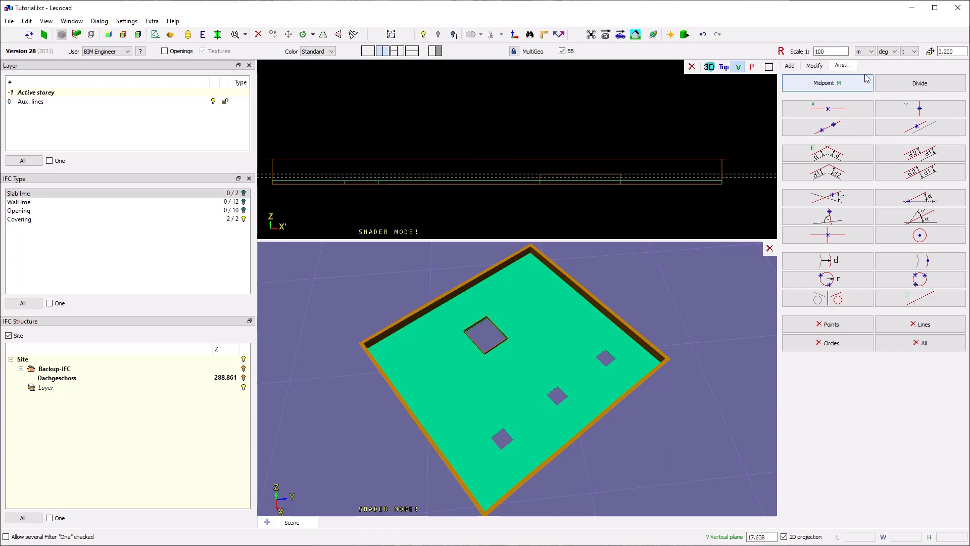
pyautogui.click(840, 85)
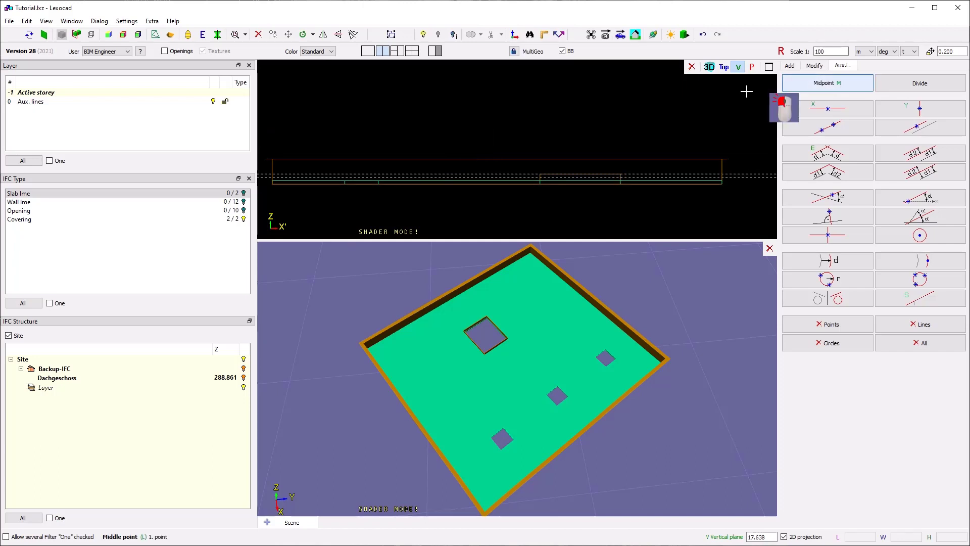
pyautogui.click(272, 174)
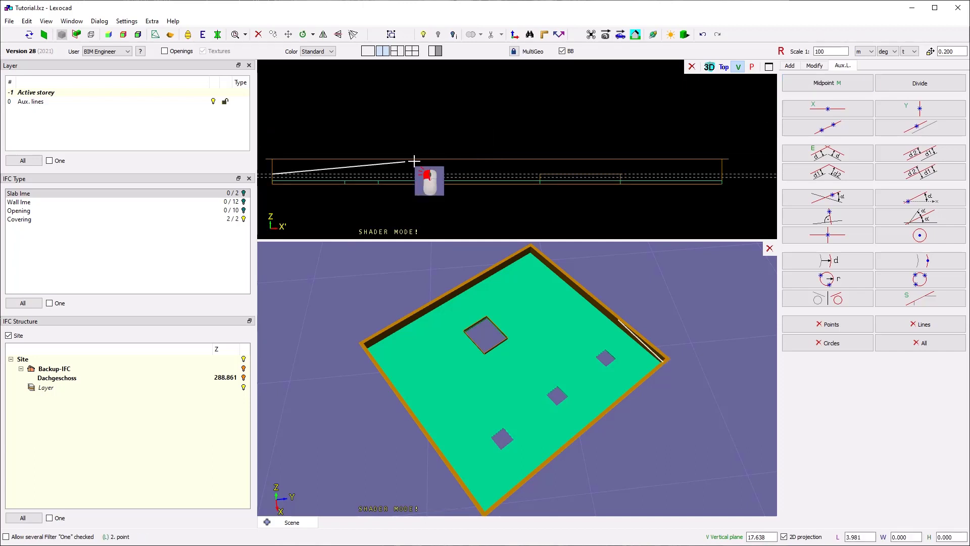
pyautogui.click(721, 173)
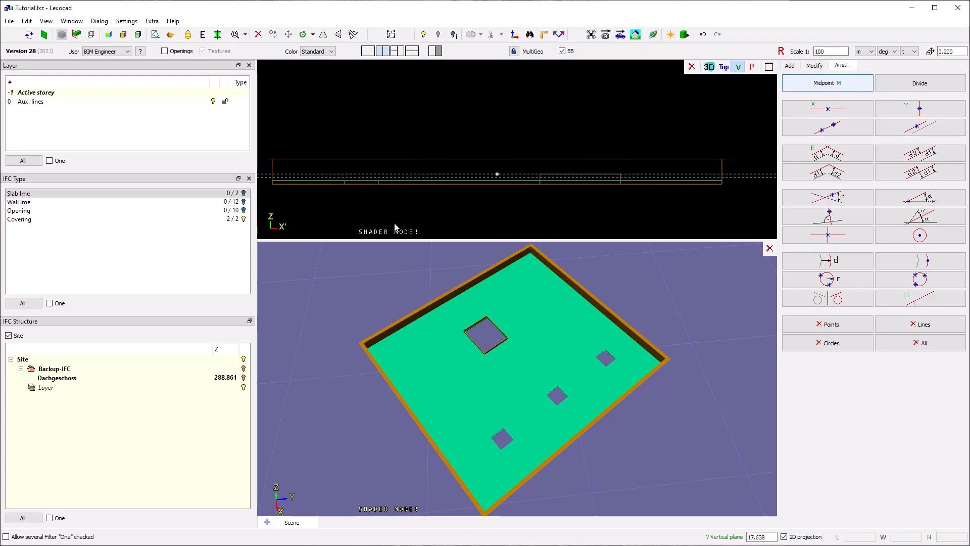
# - Draw a gable-shaped surface from the insulation's top corner via the lower auxiliary line and the upper line's midpoint to the far end's two corners
pyautogui.press('f')
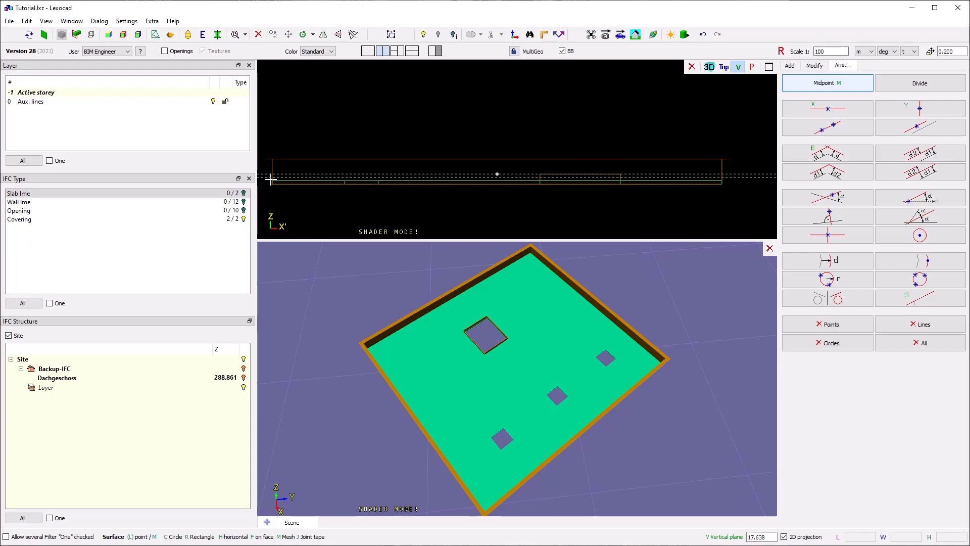
pyautogui.scroll(3, 285, 203)
pyautogui.scroll(2, 422, 198)
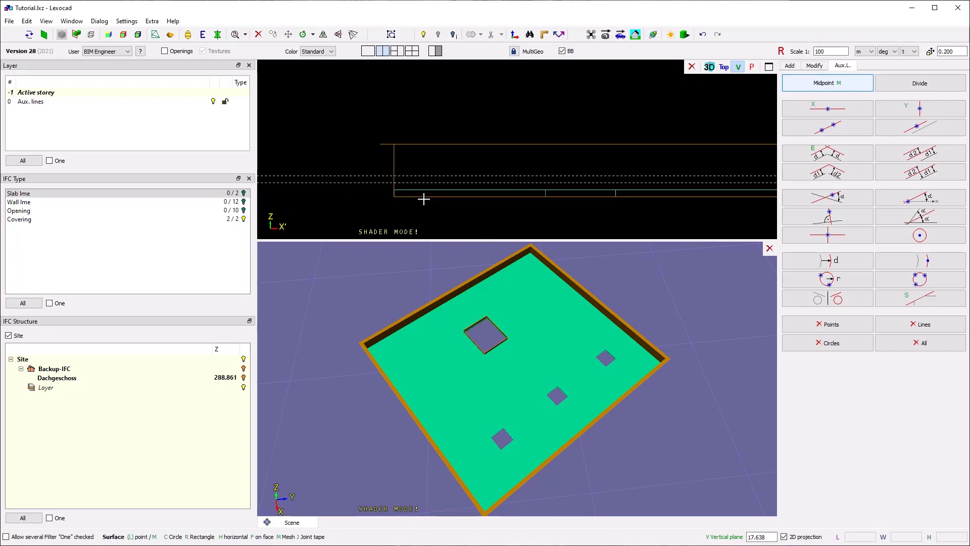
pyautogui.click(394, 188)
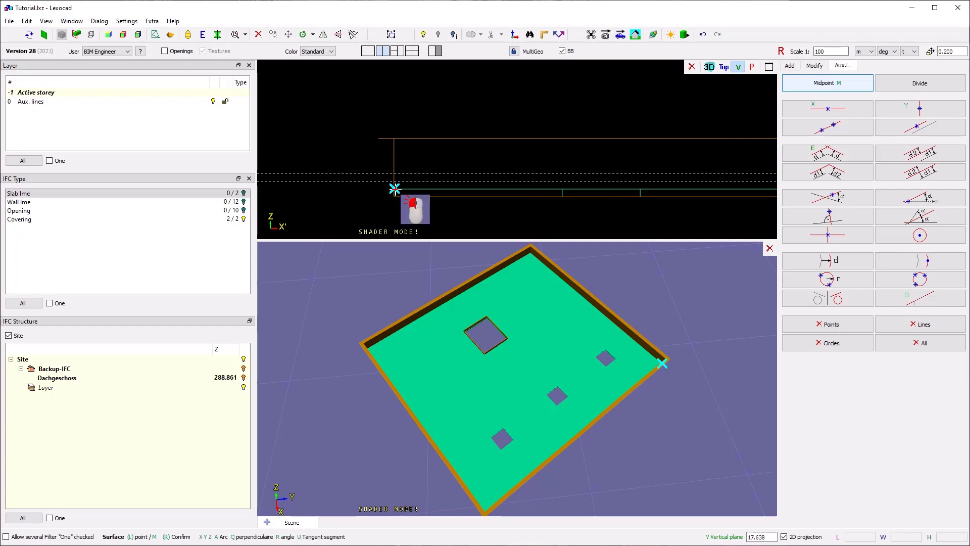
pyautogui.click(394, 181)
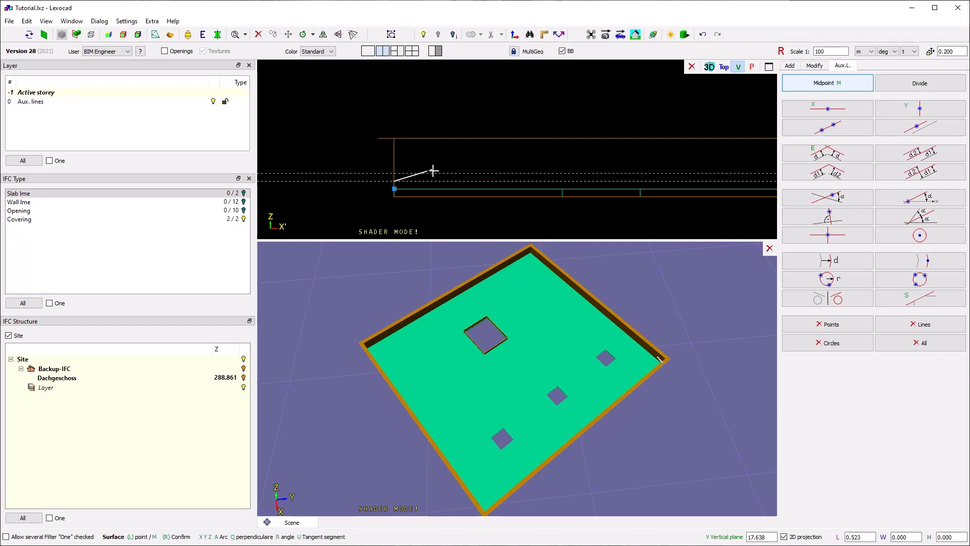
pyautogui.scroll(-3, 424, 177)
pyautogui.scroll(2, 603, 174)
pyautogui.click(620, 187)
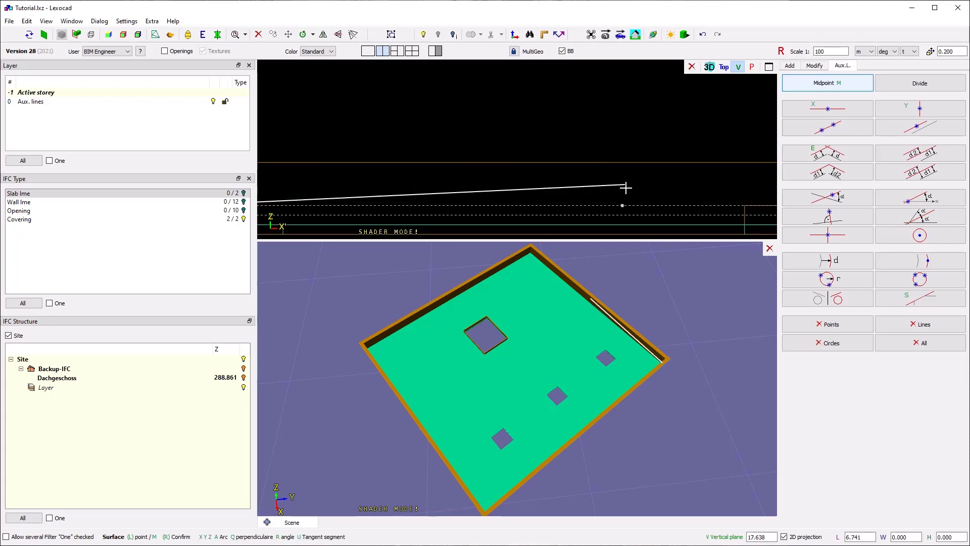
pyautogui.scroll(-2, 505, 157)
pyautogui.scroll(2, 708, 178)
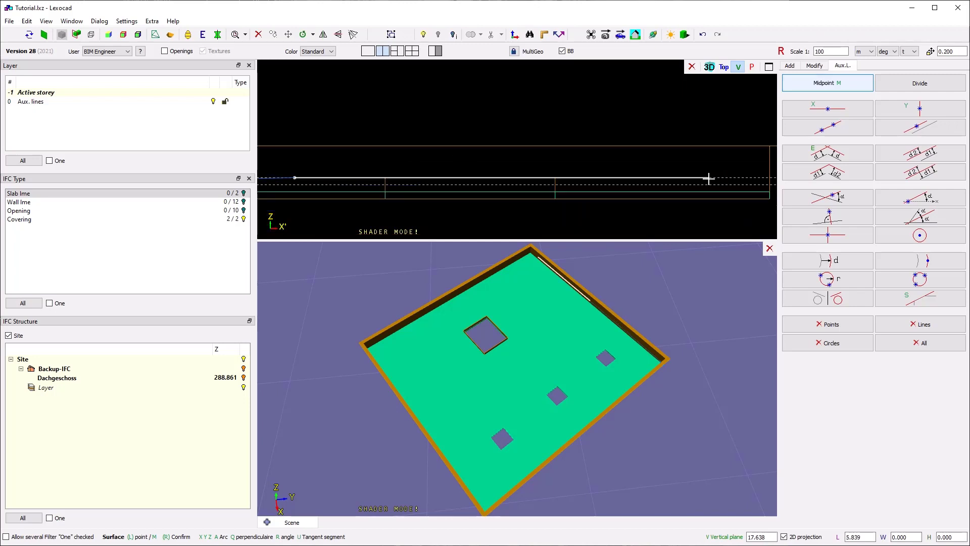
pyautogui.scroll(2, 673, 209)
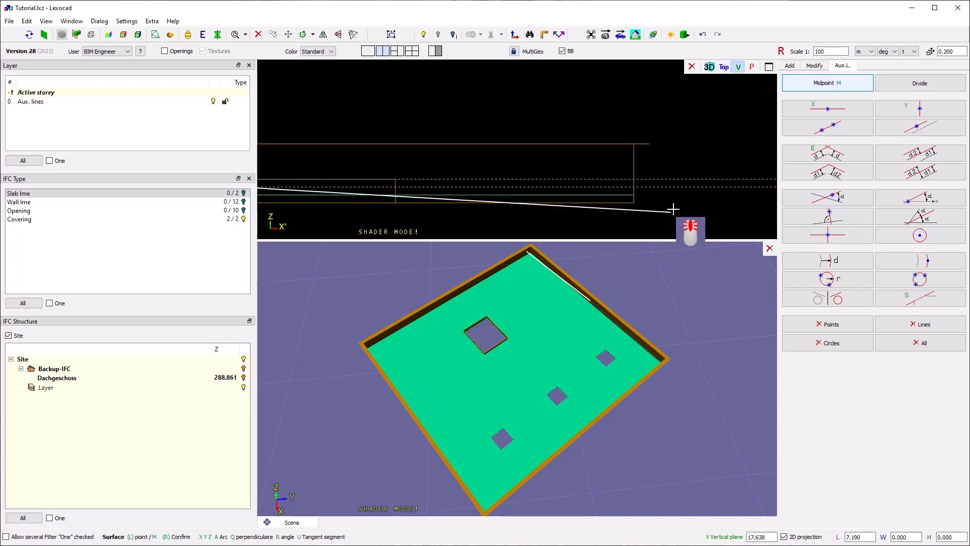
pyautogui.click(634, 187)
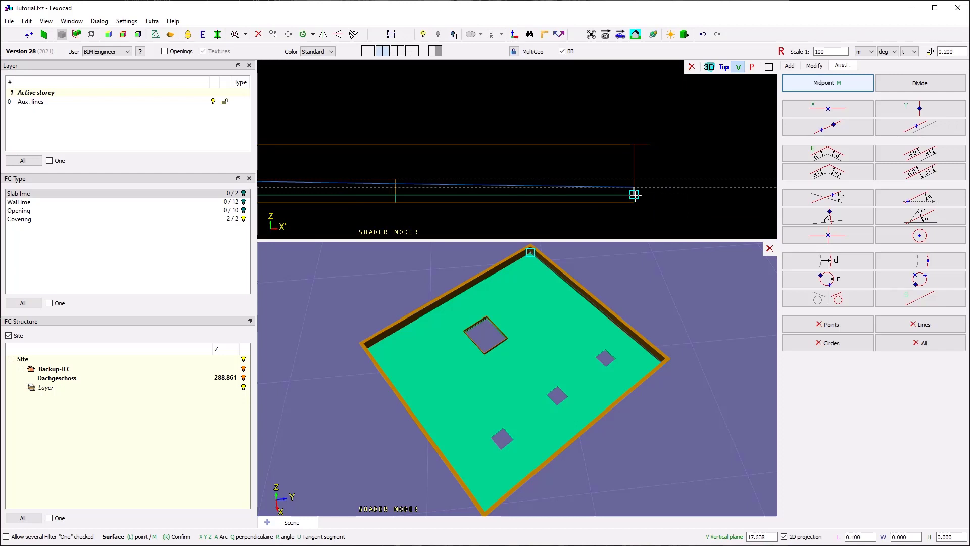
pyautogui.rightClick(659, 198)
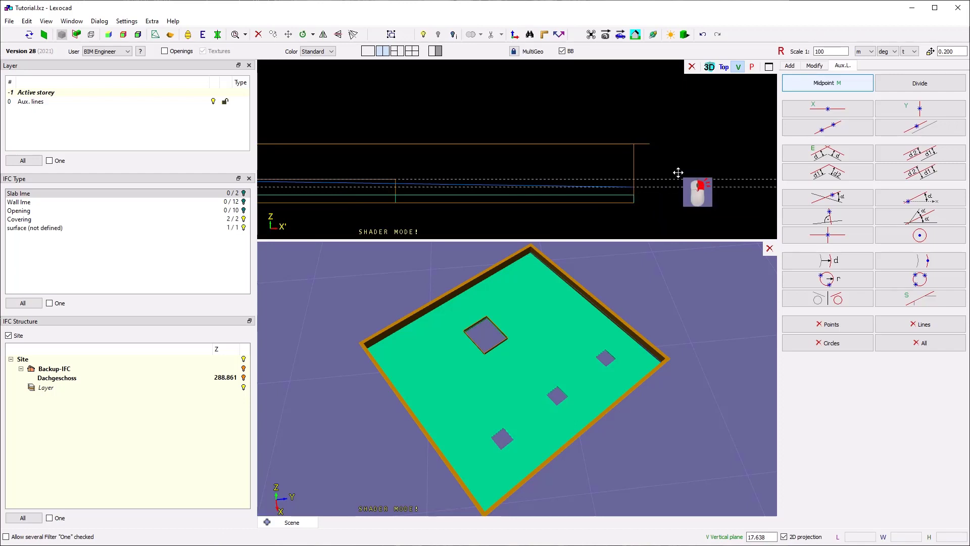
# - Select the gable-shaped surface and examine it isolated in the 3D view, then show the roof coverings again
pyautogui.click(531, 187)
pyautogui.scroll(-2, 527, 186)
pyautogui.moveTo(449, 135); pyautogui.dragTo(571, 117, button='middle')
pyautogui.moveTo(601, 416); pyautogui.dragTo(618, 363, button='right')
pyautogui.scroll(3, 601, 328)
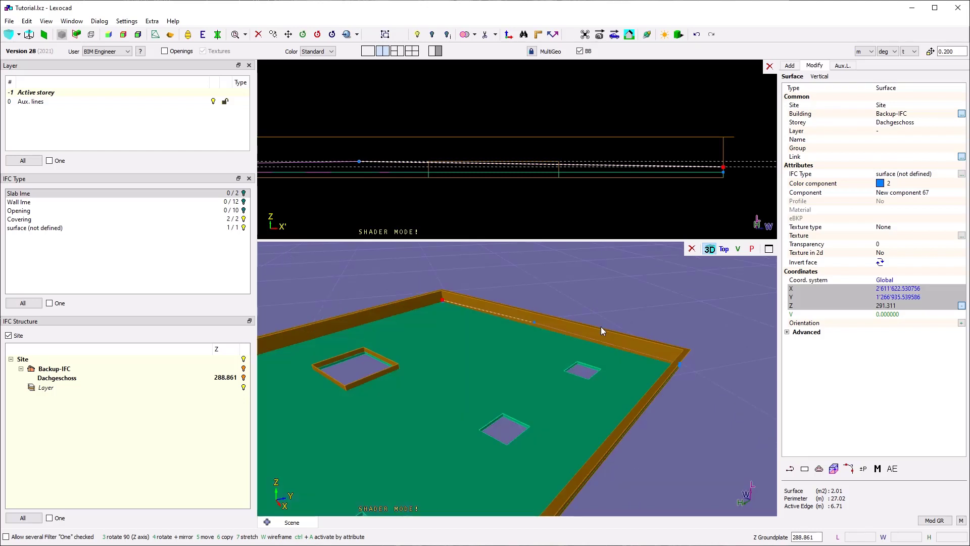
pyautogui.scroll(1, 598, 303)
pyautogui.press('i')
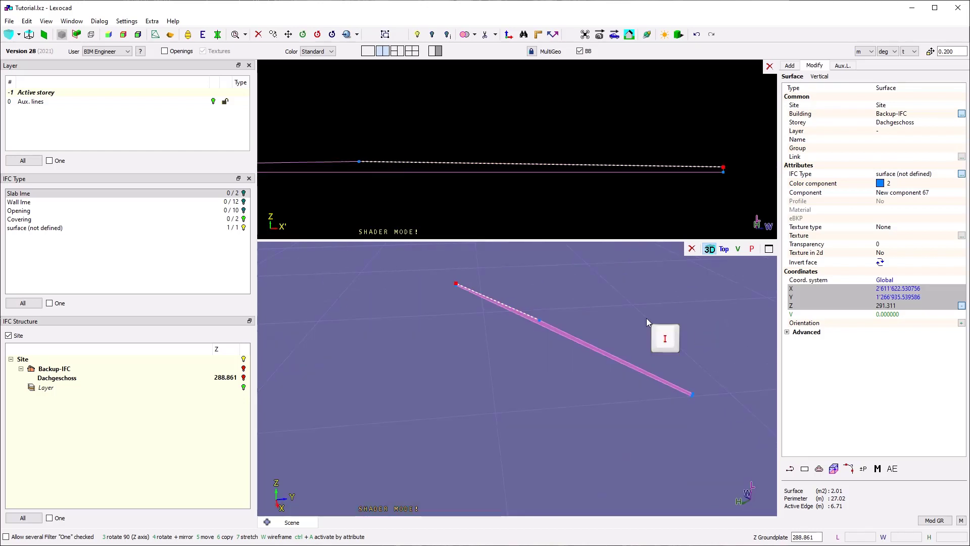
pyautogui.moveTo(647, 317); pyautogui.dragTo(644, 347, button='right')
pyautogui.press('i')
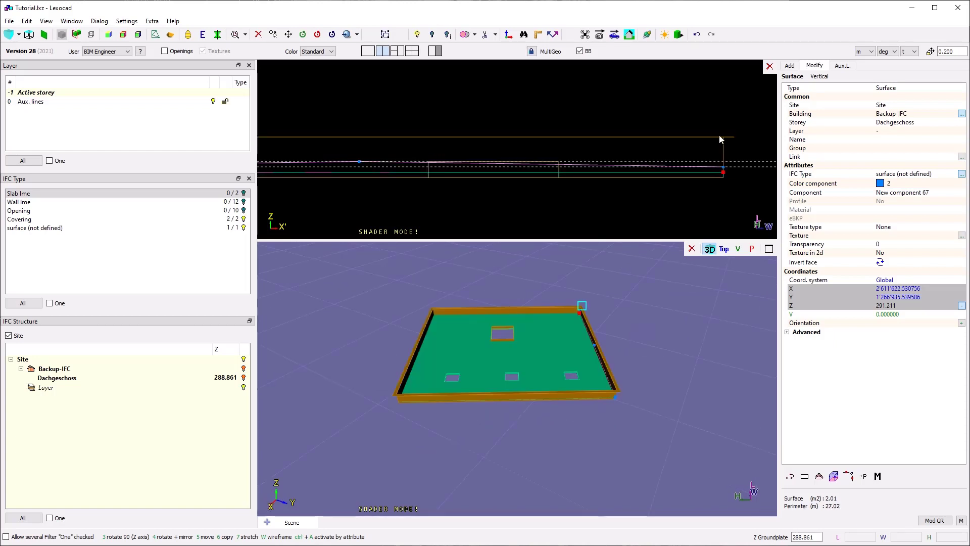
# - Close the section viewport to leave a single 3D view, keeping the gable-shaped surface selected
pyautogui.click(770, 67)
pyautogui.moveTo(682, 273); pyautogui.dragTo(707, 313, button='right')
pyautogui.click(834, 476)
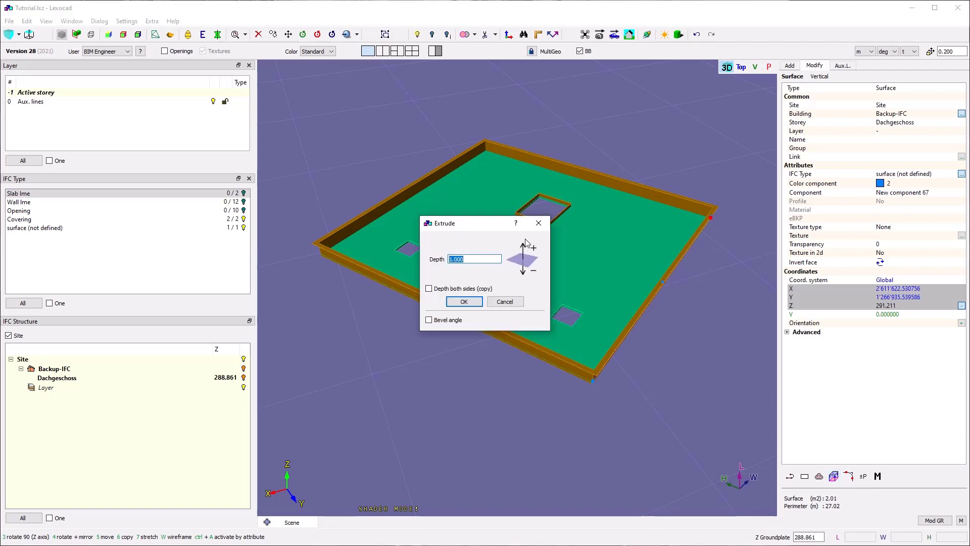
pyautogui.click(503, 301)
pyautogui.scroll(3, 596, 132)
pyautogui.scroll(-1, 596, 133)
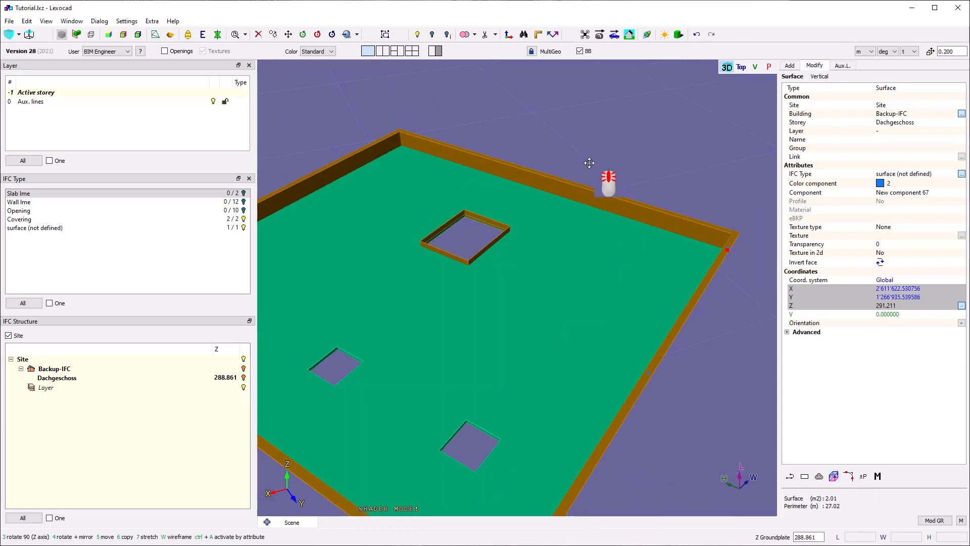
# - Measure the two-point distance between the roof's inner corners, perpendicular to the gable-shaped surface
pyautogui.click(537, 36)
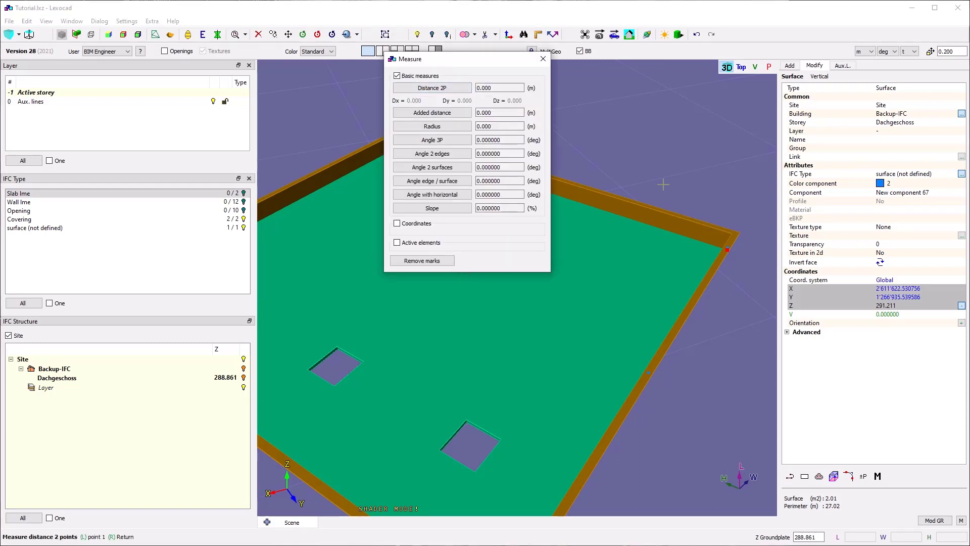
pyautogui.moveTo(596, 313); pyautogui.dragTo(730, 333, button='middle')
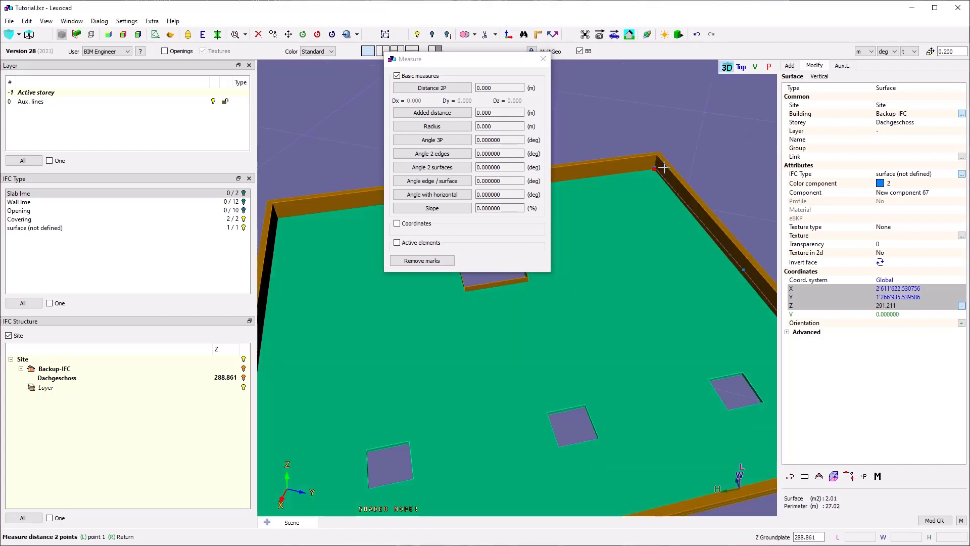
pyautogui.click(654, 166)
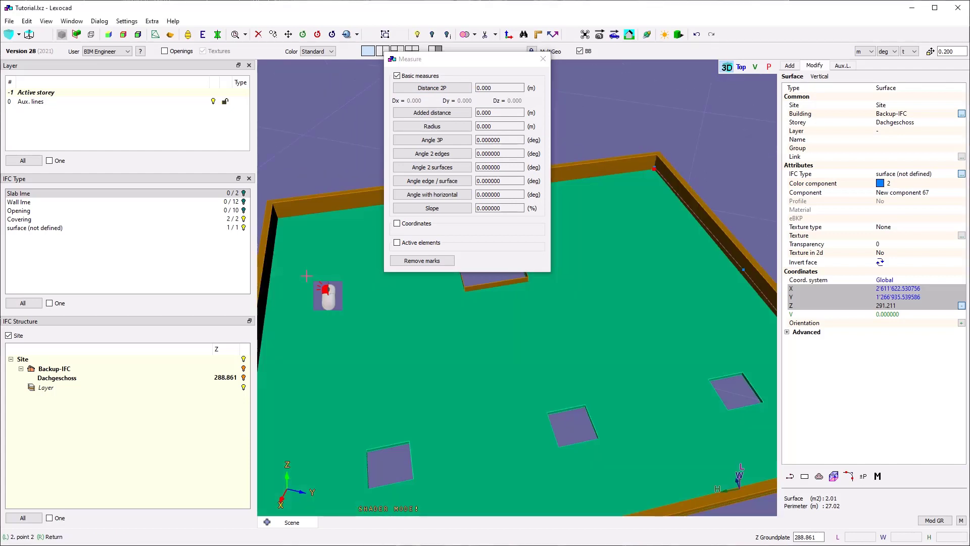
pyautogui.click(278, 218)
pyautogui.click(454, 92)
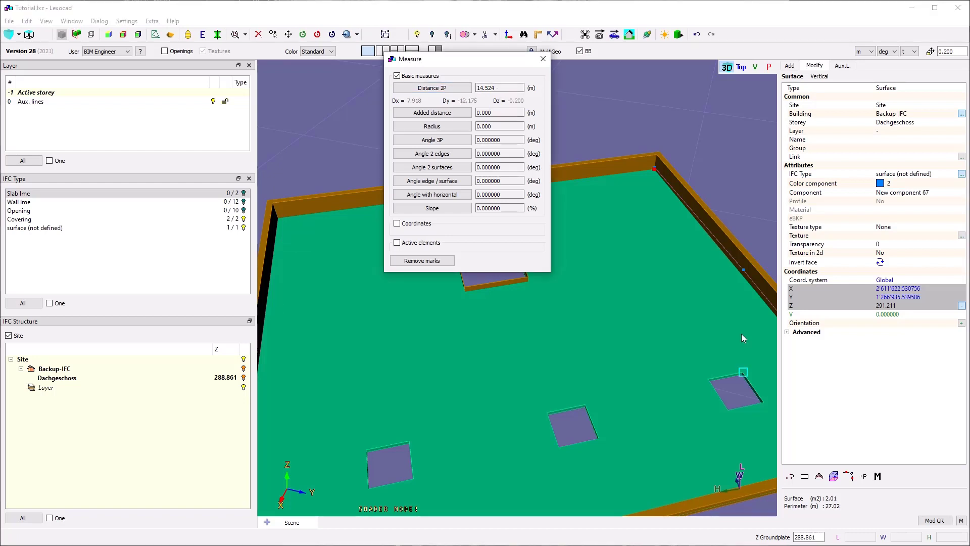
# - Extrude the gable-shaped surface across the roof with a depth of 14.524 m and close the measuring dialog
pyautogui.click(833, 476)
pyautogui.write('14.5')
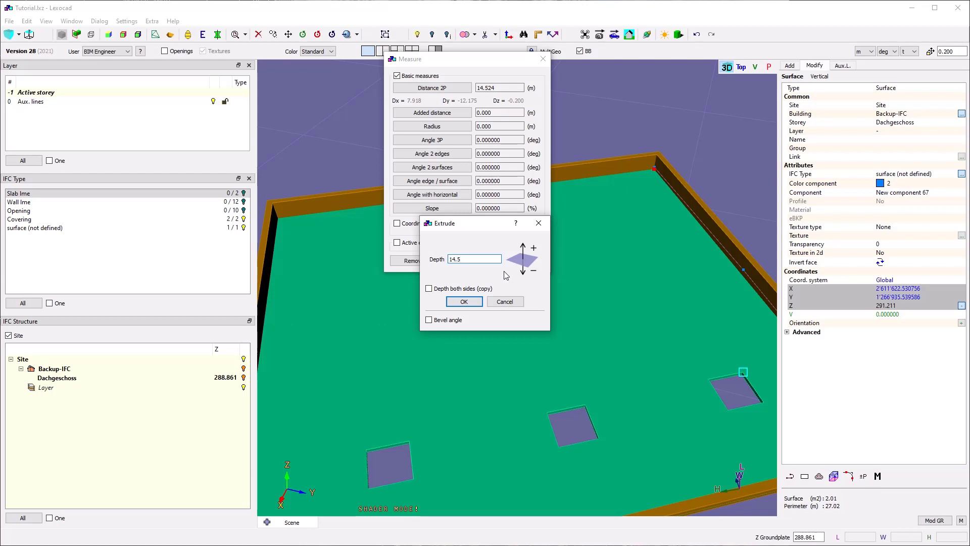
pyautogui.write('24')
pyautogui.click(464, 302)
pyautogui.click(543, 59)
# - Isolate the extruded solid and examine its sloped shape from the side
pyautogui.moveTo(577, 108); pyautogui.dragTo(390, 171, button='right')
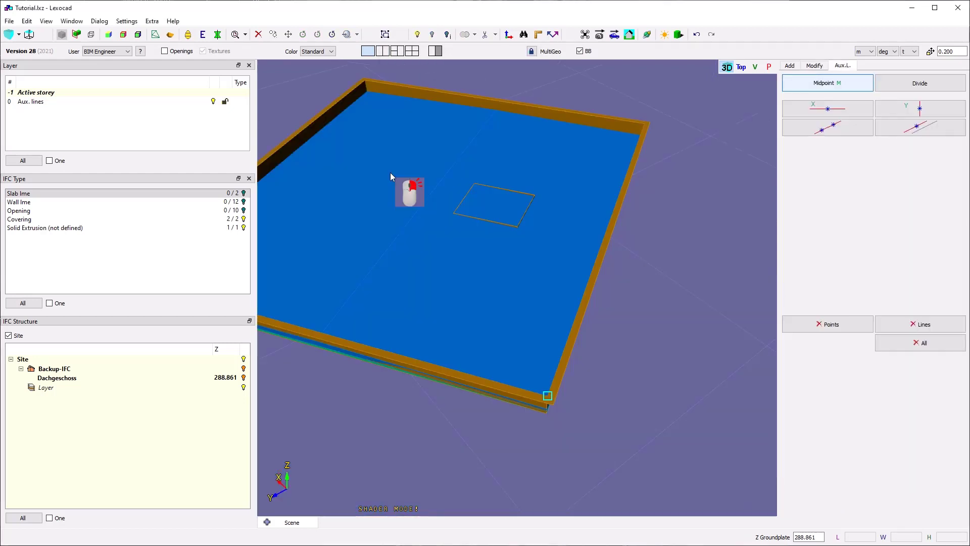
pyautogui.click(390, 171)
pyautogui.moveTo(395, 215); pyautogui.dragTo(464, 225, button='right')
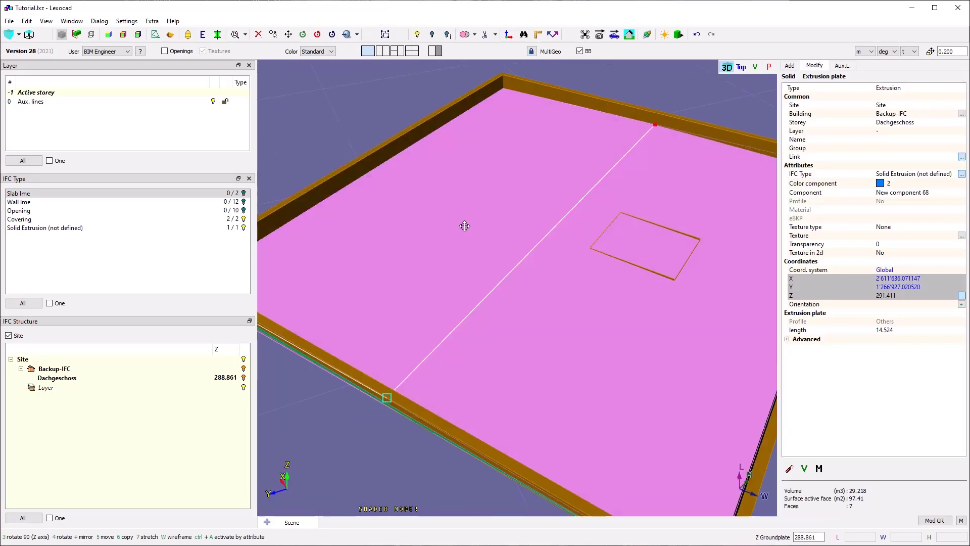
pyautogui.press('i')
pyautogui.moveTo(413, 305); pyautogui.dragTo(542, 274, button='right')
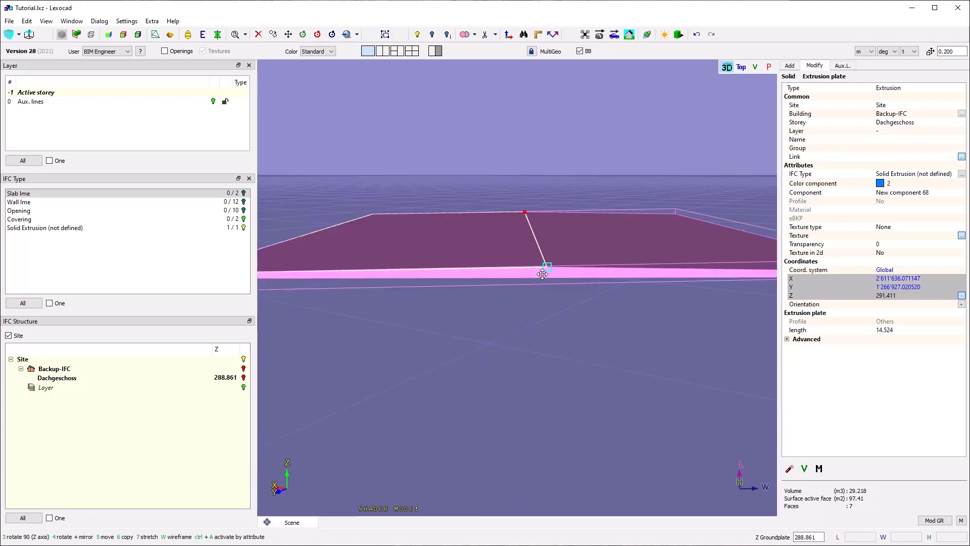
pyautogui.press('Escape')
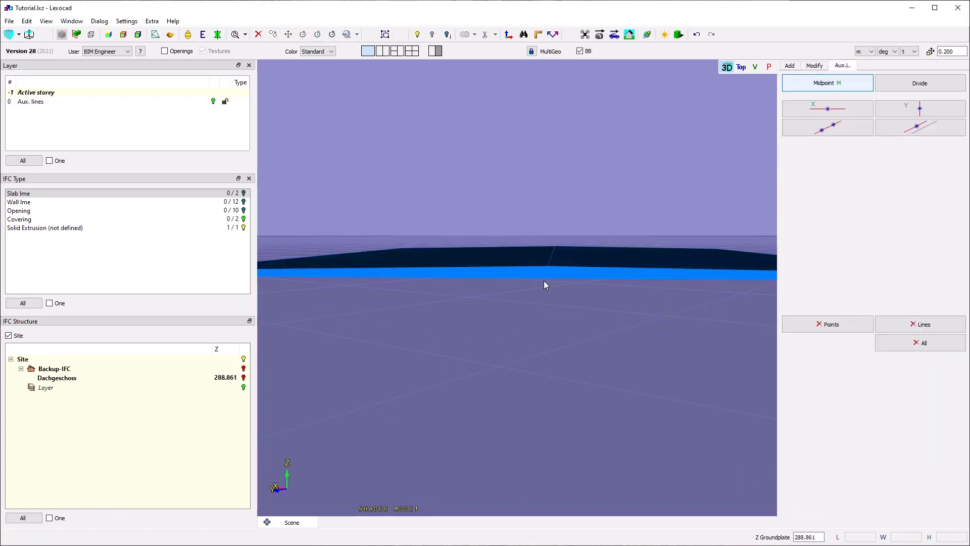
# - Hide the sloped solid so the insulation plate and its roof openings are exposed
pyautogui.click(549, 275)
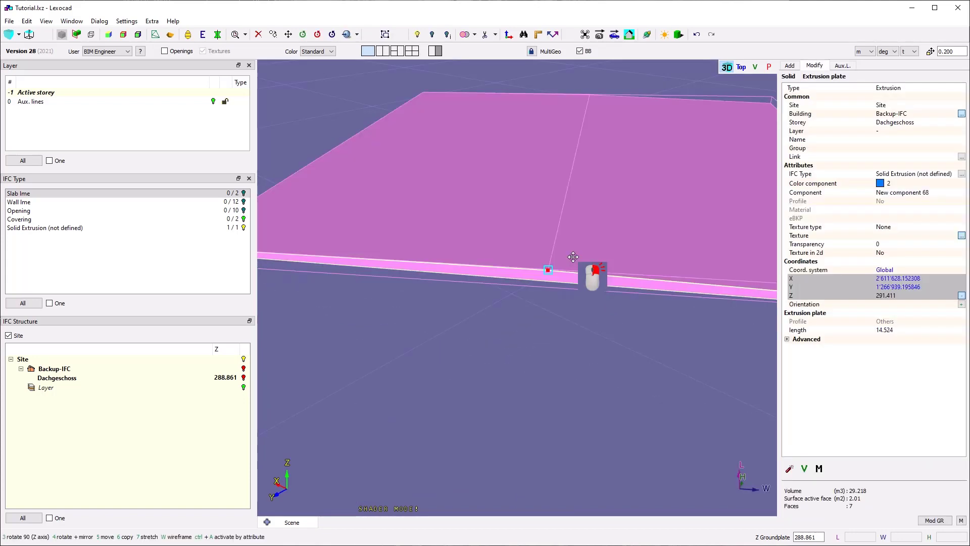
pyautogui.press('i')
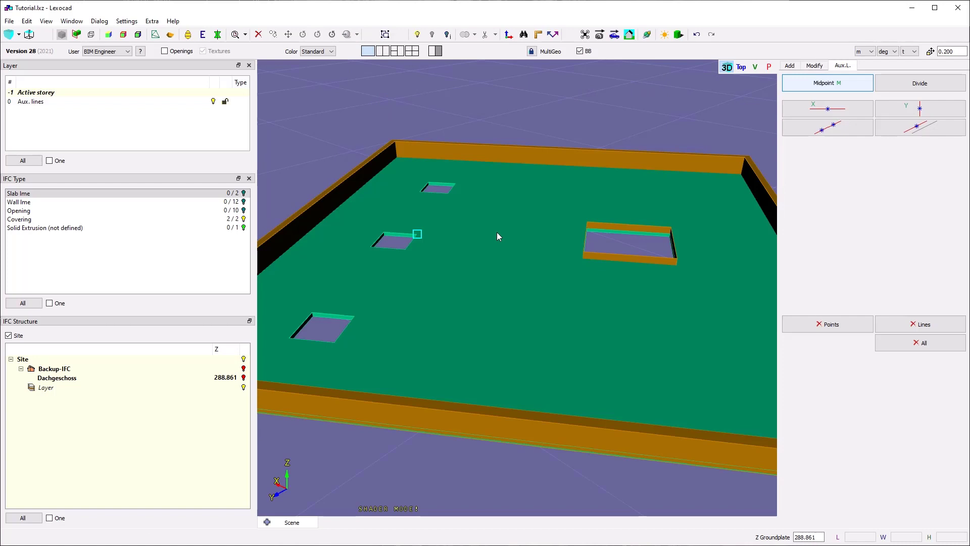
pyautogui.moveTo(496, 231); pyautogui.dragTo(450, 237, button='right')
# - Draw a surface over the farthest of the three small roof openings, using its corner points
pyautogui.press('p')
pyautogui.click(485, 127)
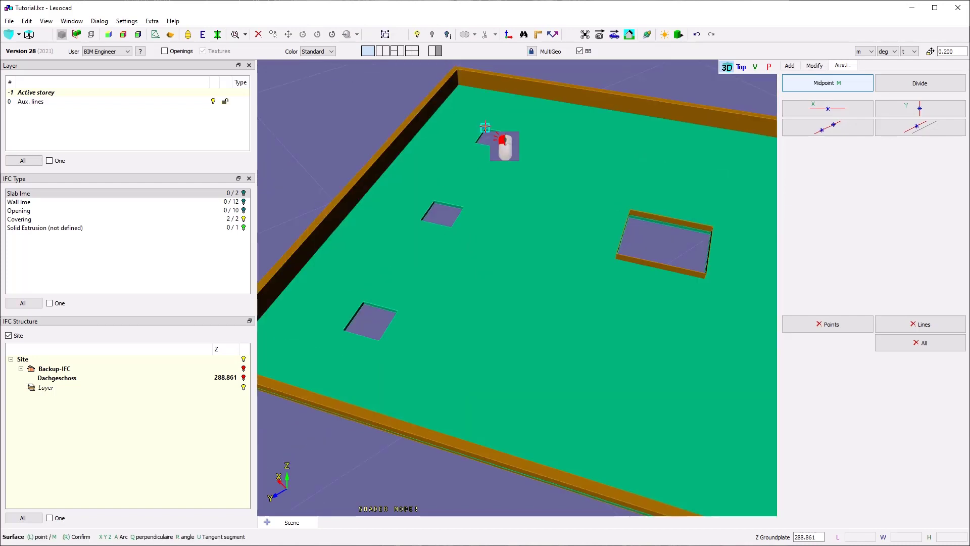
pyautogui.click(501, 147)
pyautogui.click(475, 143)
pyautogui.rightClick(475, 142)
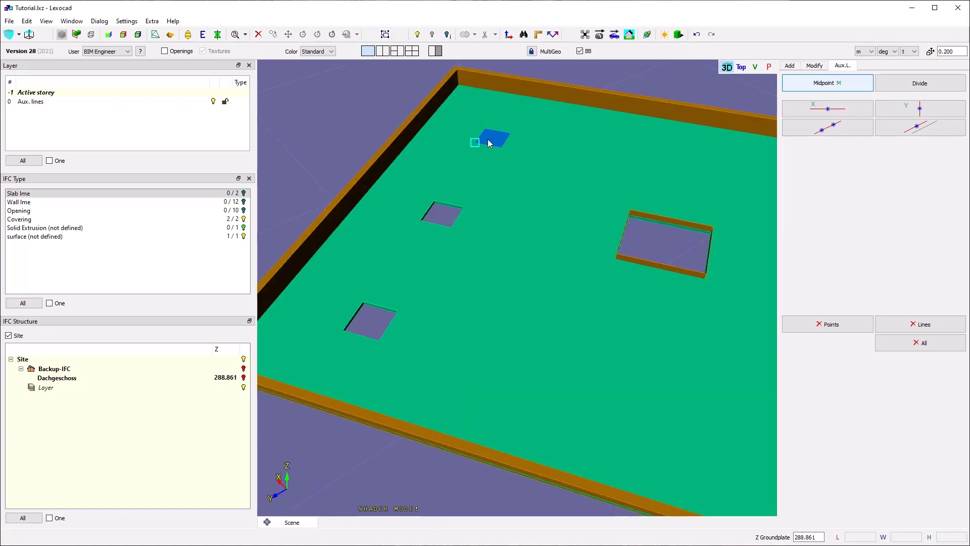
# - Extrude the surface over the small opening with a depth of 2 m
pyautogui.click(487, 139)
pyautogui.click(833, 476)
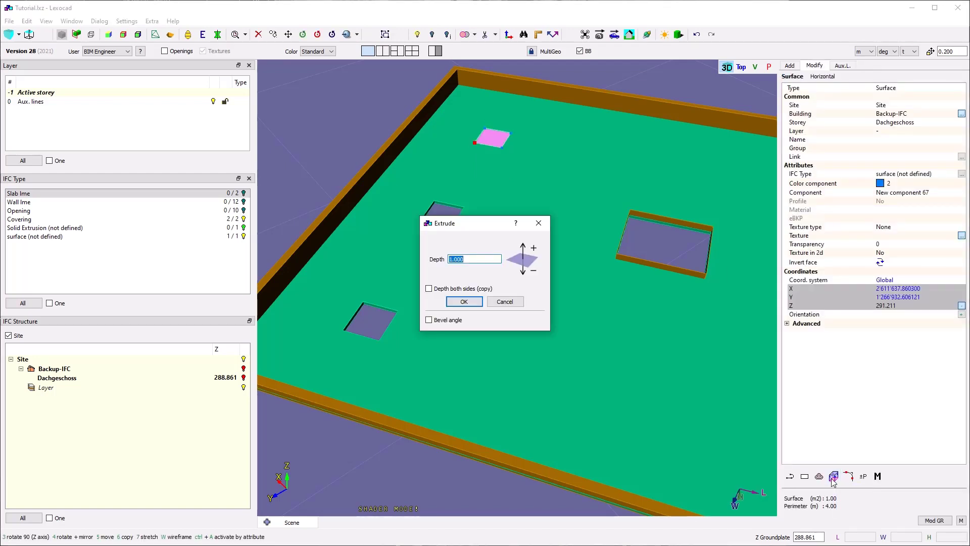
pyautogui.press('Return')
# - Copy the extruded block onto the other two small openings, placing each copy at the matching opening corner
pyautogui.click(495, 133)
pyautogui.press('6')
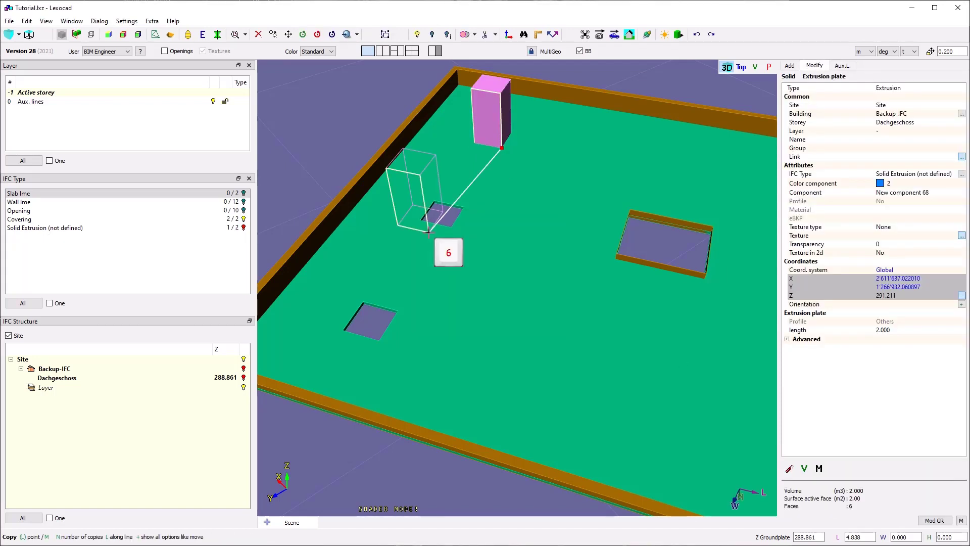
pyautogui.click(451, 226)
pyautogui.press('6')
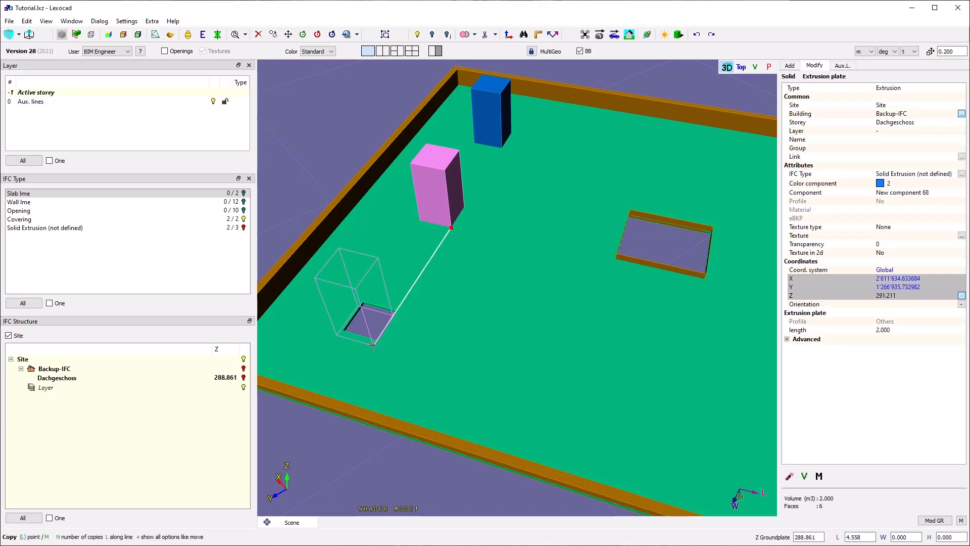
pyautogui.click(380, 340)
# - Select all three small blocks and move them along the Z axis by -1 m so they pass through the roof
pyautogui.keyDown('shift'); pyautogui.click(447, 195); pyautogui.keyUp('shift')
pyautogui.keyDown('shift'); pyautogui.click(490, 124); pyautogui.keyUp('shift')
pyautogui.moveTo(621, 237); pyautogui.dragTo(599, 198, button='middle')
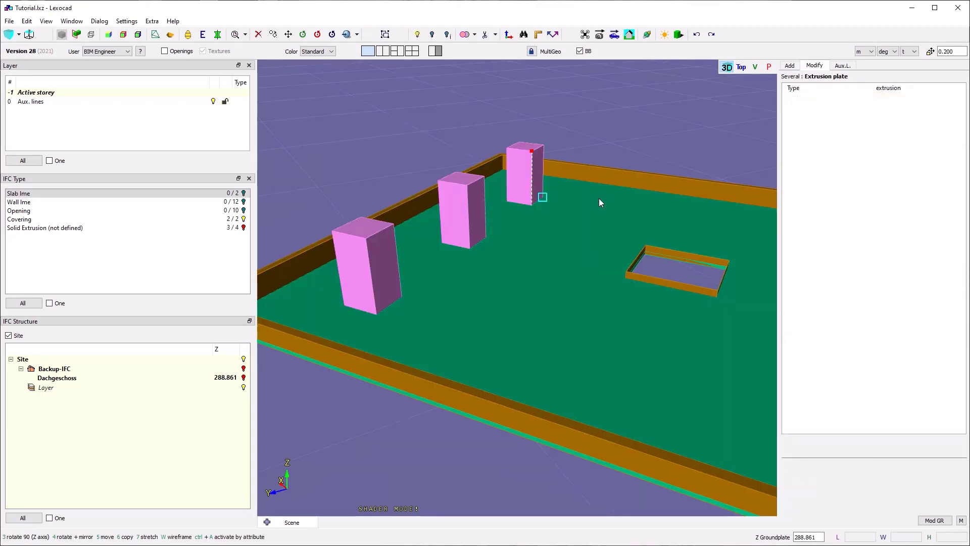
pyautogui.click(532, 151)
pyautogui.press('5')
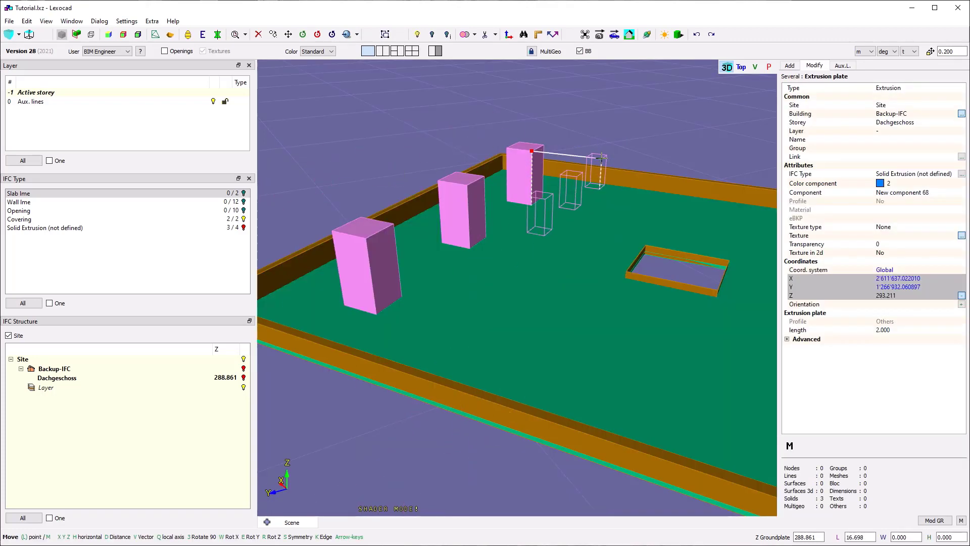
pyautogui.write('2')
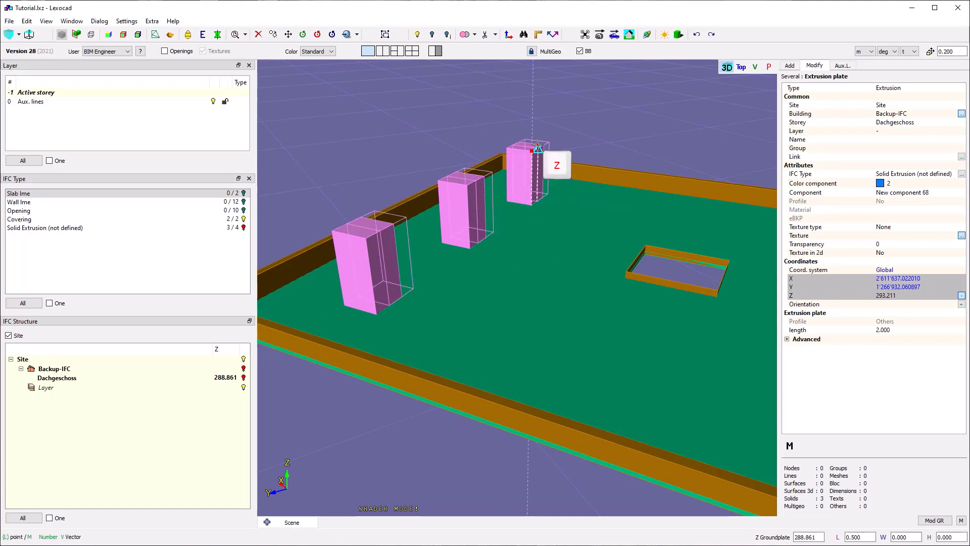
pyautogui.press('Return')
pyautogui.click(505, 291)
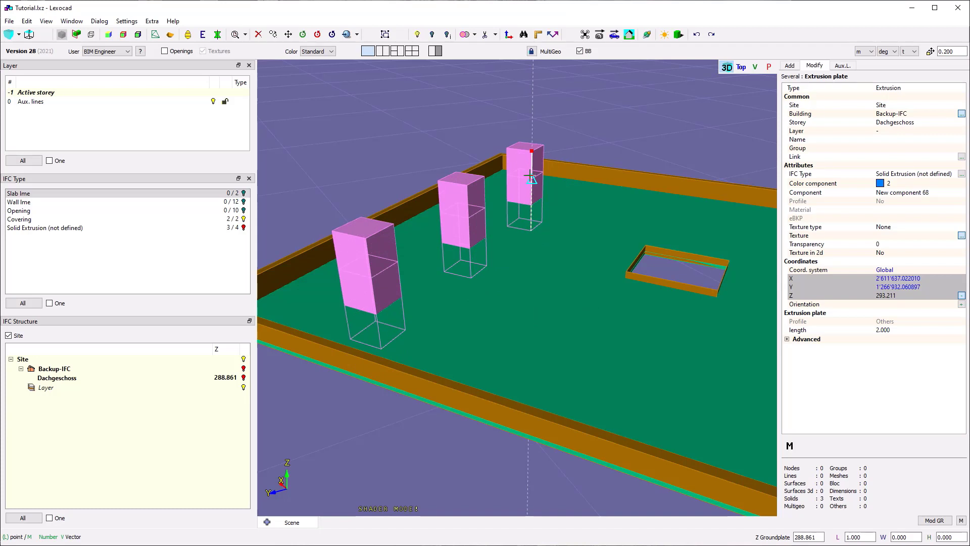
pyautogui.write('-')
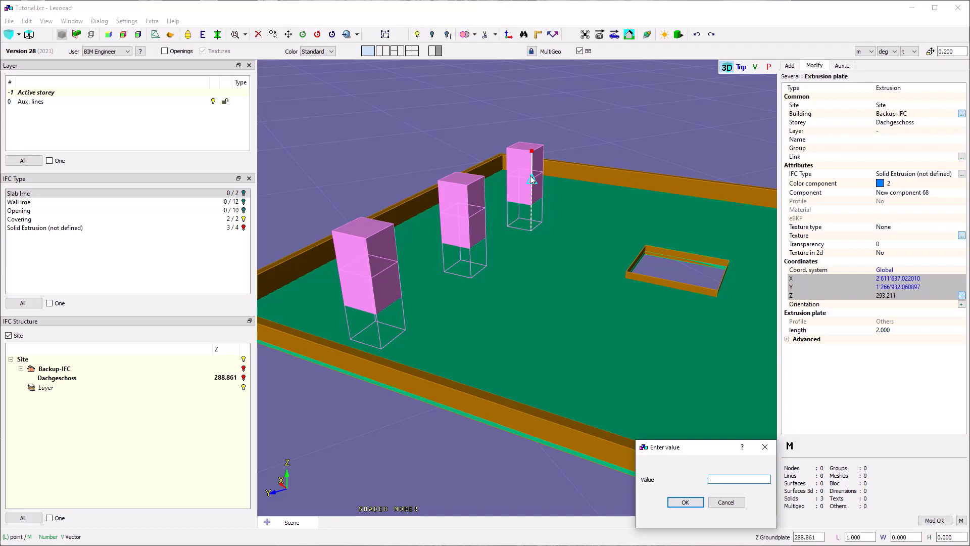
pyautogui.write('1')
pyautogui.click(685, 502)
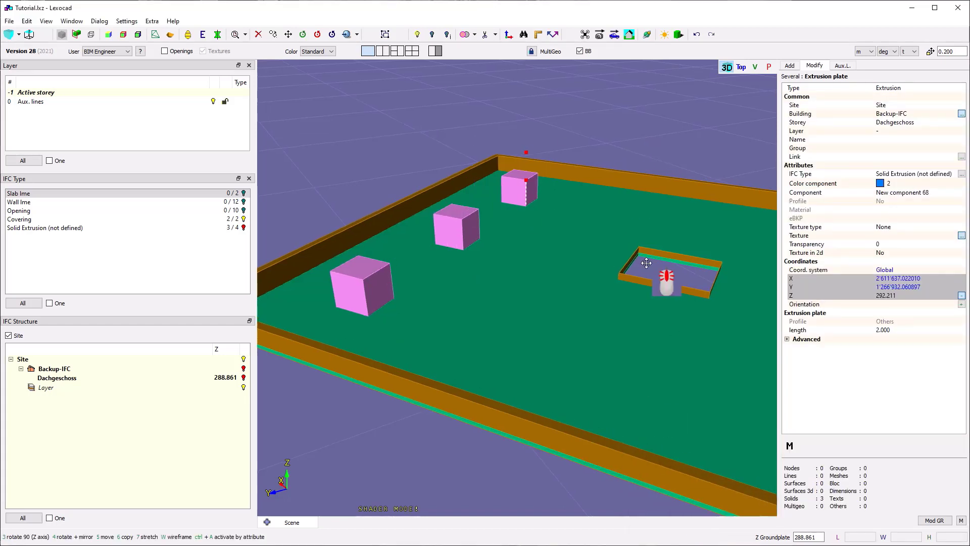
# - Draw a surface over the large roof opening through the four upper corners of its rim
pyautogui.moveTo(666, 278); pyautogui.dragTo(530, 325, button='middle')
pyautogui.press('Escape')
pyautogui.scroll(3, 530, 325)
pyautogui.press('f')
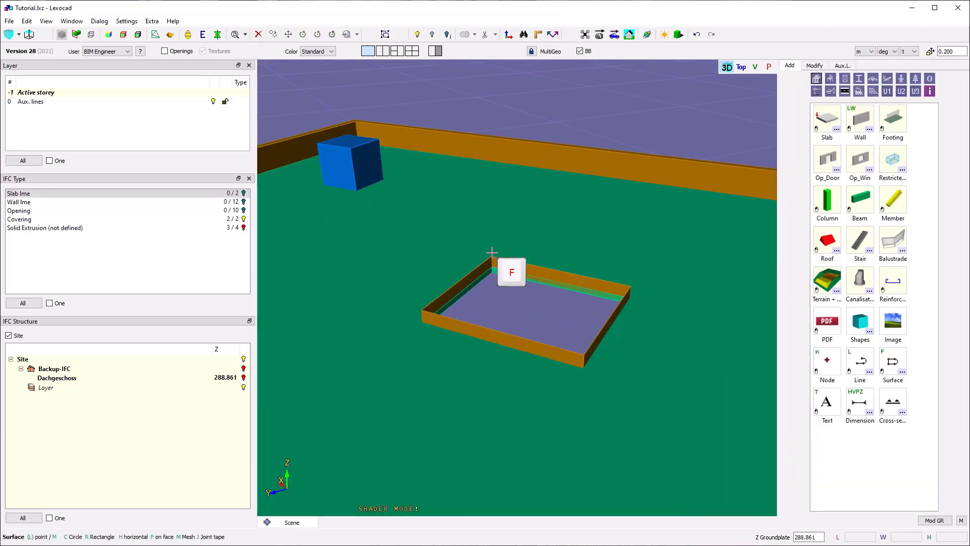
pyautogui.click(491, 256)
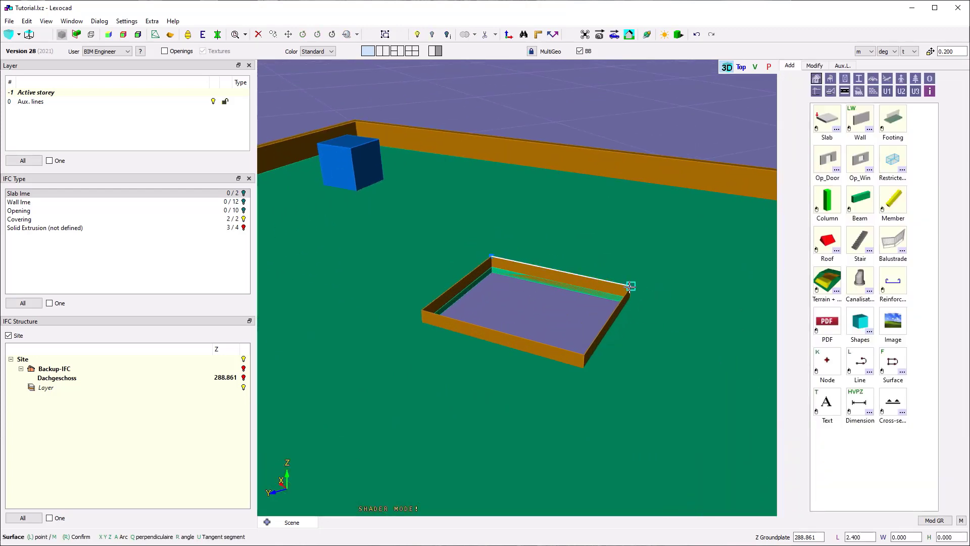
pyautogui.click(630, 287)
pyautogui.click(586, 350)
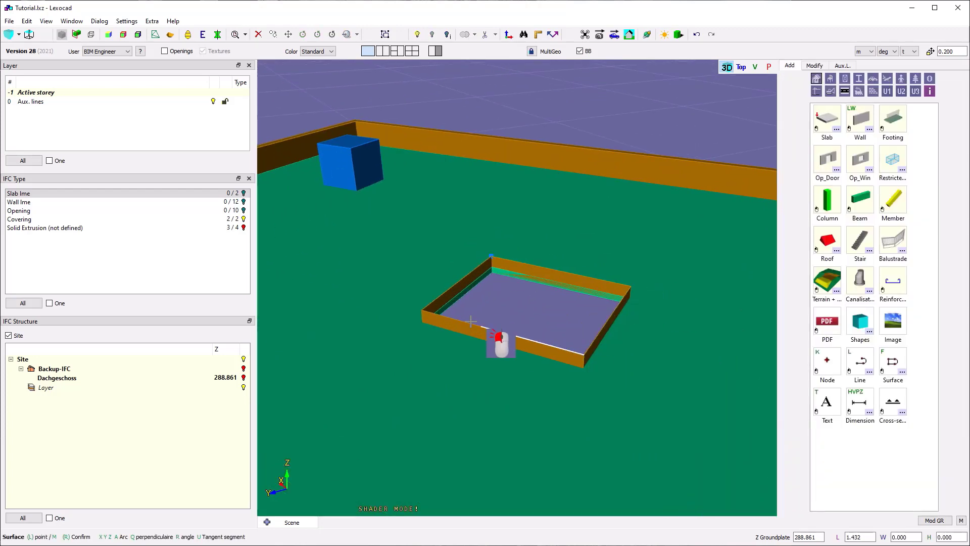
pyautogui.doubleClick(422, 309)
# - Extrude the surface over the large opening by 2 m and move the block downward along the Z axis
pyautogui.press('e')
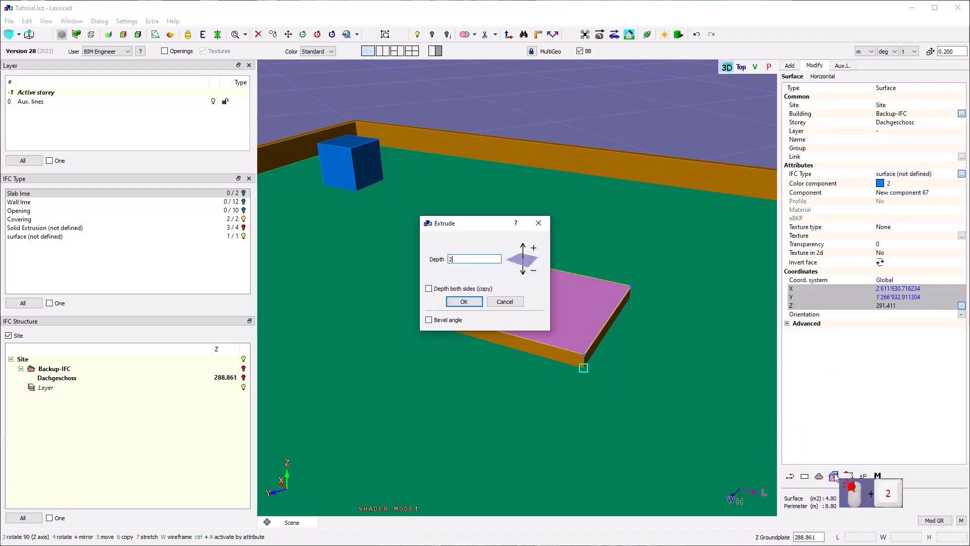
pyautogui.press('Return')
pyautogui.click(541, 231)
pyautogui.press('z')
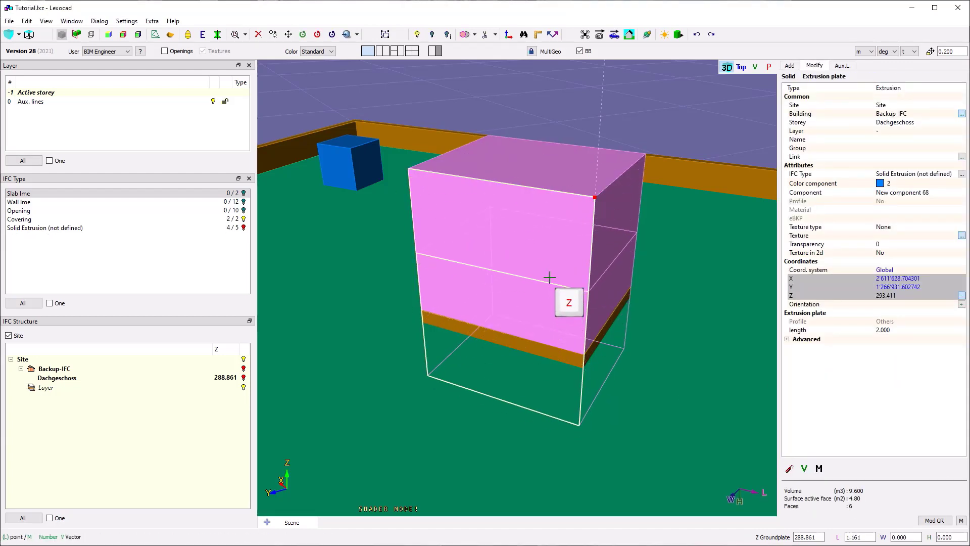
pyautogui.click(541, 257)
pyautogui.press('Escape')
# - Unhide the sloped solid and select it between the four blocks
pyautogui.scroll(-5, 505, 205)
pyautogui.moveTo(447, 106); pyautogui.dragTo(480, 128, button='middle')
pyautogui.press('j')
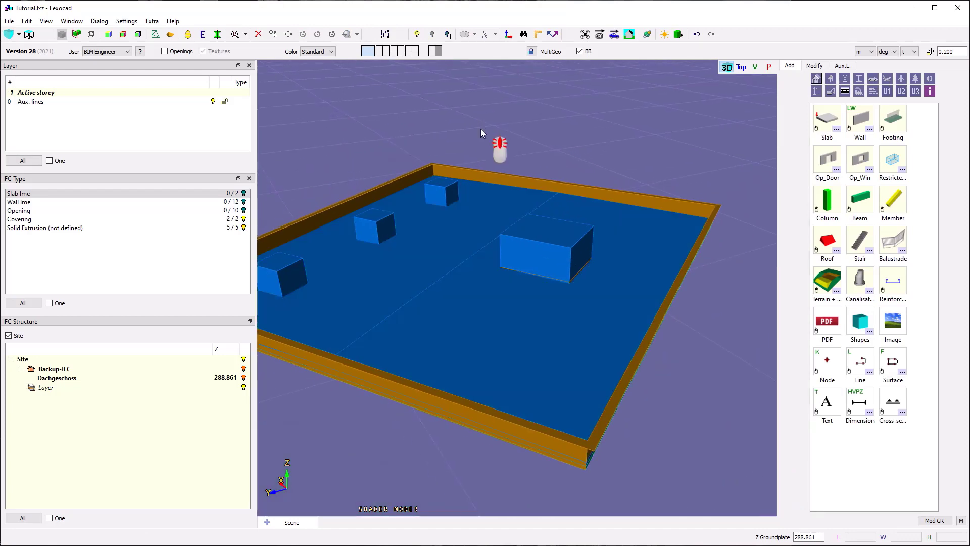
pyautogui.moveTo(387, 214); pyautogui.dragTo(427, 243, button='middle')
pyautogui.click(497, 346)
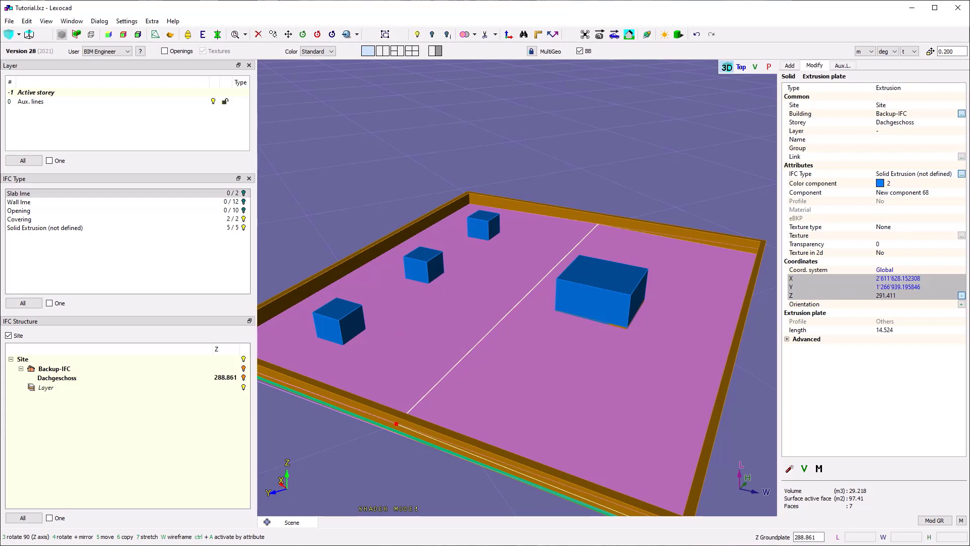
# - Cut the three small blocks and the large block out of the sloped solid, and delete the four blocks
pyautogui.click(463, 217)
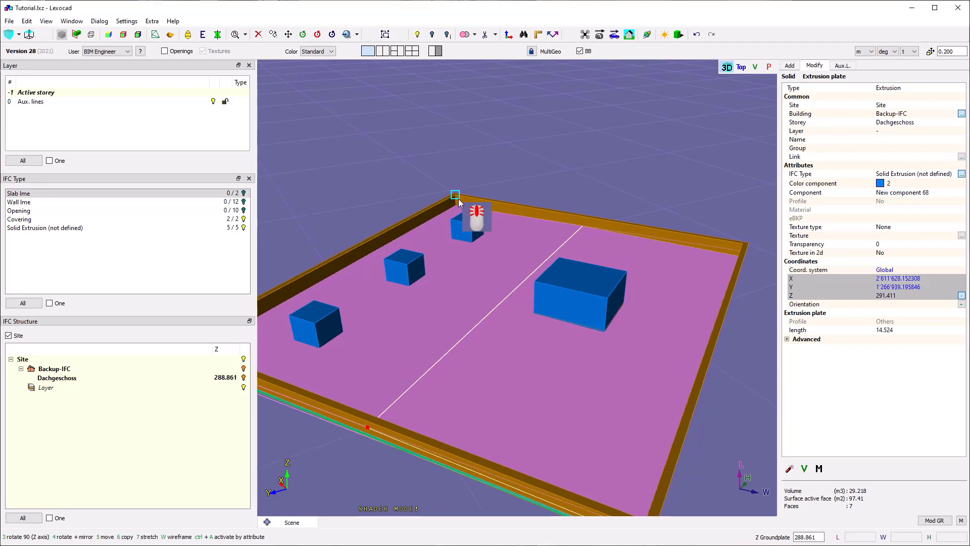
pyautogui.keyDown('shift'); pyautogui.click(407, 265); pyautogui.keyUp('shift')
pyautogui.keyDown('shift'); pyautogui.click(316, 331); pyautogui.keyUp('shift')
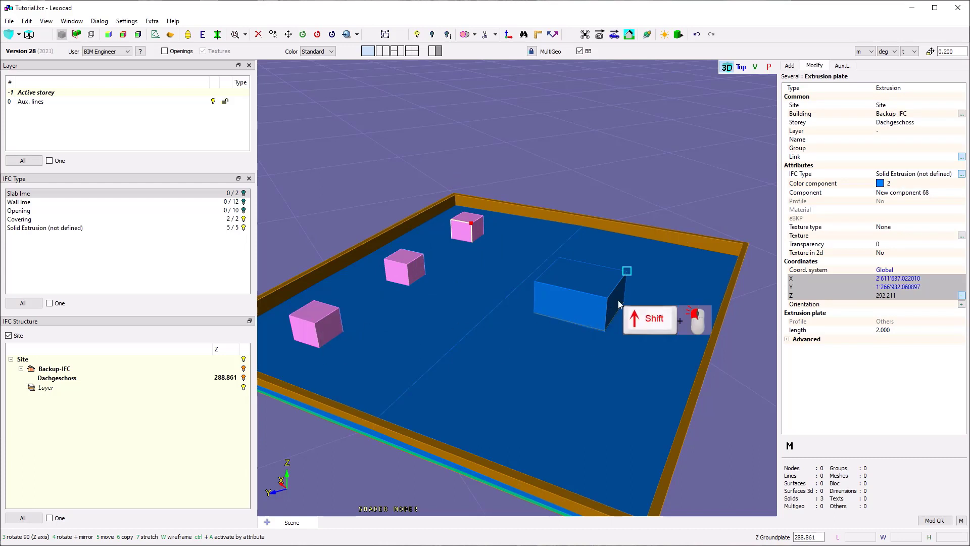
pyautogui.keyDown('shift'); pyautogui.click(617, 297); pyautogui.keyUp('shift')
pyautogui.moveTo(518, 154); pyautogui.dragTo(486, 123, button='middle')
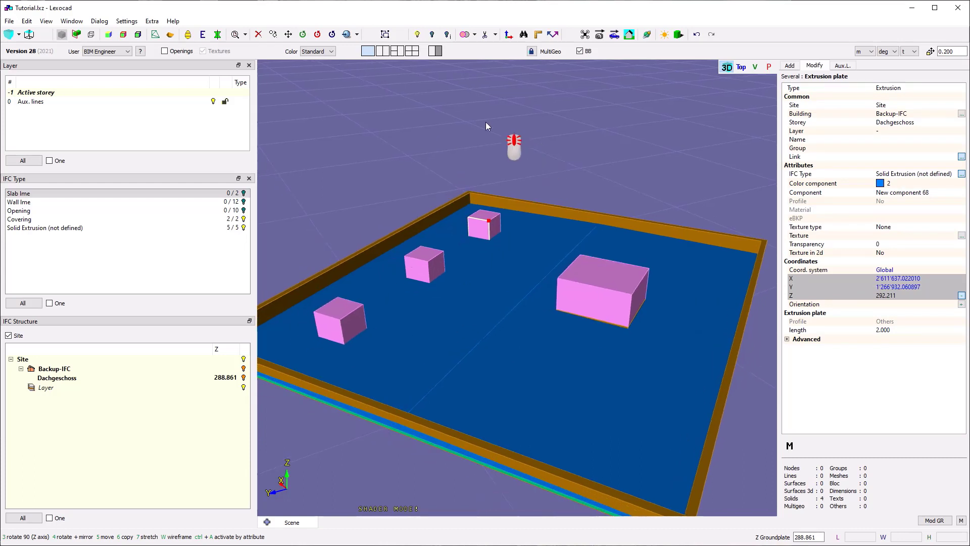
pyautogui.click(462, 35)
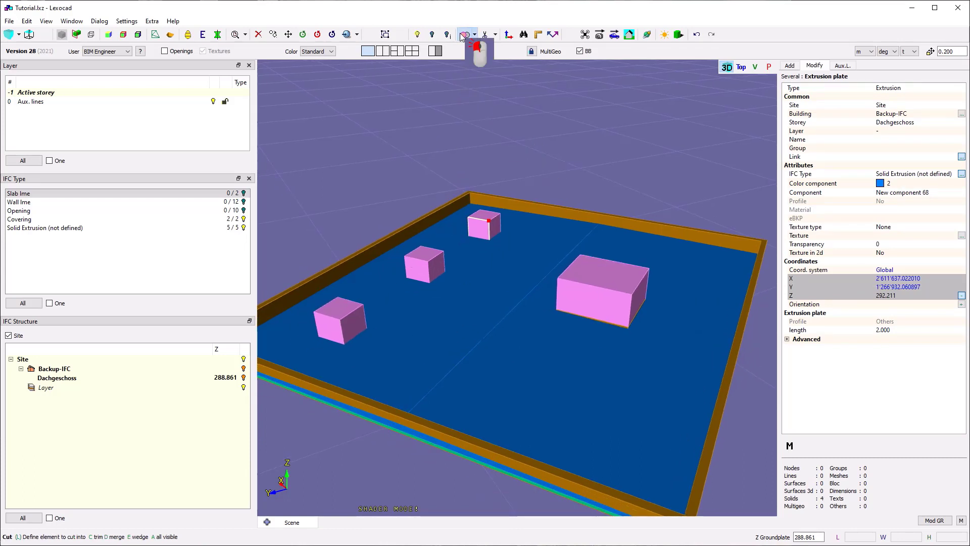
pyautogui.click(525, 231)
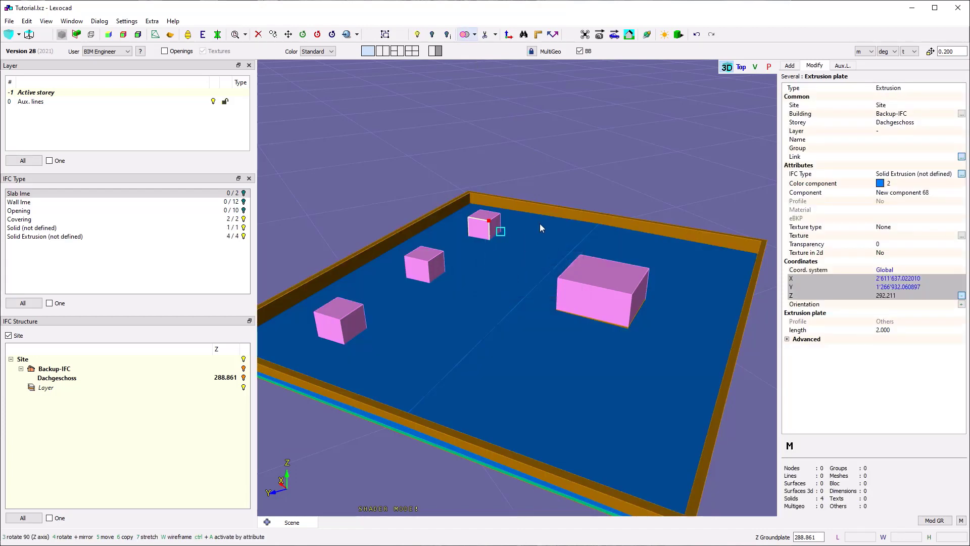
pyautogui.press('Delete')
# - Isolate the cut sloped solid and examine its four openings from several angles
pyautogui.scroll(5, 526, 243)
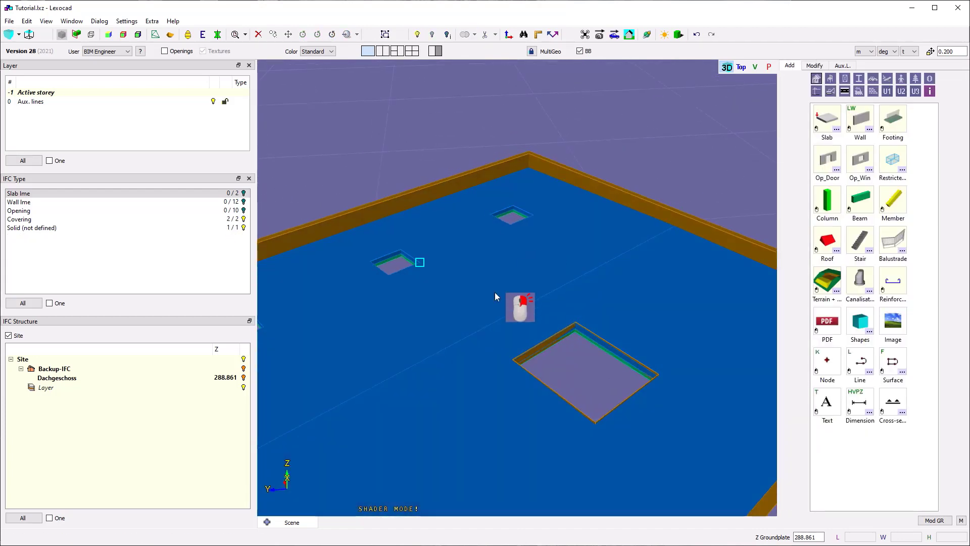
pyautogui.click(495, 297)
pyautogui.moveTo(495, 297); pyautogui.dragTo(444, 349, button='right')
pyautogui.press('Escape')
pyautogui.moveTo(444, 350); pyautogui.dragTo(581, 255, button='middle')
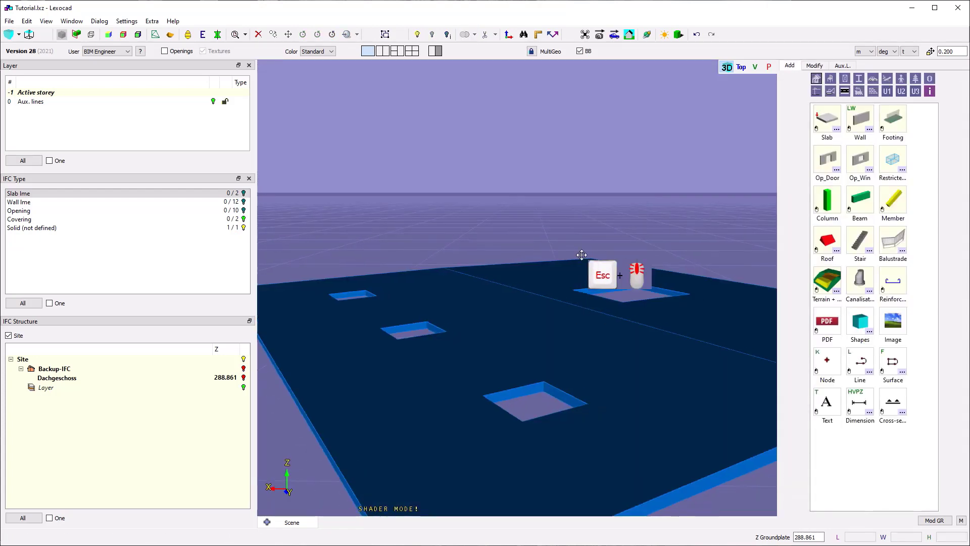
pyautogui.scroll(-5, 581, 255)
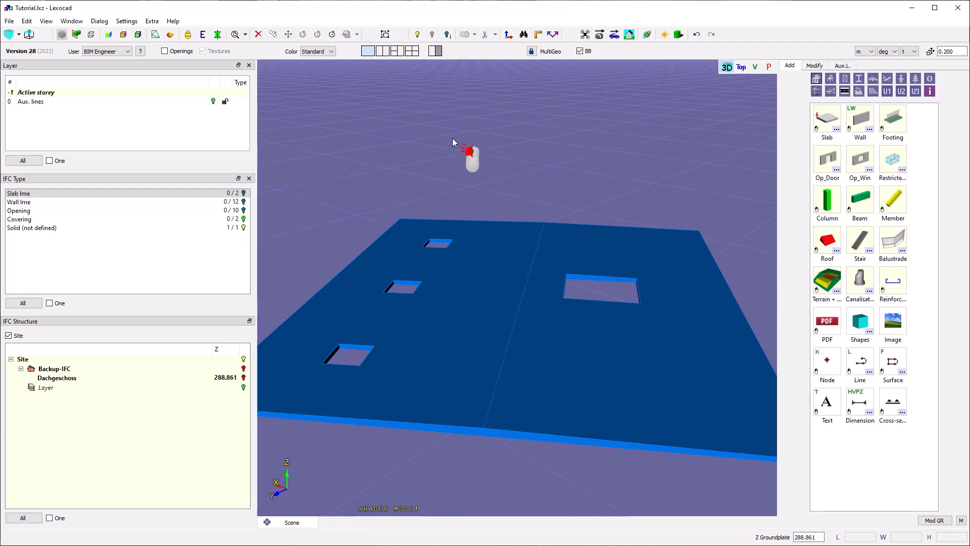
pyautogui.moveTo(452, 139); pyautogui.dragTo(526, 197, button='right')
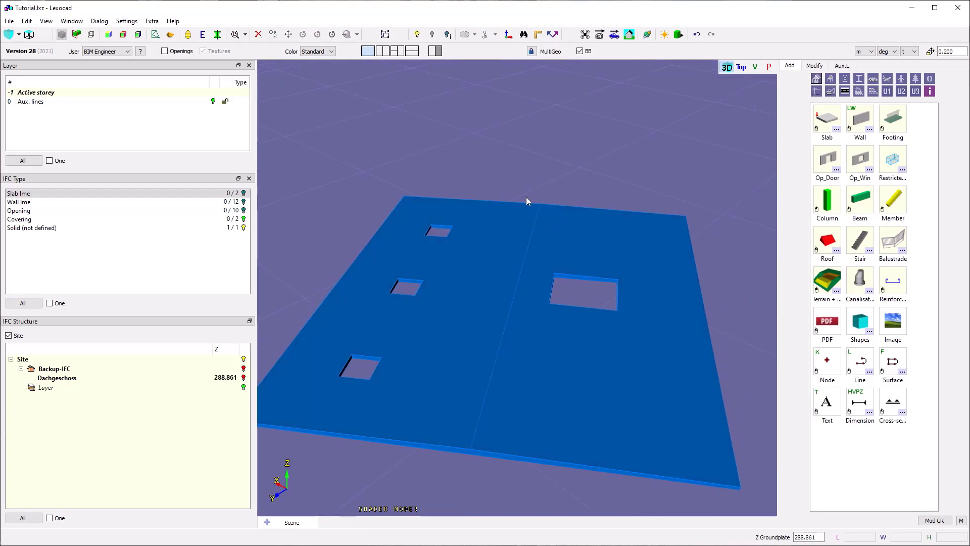
# - Set the sloped solid's IFC type to Covering and assign it the Slope Element component
pyautogui.click(562, 222)
pyautogui.click(961, 174)
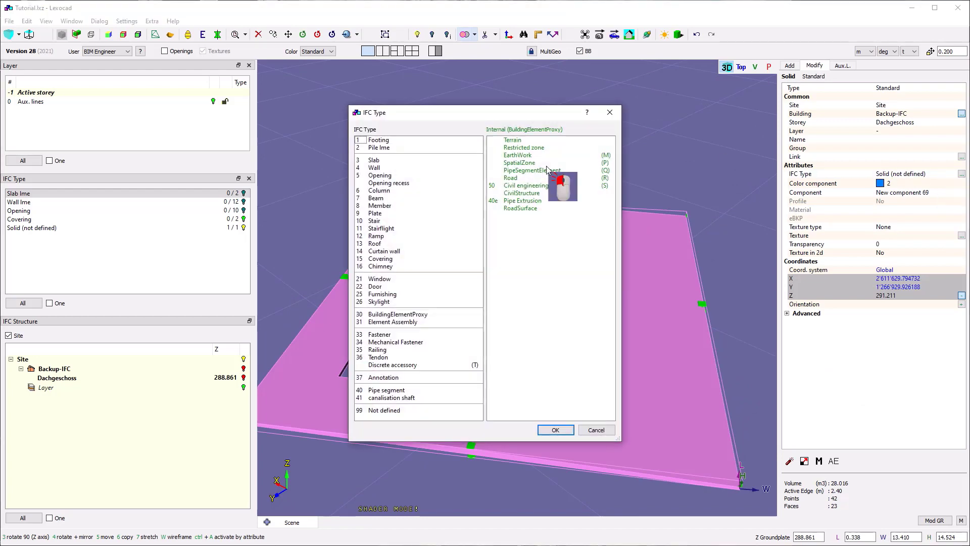
pyautogui.click(555, 429)
pyautogui.click(933, 192)
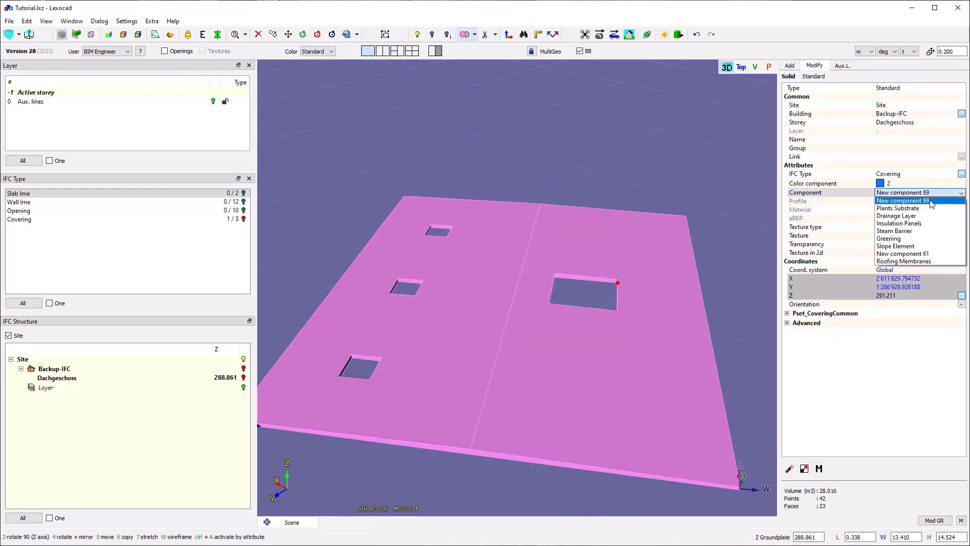
pyautogui.click(917, 246)
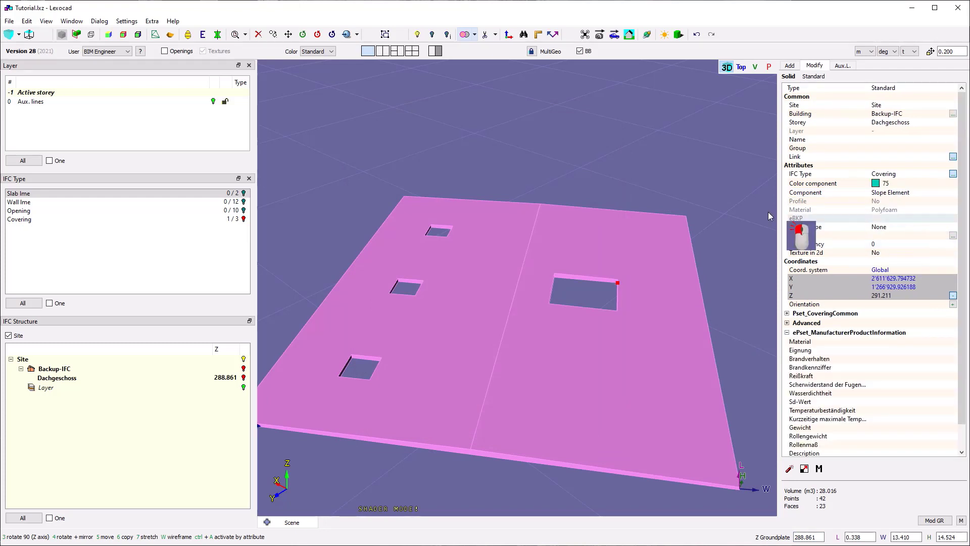
pyautogui.click(550, 160)
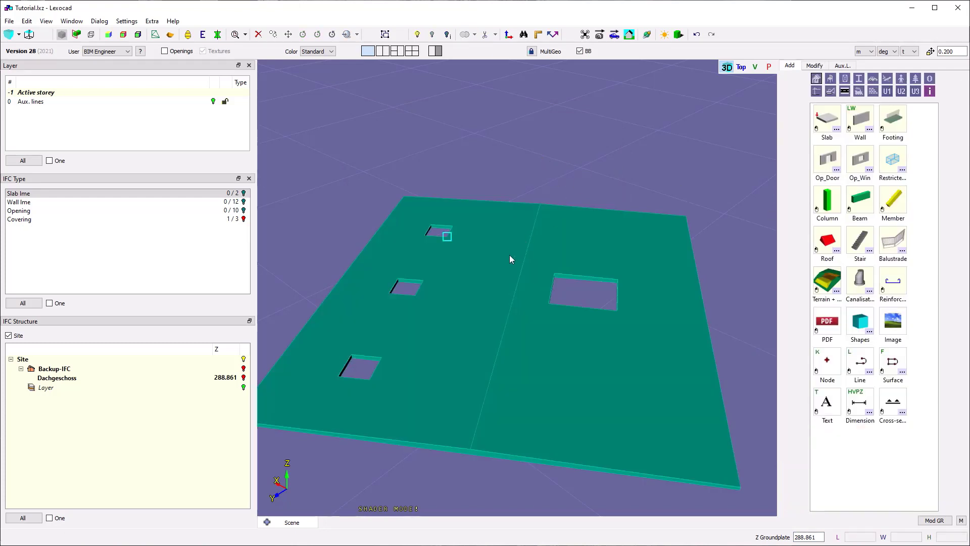
# - Create surfaces on the two sloped top faces of the slope element
pyautogui.press('f')
pyautogui.press('f')
pyautogui.click(500, 234)
pyautogui.click(578, 238)
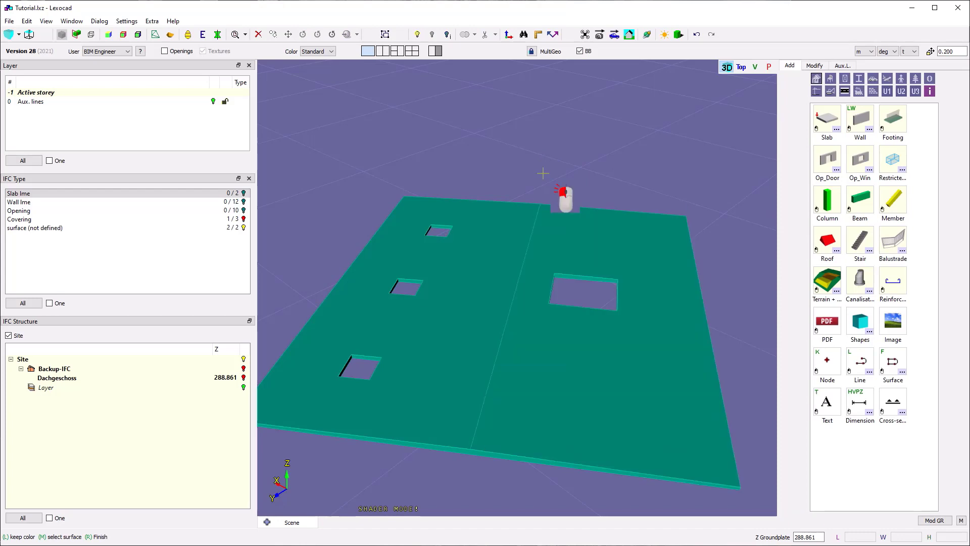
pyautogui.rightClick(542, 174)
pyautogui.moveTo(516, 206); pyautogui.dragTo(475, 383, button='right')
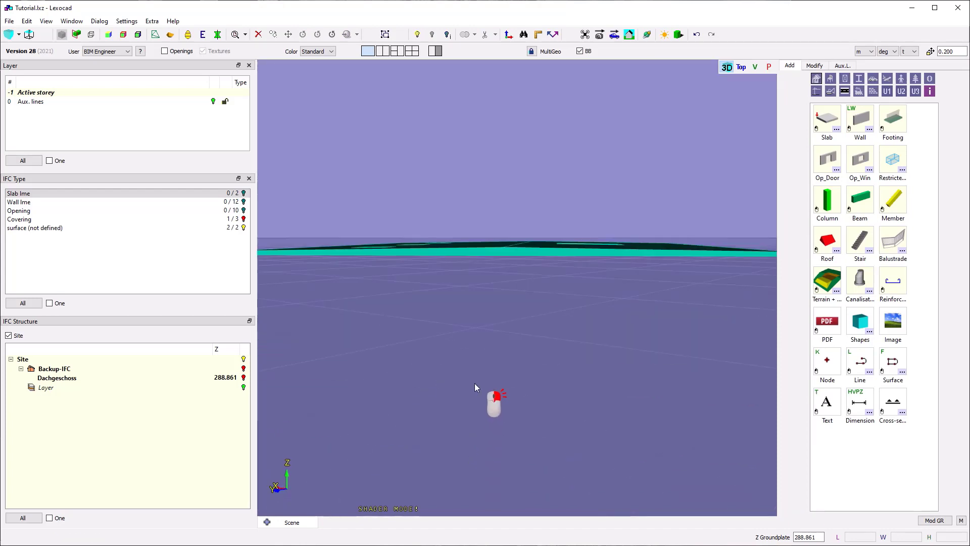
# - Hide the slope element covering and select the two sloped surfaces created on its top faces
pyautogui.click(494, 255)
pyautogui.moveTo(497, 251); pyautogui.dragTo(481, 298, button='right')
pyautogui.press('u')
pyautogui.moveTo(529, 372); pyautogui.dragTo(436, 312)
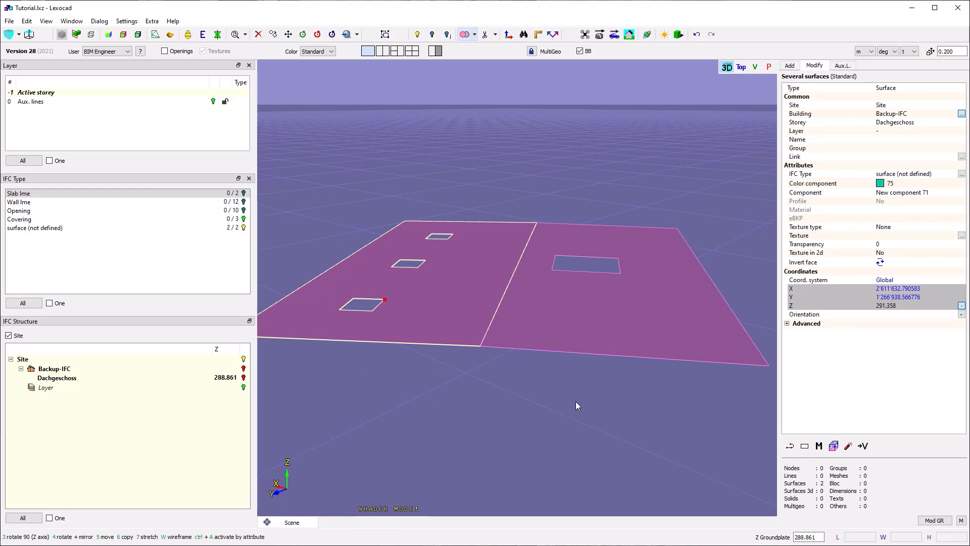
pyautogui.moveTo(574, 401); pyautogui.dragTo(560, 439, button='right')
pyautogui.moveTo(437, 463); pyautogui.dragTo(699, 271, button='right')
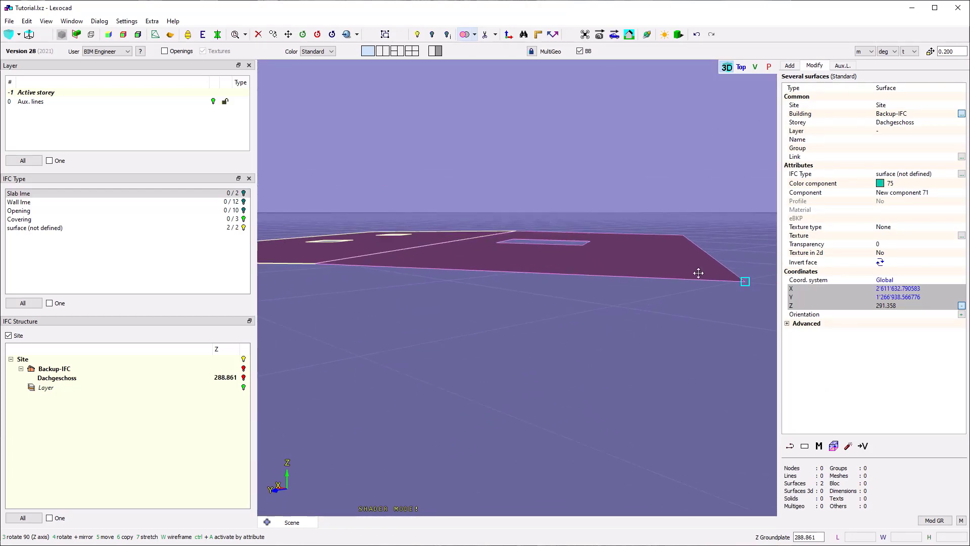
pyautogui.moveTo(697, 270); pyautogui.dragTo(498, 317, button='middle')
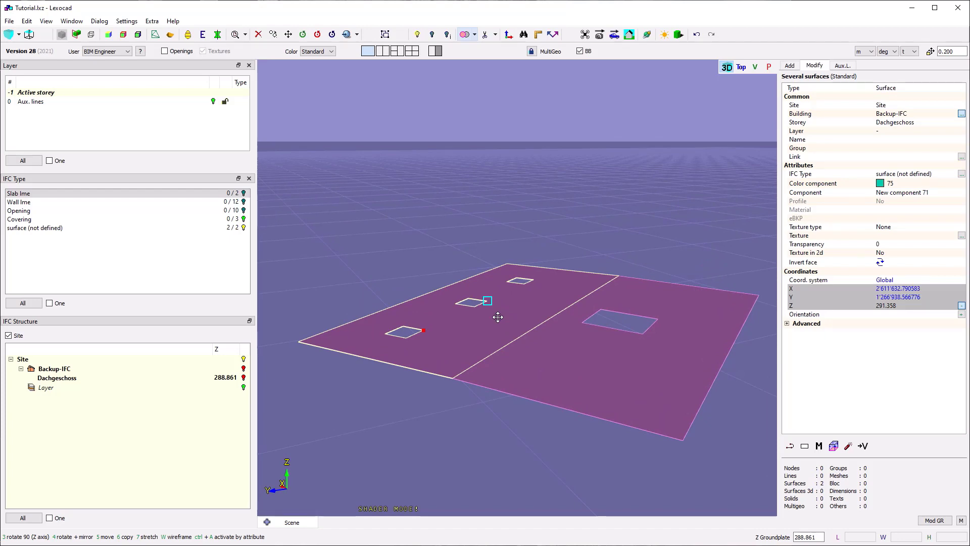
pyautogui.moveTo(510, 419); pyautogui.dragTo(496, 437, button='middle')
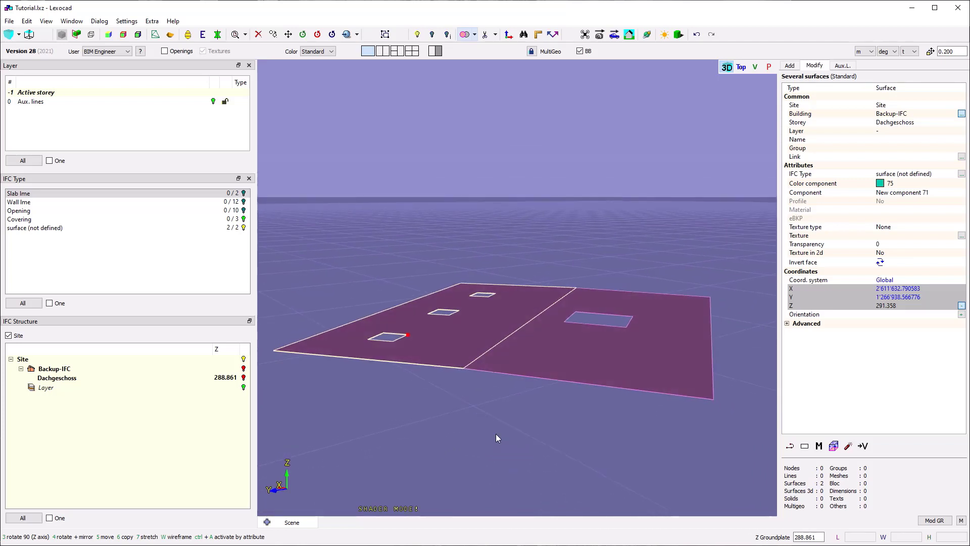
# - Copy the two sloped surfaces upward along Z by 0.01 m, and copy the new pair up another 0.01 m
pyautogui.click(833, 446)
pyautogui.write('6z')
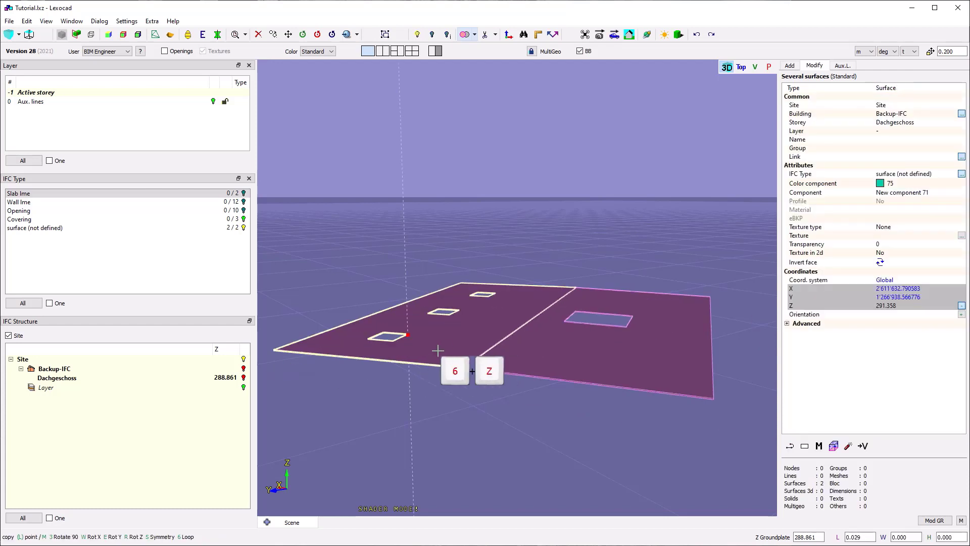
pyautogui.write('0.01')
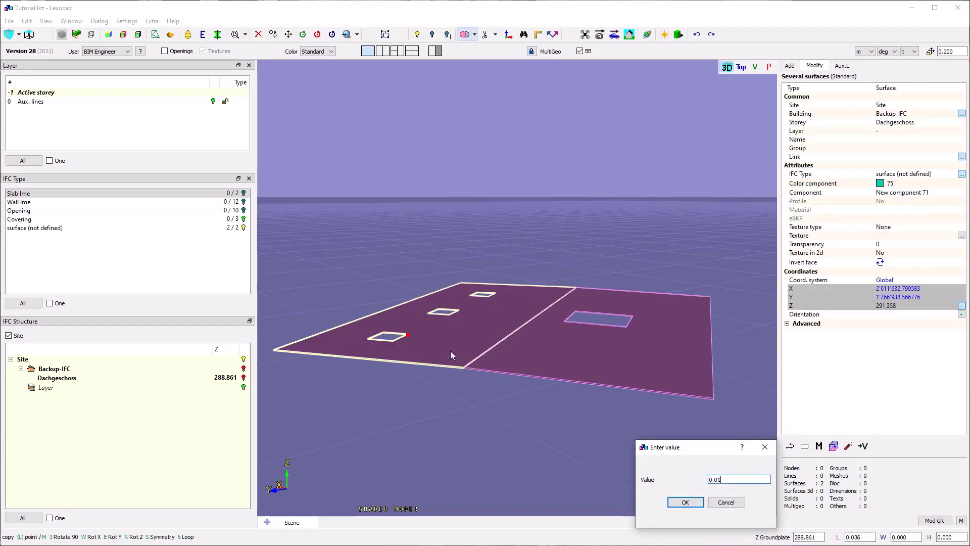
pyautogui.press('Return')
pyautogui.scroll(5, 403, 365)
pyautogui.moveTo(403, 368)
pyautogui.mouseDown(button='middle')
pyautogui.moveTo(472, 408)
pyautogui.moveTo(458, 398)
pyautogui.mouseUp(button='middle')
pyautogui.write('6z')
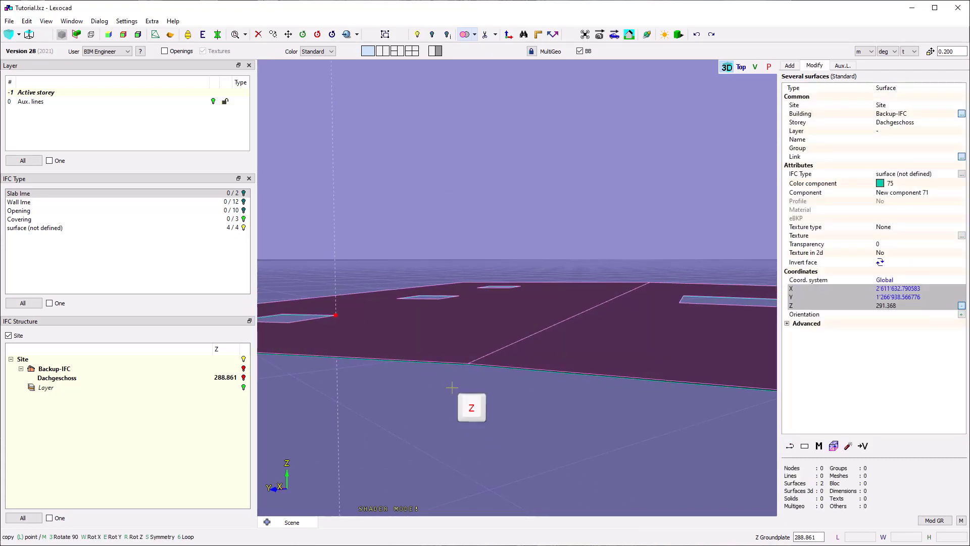
pyautogui.write('0.01')
pyautogui.press('Return')
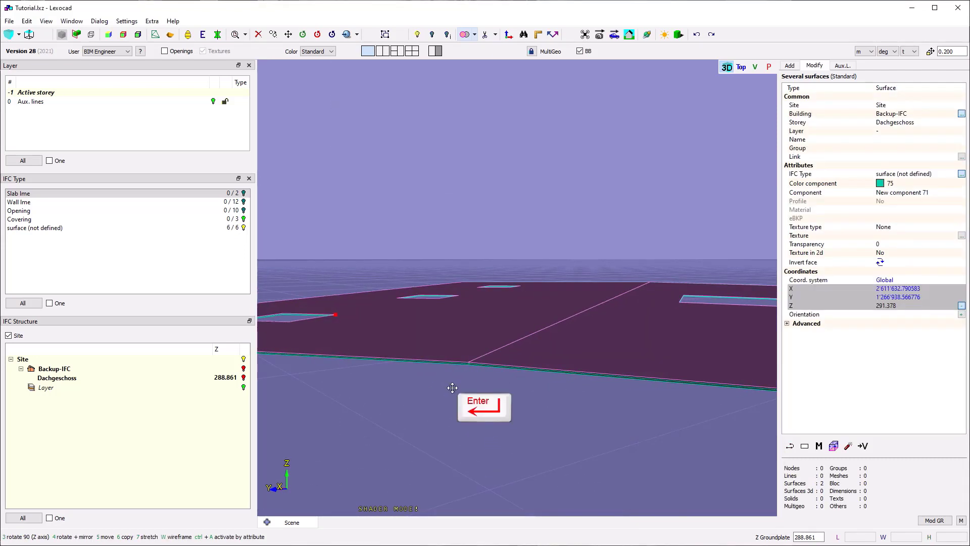
pyautogui.scroll(3, 465, 377)
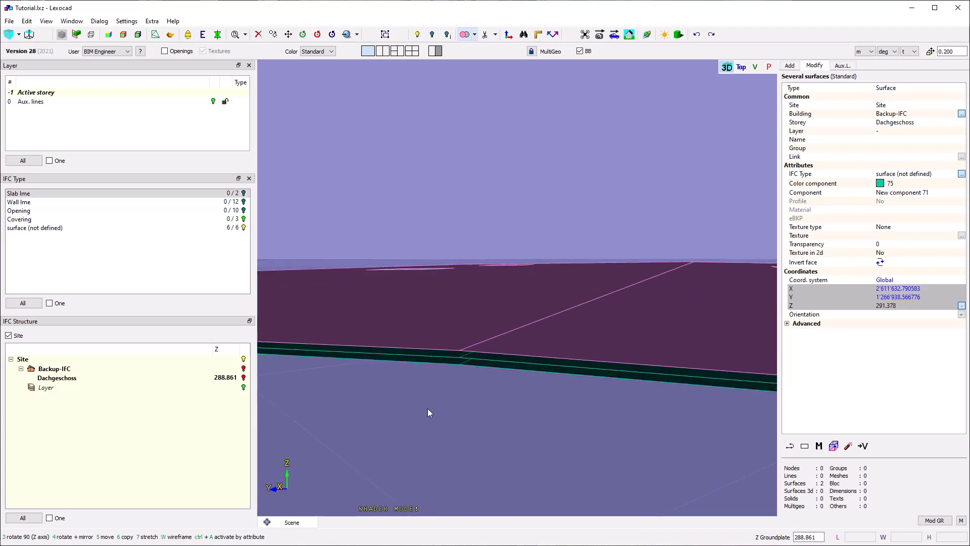
# - Extrude the lowest pair of sloped surfaces by 0.01 m in the vertical direction
pyautogui.click(427, 409)
pyautogui.click(460, 369)
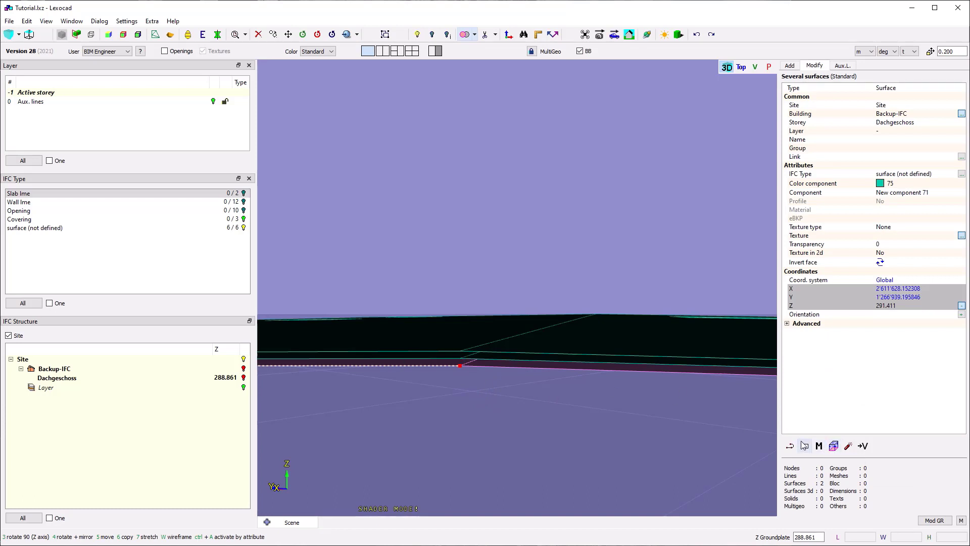
pyautogui.click(833, 446)
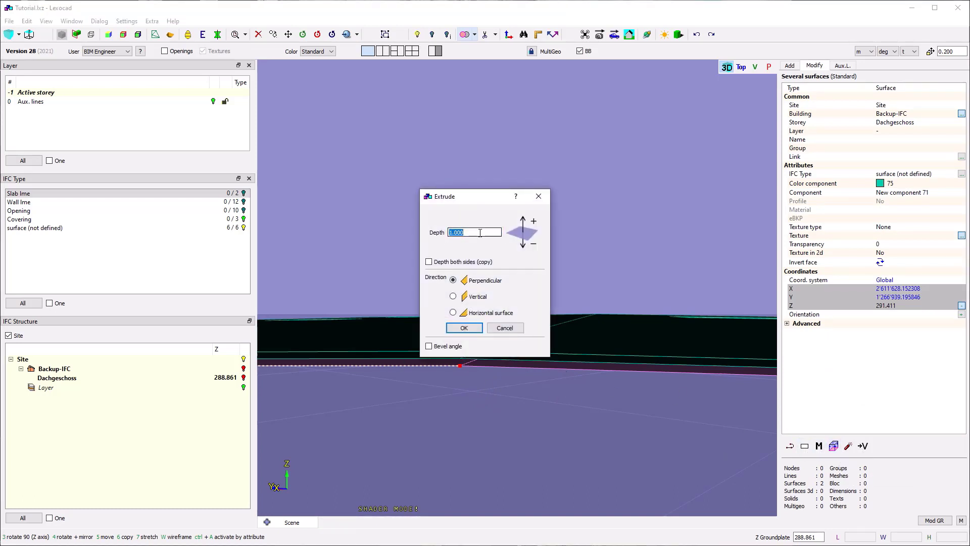
pyautogui.write('.01')
pyautogui.click(478, 299)
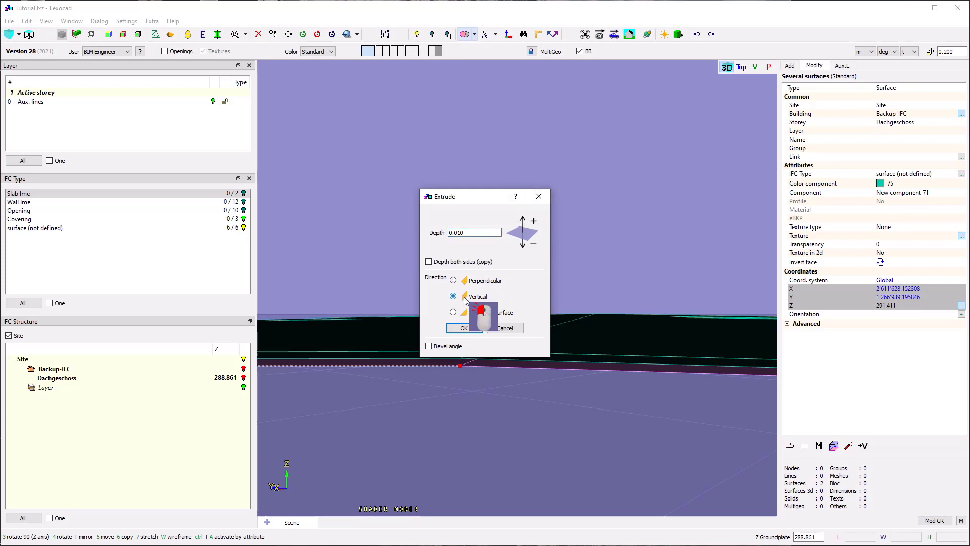
pyautogui.click(464, 329)
# - Merge the two extruded plates of the lowest layer into one solid and hide it
pyautogui.scroll(-3, 485, 277)
pyautogui.moveTo(723, 315); pyautogui.dragTo(225, 365, button='middle')
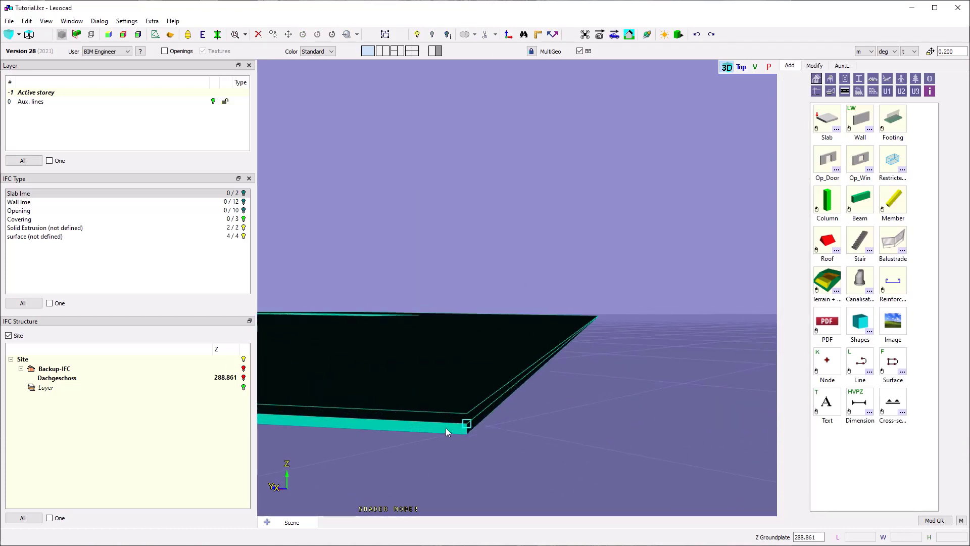
pyautogui.moveTo(446, 427); pyautogui.dragTo(537, 392, button='middle')
pyautogui.click(549, 374)
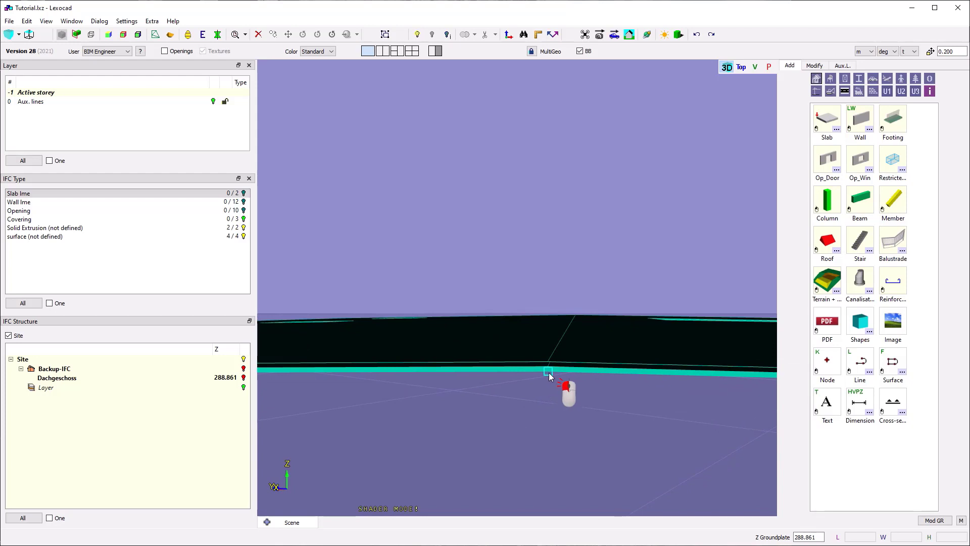
pyautogui.keyDown('shift'); pyautogui.click(530, 373); pyautogui.keyUp('shift')
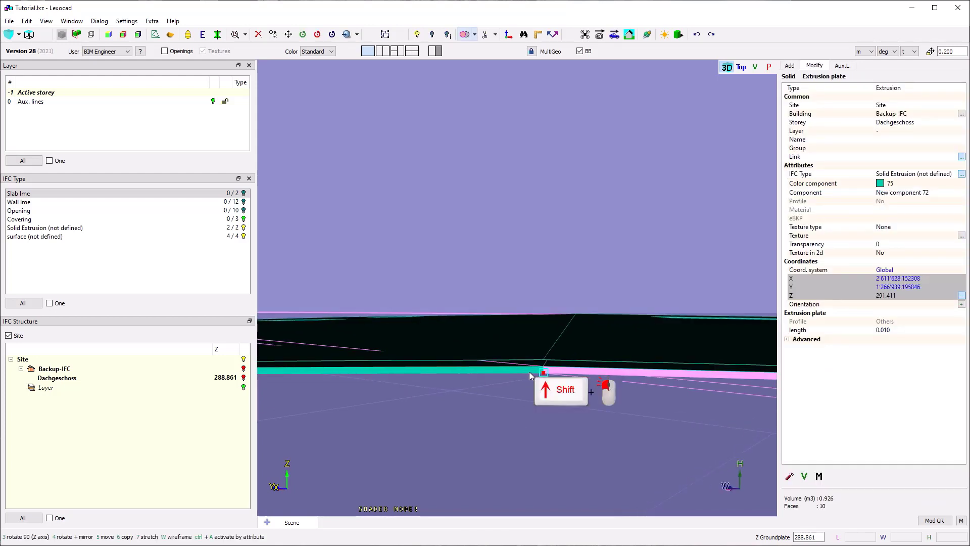
pyautogui.click(562, 393)
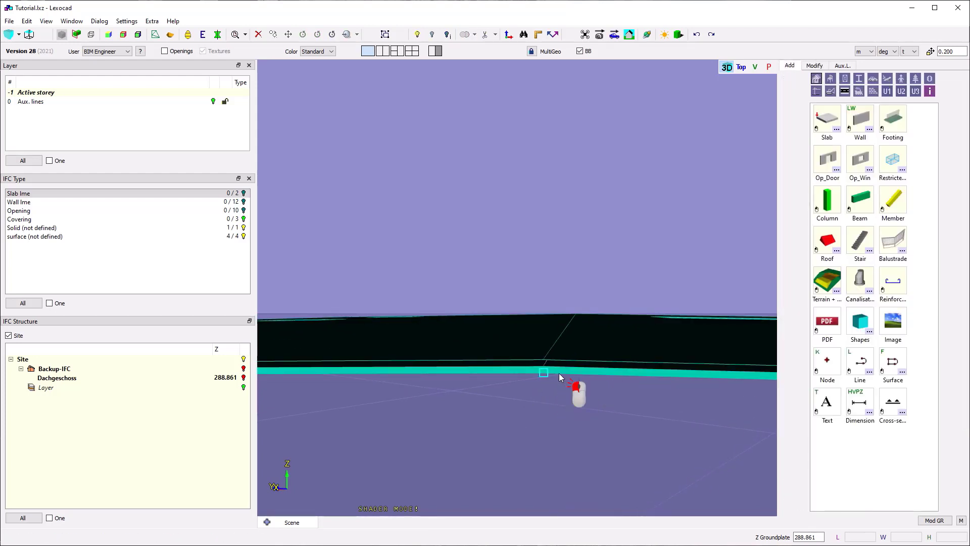
pyautogui.click(558, 375)
pyautogui.press('u')
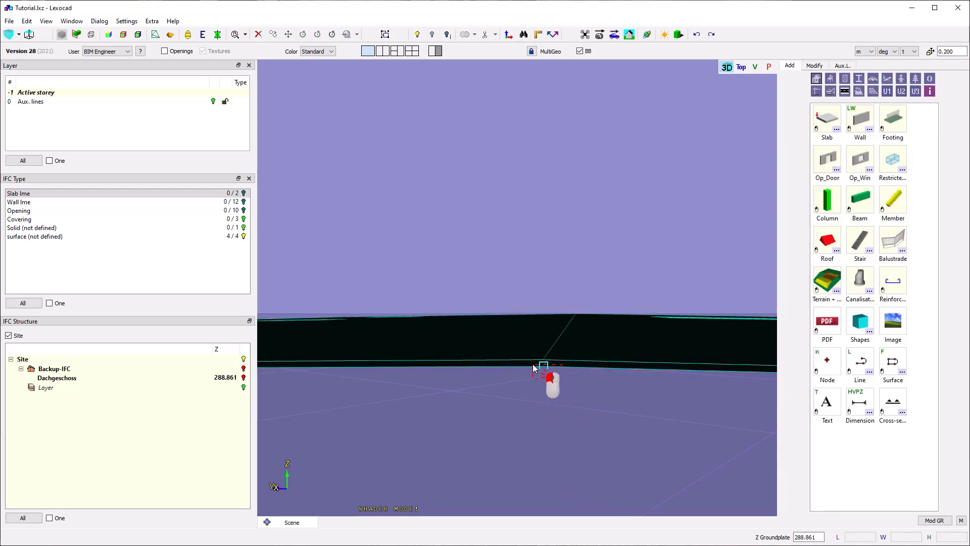
# - Extrude the second pair of sloped surfaces by 0.01 m in the vertical direction
pyautogui.click(534, 368)
pyautogui.click(834, 446)
pyautogui.click(469, 302)
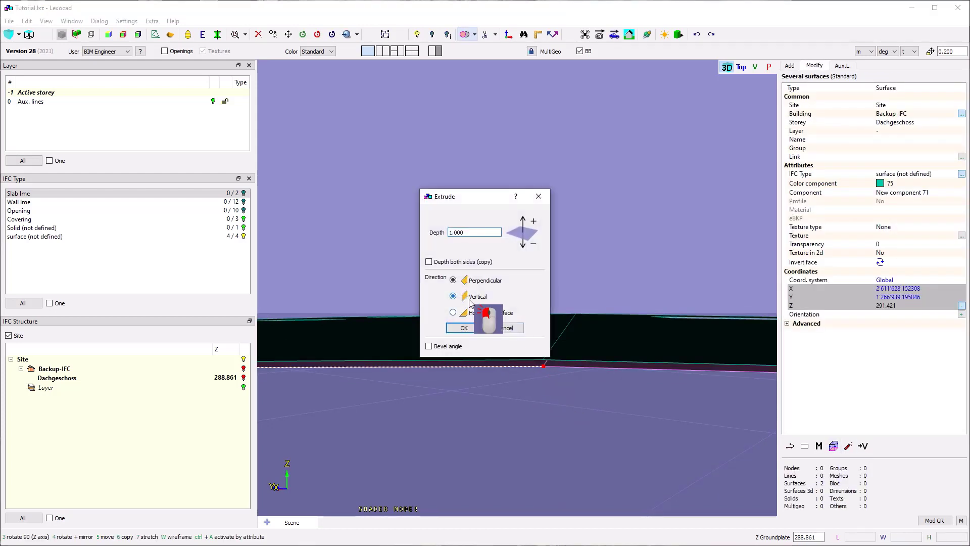
pyautogui.moveTo(493, 232); pyautogui.dragTo(392, 229)
pyautogui.write('01')
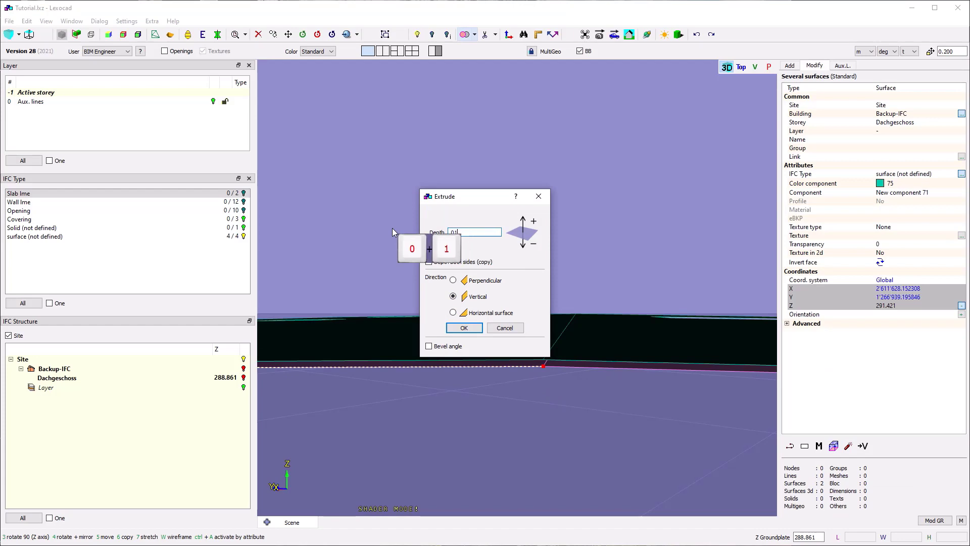
pyautogui.click(464, 328)
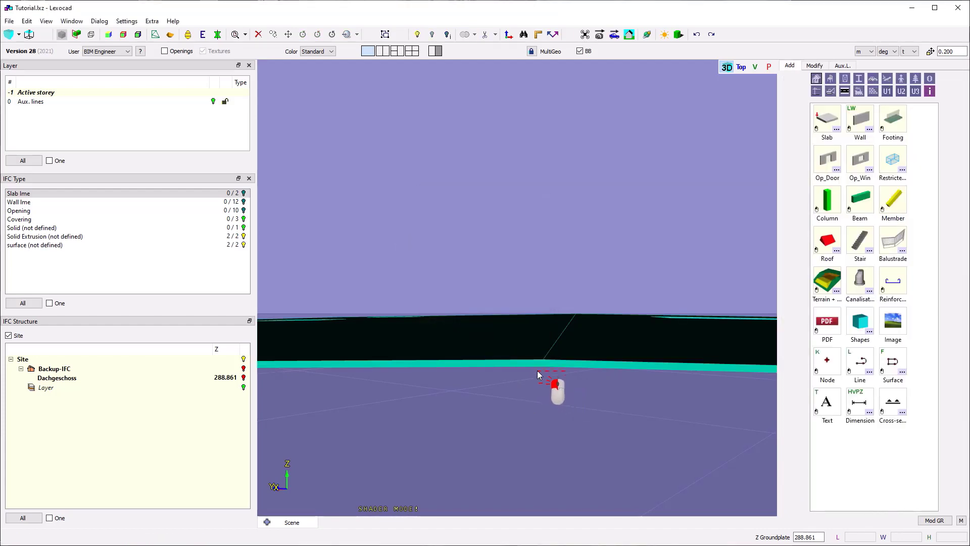
# - Unite the second layer's two extrusions into a single solid and hide it
pyautogui.click(532, 365)
pyautogui.click(532, 367)
pyautogui.click(543, 367)
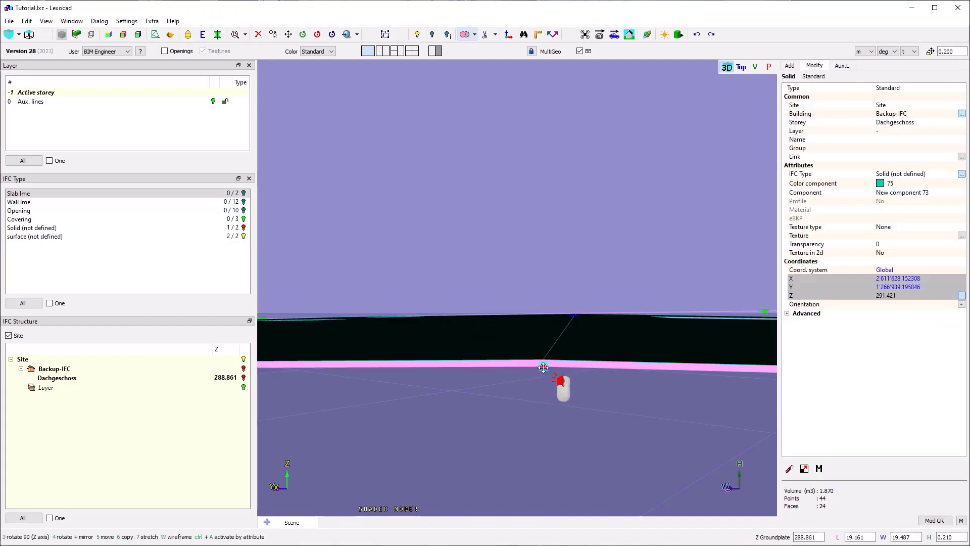
pyautogui.press('u')
# - Copy the remaining pair of sloped surfaces upward along Z by 0.15 m
pyautogui.moveTo(542, 384); pyautogui.dragTo(509, 428, button='right')
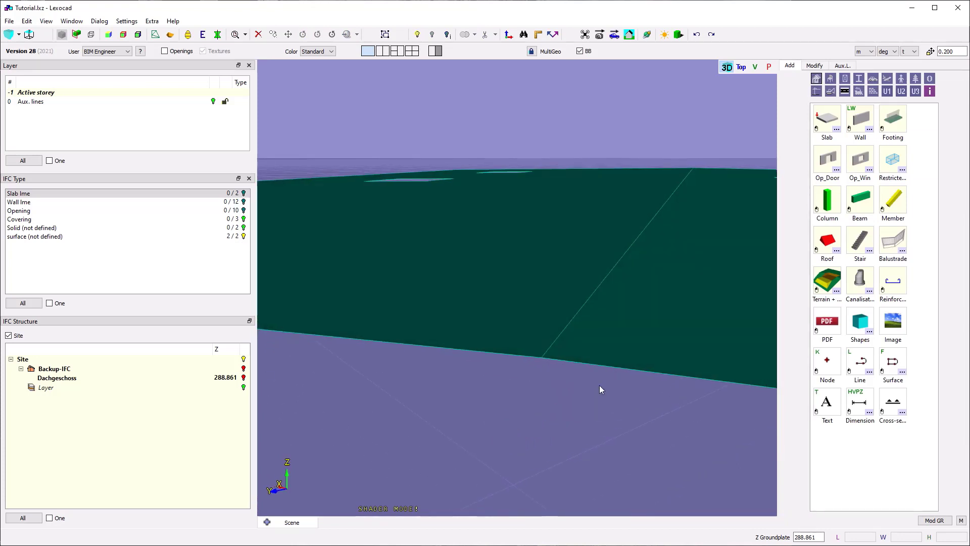
pyautogui.click(436, 318)
pyautogui.moveTo(553, 267); pyautogui.dragTo(556, 311, button='right')
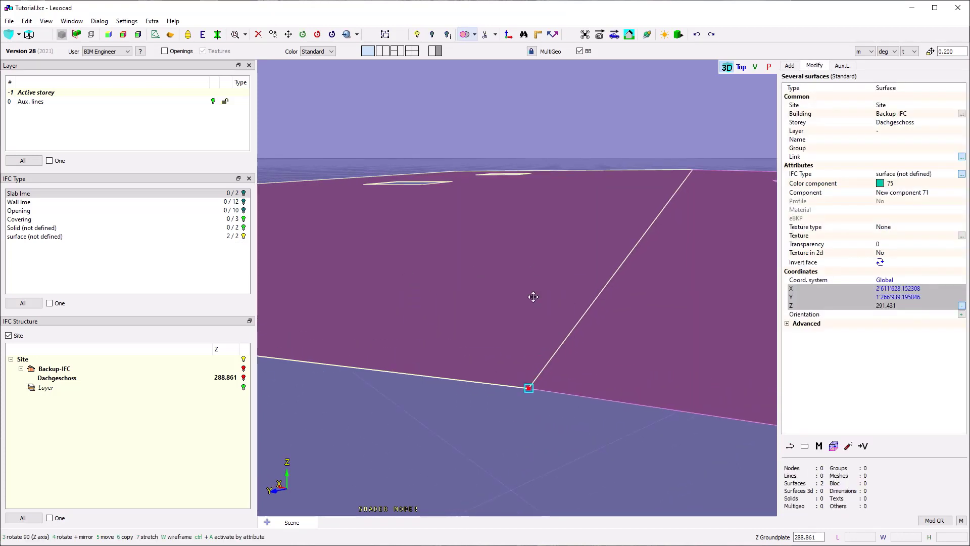
pyautogui.press('6')
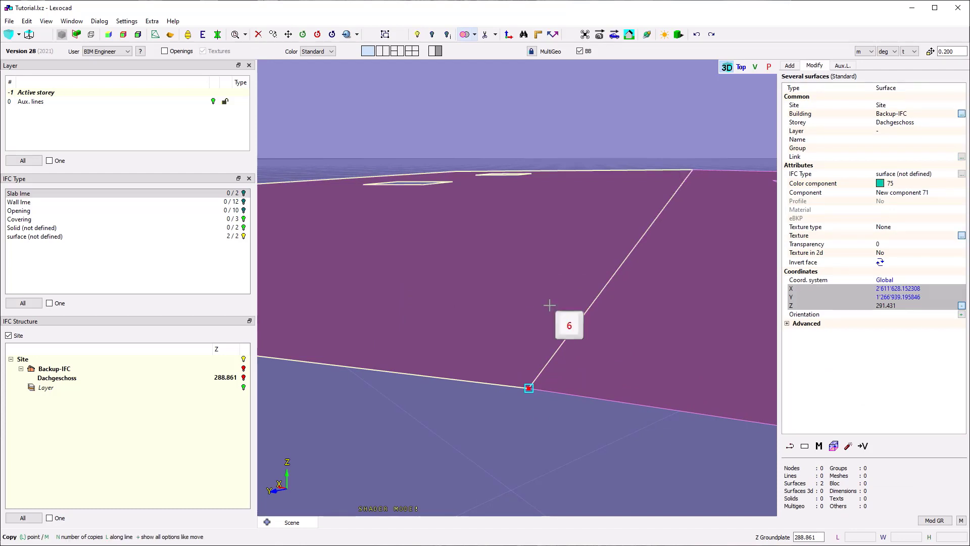
pyautogui.write('z.15')
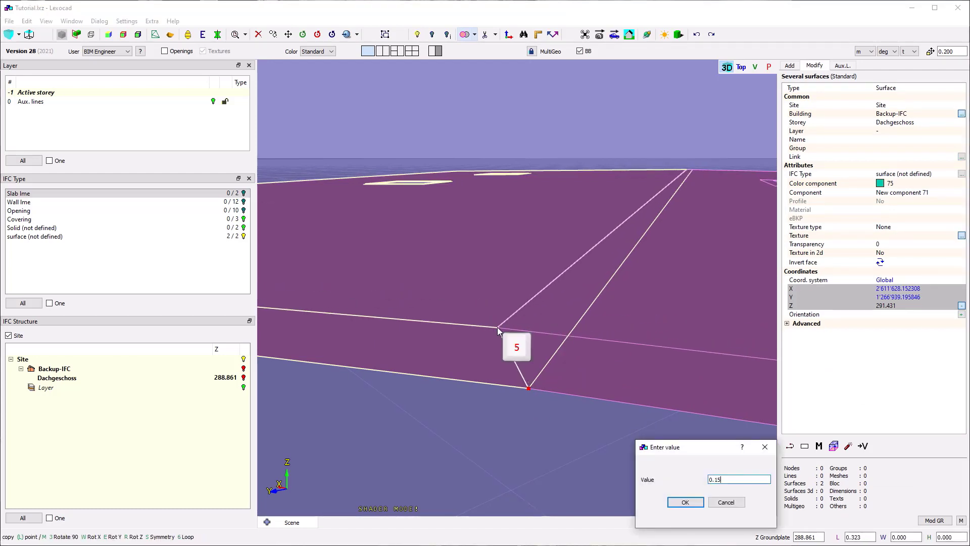
pyautogui.press('Return')
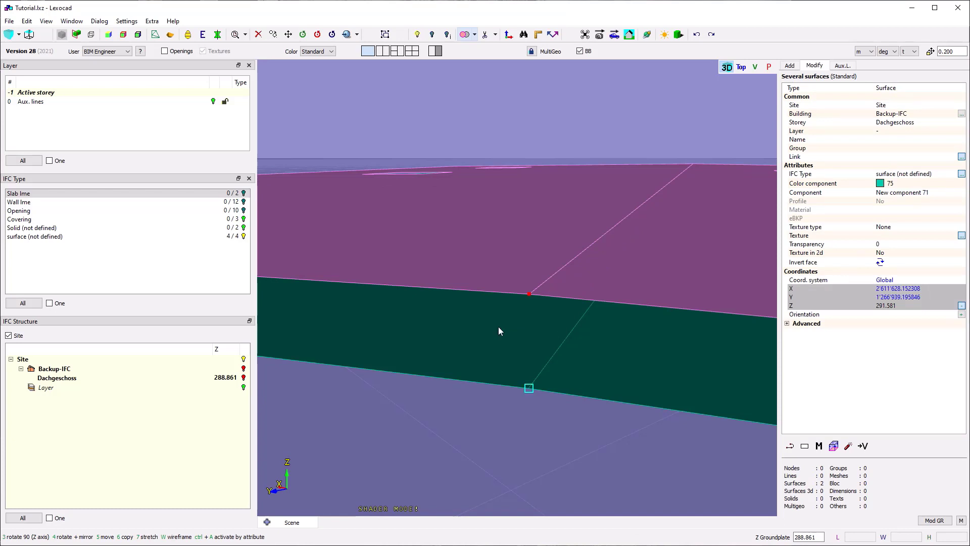
# - Extrude the lower of the two remaining surface pairs vertically by 0.15 m
pyautogui.click(582, 447)
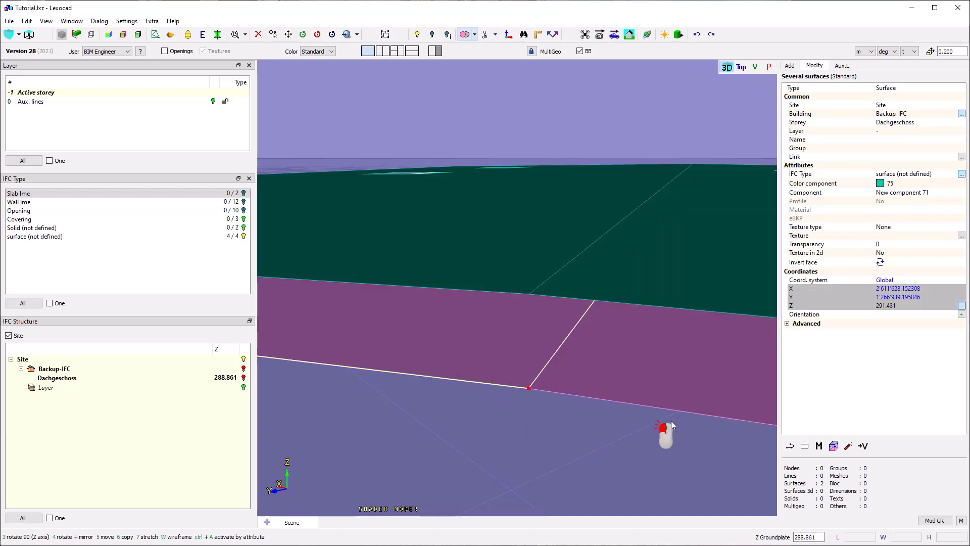
pyautogui.click(834, 445)
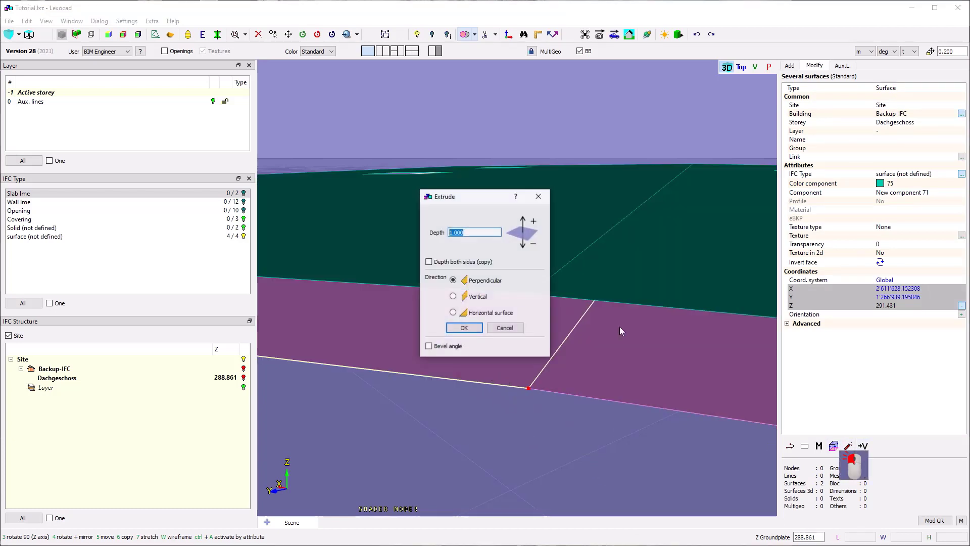
pyautogui.click(453, 296)
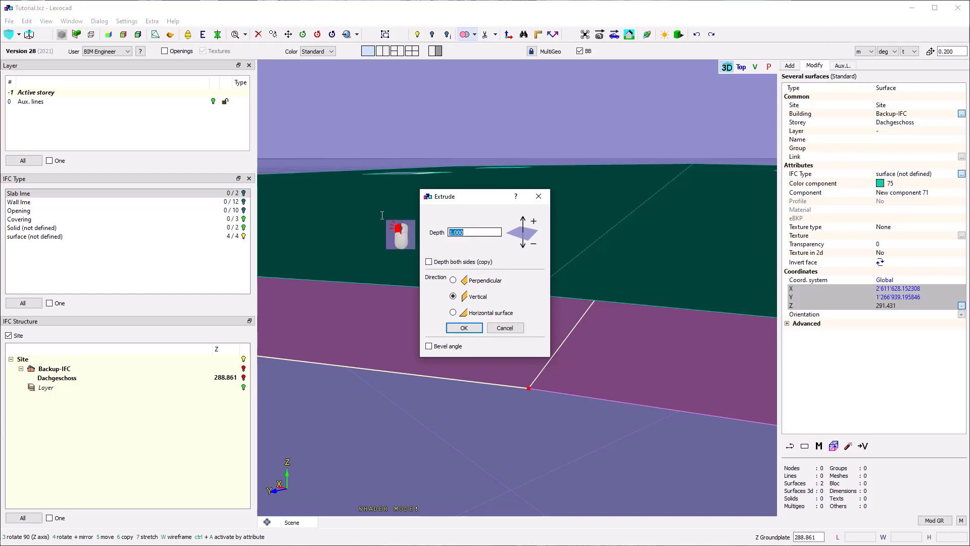
pyautogui.write('15')
pyautogui.press('Return')
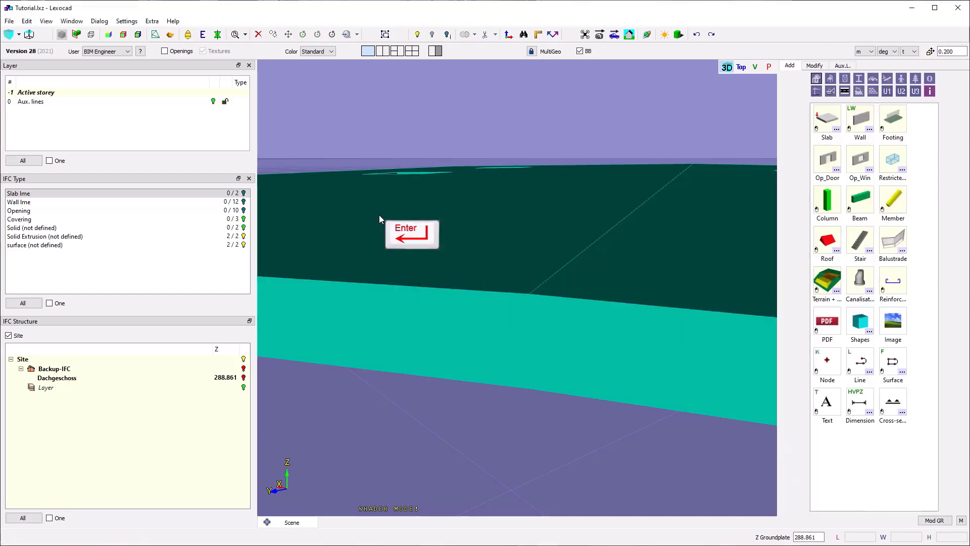
# - Merge the two 0.15 m thick extrusions into one solid and hide it
pyautogui.click(554, 356)
pyautogui.keyDown('shift'); pyautogui.click(489, 354); pyautogui.keyUp('shift')
pyautogui.click(464, 35)
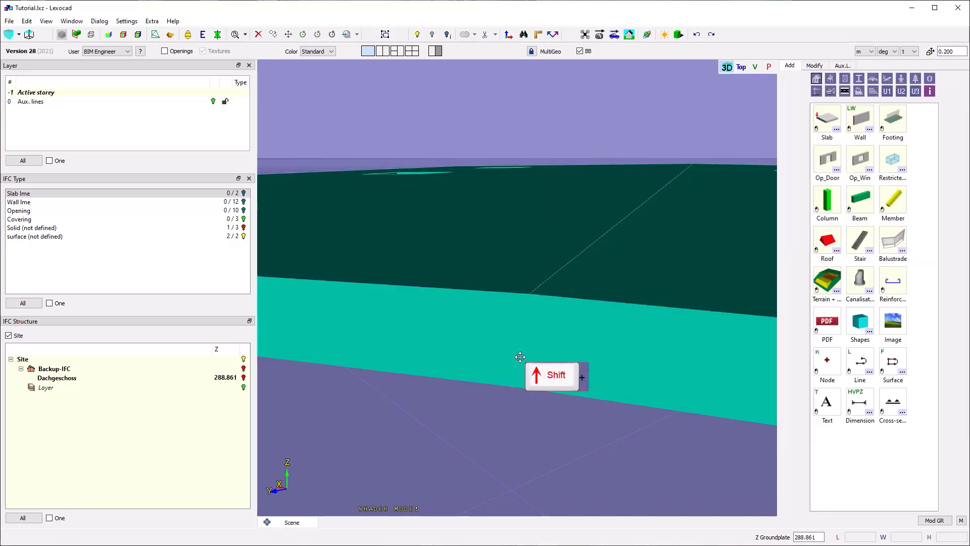
pyautogui.click(547, 350)
pyautogui.press('u')
# - Extrude the last pair of sloped surfaces vertically by 0.050 m and merge the two parts into one solid
pyautogui.click(429, 228)
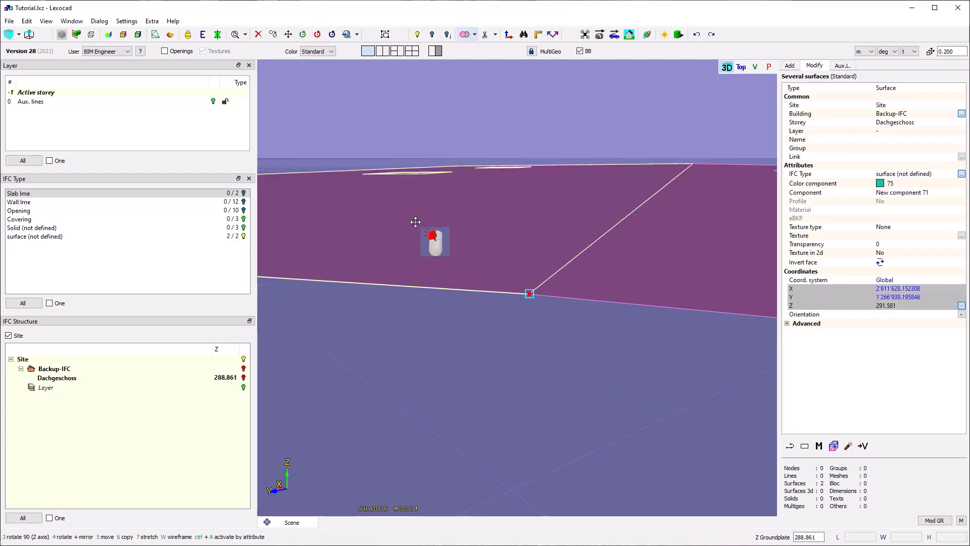
pyautogui.click(834, 446)
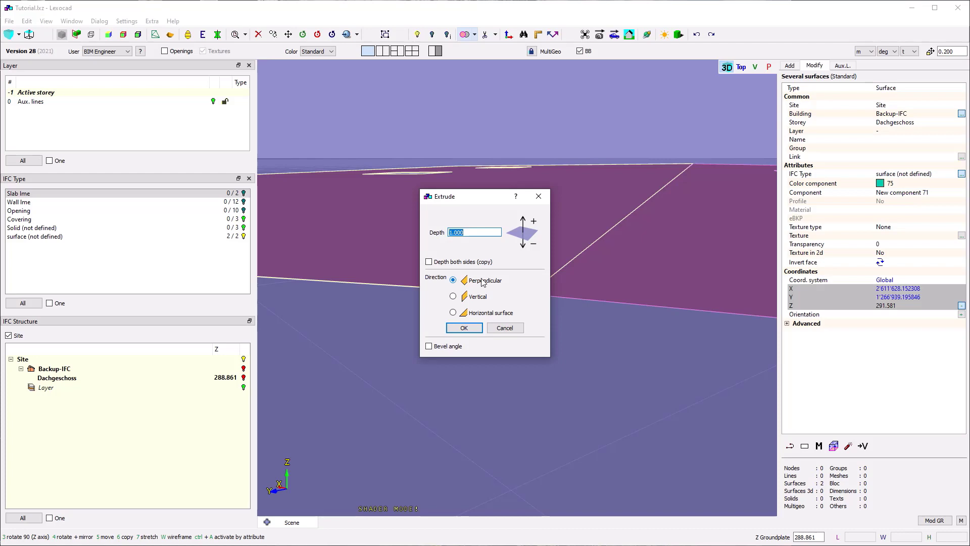
pyautogui.write('0.050')
pyautogui.click(480, 297)
pyautogui.click(478, 329)
pyautogui.press('d')
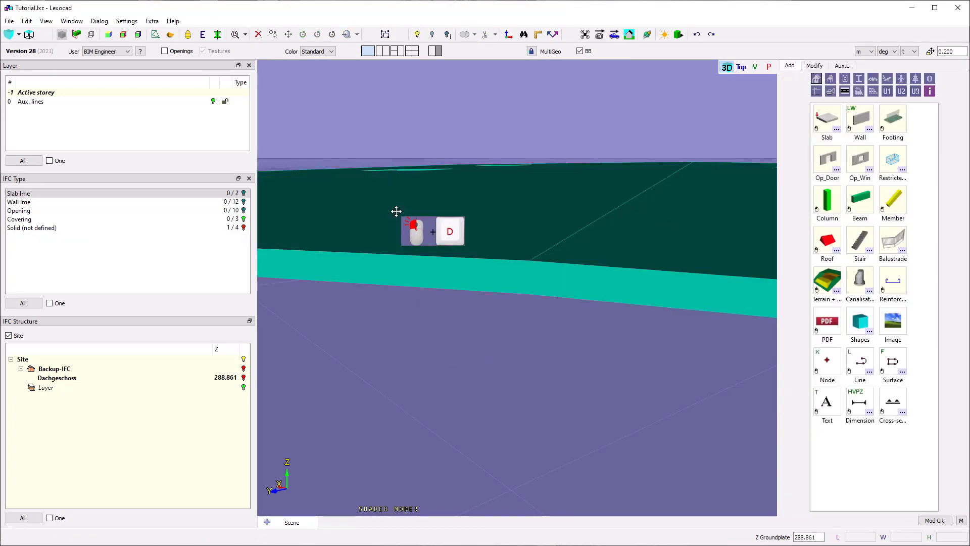
# - Hide the top layer solid and show all hidden roof layers again
pyautogui.click(556, 239)
pyautogui.press('u')
pyautogui.press('j')
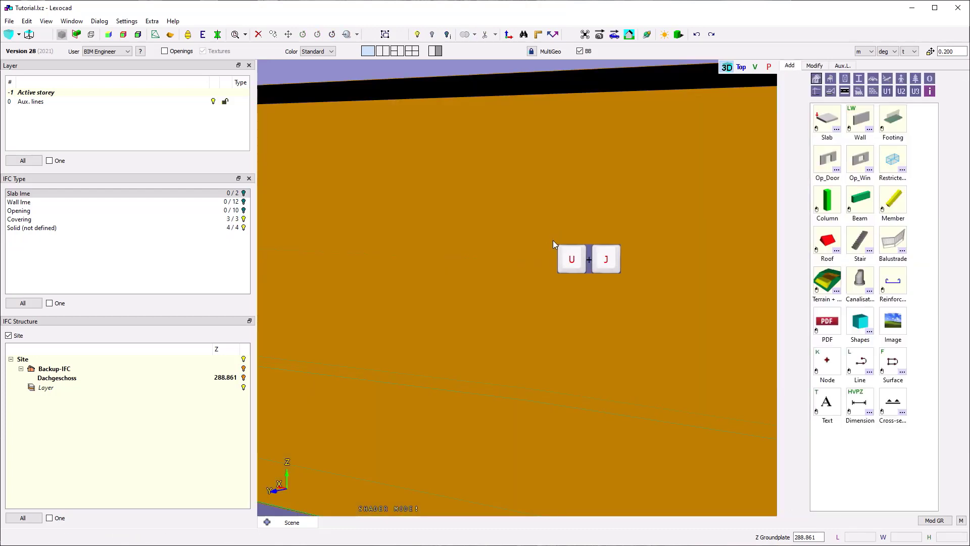
# - Hide the orange covering along the roof edge to expose the stacked layers
pyautogui.press('Escape')
pyautogui.moveTo(547, 214); pyautogui.dragTo(521, 352, button='right')
pyautogui.click(535, 219)
pyautogui.press('d')
# - Select the four undefined roof layer solids together and set their IFC type to Covering
pyautogui.click(522, 339)
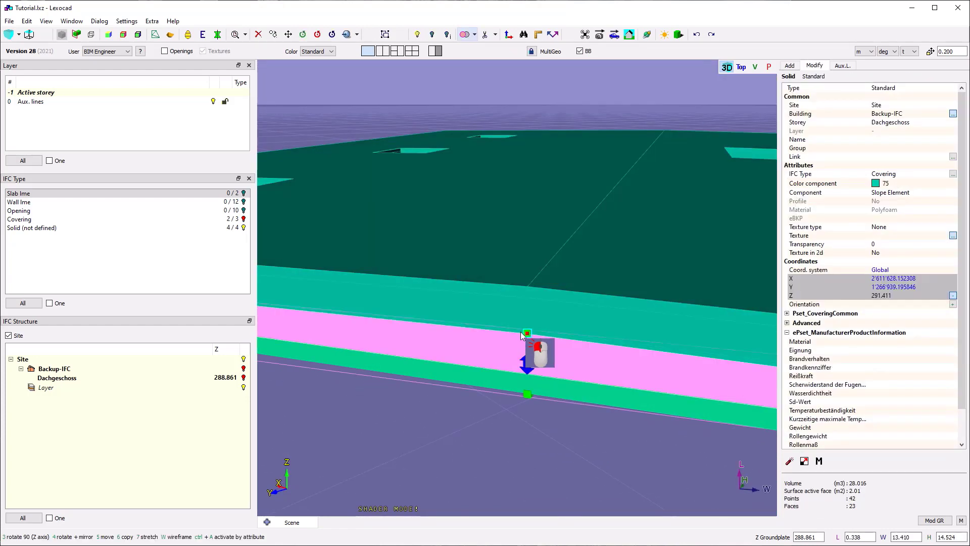
pyautogui.click(520, 314)
pyautogui.click(527, 287)
pyautogui.moveTo(526, 287); pyautogui.dragTo(546, 346, button='right')
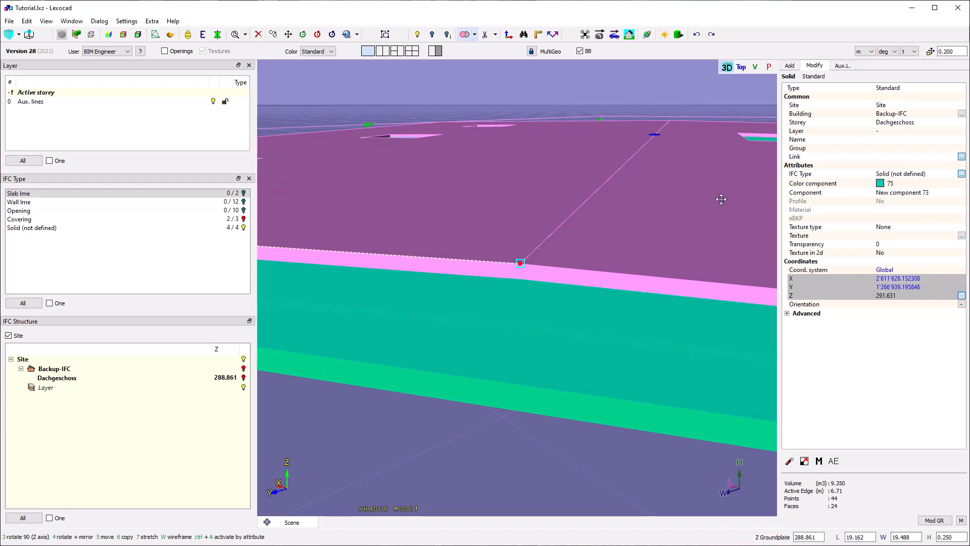
pyautogui.keyDown('shift'); pyautogui.click(529, 299); pyautogui.keyUp('shift')
pyautogui.moveTo(529, 303); pyautogui.dragTo(528, 331, button='right')
pyautogui.keyDown('shift'); pyautogui.click(527, 323); pyautogui.keyUp('shift')
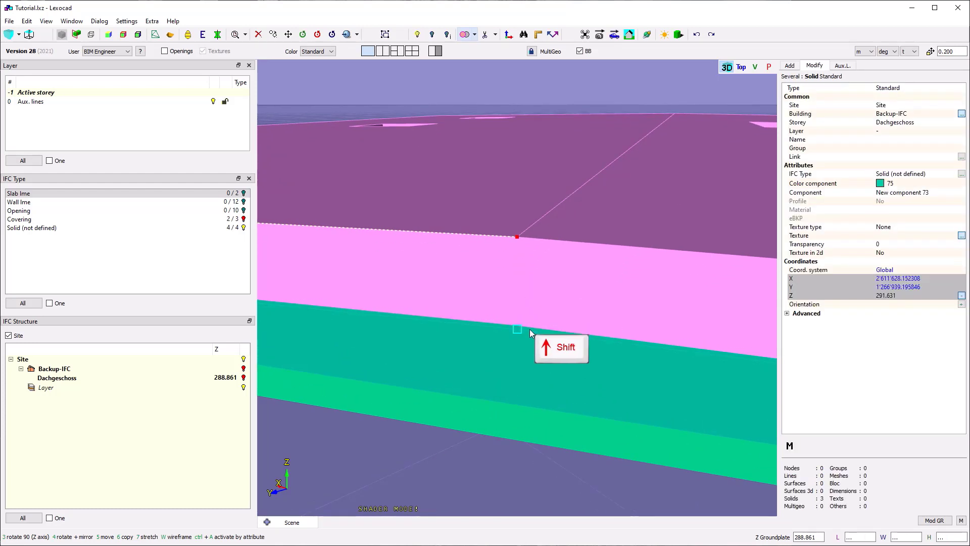
pyautogui.click(960, 174)
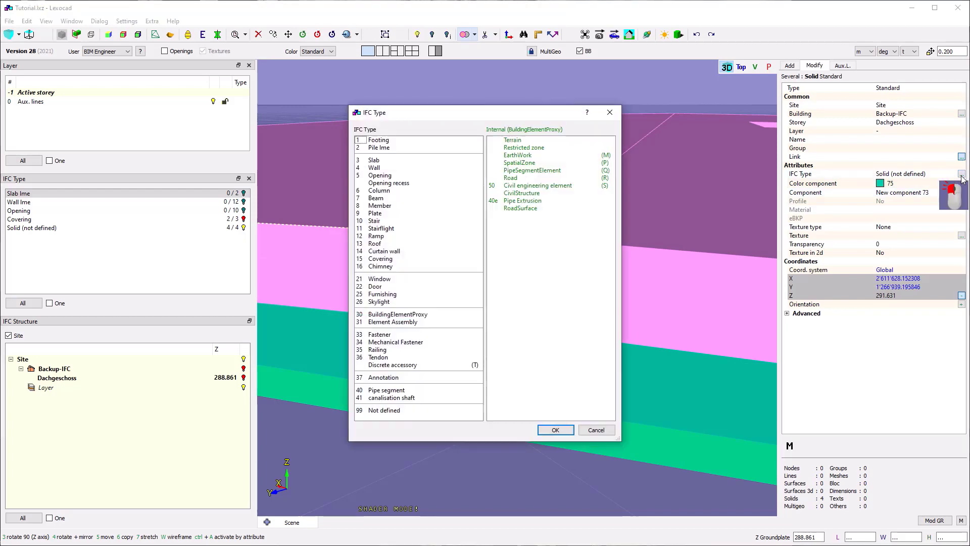
pyautogui.click(389, 258)
pyautogui.click(555, 429)
pyautogui.press('Escape')
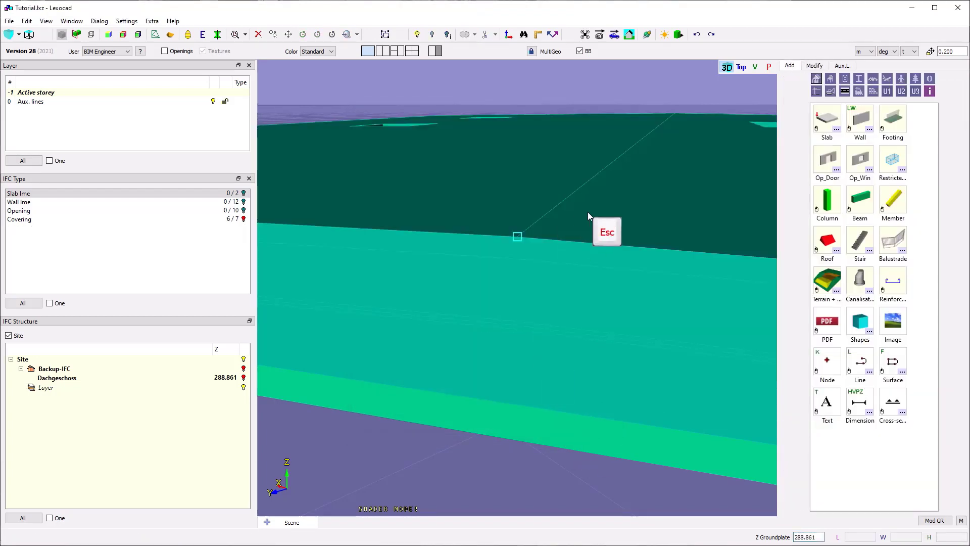
# - Assign the Greening component to the uppermost roof layer and Plants Substrate to the thick layer directly beneath it
pyautogui.click(588, 216)
pyautogui.click(889, 193)
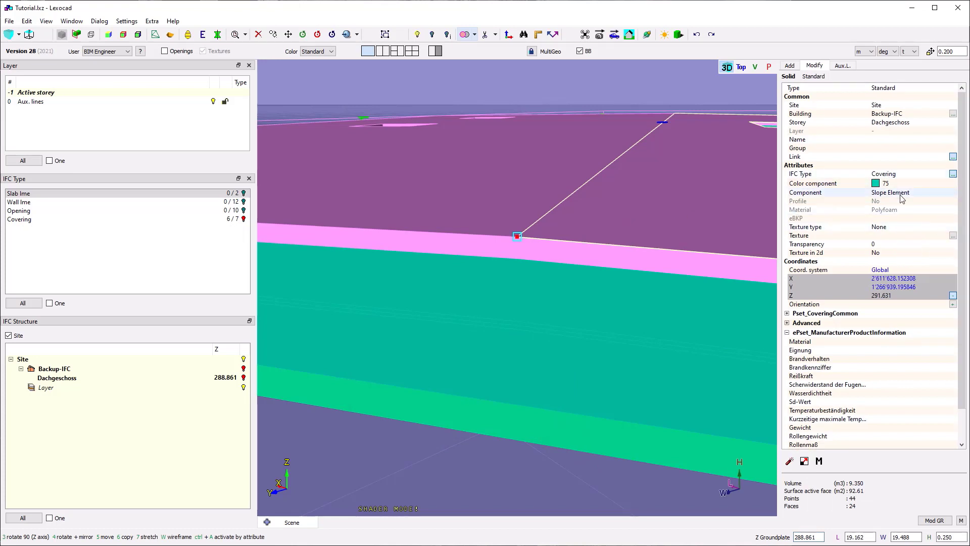
pyautogui.click(889, 238)
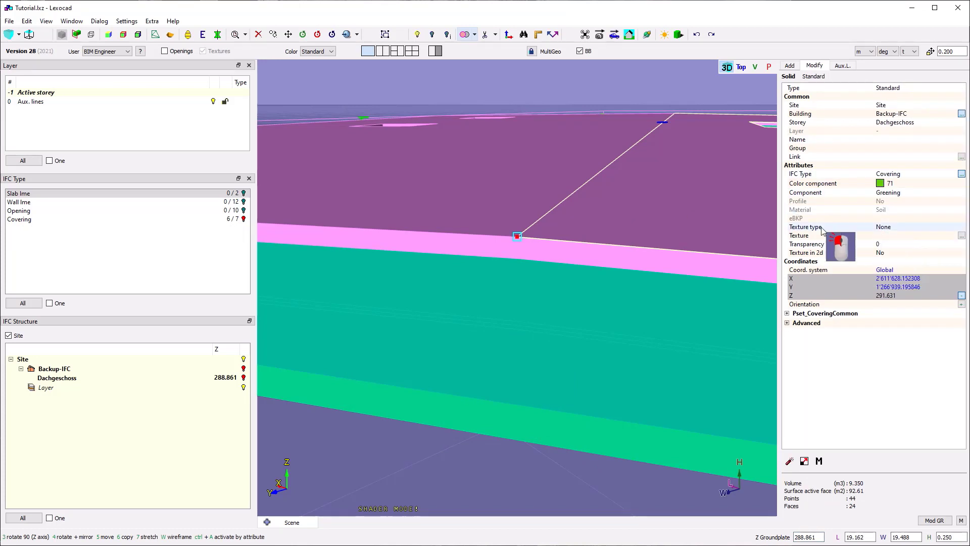
pyautogui.click(522, 267)
pyautogui.click(899, 194)
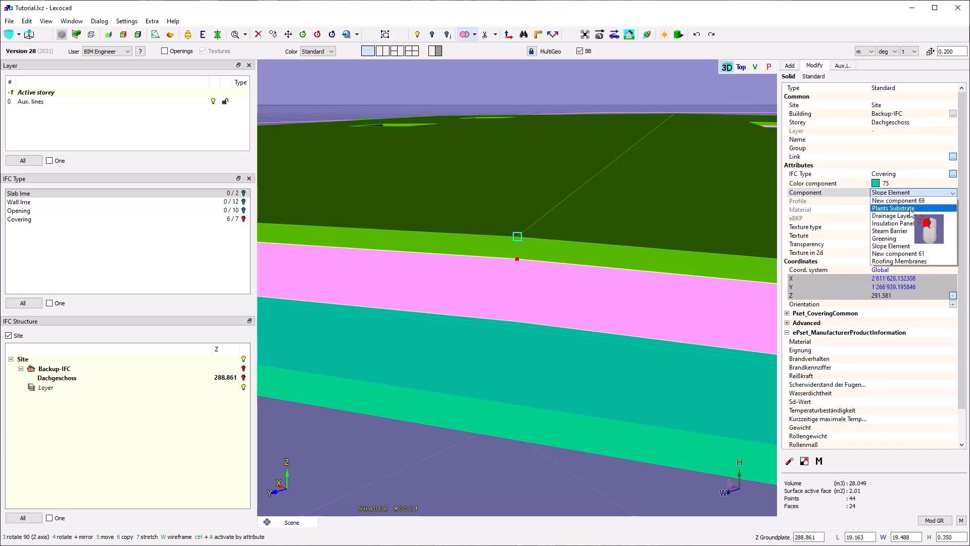
pyautogui.click(915, 217)
pyautogui.press('Escape')
# - Assign the Drainage Layer component to the thin layer under the substrate and Roofing Membranes to the thin layer below that
pyautogui.click(520, 323)
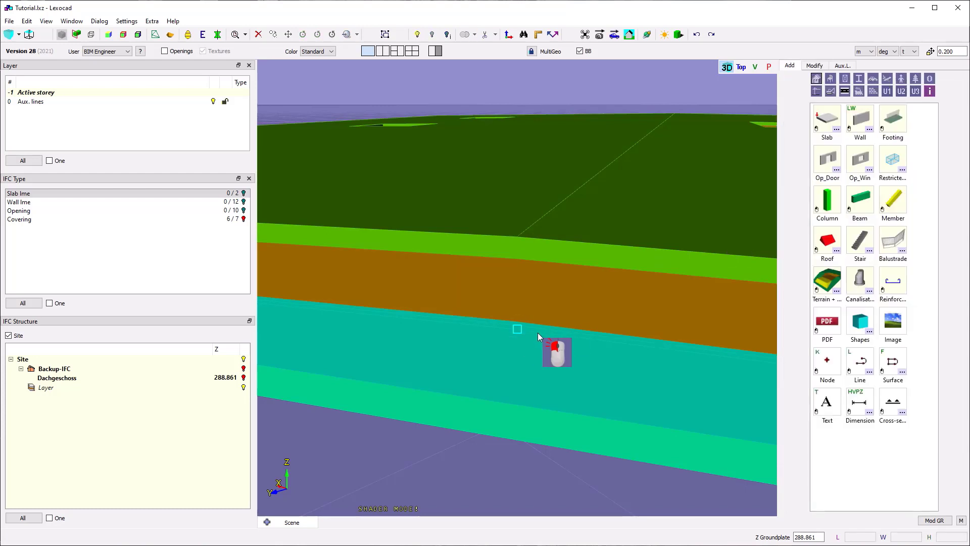
pyautogui.click(909, 194)
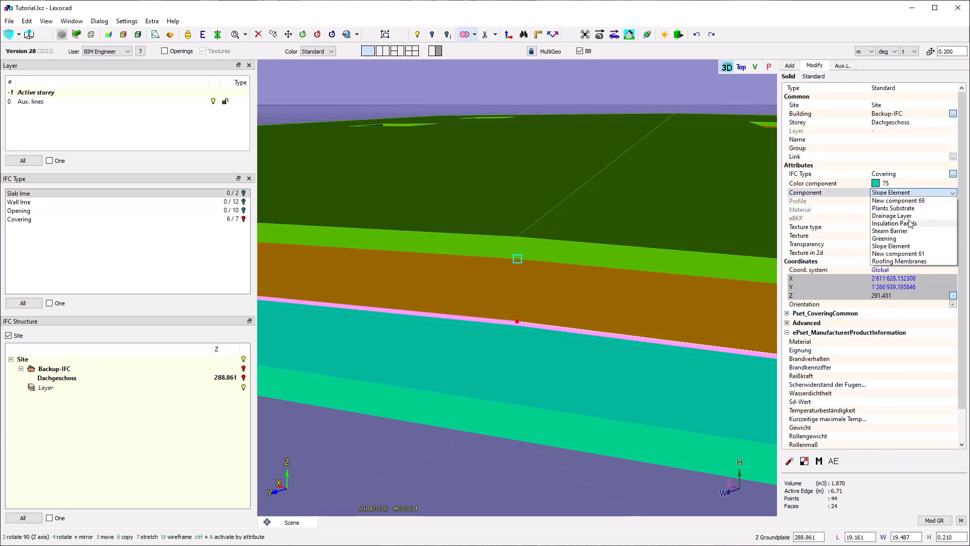
pyautogui.click(908, 218)
pyautogui.scroll(4, 528, 326)
pyautogui.press('Escape')
pyautogui.click(532, 332)
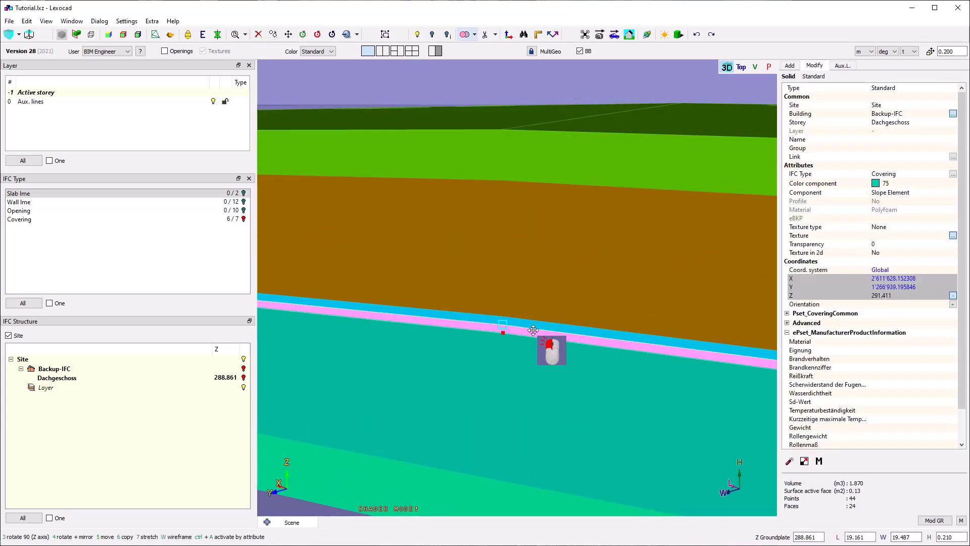
pyautogui.click(909, 192)
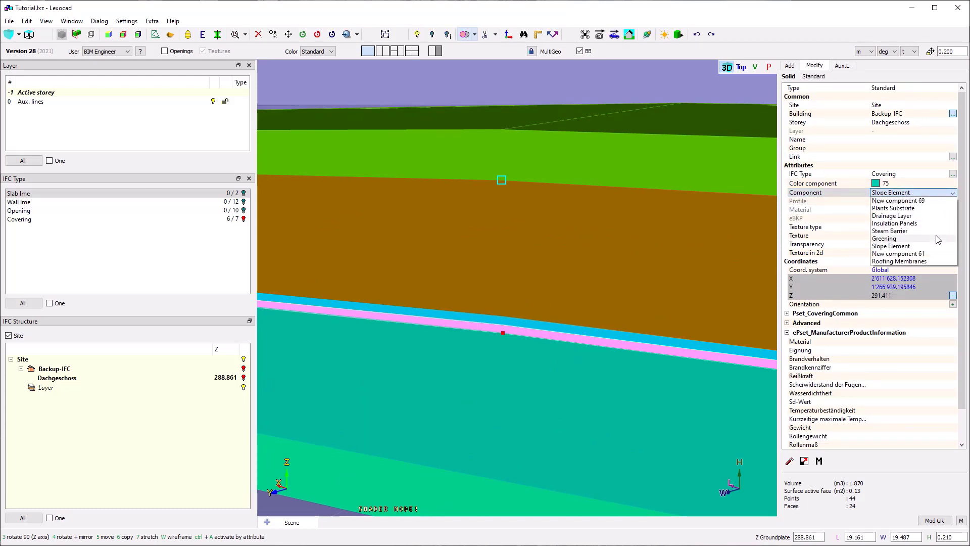
pyautogui.click(915, 262)
pyautogui.press('Escape')
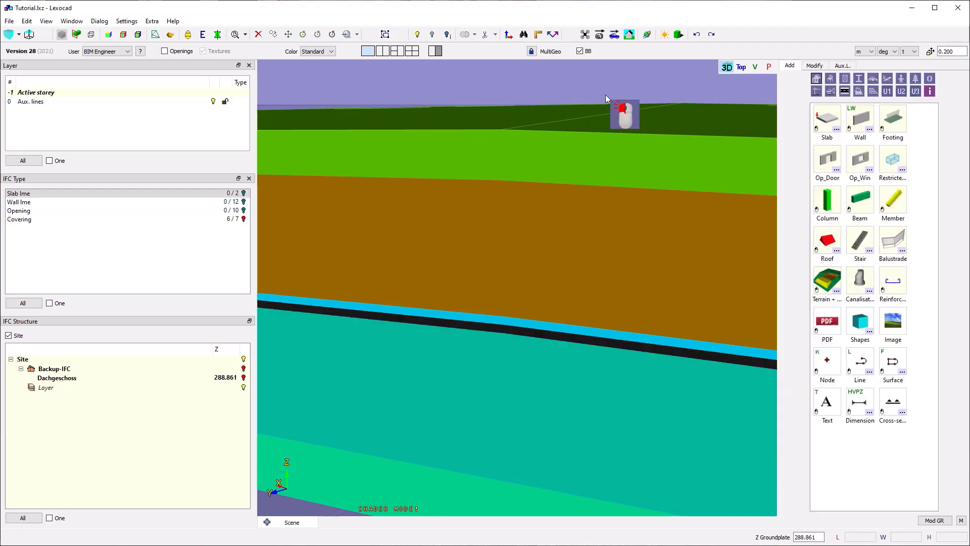
# - Show the hidden edge covering again with the other roof coverings and save the project
pyautogui.scroll(-5, 529, 292)
pyautogui.scroll(-6, 518, 267)
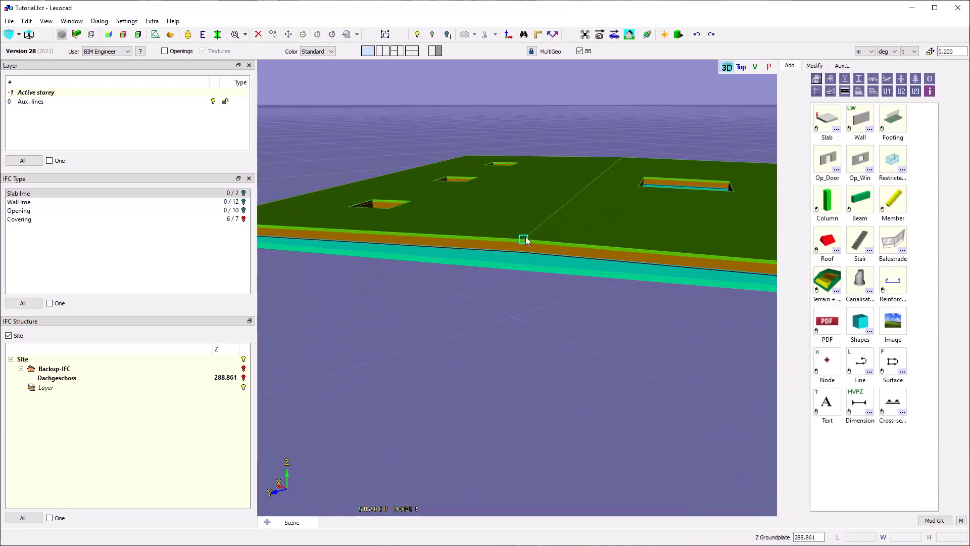
pyautogui.moveTo(616, 239); pyautogui.dragTo(637, 256, button='right')
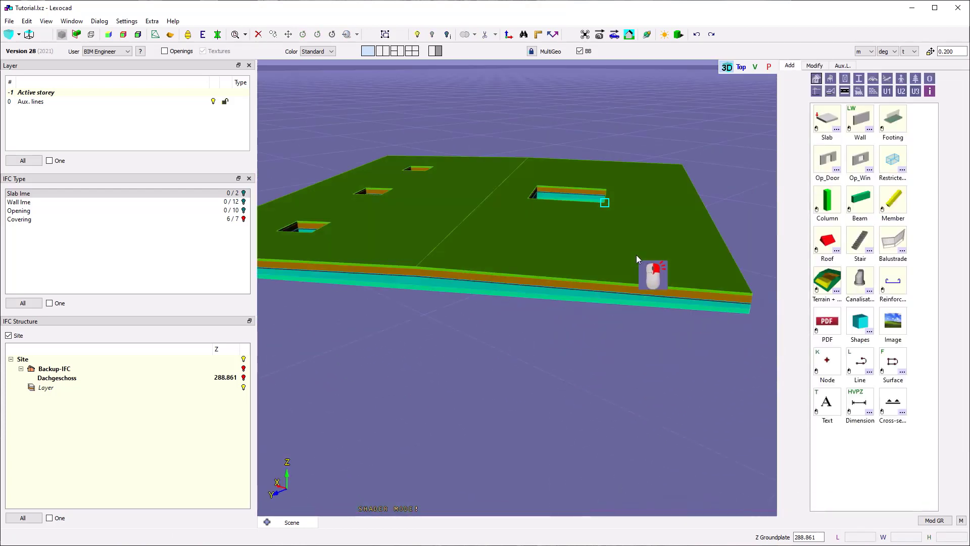
pyautogui.moveTo(380, 258); pyautogui.dragTo(559, 248, button='right')
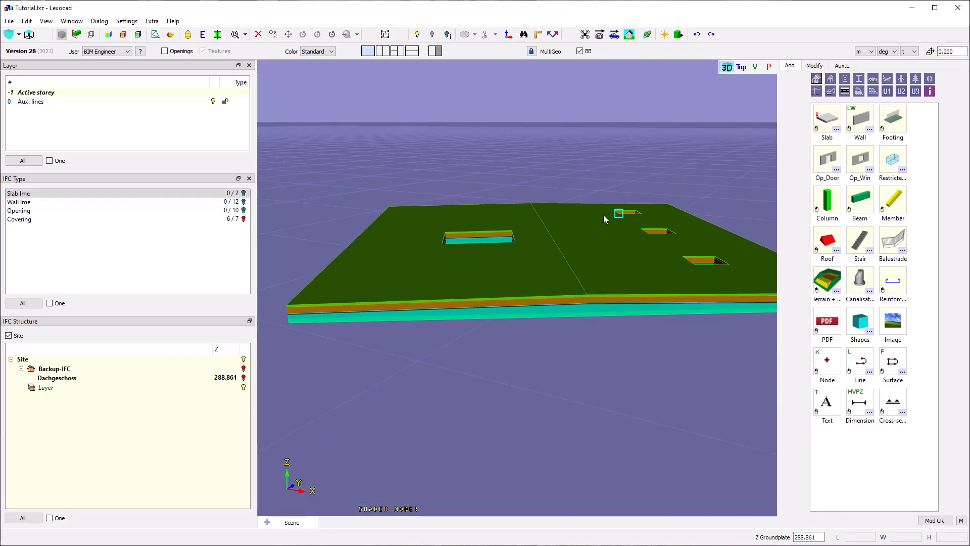
pyautogui.moveTo(603, 214); pyautogui.dragTo(529, 240, button='right')
pyautogui.press('2')
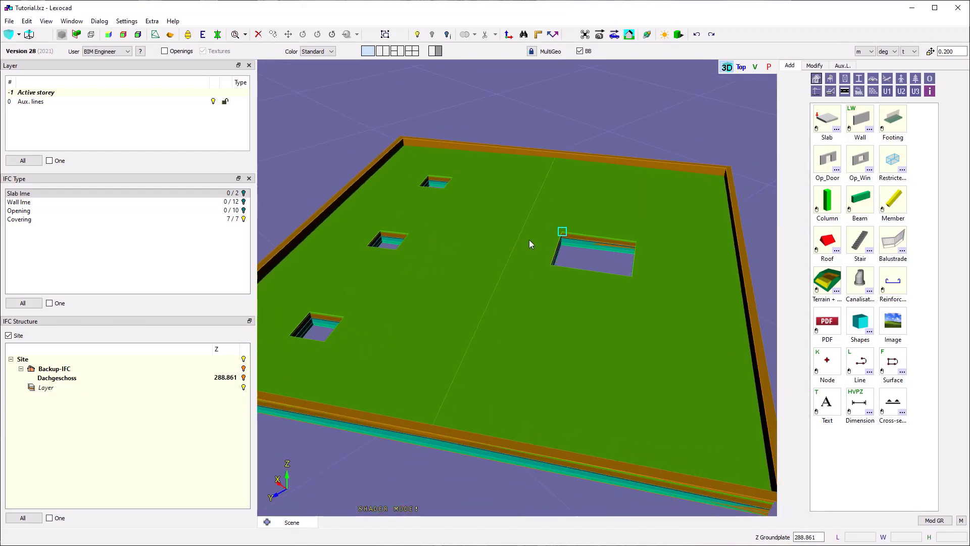
pyautogui.scroll(-3, 520, 235)
pyautogui.hotkey('ctrl', 's')
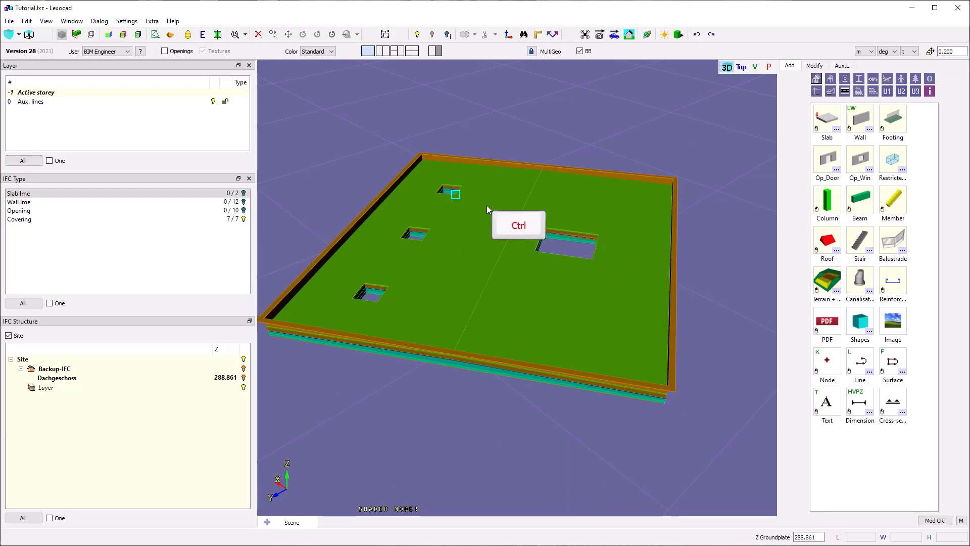
# - Review the project's material list and the Component manager filtered to only used components
pyautogui.scroll(5, 553, 220)
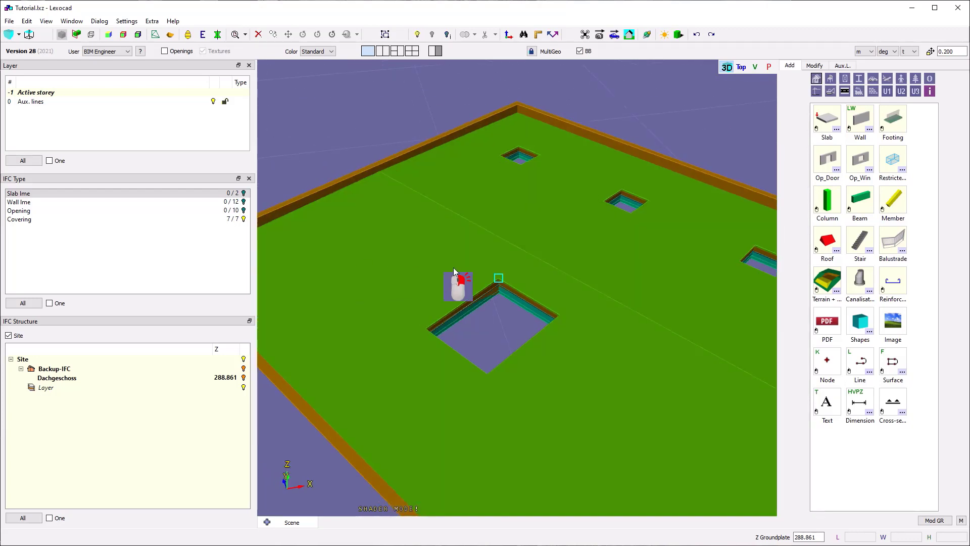
pyautogui.moveTo(461, 133); pyautogui.dragTo(483, 154, button='middle')
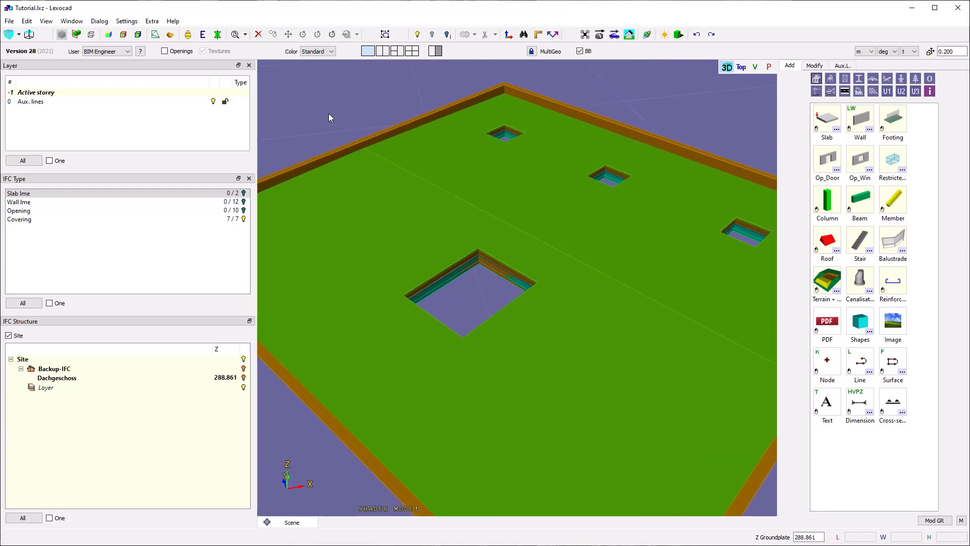
pyautogui.click(99, 21)
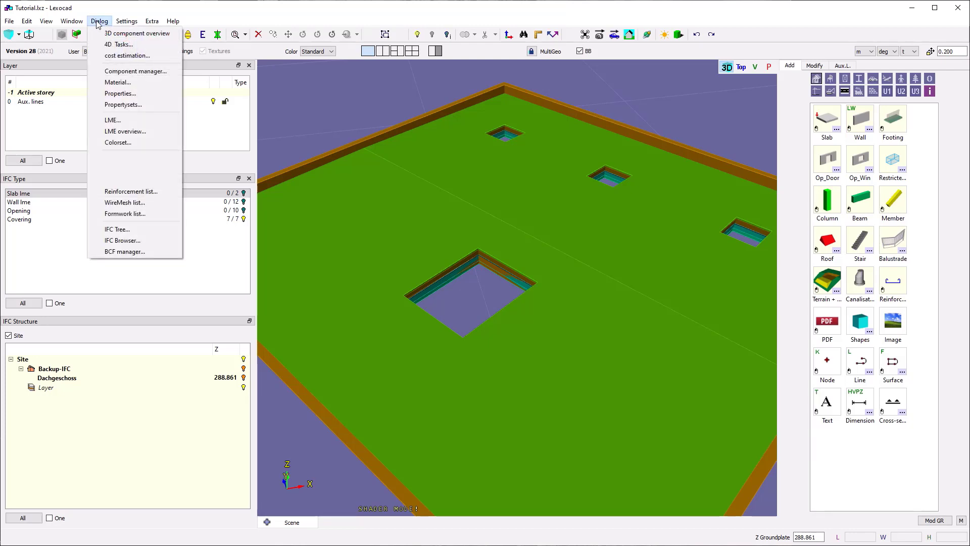
pyautogui.click(118, 82)
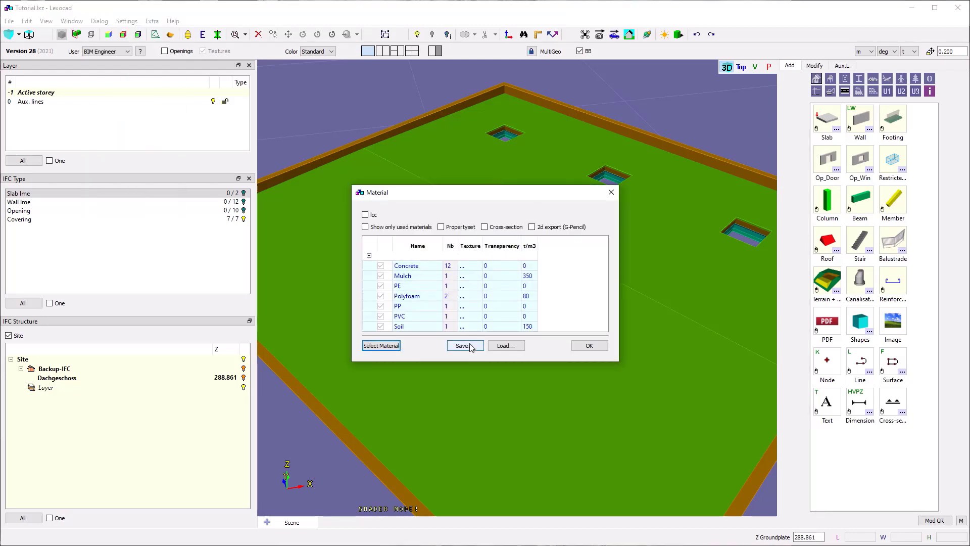
pyautogui.click(610, 193)
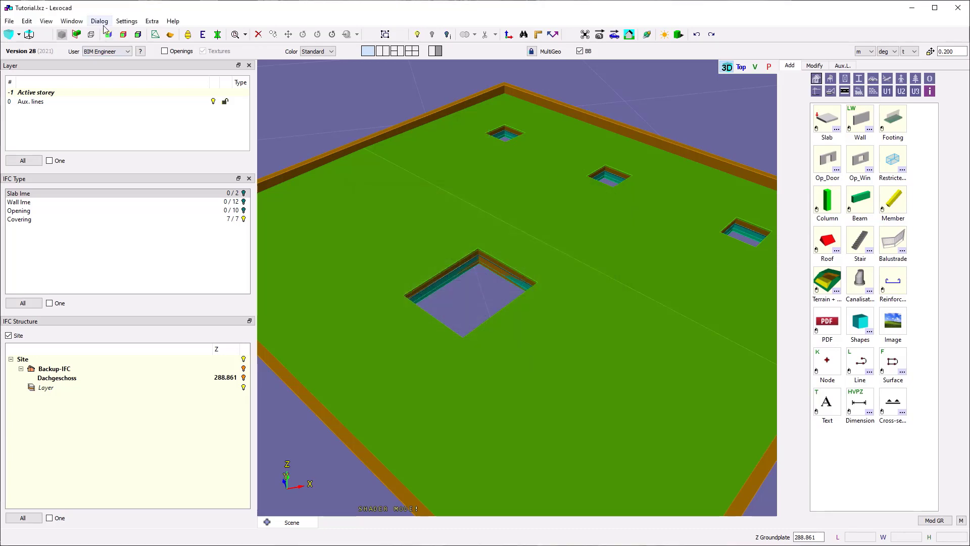
pyautogui.click(104, 23)
pyautogui.click(128, 72)
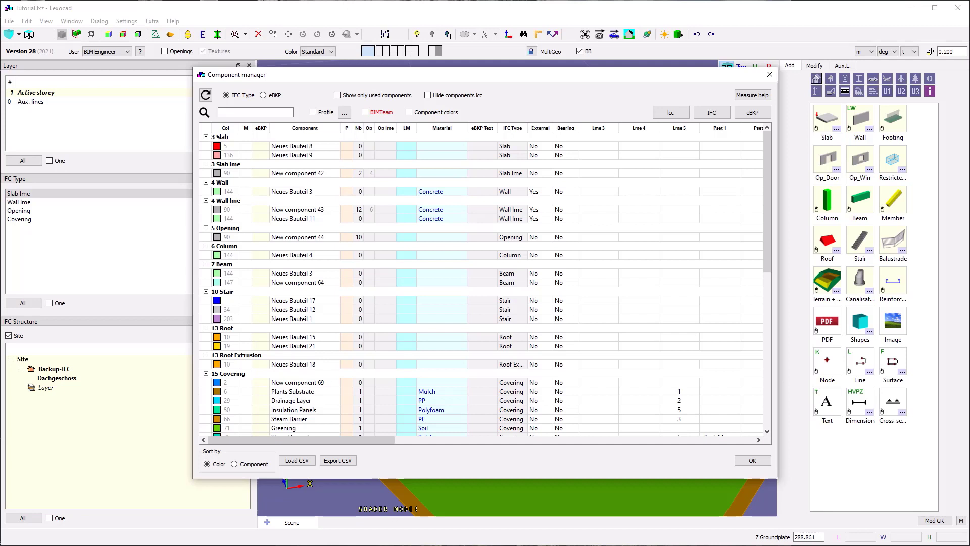
pyautogui.click(337, 95)
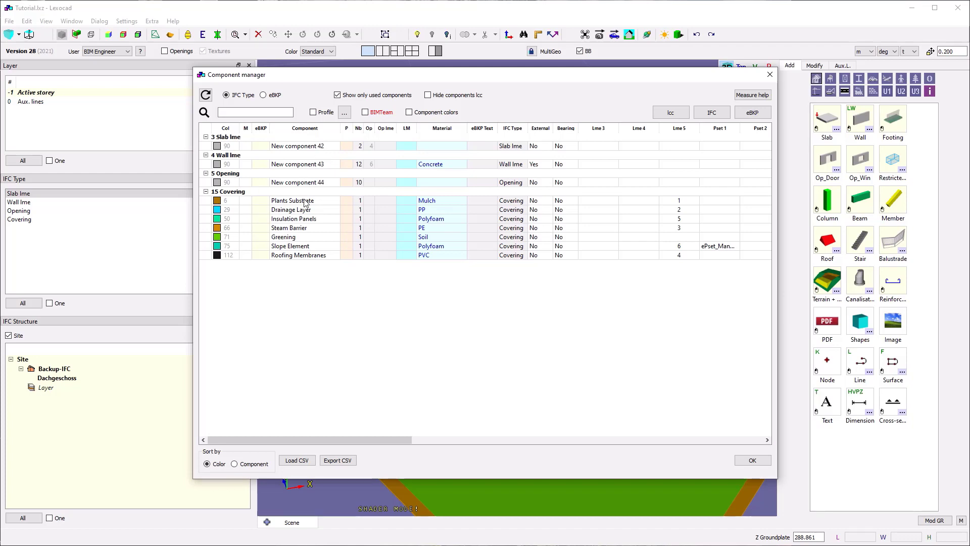
pyautogui.click(769, 74)
# - Examine the property set assigned to the Slope Element covering in the LME dialog
pyautogui.click(99, 21)
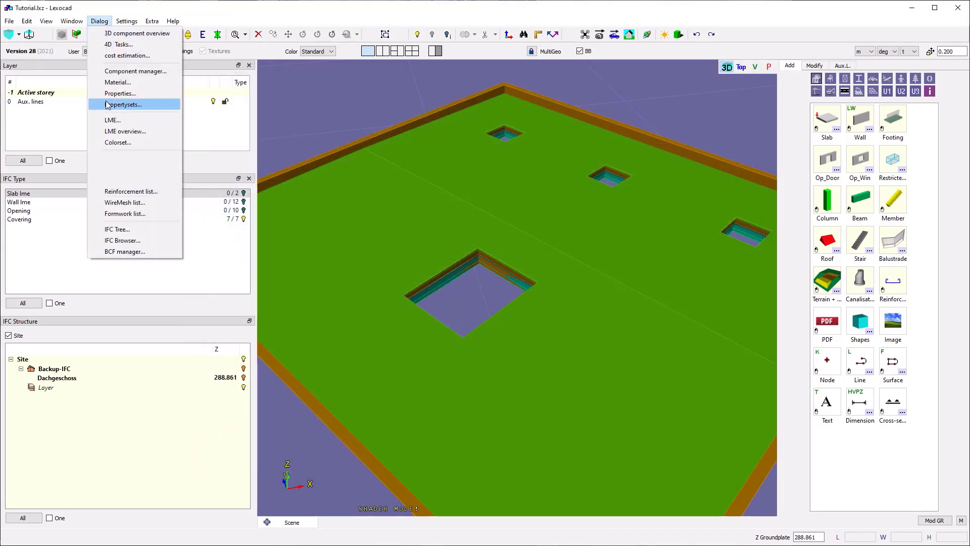
pyautogui.click(112, 120)
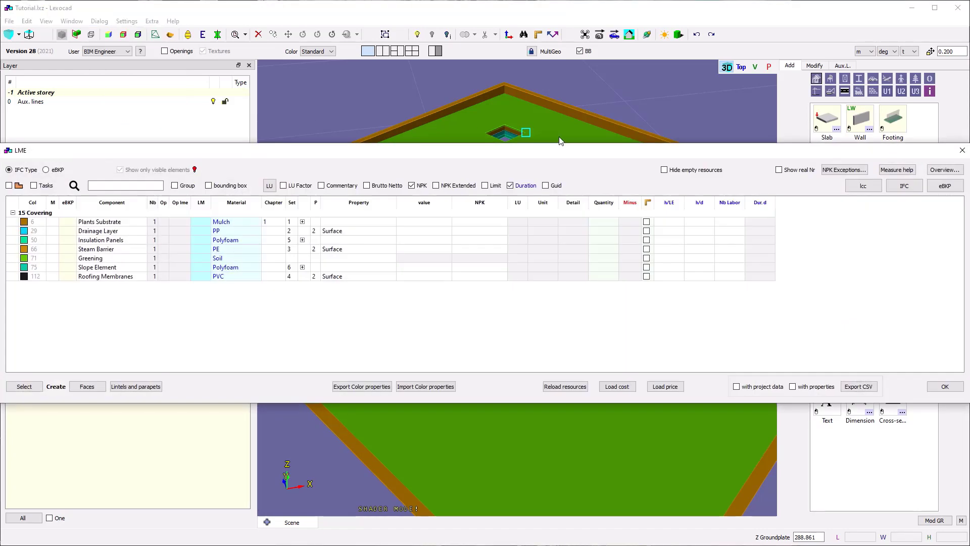
pyautogui.moveTo(431, 154); pyautogui.dragTo(445, 141)
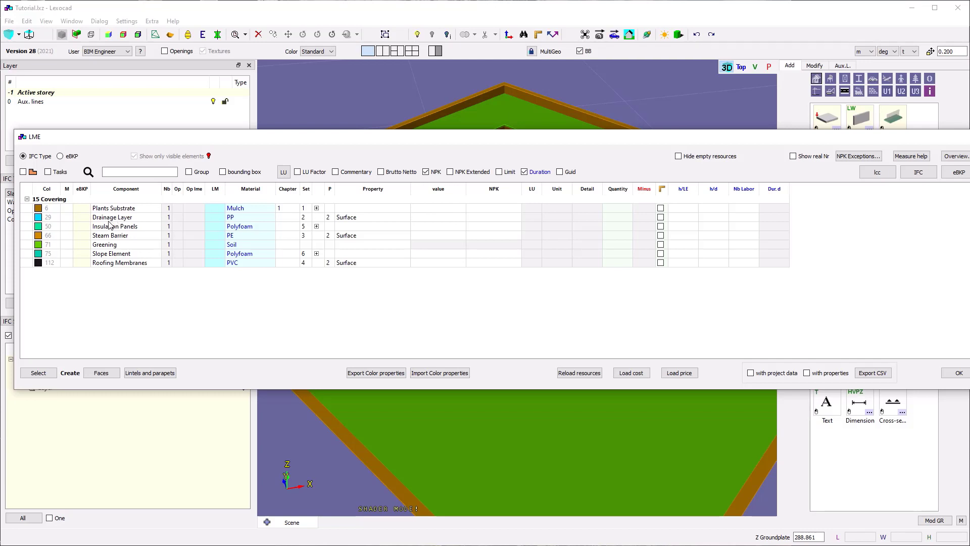
pyautogui.click(116, 255)
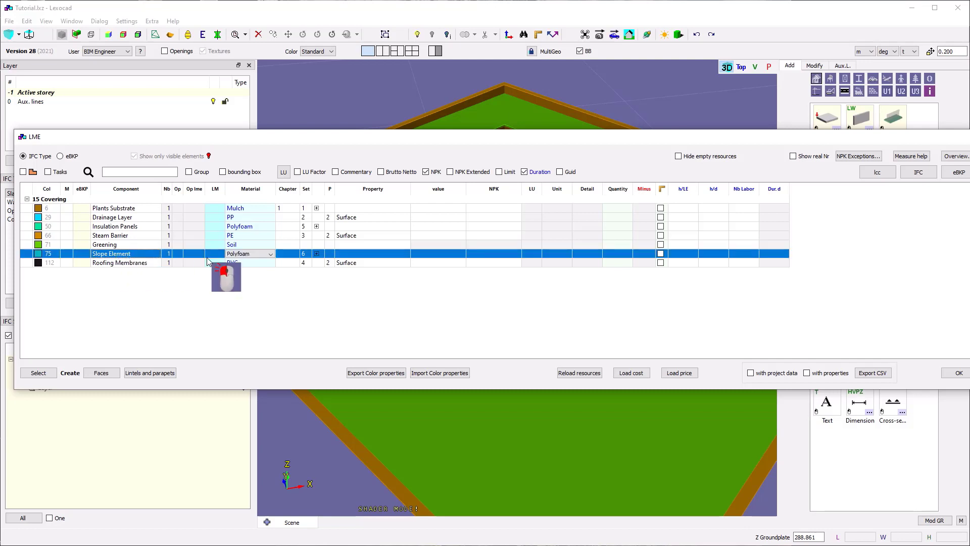
pyautogui.click(316, 254)
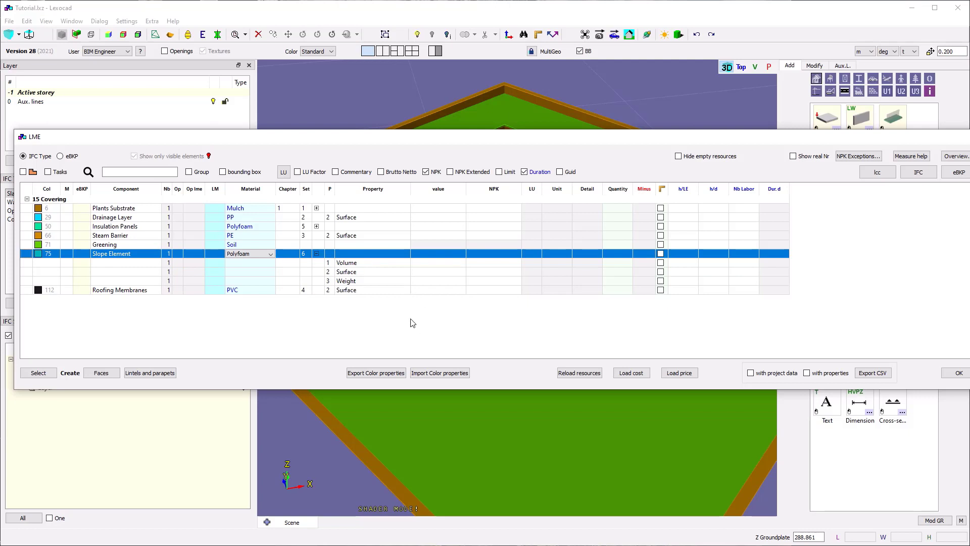
pyautogui.click(358, 266)
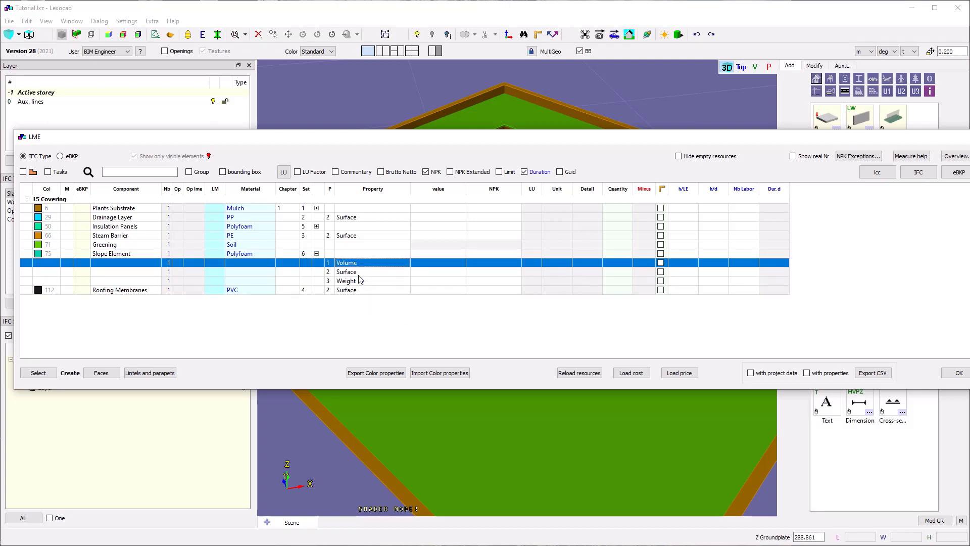
pyautogui.click(365, 271)
pyautogui.click(369, 283)
pyautogui.click(373, 303)
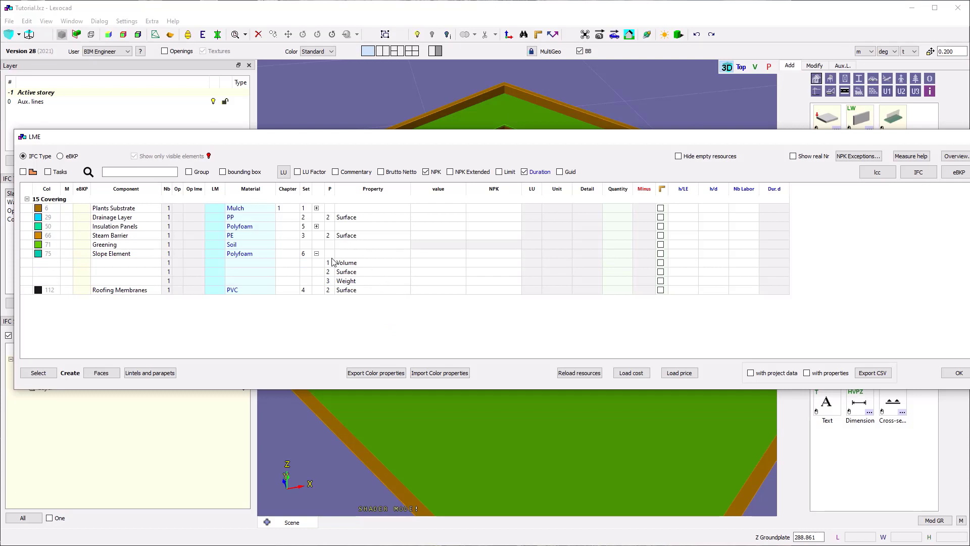
pyautogui.click(317, 254)
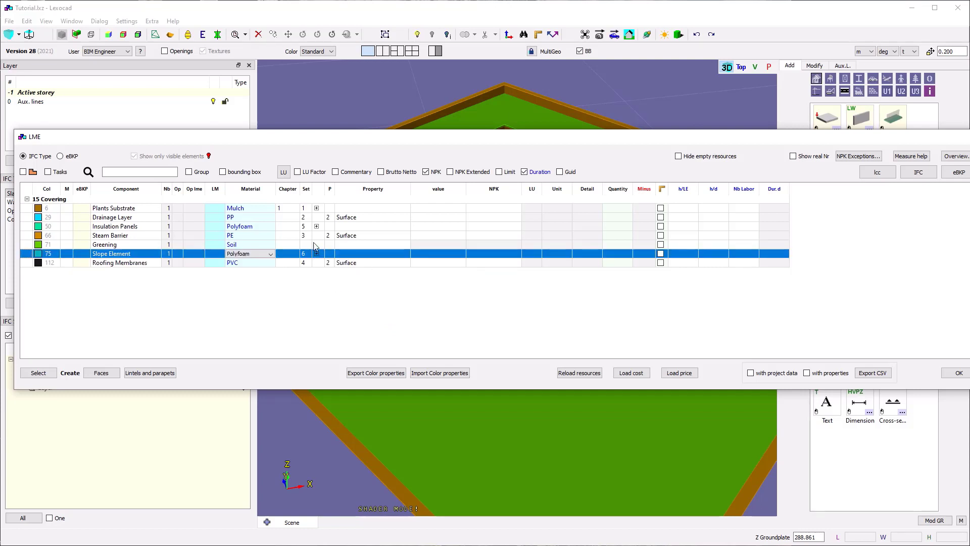
# - Add a new property to the Greening component in the LME dialog
pyautogui.click(69, 247)
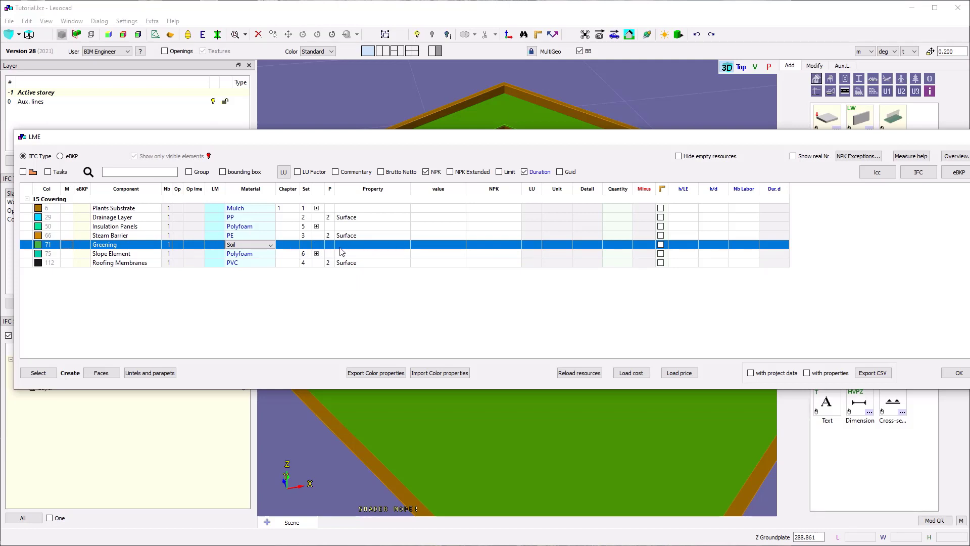
pyautogui.rightClick(381, 249)
pyautogui.click(394, 253)
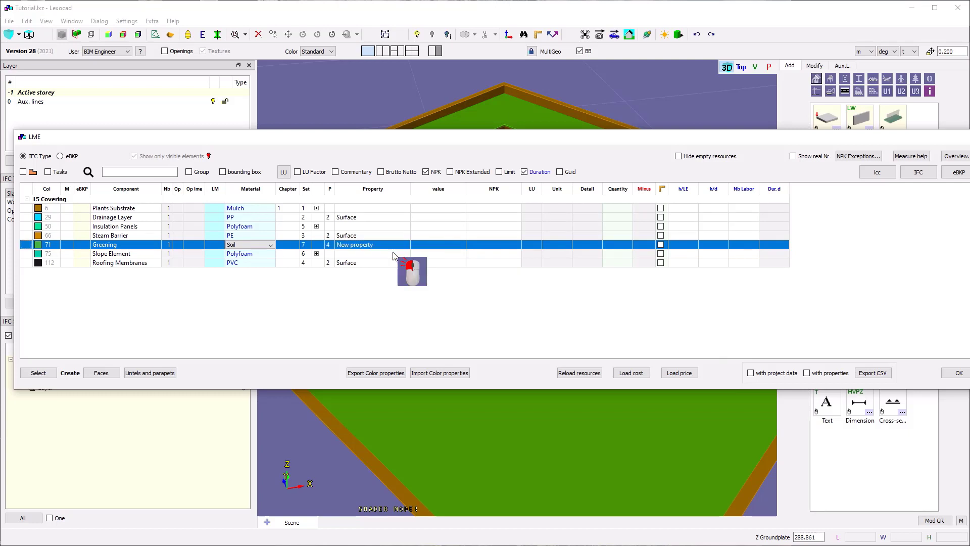
# - Add two more new properties to the Greening component so it has three property rows
pyautogui.rightClick(379, 254)
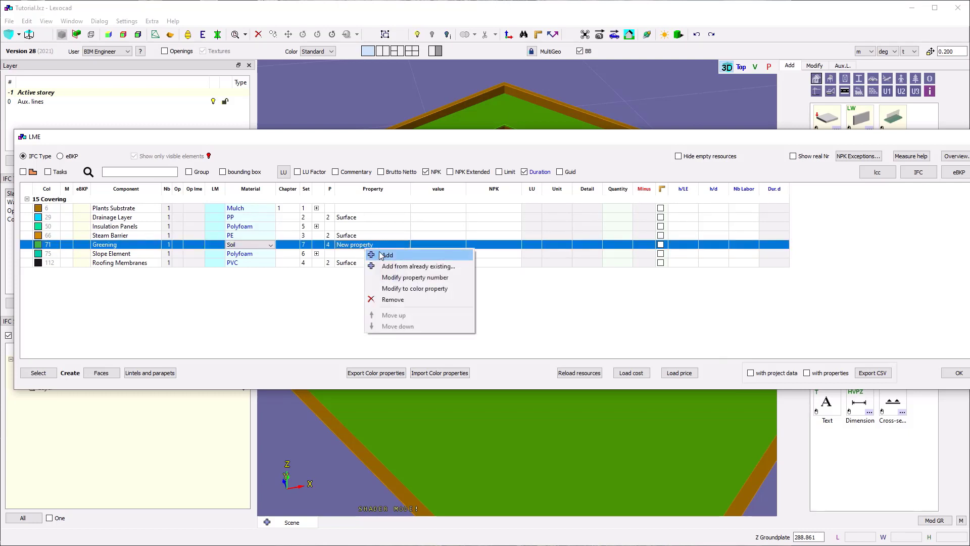
pyautogui.click(384, 255)
pyautogui.rightClick(379, 258)
pyautogui.click(392, 266)
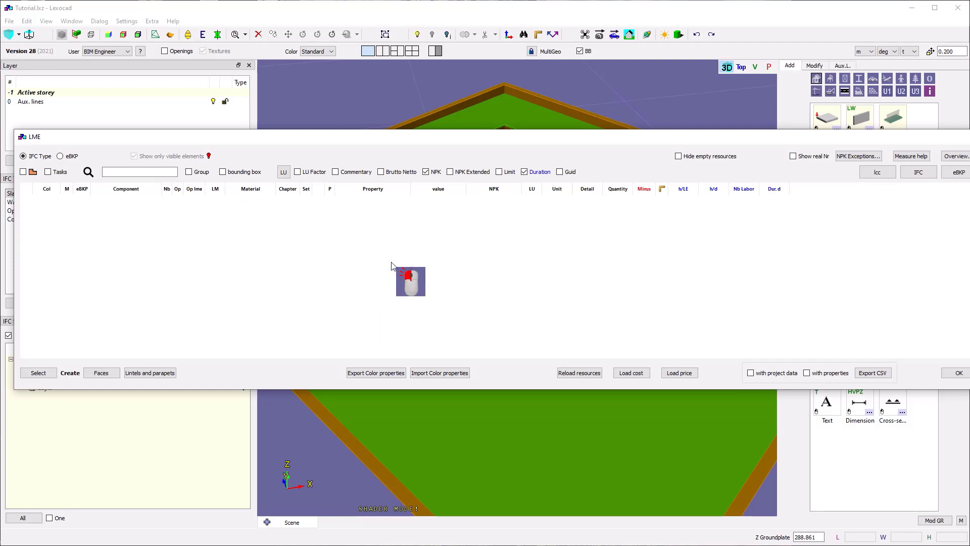
# - Name the Greening component's three new properties Surface, Volume and Weight, in that order
pyautogui.click(365, 254)
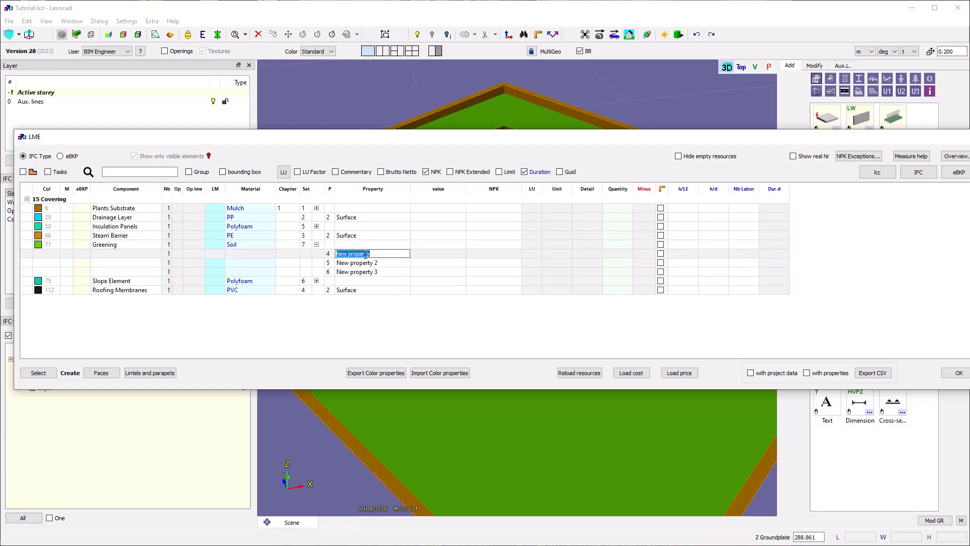
pyautogui.write('Surface')
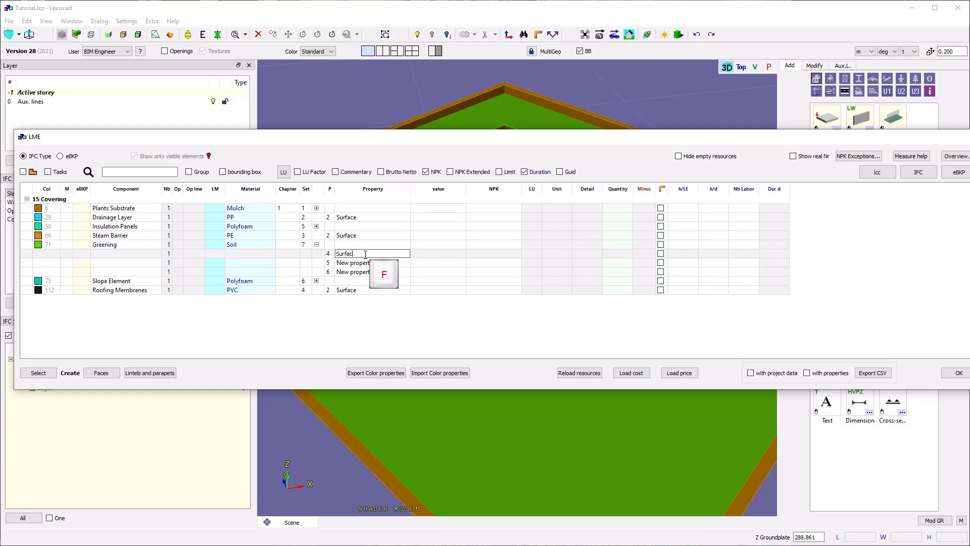
pyautogui.press('Return')
pyautogui.click(379, 263)
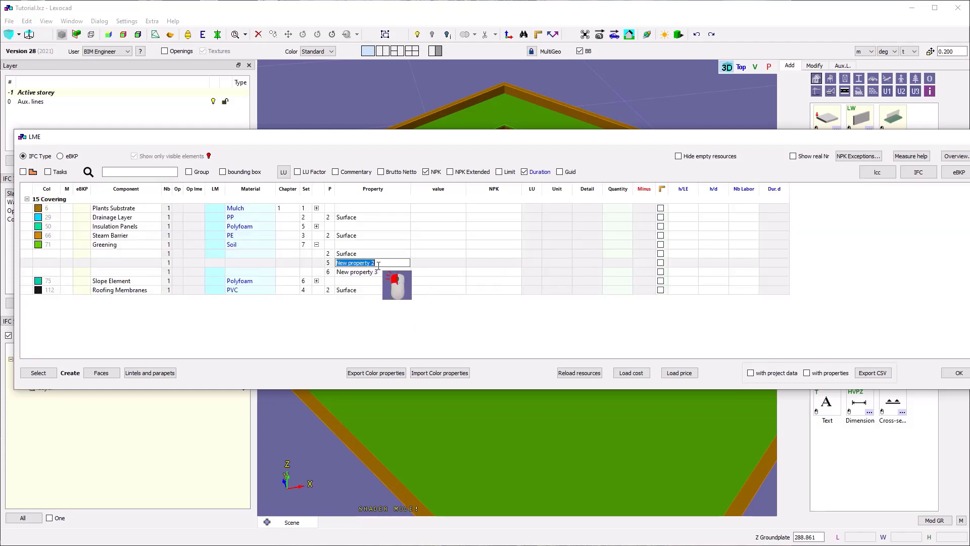
pyautogui.write('Volume')
pyautogui.press('Return')
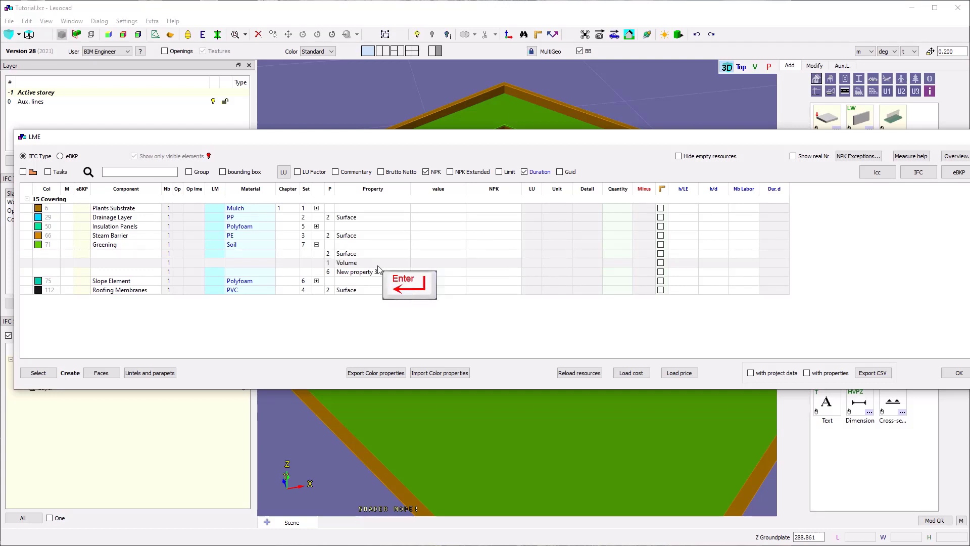
pyautogui.click(381, 271)
pyautogui.write('Weight')
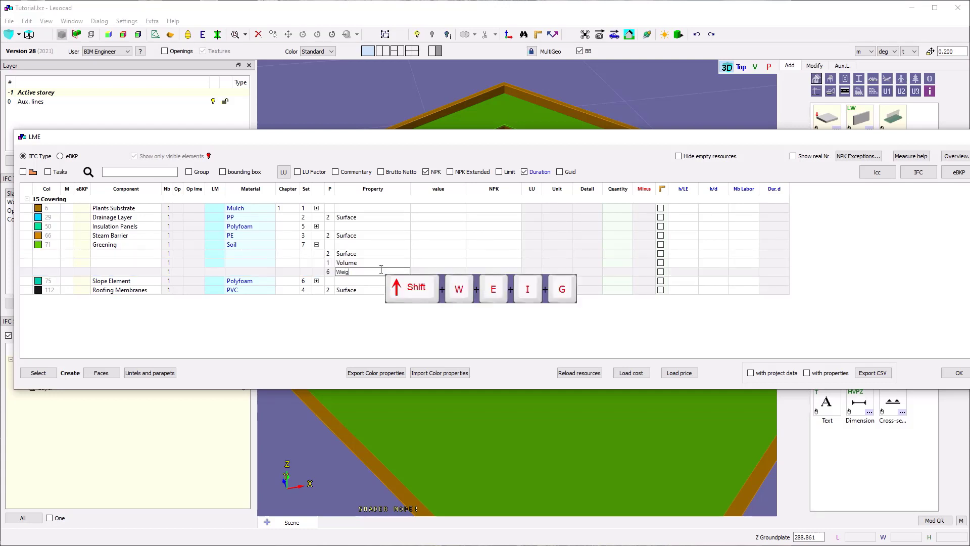
pyautogui.press('Return')
pyautogui.click(423, 254)
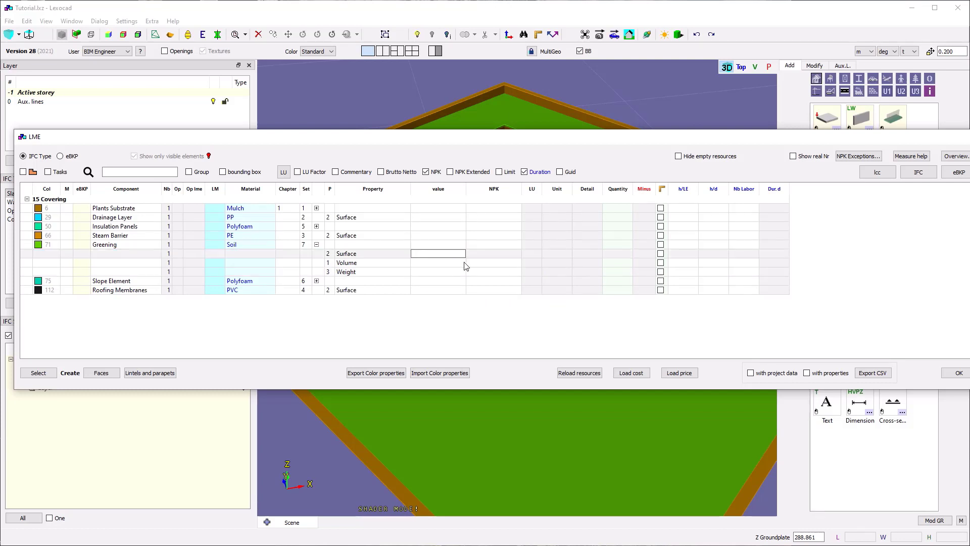
# - Set the values of the Greening component's Surface, Volume and Weight properties to Yes
pyautogui.write('Yes')
pyautogui.press('Return')
pyautogui.click(438, 263)
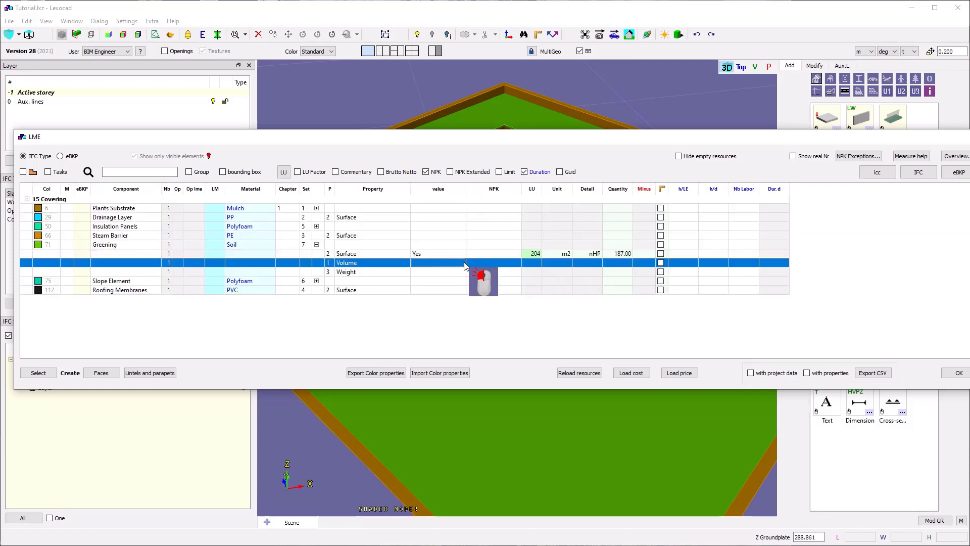
pyautogui.write('Yes')
pyautogui.press('Return')
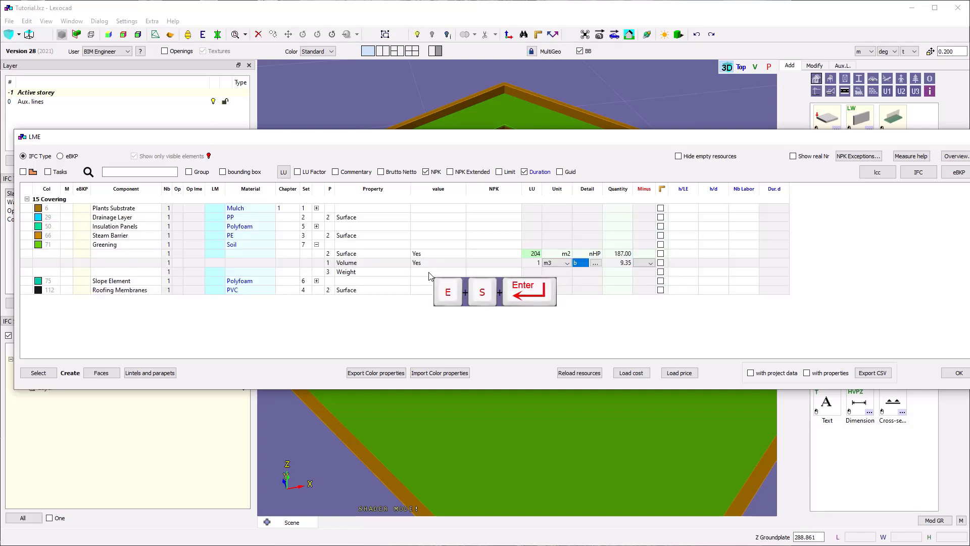
pyautogui.click(429, 273)
pyautogui.write('Yes')
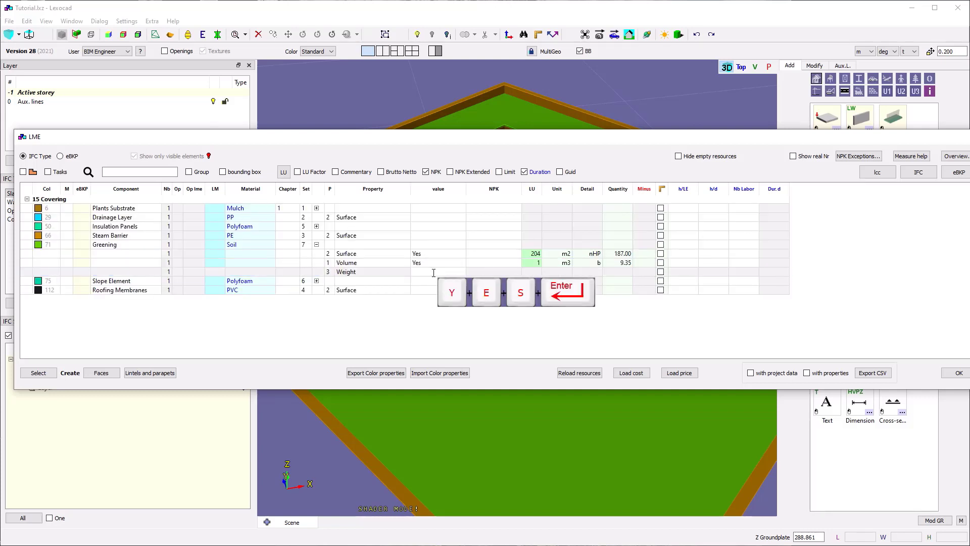
pyautogui.press('Return')
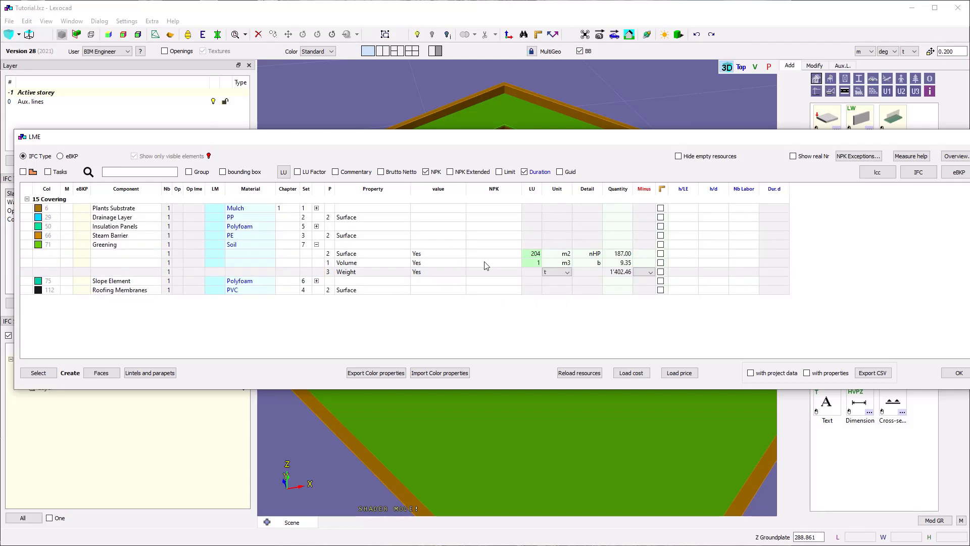
# - Check the Greening Surface row's code and unit, and consult the LU code table for the m2 and m3 measurement types
pyautogui.click(527, 255)
pyautogui.click(552, 255)
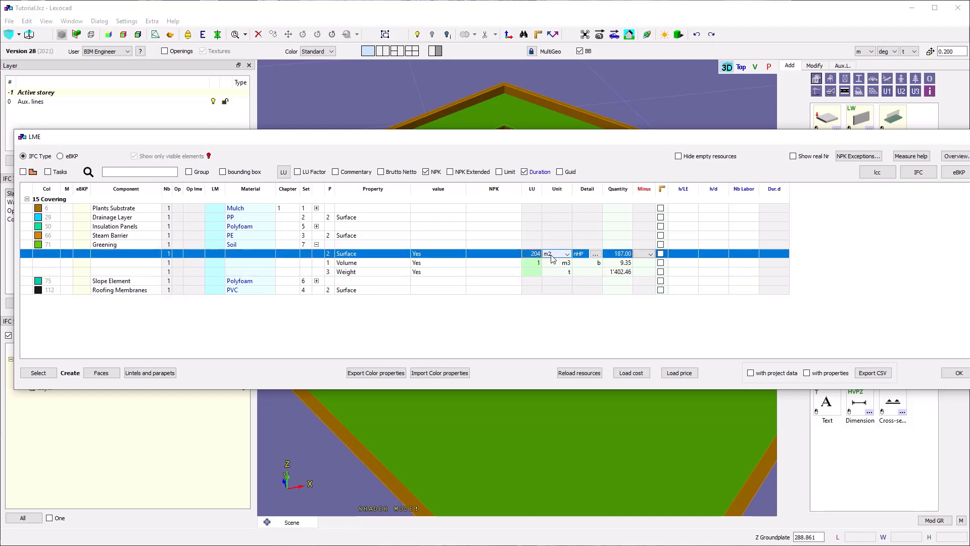
pyautogui.click(284, 172)
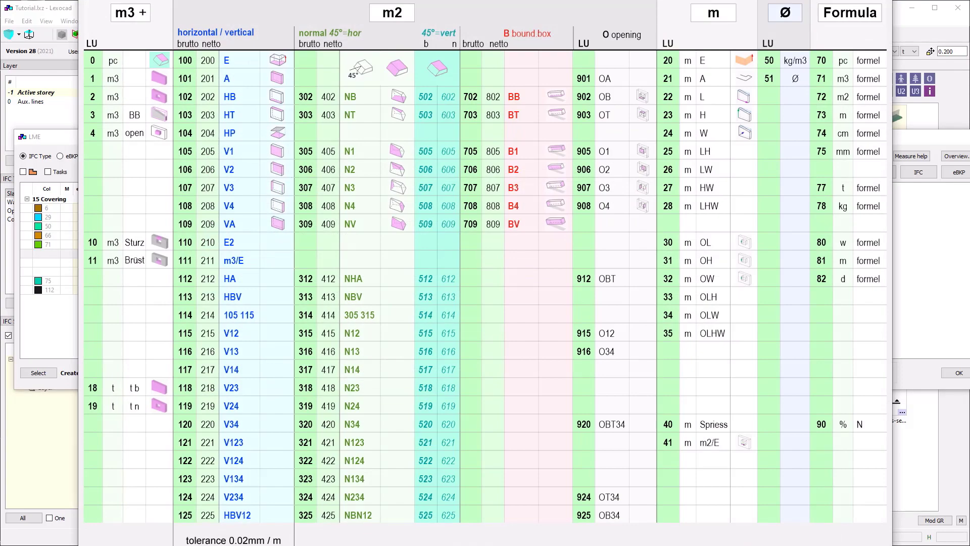
pyautogui.moveTo(217, 0); pyautogui.dragTo(219, 41)
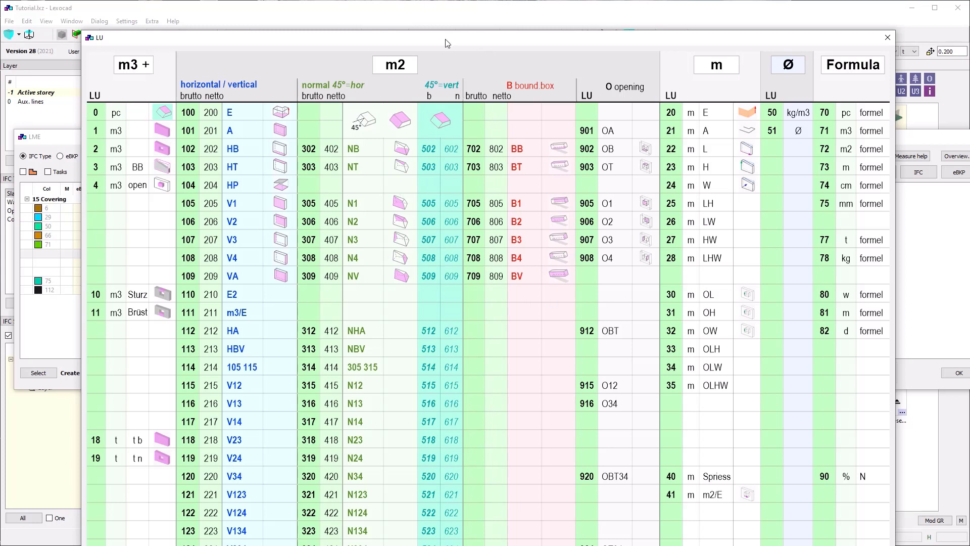
pyautogui.moveTo(446, 43); pyautogui.dragTo(437, 49)
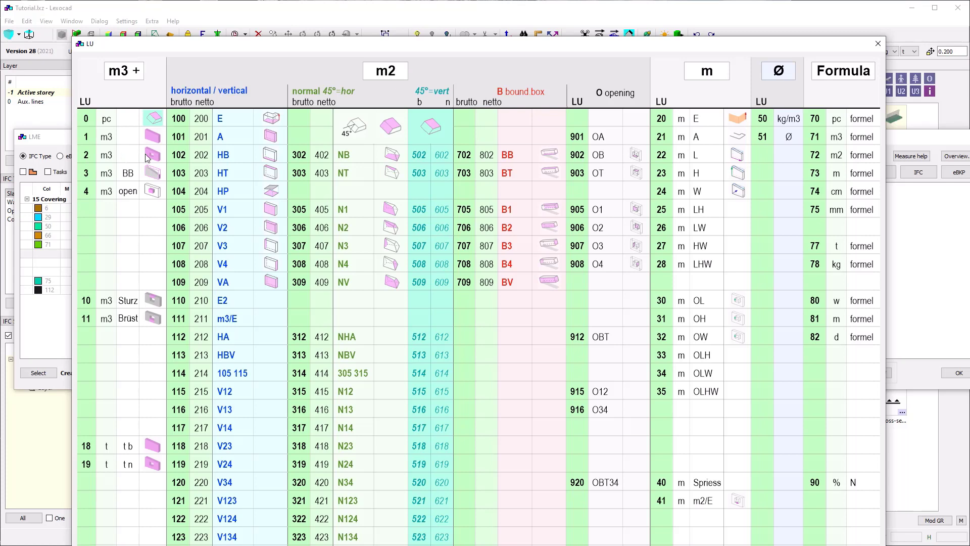
pyautogui.click(877, 43)
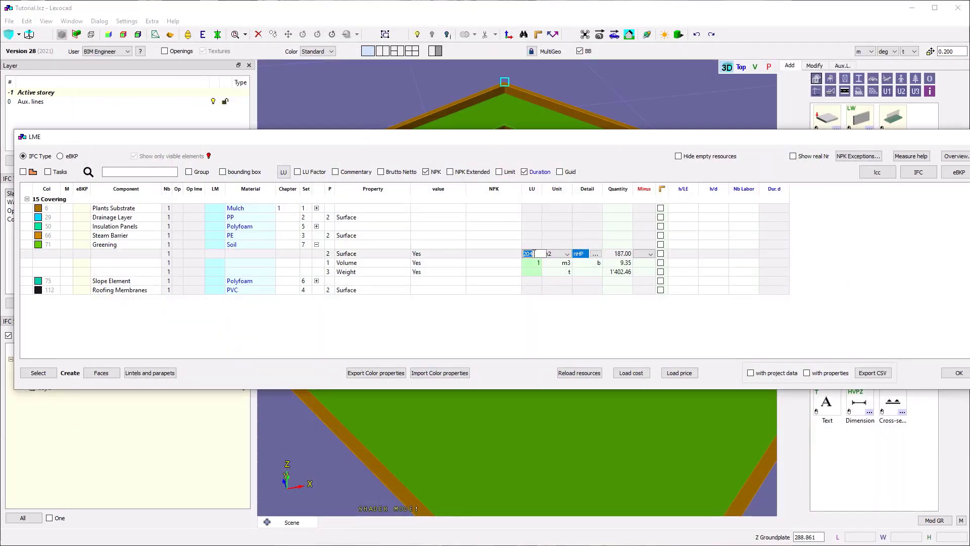
# - Set the LU code of Greening's Volume property to 2
pyautogui.click(528, 264)
pyautogui.click(527, 264)
pyautogui.write('2')
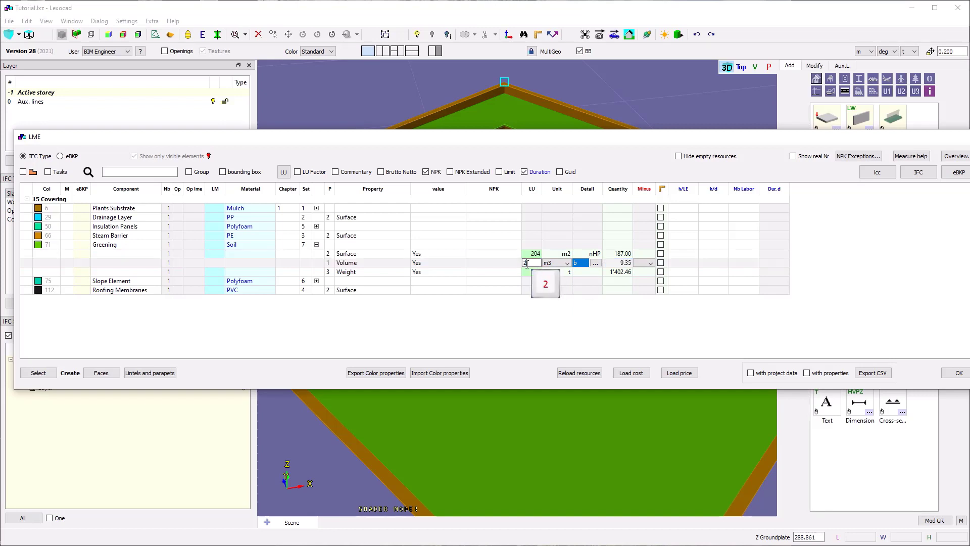
pyautogui.click(551, 271)
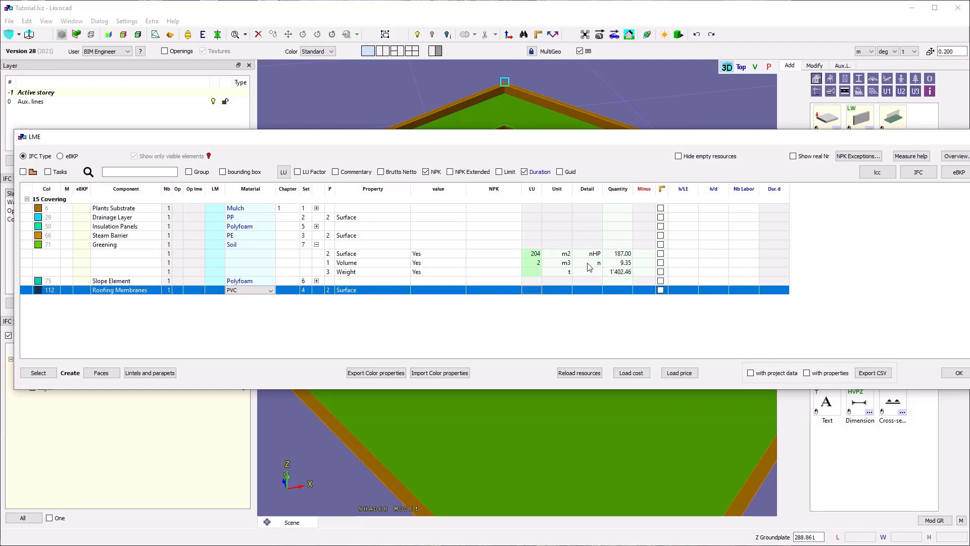
pyautogui.click(623, 264)
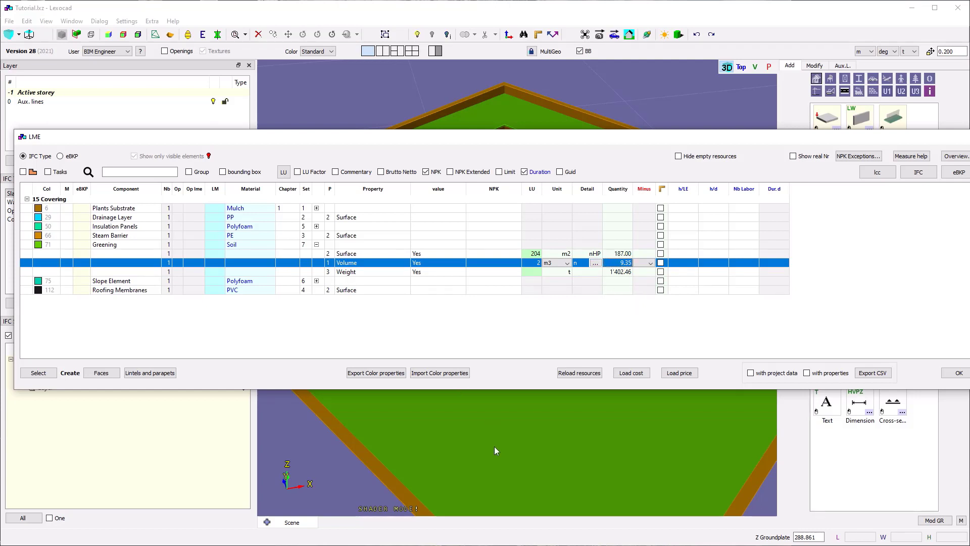
# - Select and isolate the Greening element in the model, and compare its volume with the quantity in the LME table
pyautogui.click(34, 377)
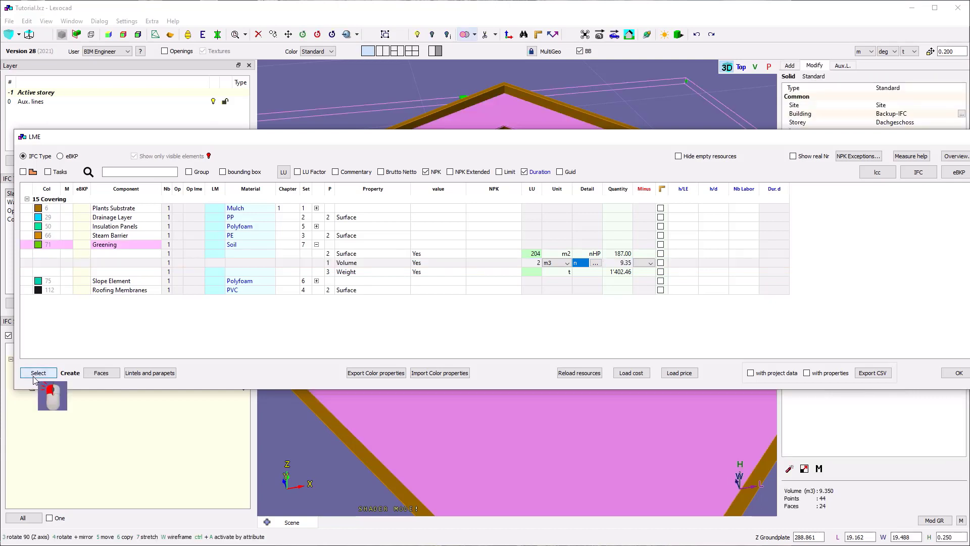
pyautogui.moveTo(413, 457); pyautogui.dragTo(505, 462, button='middle')
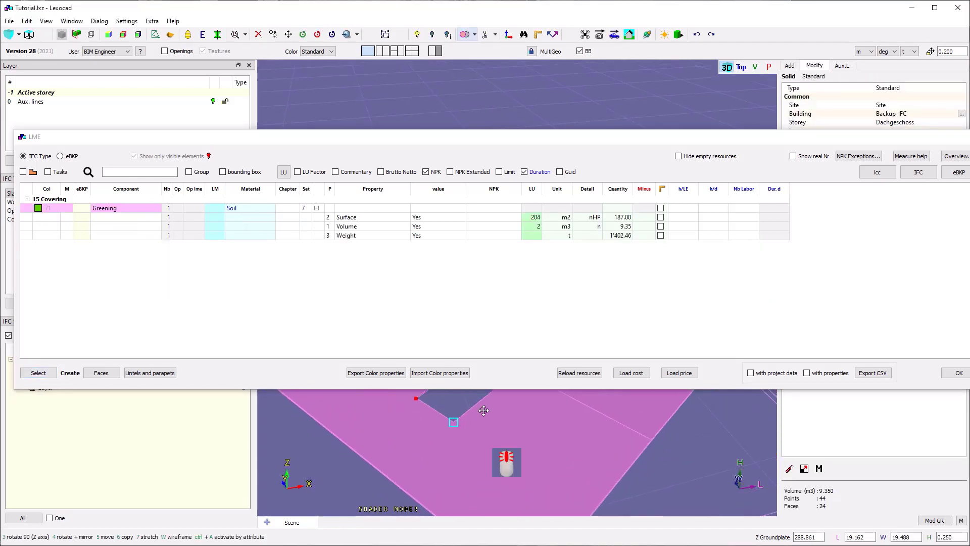
pyautogui.moveTo(445, 138)
pyautogui.mouseDown()
pyautogui.moveTo(448, 52)
pyautogui.moveTo(446, 63)
pyautogui.mouseUp()
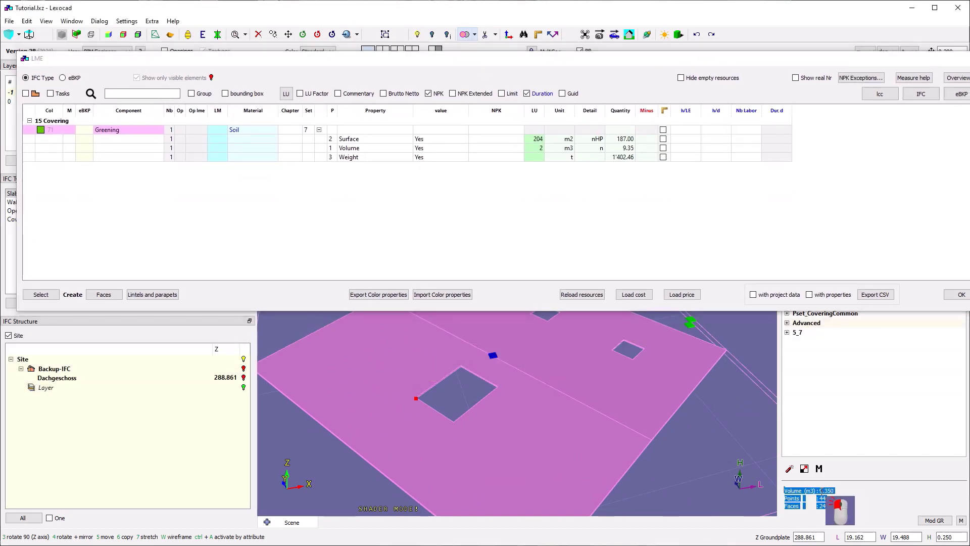
pyautogui.moveTo(784, 490); pyautogui.dragTo(819, 488)
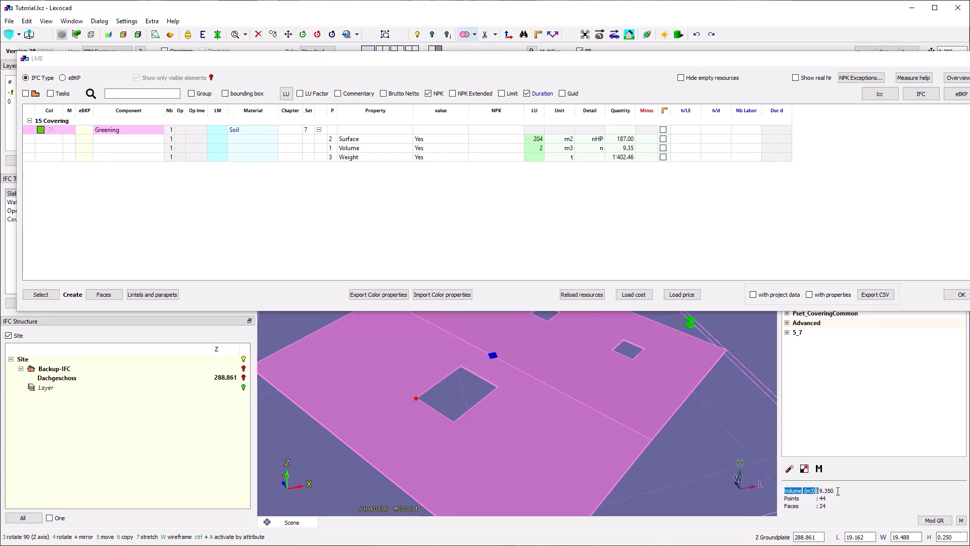
pyautogui.click(833, 501)
pyautogui.click(628, 149)
pyautogui.click(629, 198)
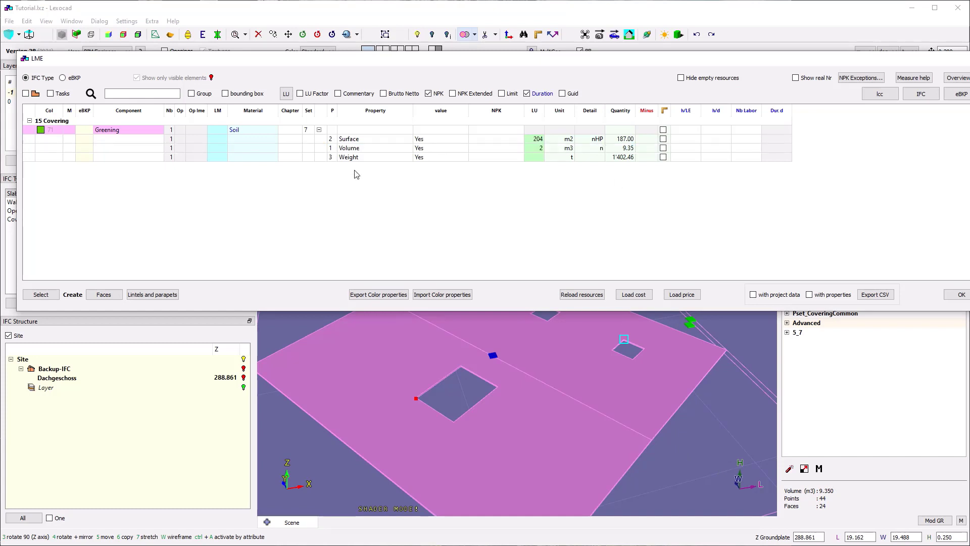
# - Place two copies of the Greening element in the model and check the Volume quantity in the LME table
pyautogui.click(597, 452)
pyautogui.scroll(-5, 448, 448)
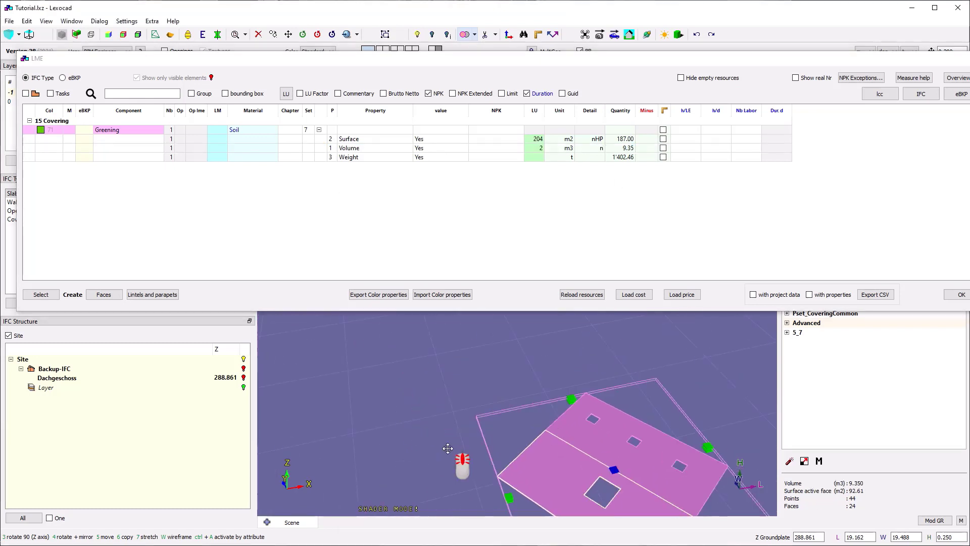
pyautogui.press('6')
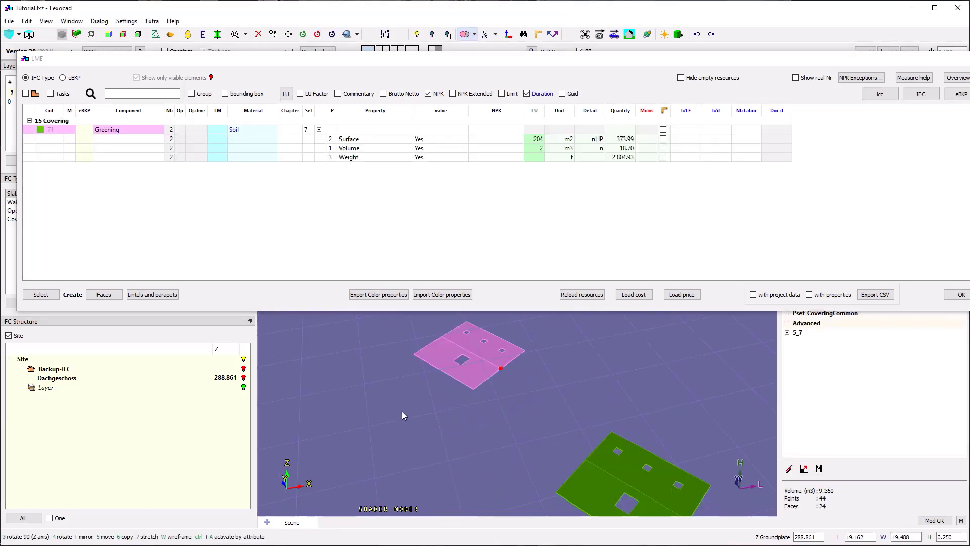
pyautogui.press('6')
pyautogui.click(462, 457)
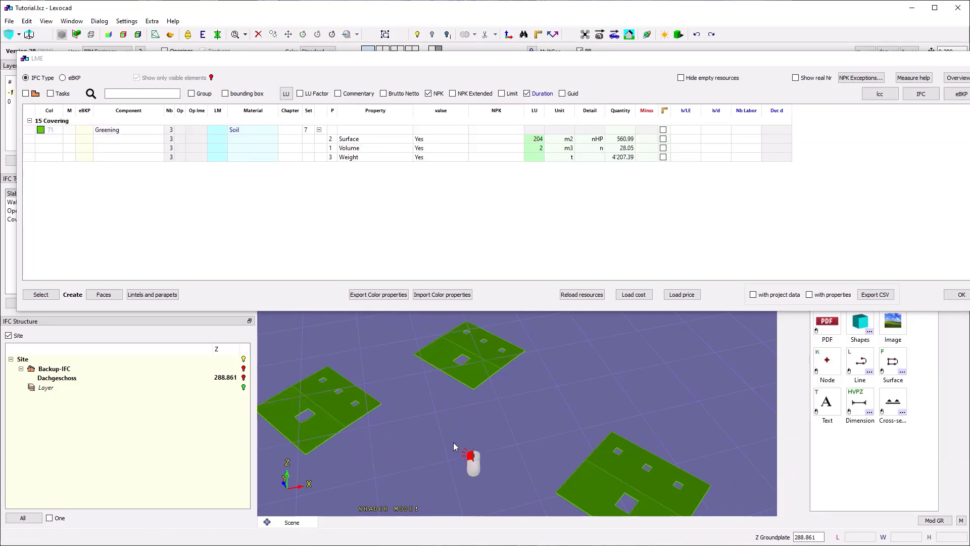
pyautogui.click(629, 149)
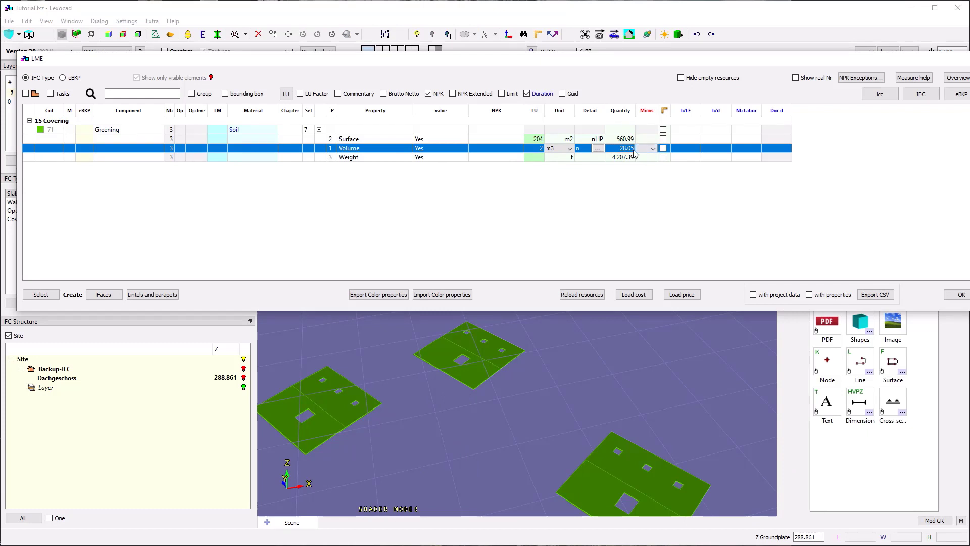
# - Select the two copied Greening elements in the model and delete them
pyautogui.scroll(-2, 541, 377)
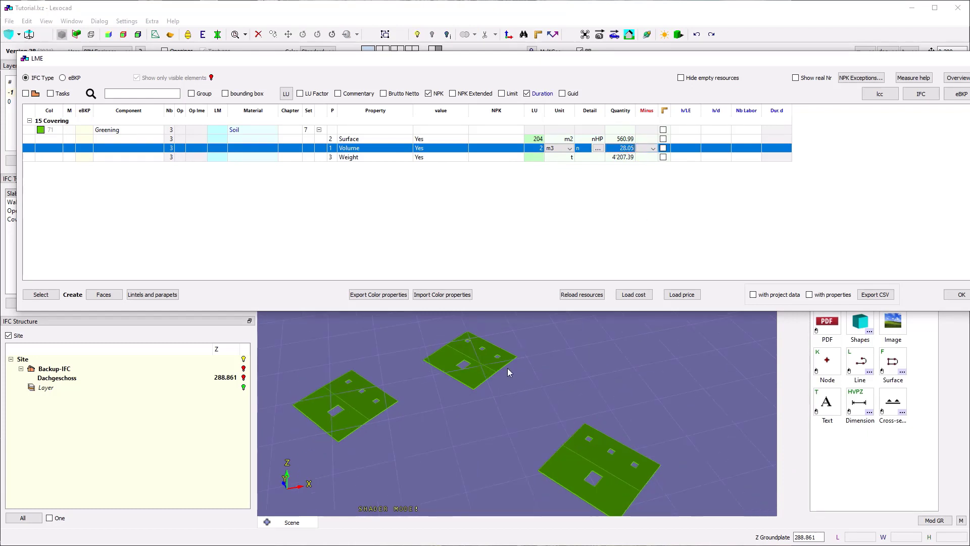
pyautogui.moveTo(483, 430); pyautogui.dragTo(303, 357)
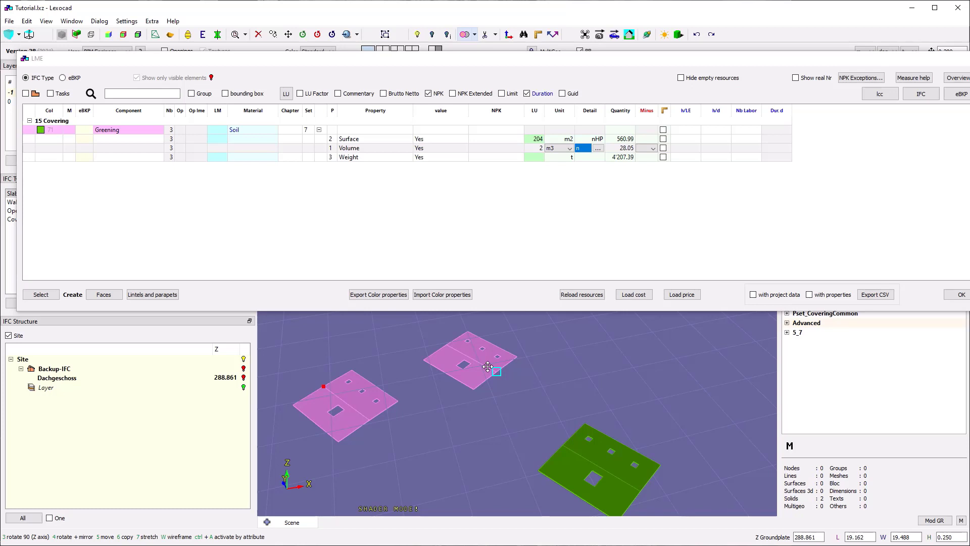
pyautogui.moveTo(511, 427); pyautogui.dragTo(519, 418, button='middle')
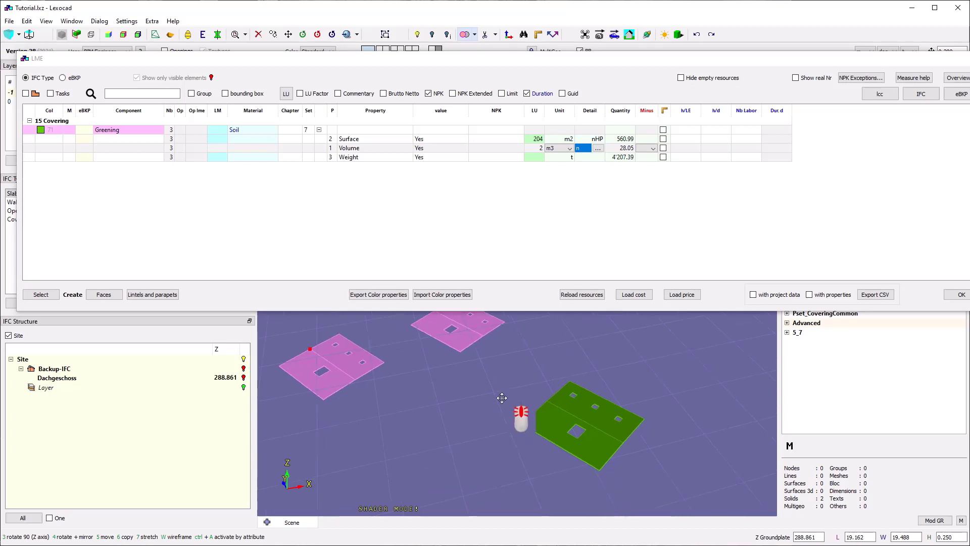
pyautogui.press('Delete')
pyautogui.scroll(2, 627, 406)
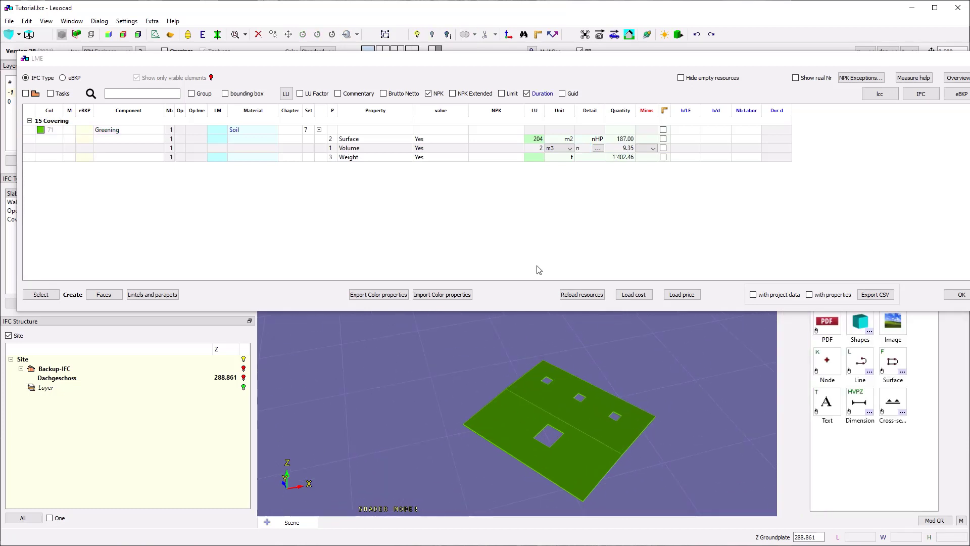
# - Review the LU code table again alongside the code and unit of Greening's Surface row
pyautogui.click(626, 193)
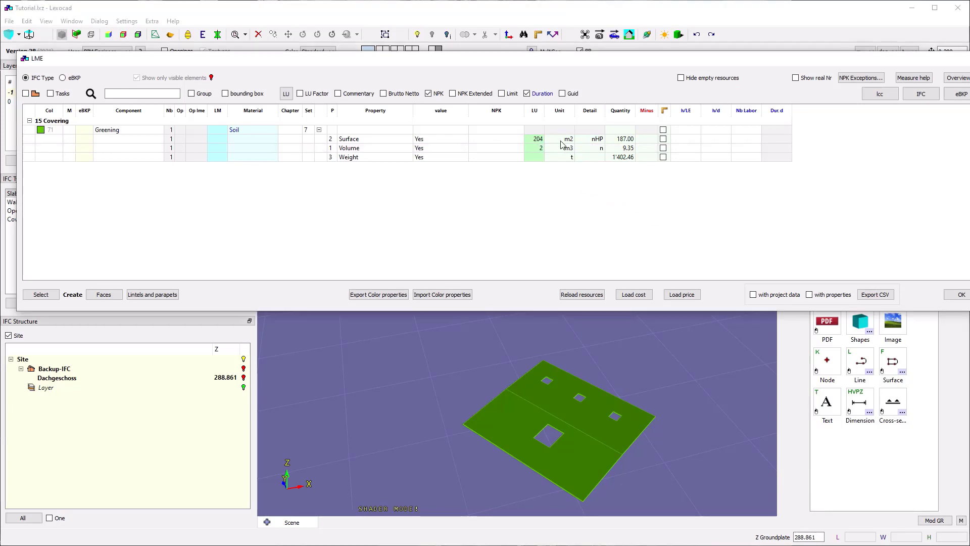
pyautogui.click(285, 93)
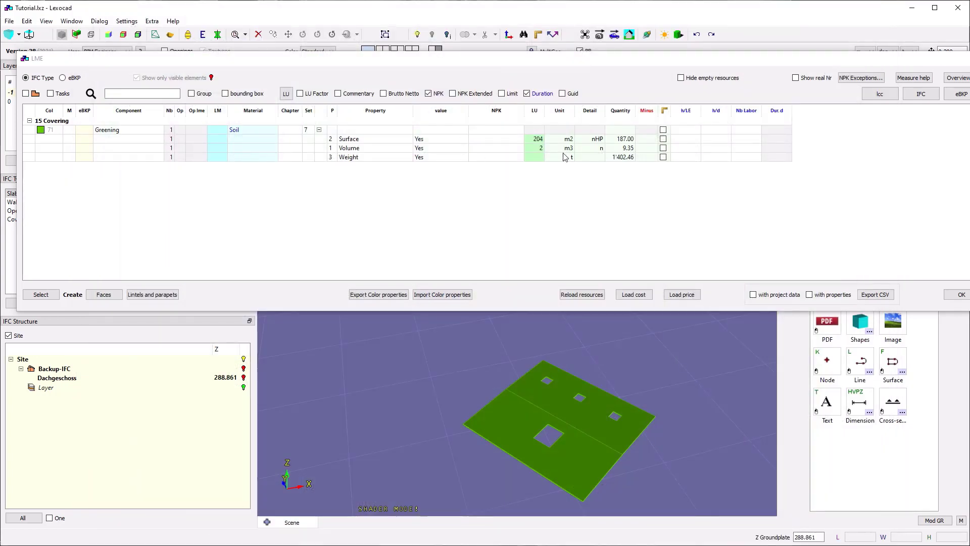
pyautogui.click(544, 139)
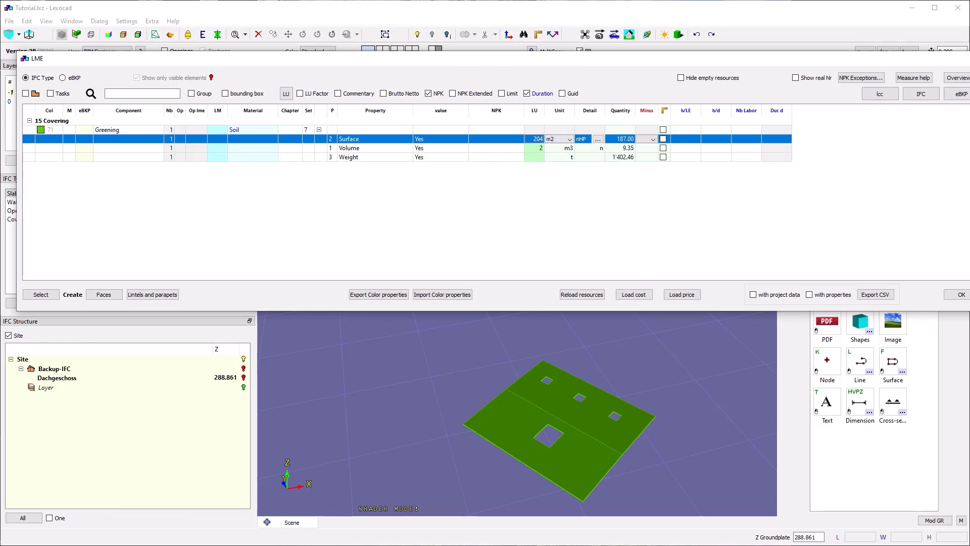
pyautogui.click(755, 214)
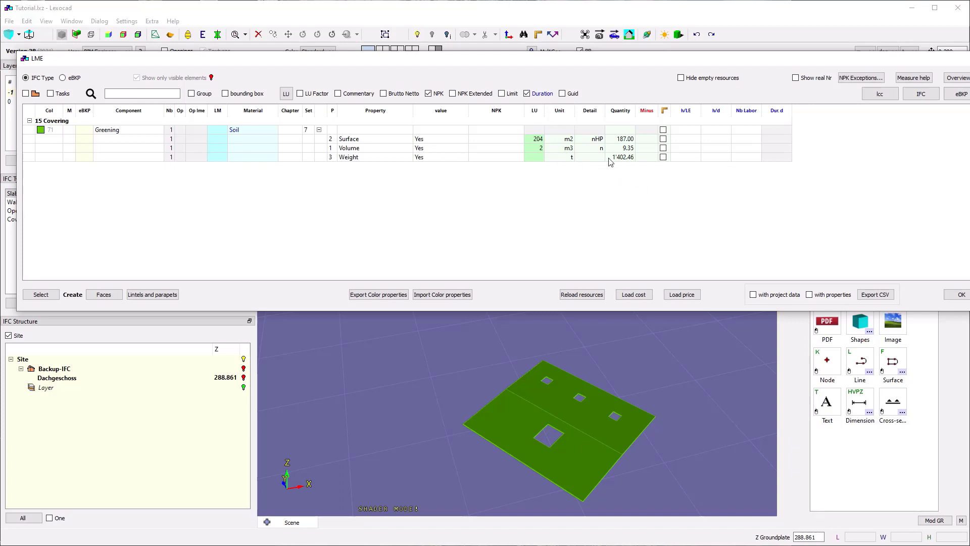
# - Choose t as the unit for Greening's Weight property and check its quantity
pyautogui.click(556, 159)
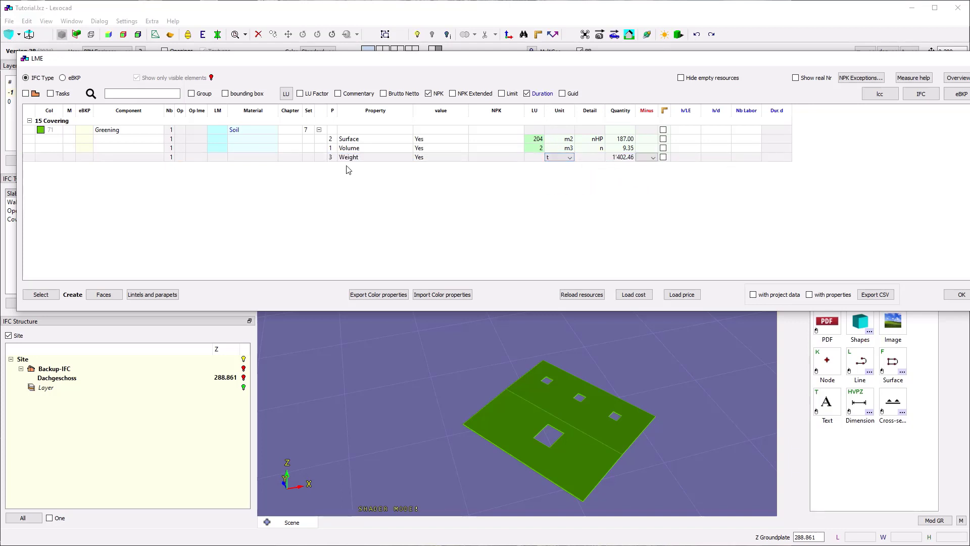
pyautogui.click(565, 158)
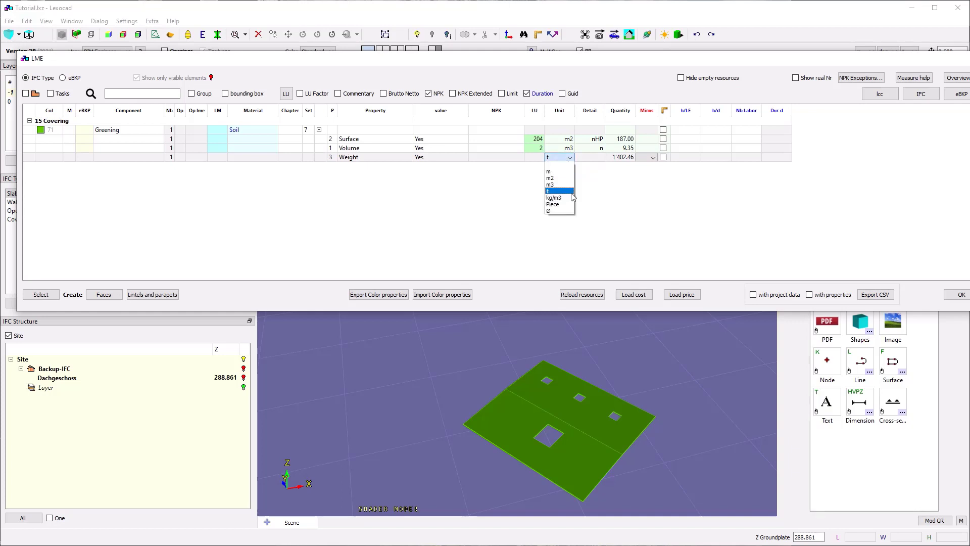
pyautogui.click(551, 192)
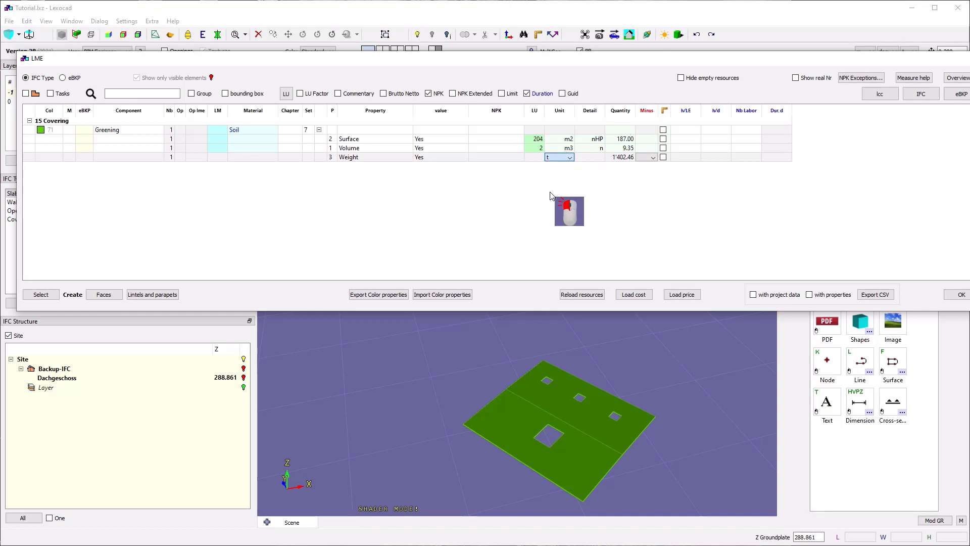
pyautogui.click(636, 161)
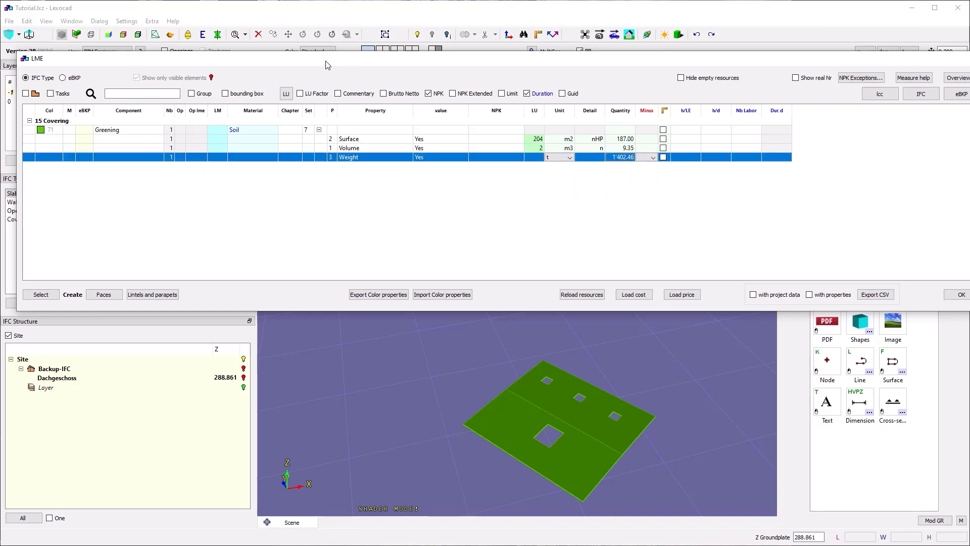
# - Check the t/m3 densities of the roof materials in the Material list and return to Greening's weight quantity
pyautogui.moveTo(325, 65); pyautogui.dragTo(333, 152)
pyautogui.click(99, 21)
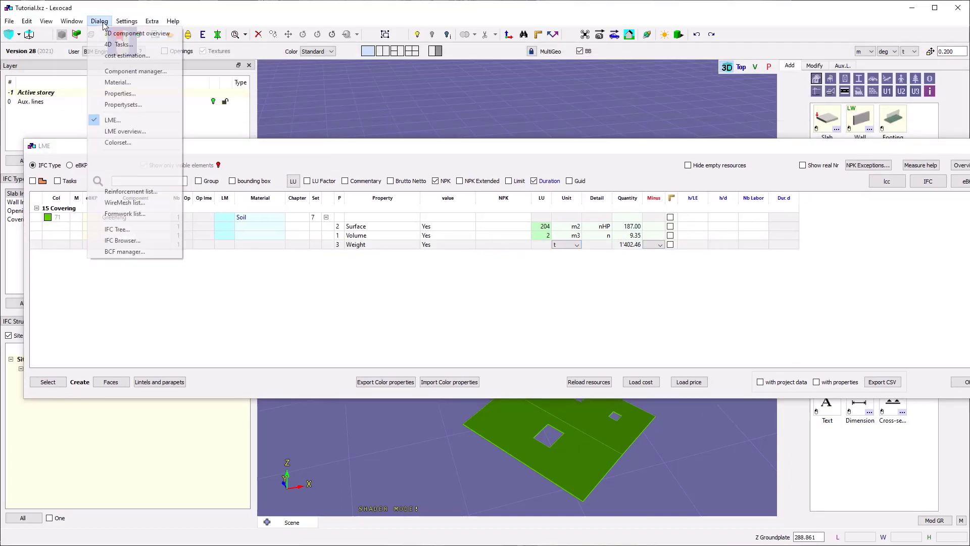
pyautogui.click(121, 84)
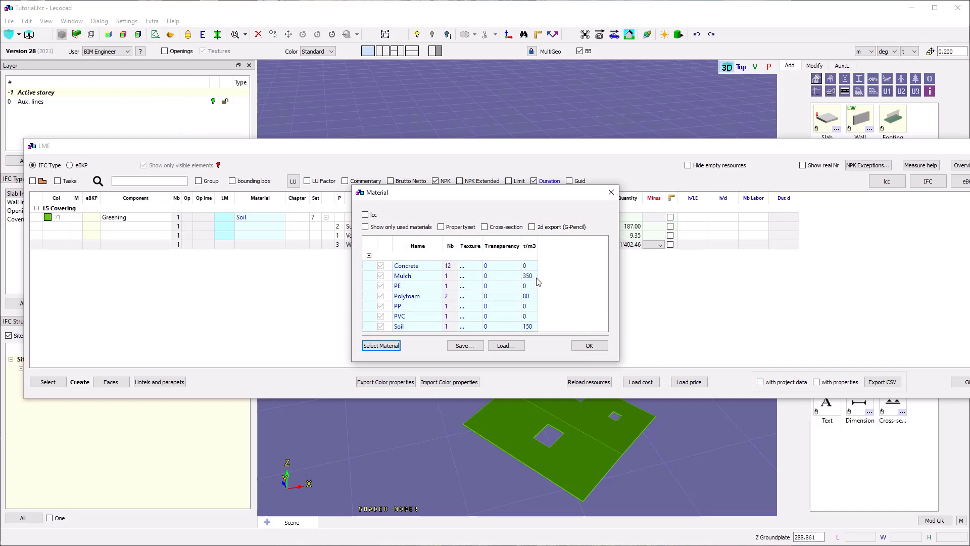
pyautogui.click(589, 345)
pyautogui.click(635, 245)
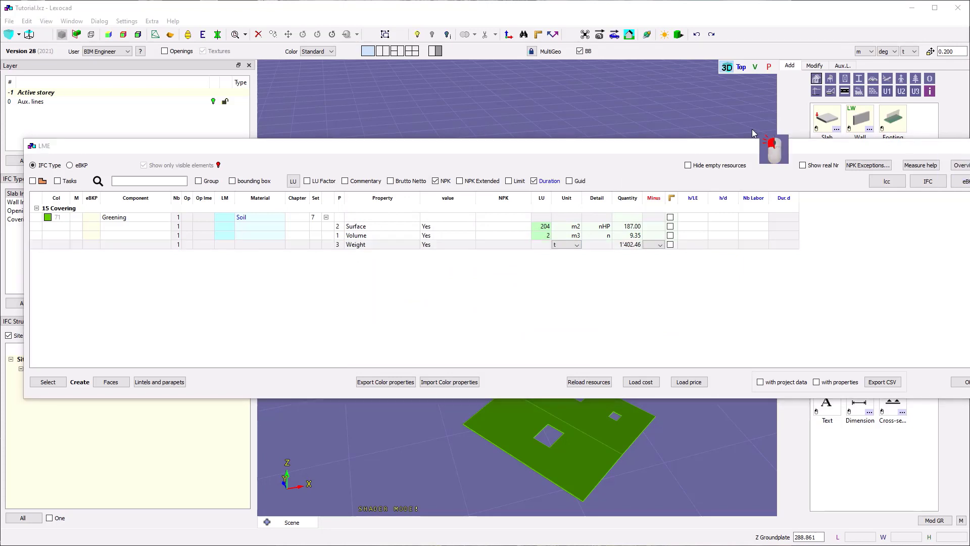
# - Display the measured geometry of Greening's Surface row in the model and inspect the highlighted faces up close
pyautogui.click(564, 116)
pyautogui.moveTo(546, 151); pyautogui.dragTo(478, 112)
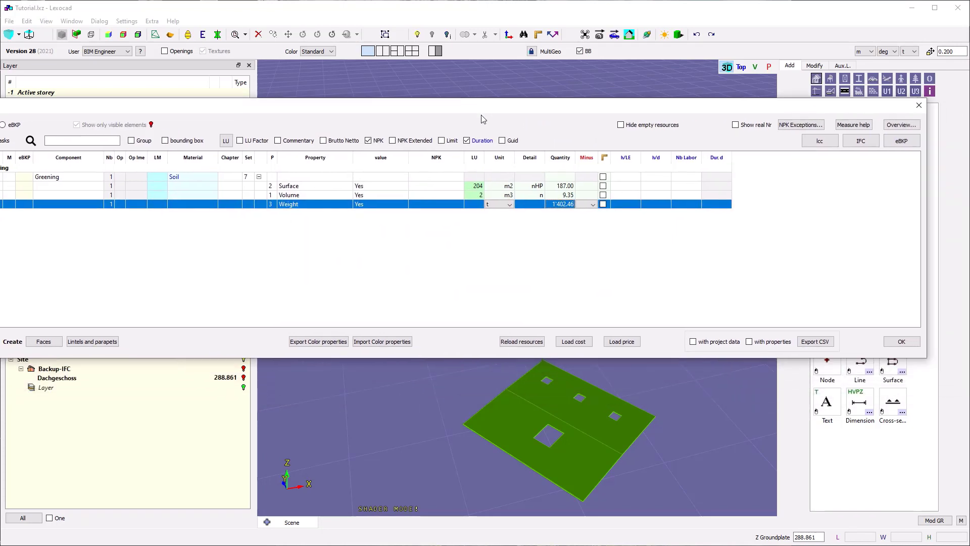
pyautogui.click(606, 186)
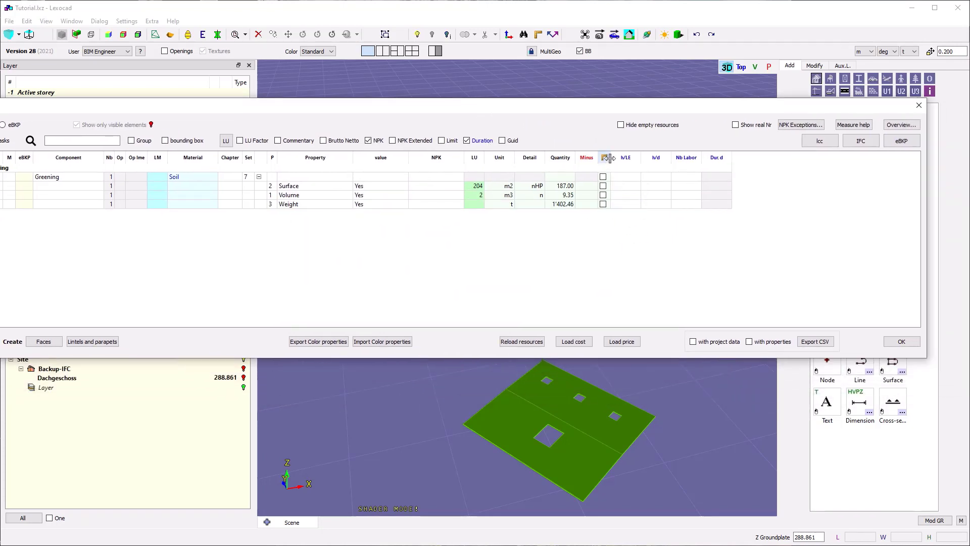
pyautogui.click(604, 187)
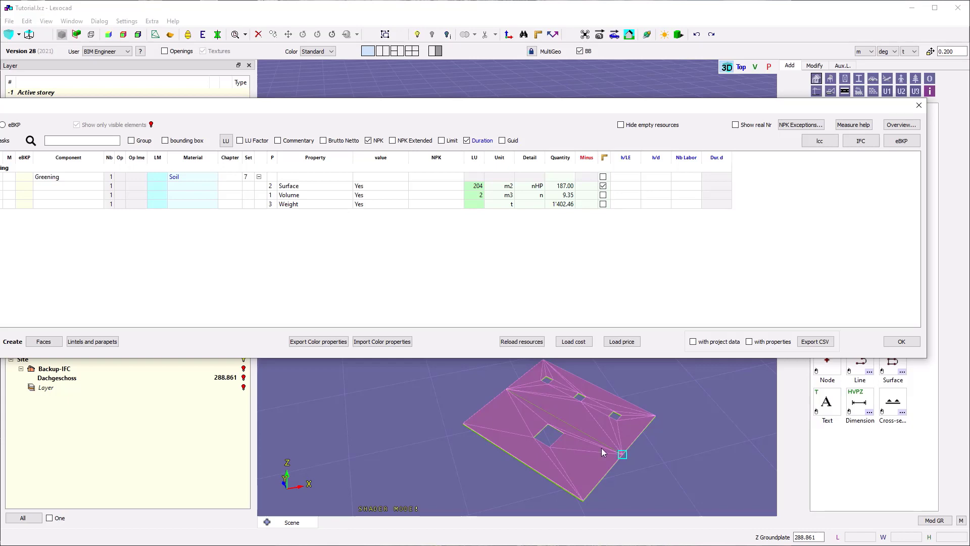
pyautogui.scroll(10, 601, 450)
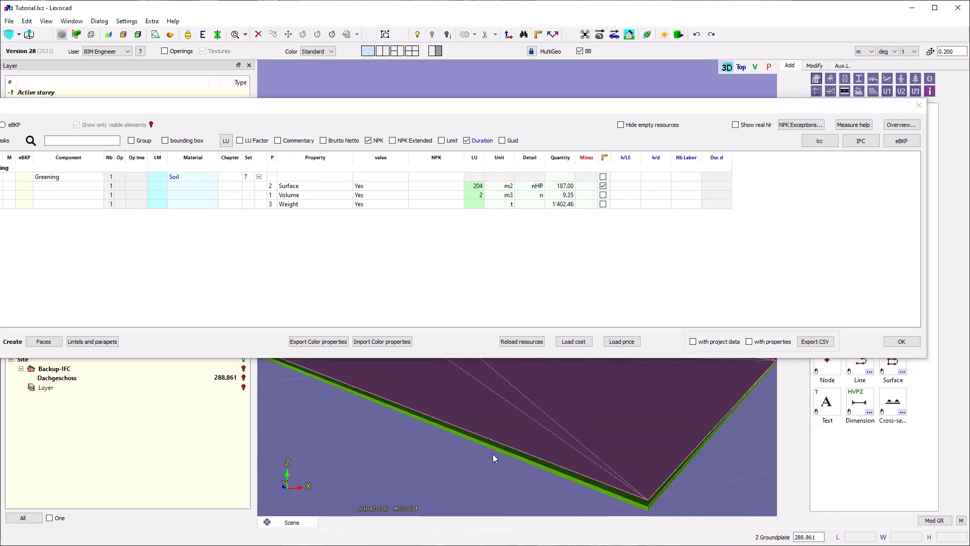
pyautogui.moveTo(493, 453); pyautogui.dragTo(477, 431, button='right')
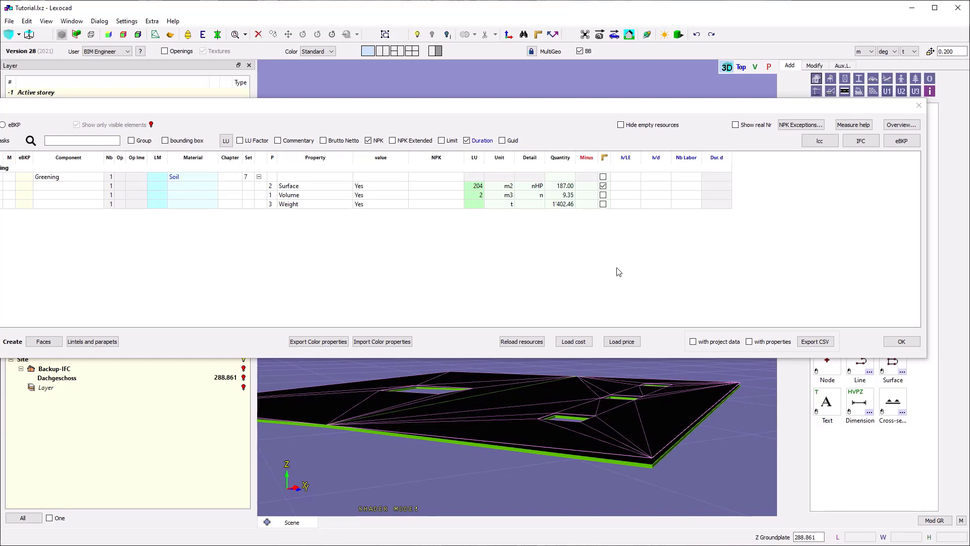
# - Look up the normal net surface codes in the LU table and set Greening's Surface LU code to 403
pyautogui.click(227, 143)
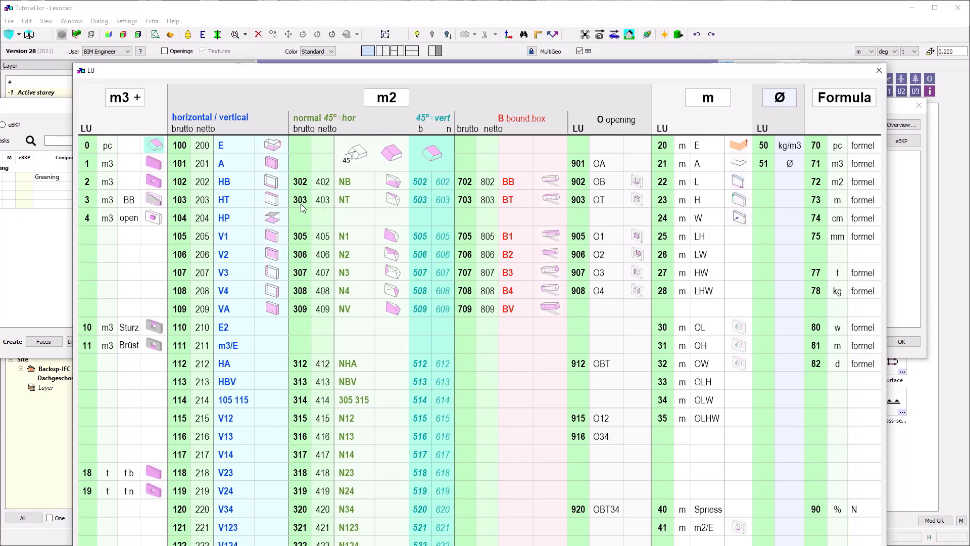
pyautogui.click(878, 71)
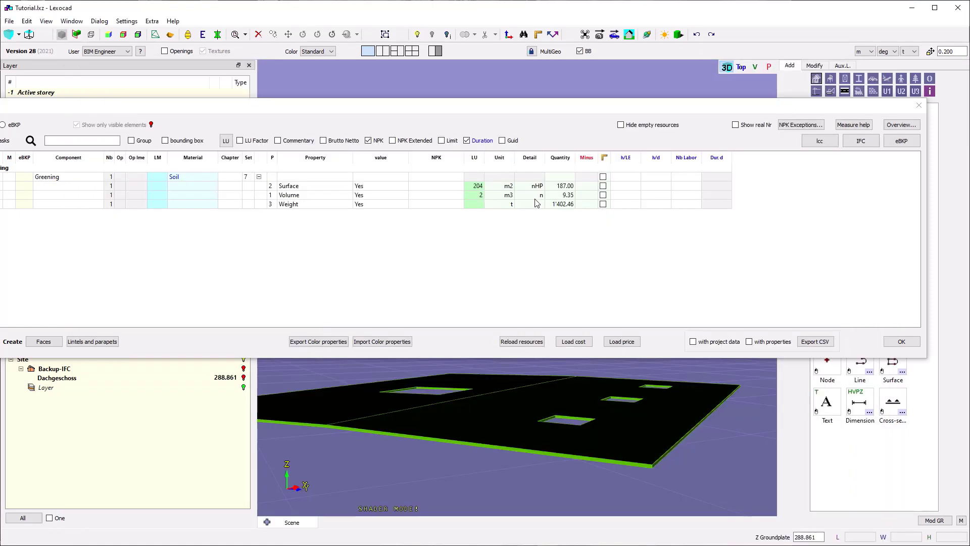
pyautogui.click(477, 186)
pyautogui.write('40')
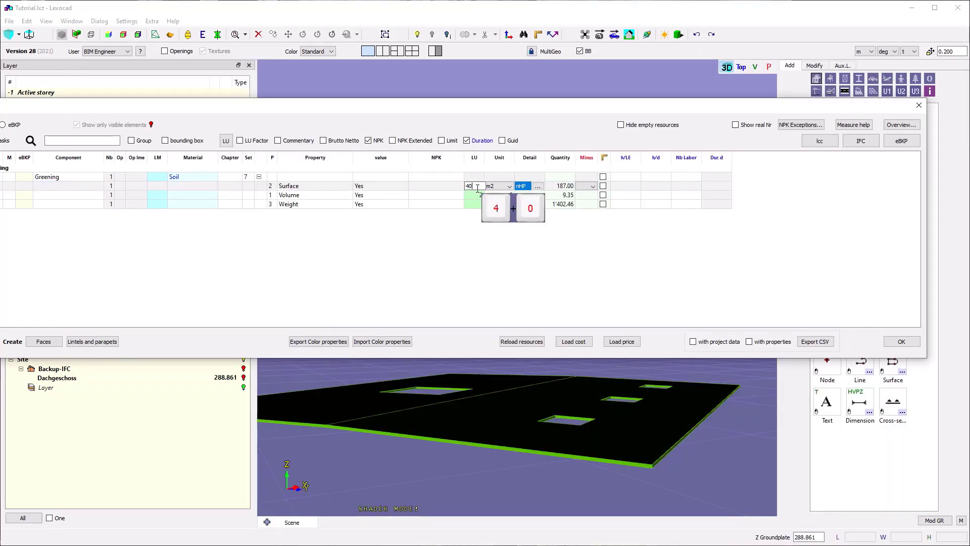
pyautogui.write('3')
pyautogui.press('Return')
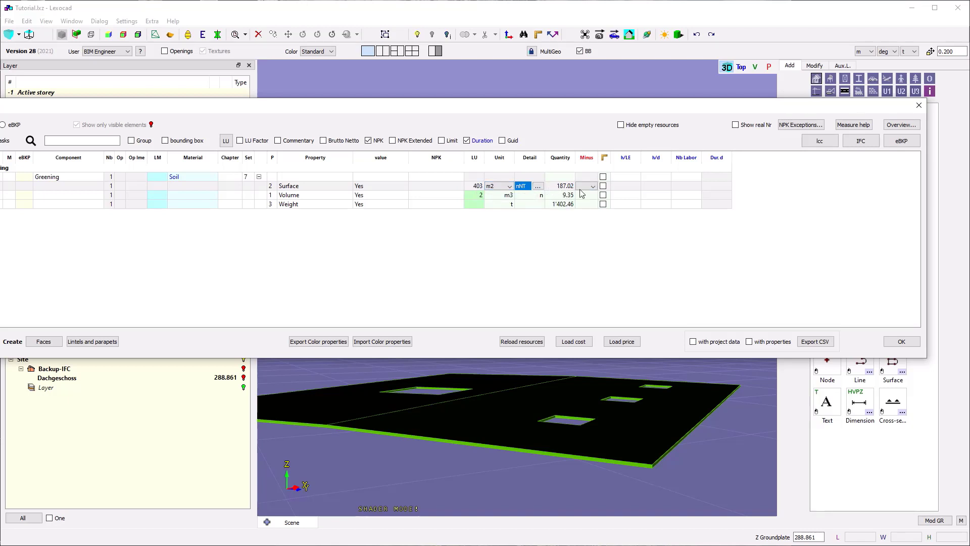
# - Display the surface measured with LU code 403 in the model, inspect it around the openings and hide it again
pyautogui.click(602, 186)
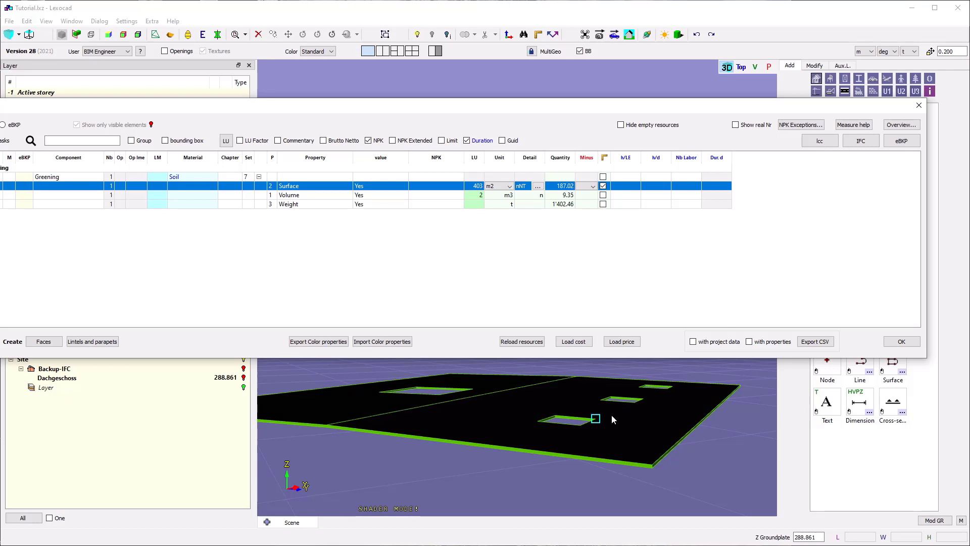
pyautogui.moveTo(611, 419); pyautogui.dragTo(577, 527, button='middle')
pyautogui.moveTo(562, 416); pyautogui.dragTo(550, 522, button='middle')
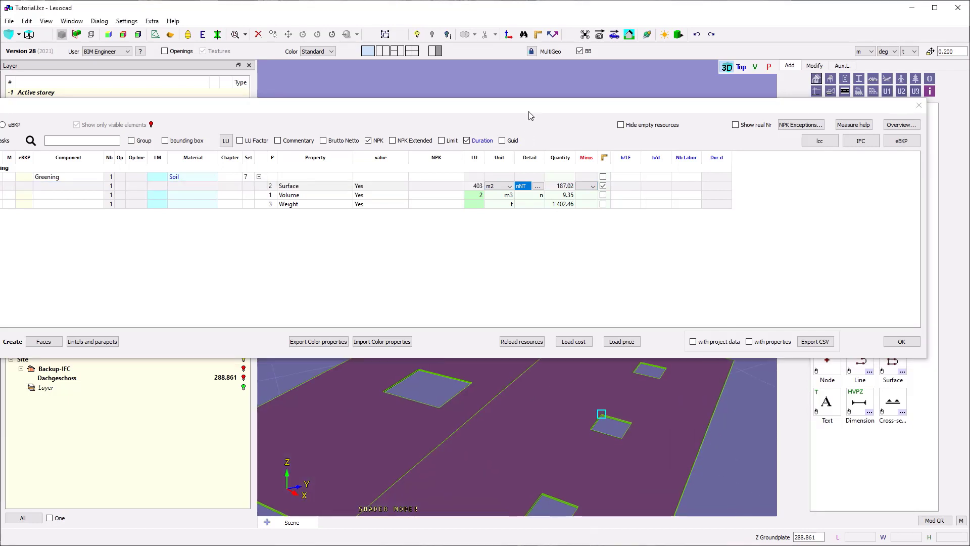
pyautogui.moveTo(529, 116); pyautogui.dragTo(553, 32)
pyautogui.moveTo(665, 347); pyautogui.dragTo(506, 416, button='middle')
pyautogui.moveTo(632, 371); pyautogui.dragTo(536, 385, button='middle')
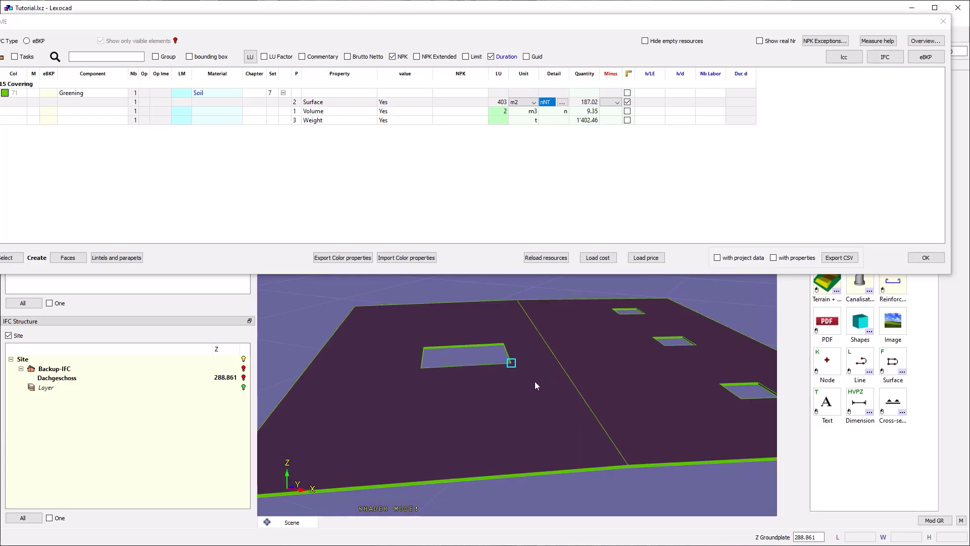
pyautogui.click(638, 134)
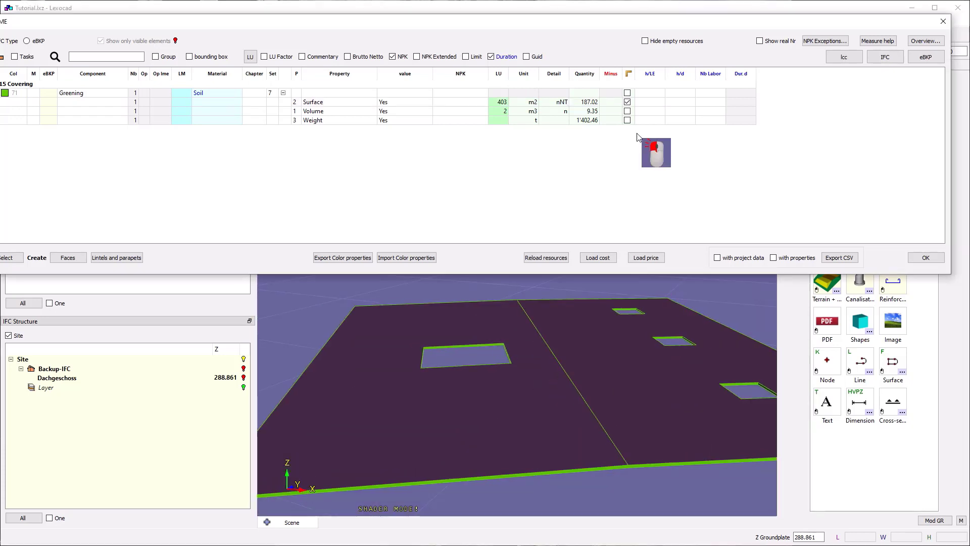
pyautogui.click(628, 102)
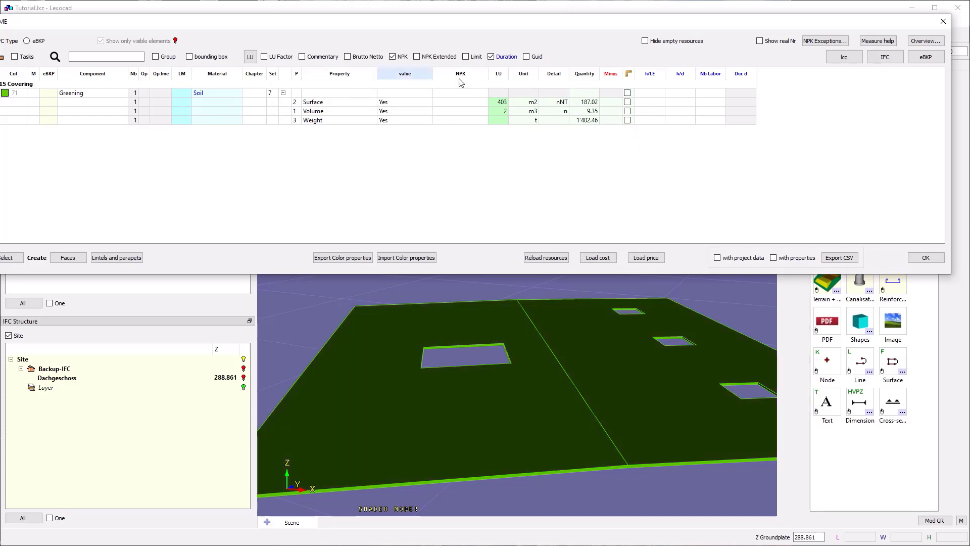
# - Show all covering layers again and enter 1 as the value of Plants Substrate's Volume, Surface and Weight properties
pyautogui.moveTo(292, 26); pyautogui.dragTo(304, 80)
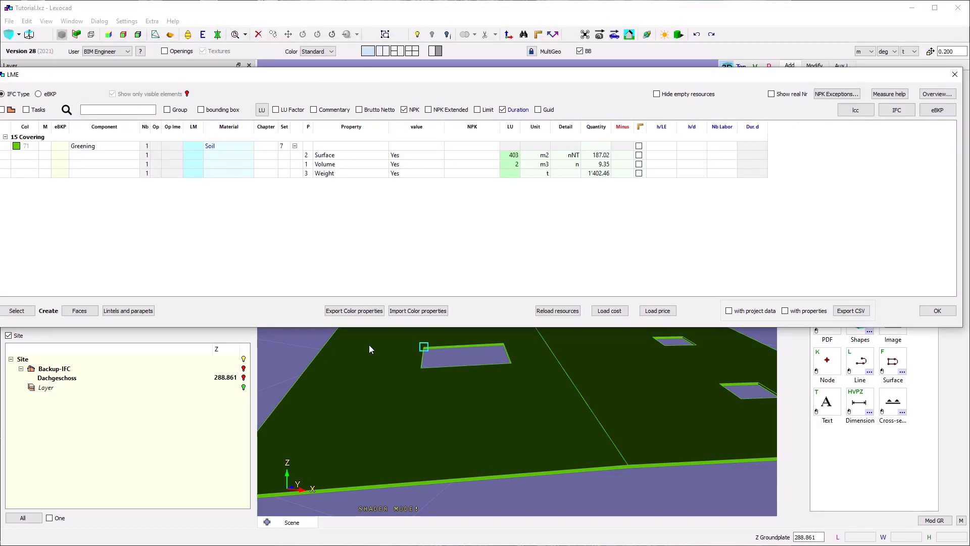
pyautogui.press('j')
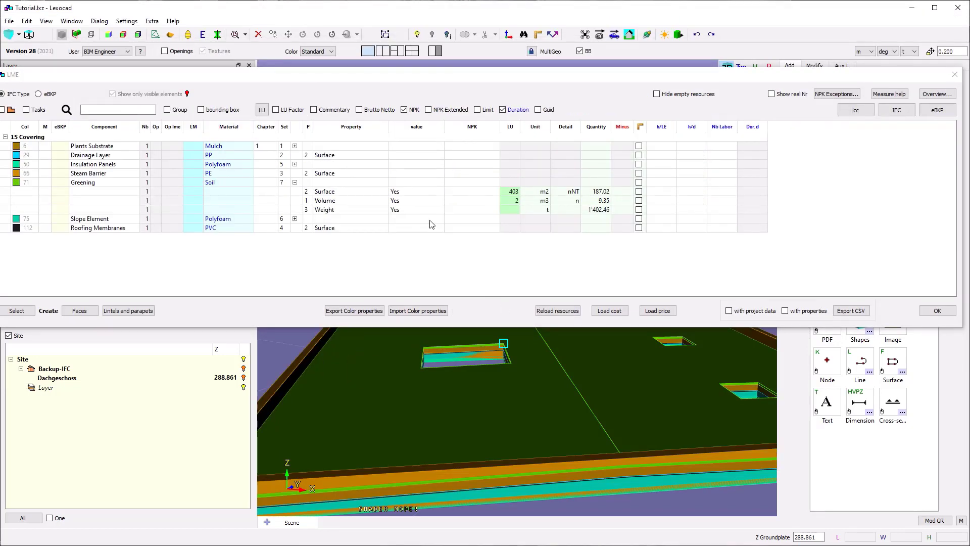
pyautogui.click(294, 145)
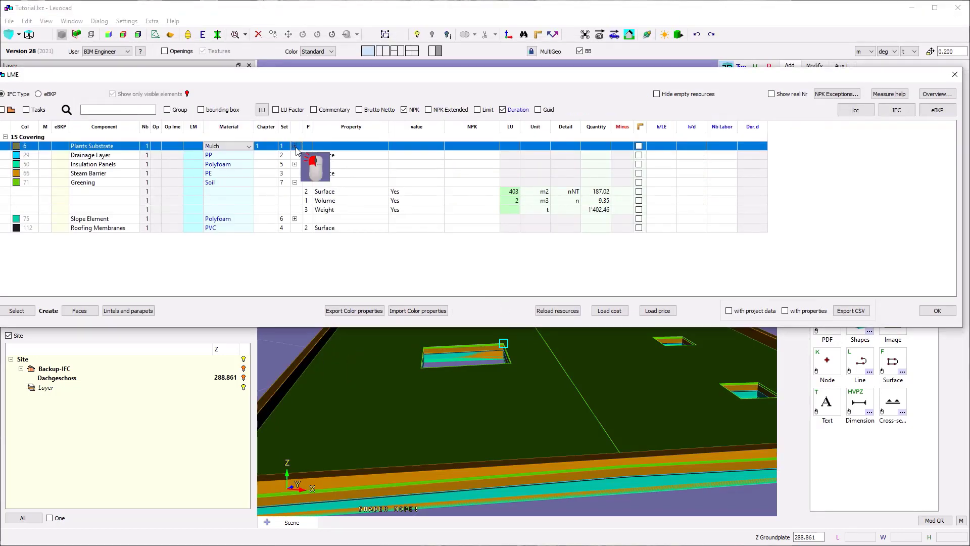
pyautogui.click(427, 155)
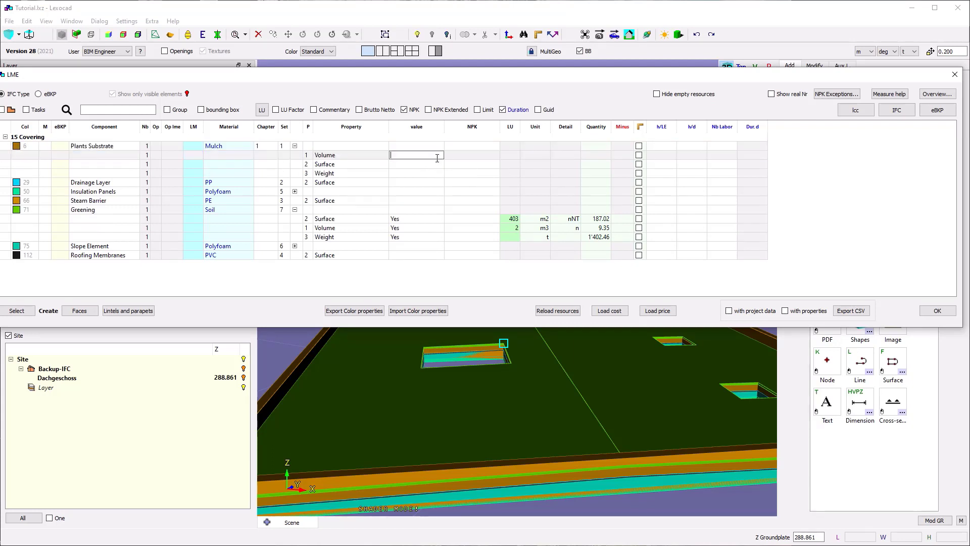
pyautogui.write('1')
pyautogui.click(413, 165)
pyautogui.write('1')
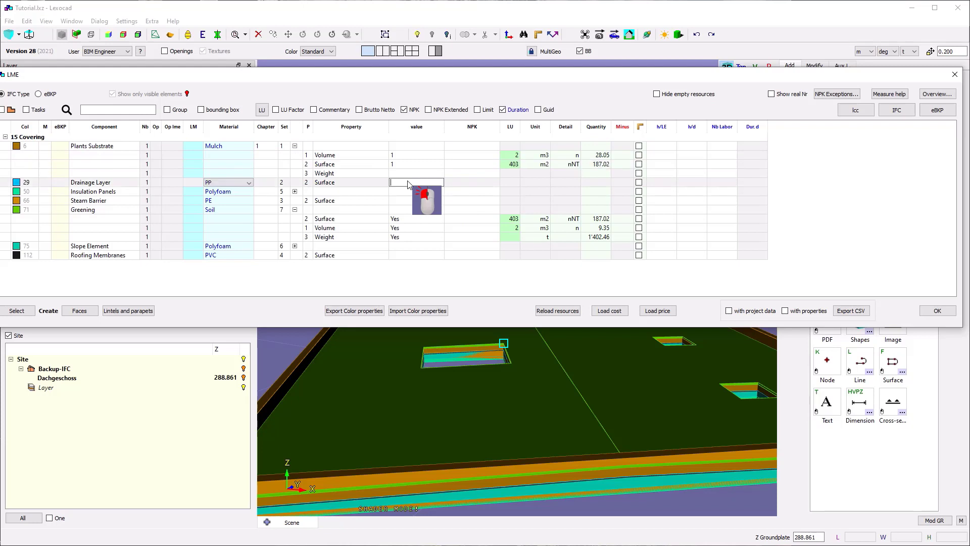
pyautogui.click(409, 173)
pyautogui.write('1')
pyautogui.click(456, 164)
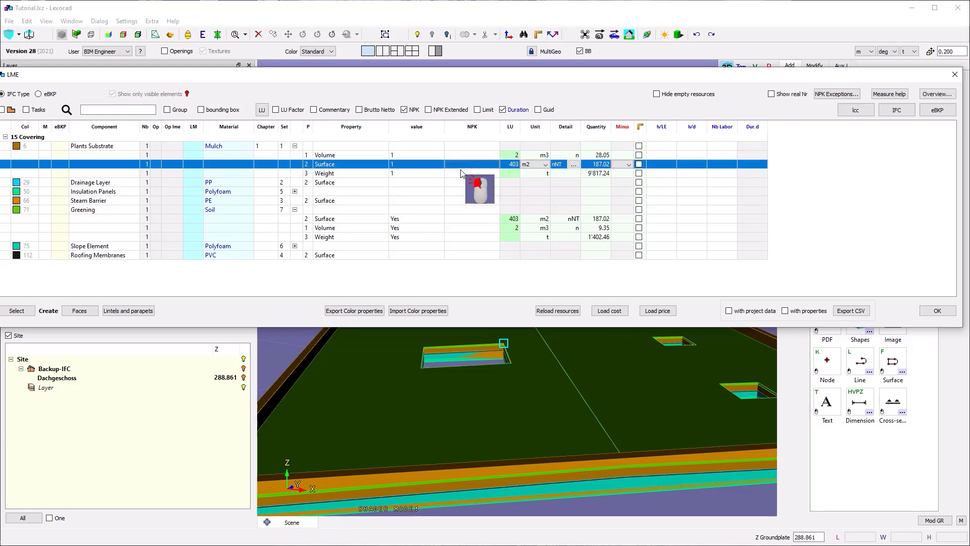
# - Review Plants Substrate's LU codes and Insulation Panels' property rows, and close the LME table
pyautogui.click(510, 156)
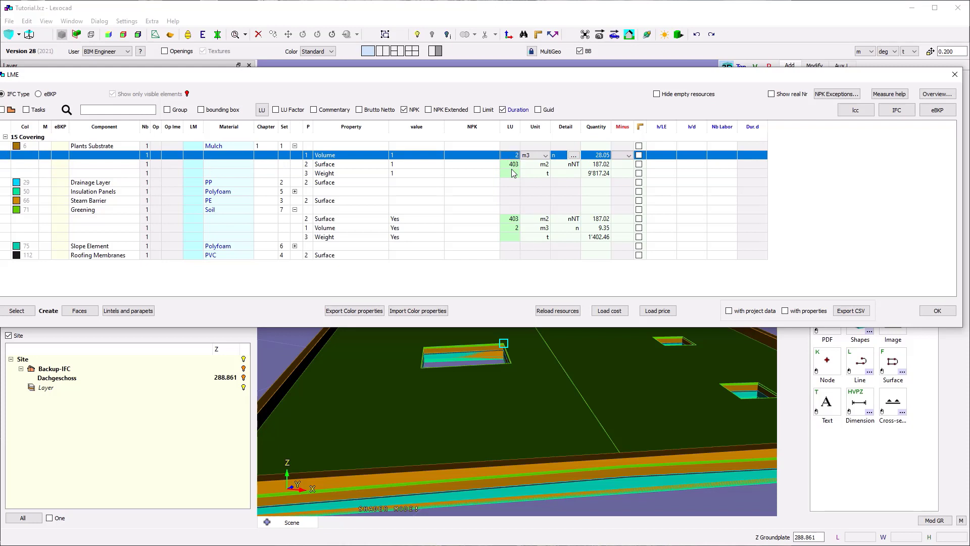
pyautogui.click(512, 168)
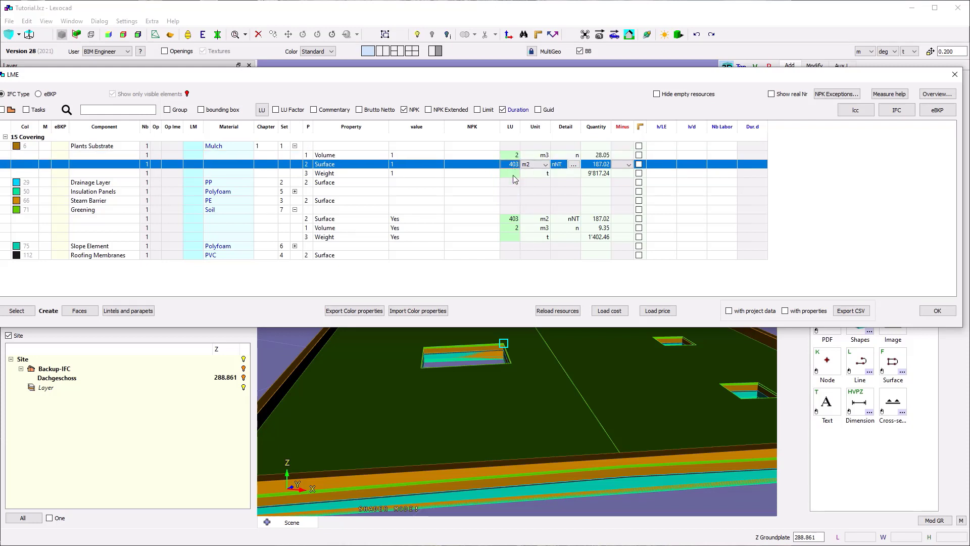
pyautogui.click(295, 192)
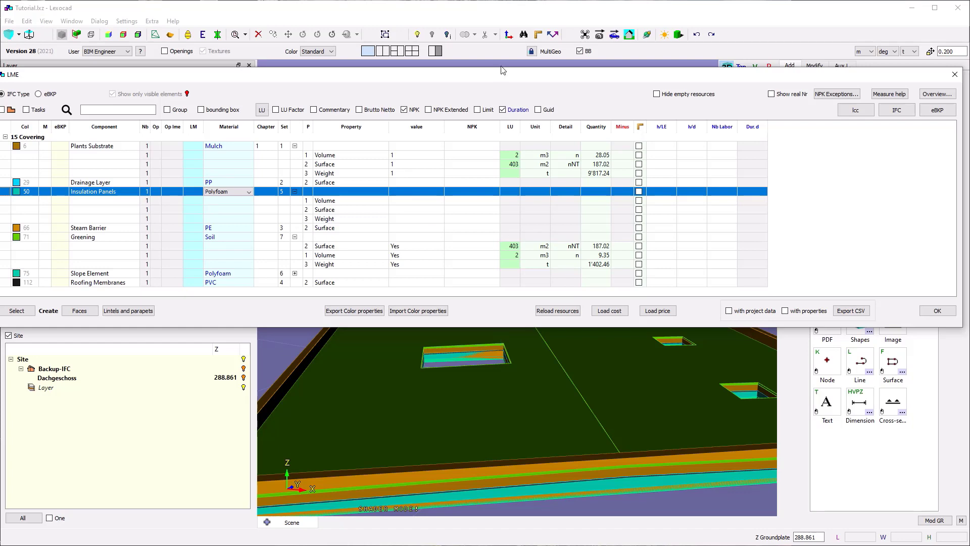
pyautogui.click(954, 75)
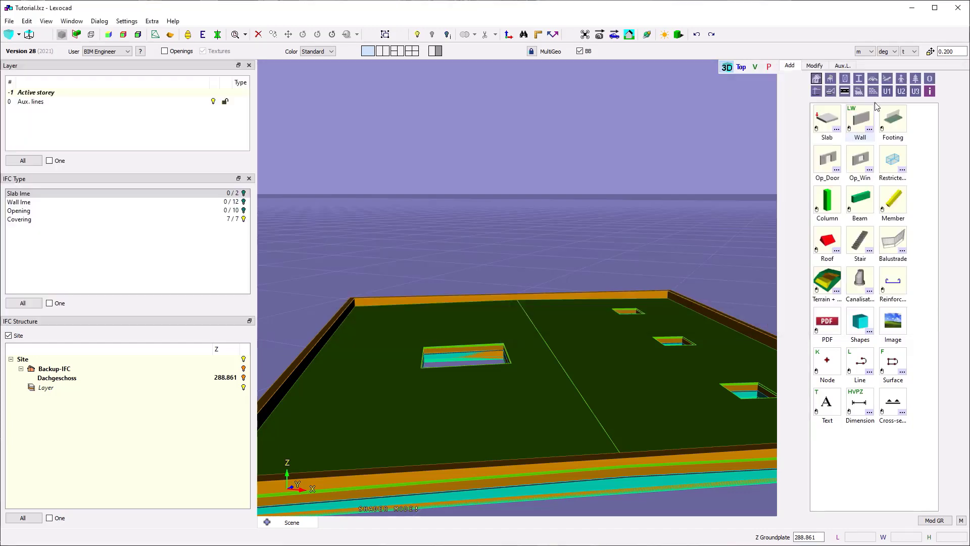
# - Open the 4D Tasks scheduler and dock it beneath the 3D view, with the whole roof visible above it
pyautogui.scroll(-5, 441, 214)
pyautogui.scroll(-3, 442, 218)
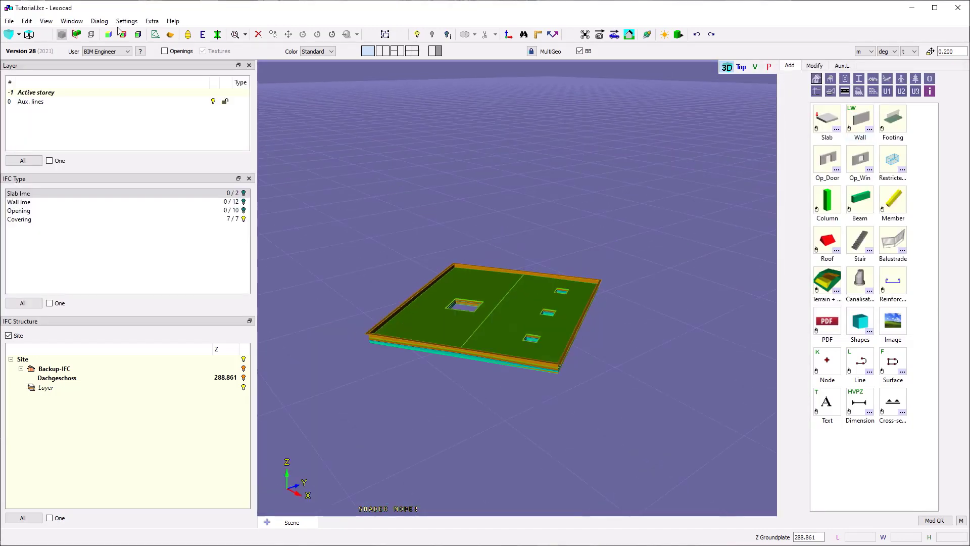
pyautogui.click(99, 21)
pyautogui.click(118, 44)
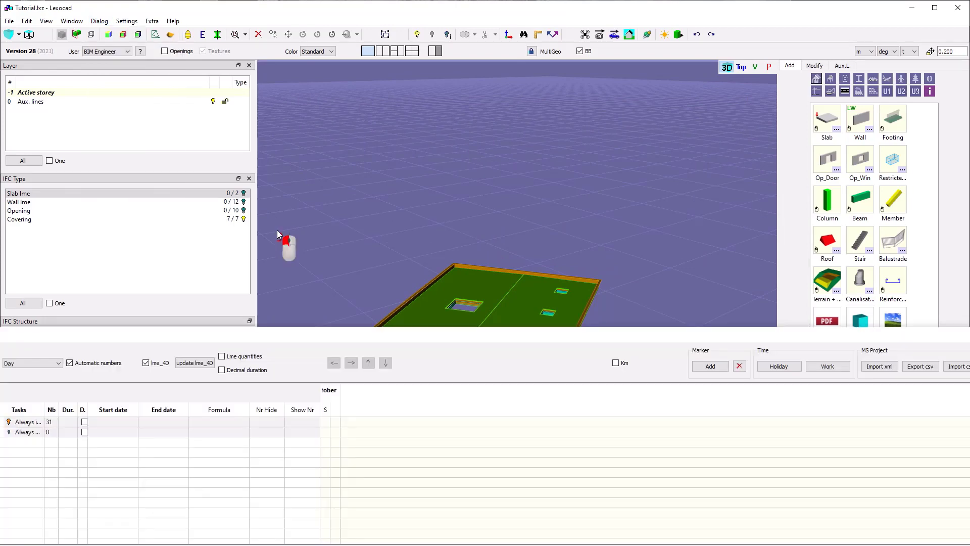
pyautogui.moveTo(439, 339); pyautogui.dragTo(489, 260)
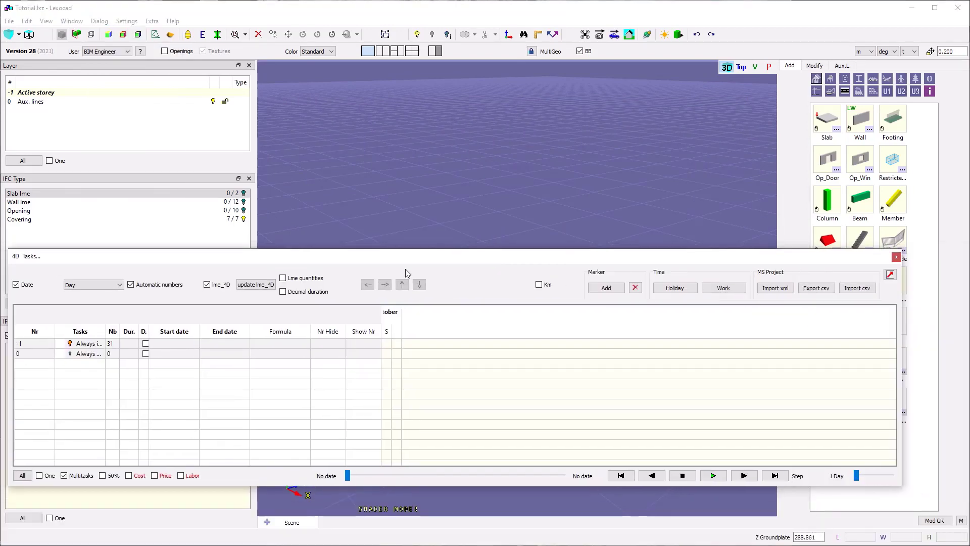
pyautogui.moveTo(403, 266); pyautogui.dragTo(417, 289)
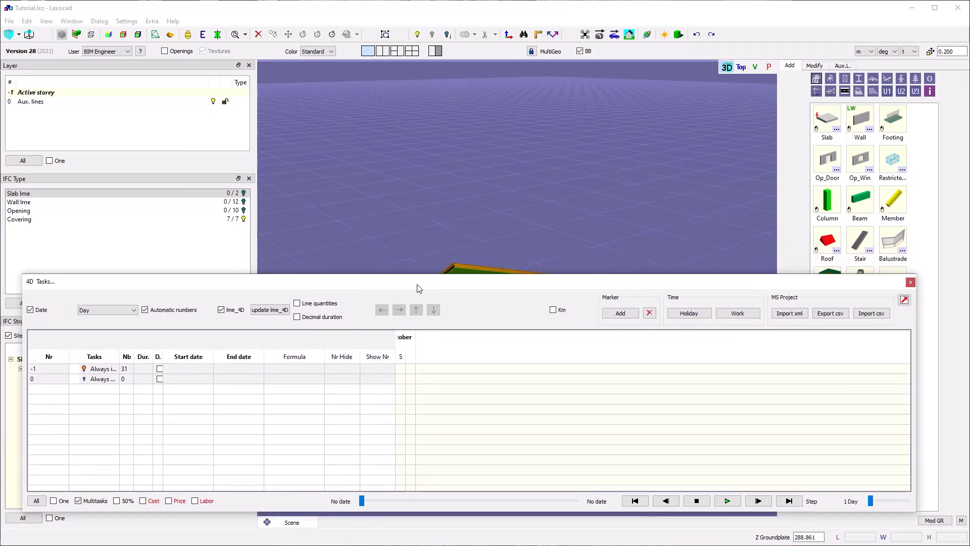
pyautogui.moveTo(418, 288); pyautogui.dragTo(437, 502)
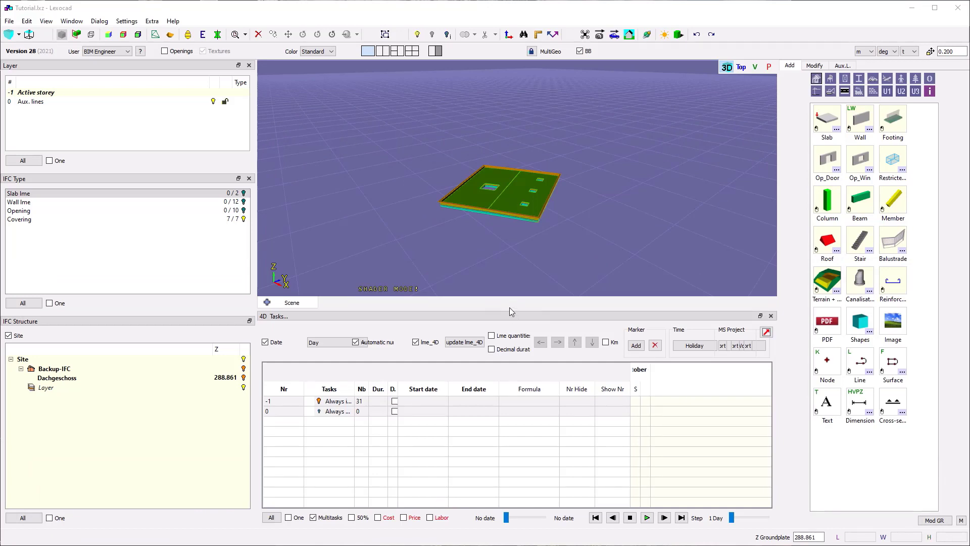
pyautogui.moveTo(511, 311)
pyautogui.mouseDown()
pyautogui.moveTo(515, 344)
pyautogui.moveTo(500, 342)
pyautogui.moveTo(497, 321)
pyautogui.mouseUp()
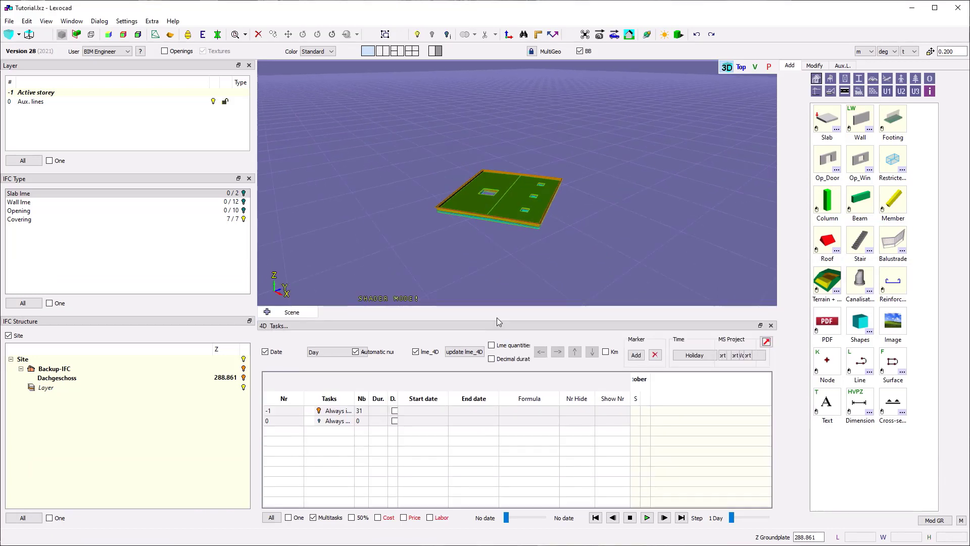
pyautogui.scroll(3, 565, 221)
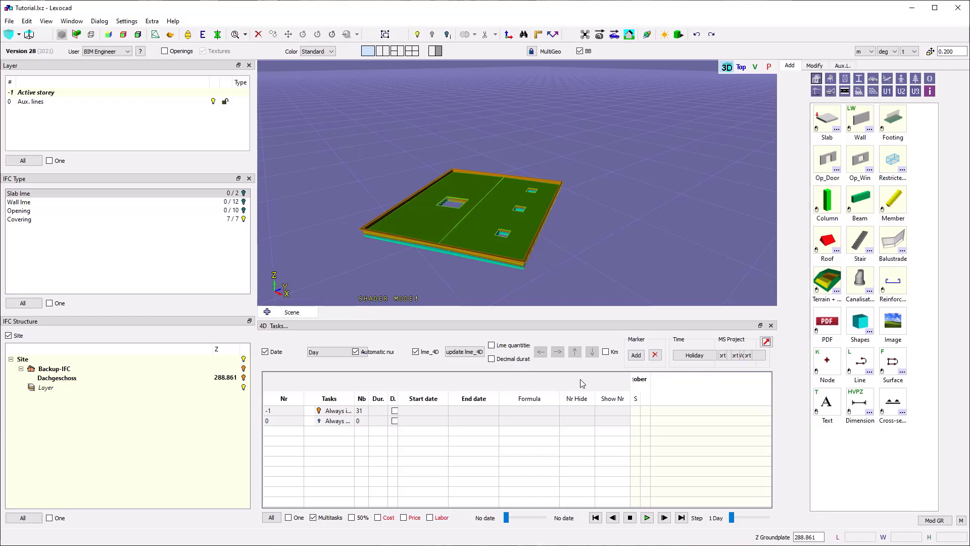
# - Add a new task to the 4D schedule and name it Steam Barrier
pyautogui.rightClick(278, 432)
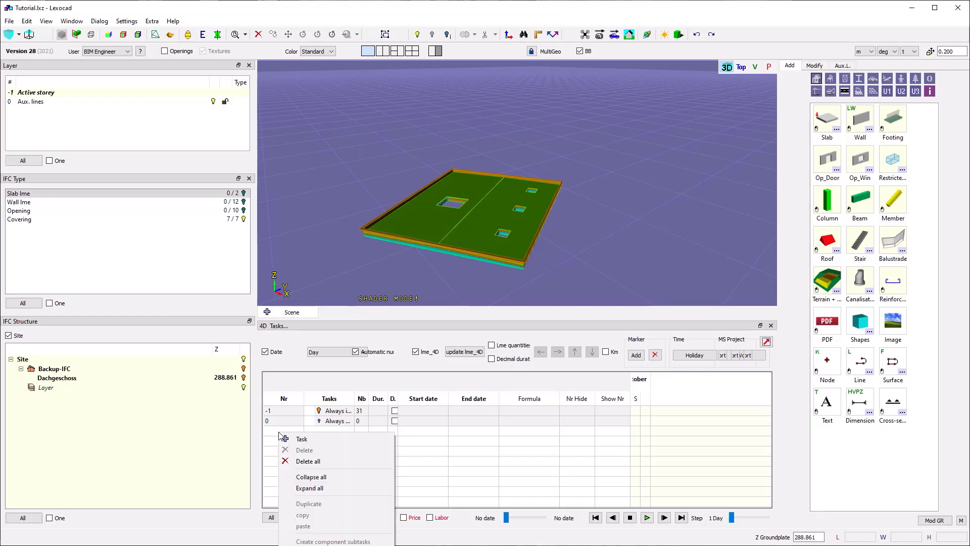
pyautogui.click(305, 439)
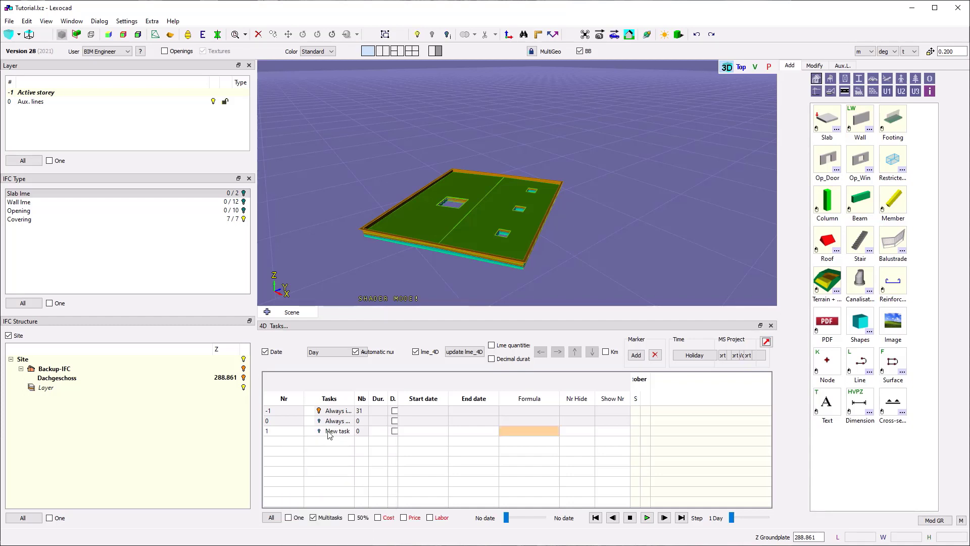
pyautogui.doubleClick(329, 432)
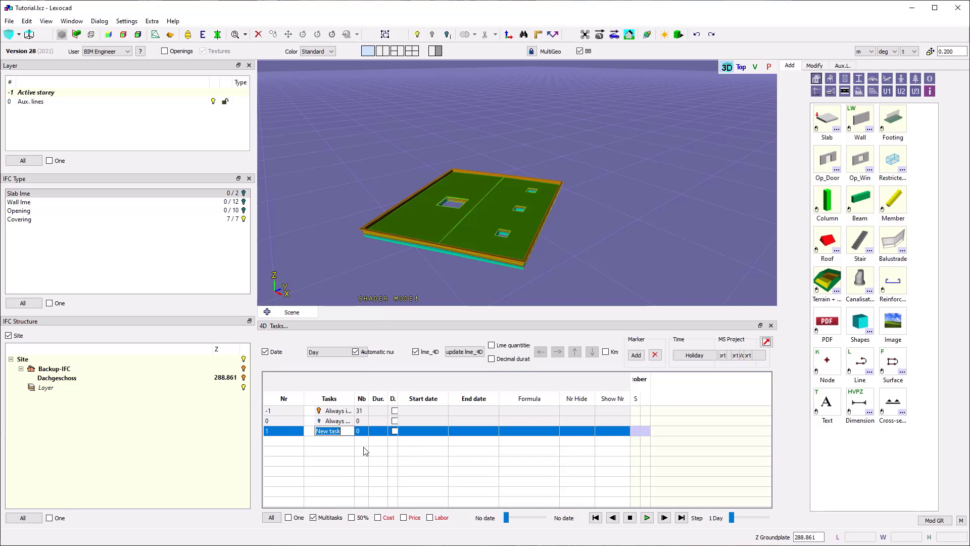
pyautogui.write('Steam Barri')
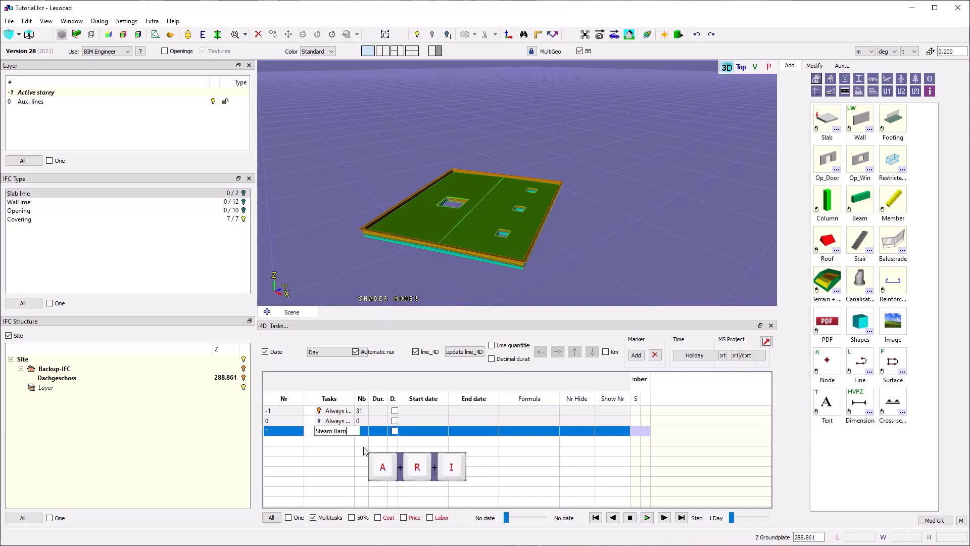
pyautogui.write('er')
pyautogui.press('Return')
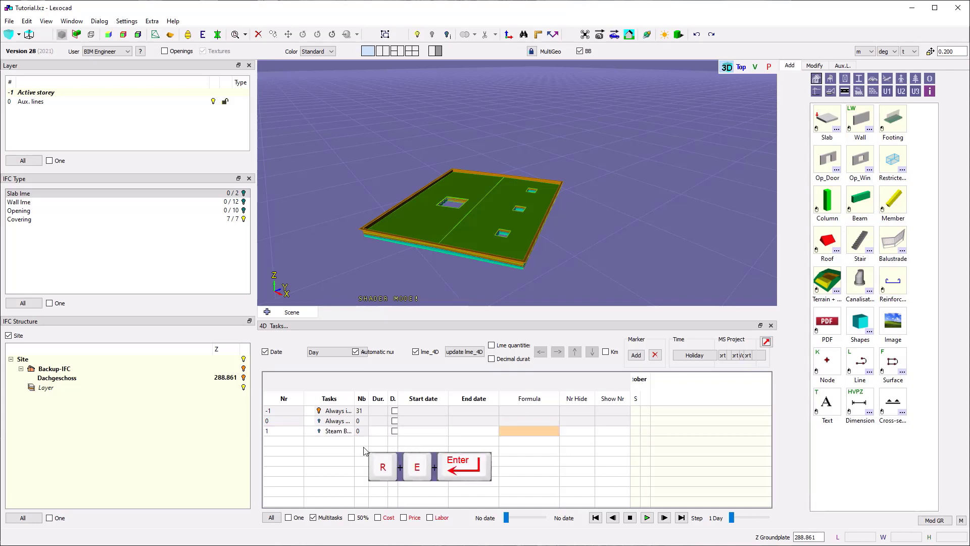
# - Give the Steam Barrier task the start date Sat 21.05.22 and a duration of 5 days
pyautogui.click(419, 433)
pyautogui.click(611, 386)
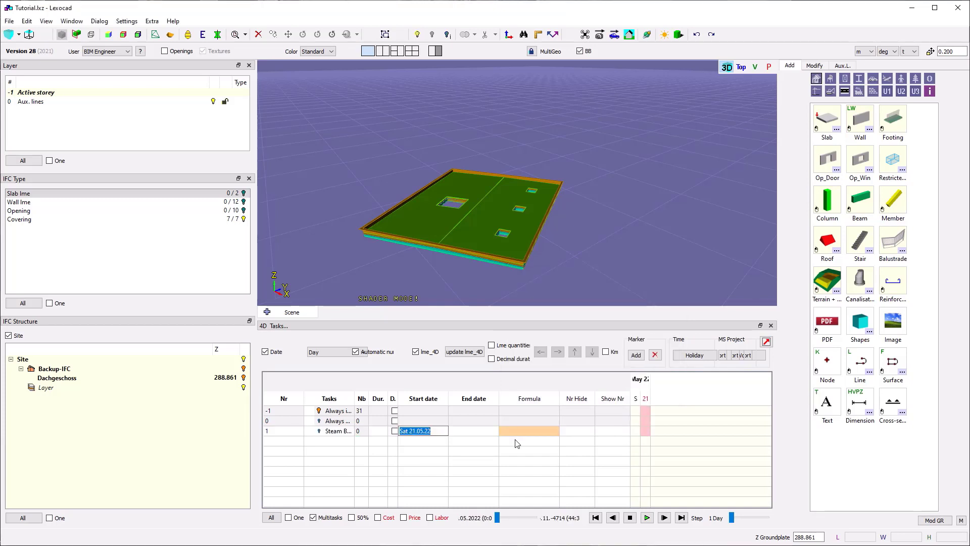
pyautogui.click(379, 430)
pyautogui.write('5')
pyautogui.click(413, 458)
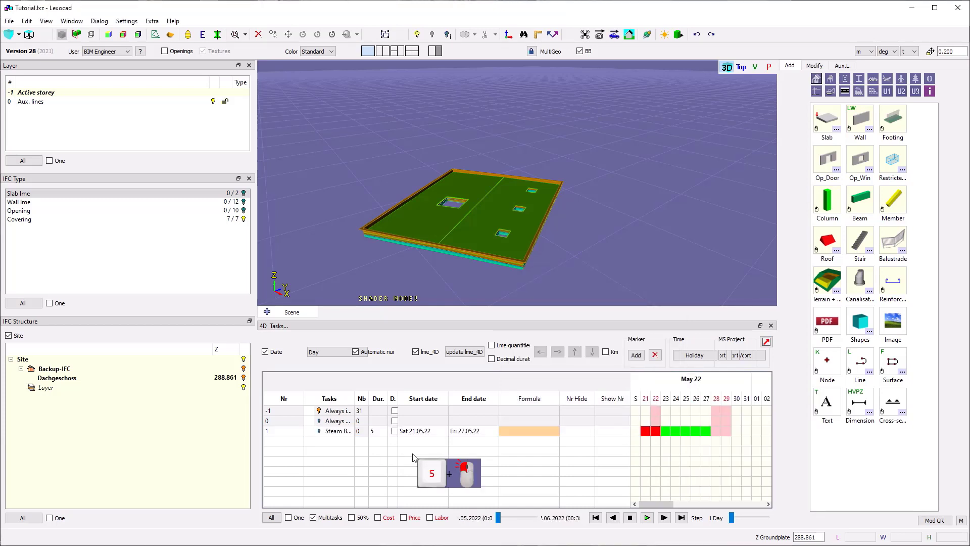
# - Assign the Steam Barrier covering in the model to task number 1
pyautogui.scroll(2, 552, 254)
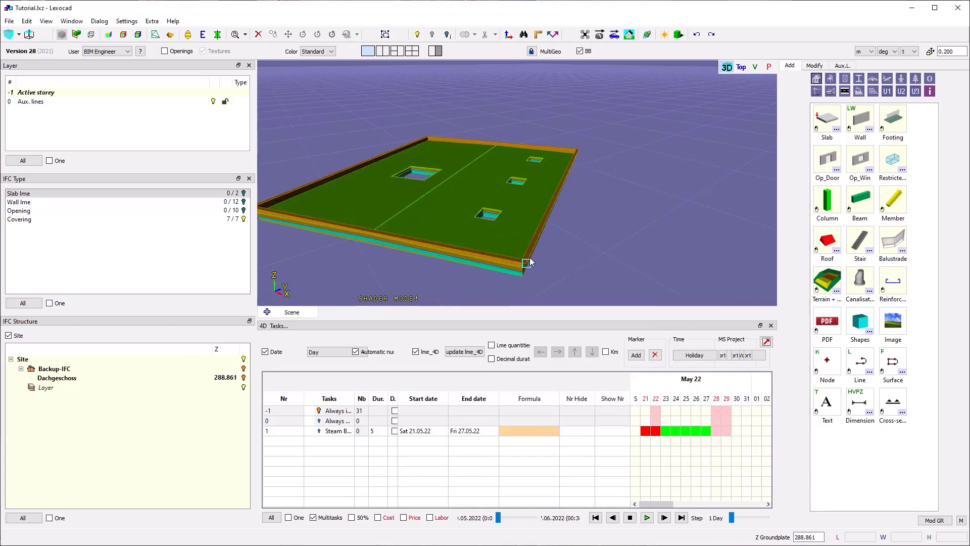
pyautogui.click(526, 263)
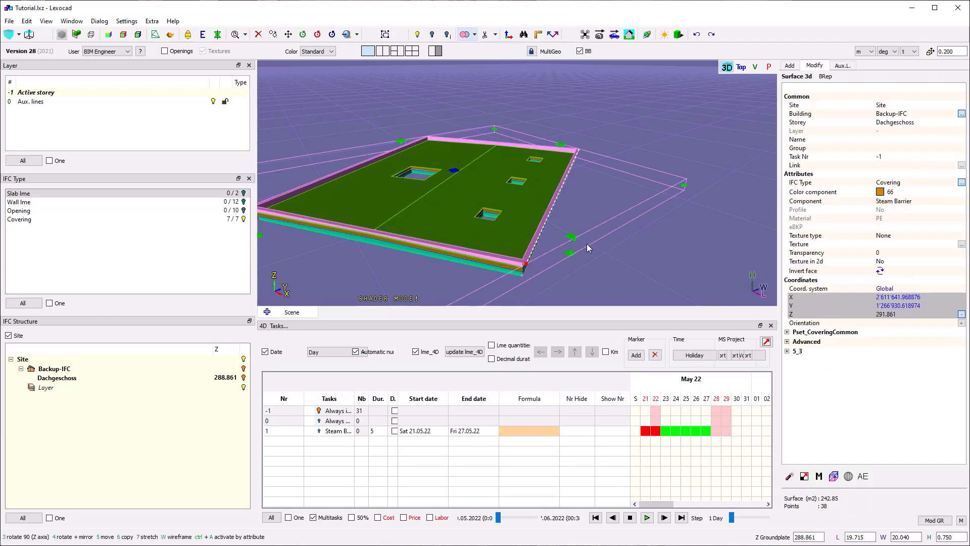
pyautogui.click(895, 159)
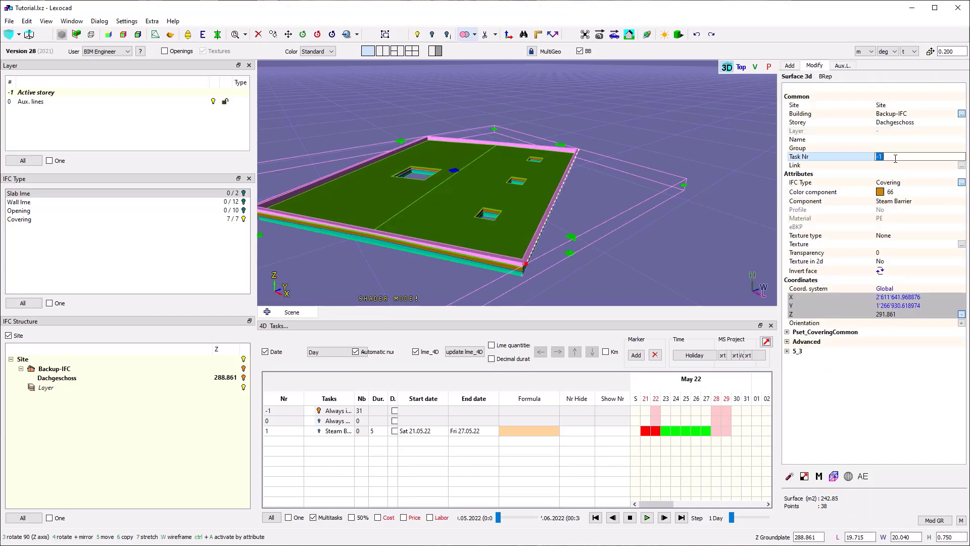
pyautogui.write('1')
pyautogui.press('Return')
pyautogui.click(678, 159)
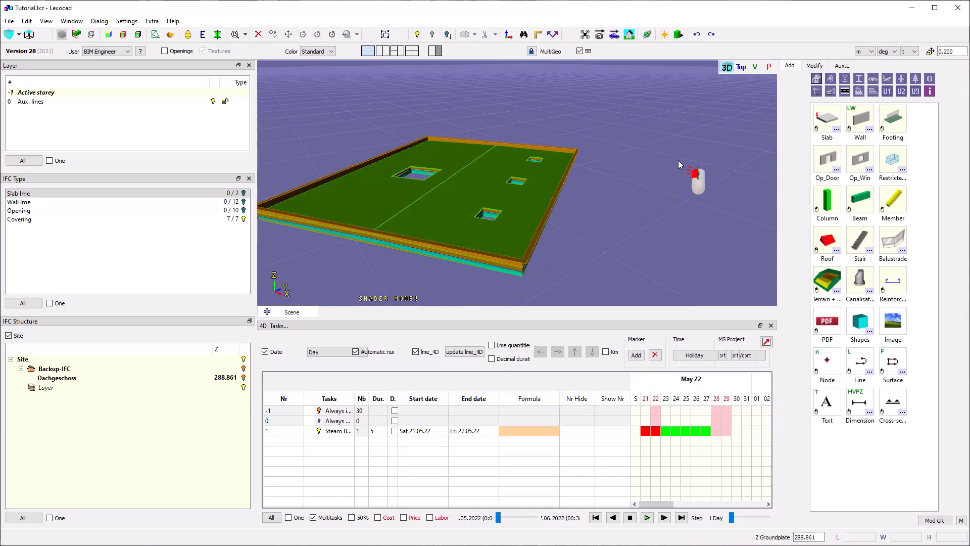
# - Play the 4D construction simulation with the whole roof in view, and stop it once the Steam Barrier has been shown
pyautogui.moveTo(678, 160); pyautogui.dragTo(636, 172)
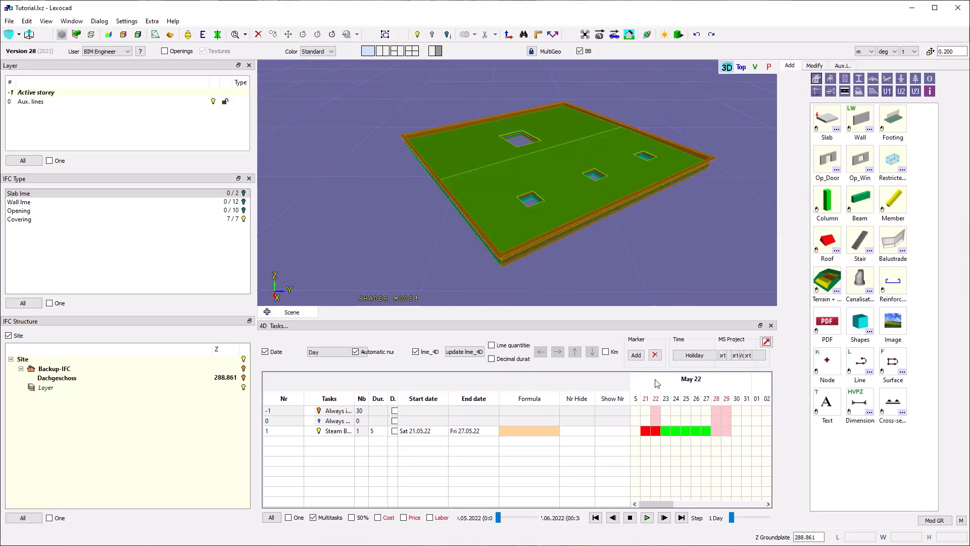
pyautogui.click(611, 519)
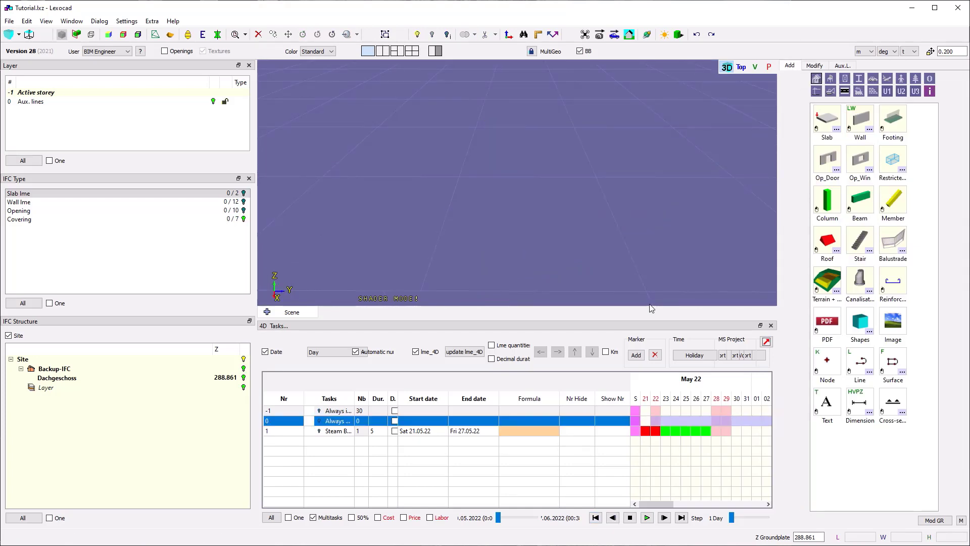
pyautogui.click(647, 518)
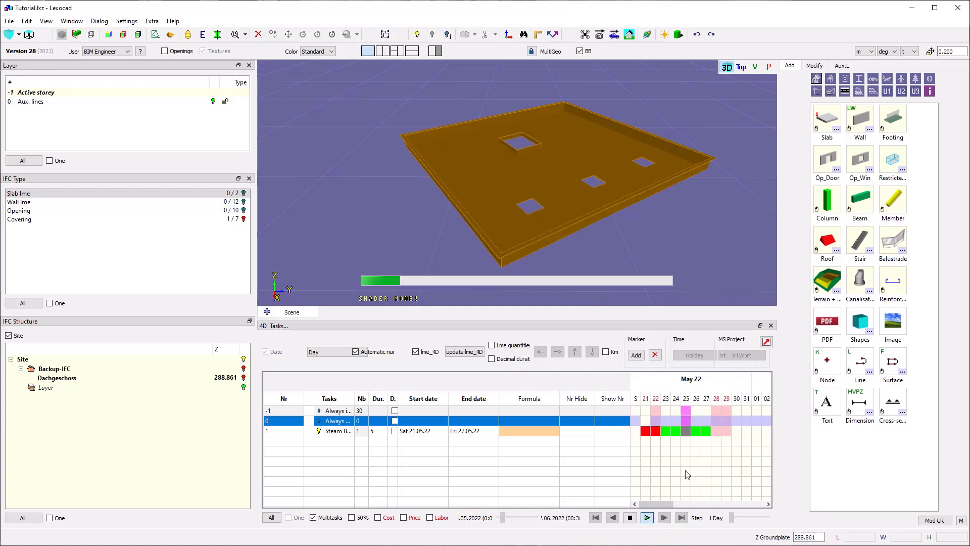
pyautogui.click(632, 517)
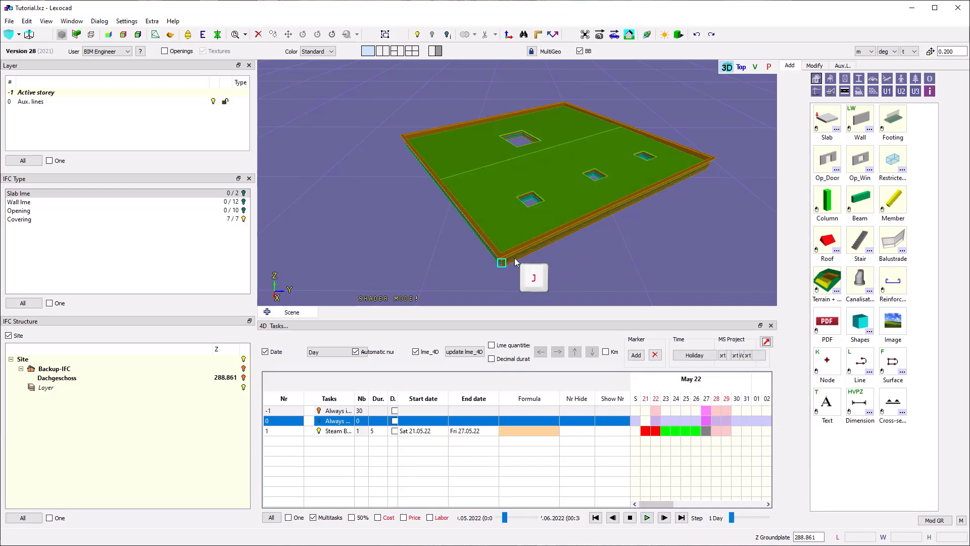
# - Hide the Steam Barrier covering and select the lowest Insulation Panels layer at the roof's corner
pyautogui.click(508, 258)
pyautogui.press('u')
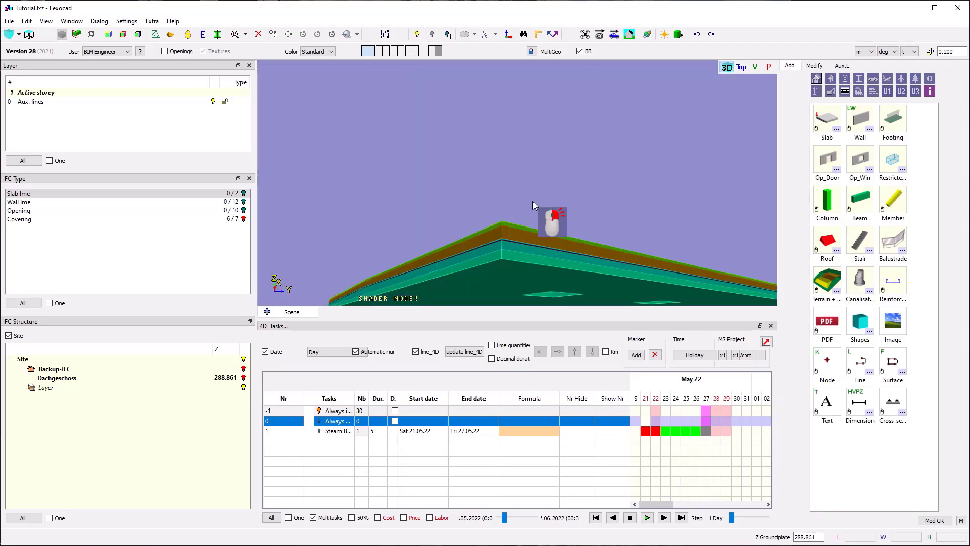
pyautogui.click(541, 189)
pyautogui.moveTo(541, 188); pyautogui.dragTo(486, 113, button='middle')
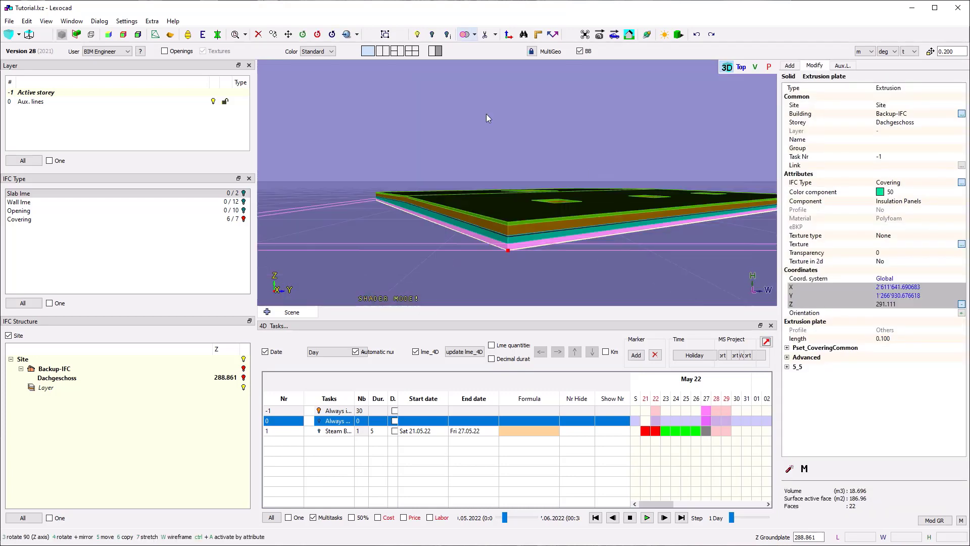
# - Add a second task below Steam Barrier and name it Insulation Panels
pyautogui.rightClick(329, 450)
pyautogui.click(345, 449)
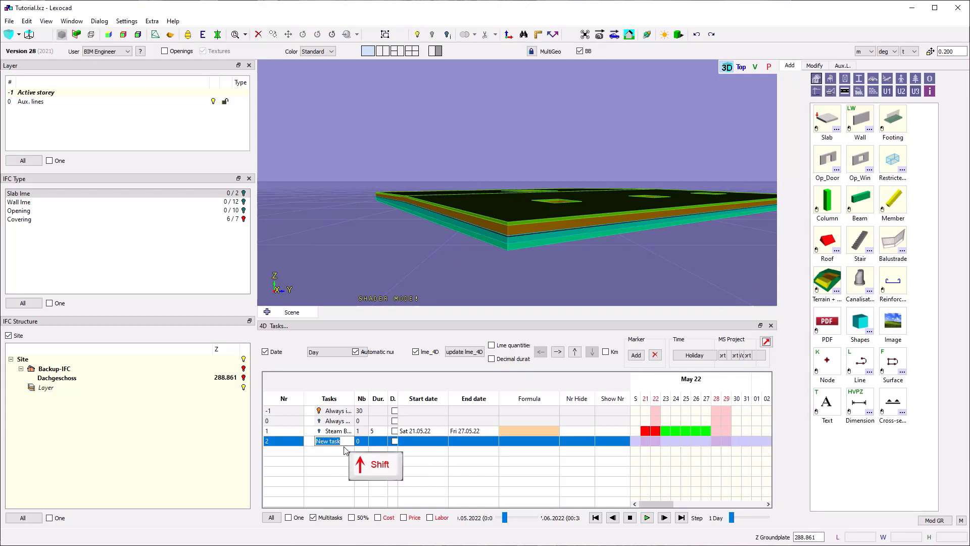
pyautogui.write('Insulation Pan')
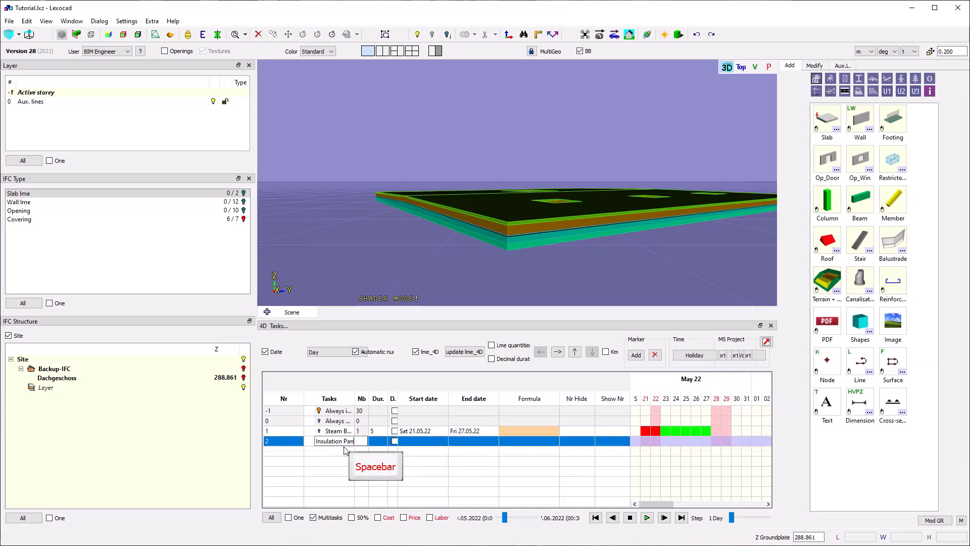
pyautogui.press('Return')
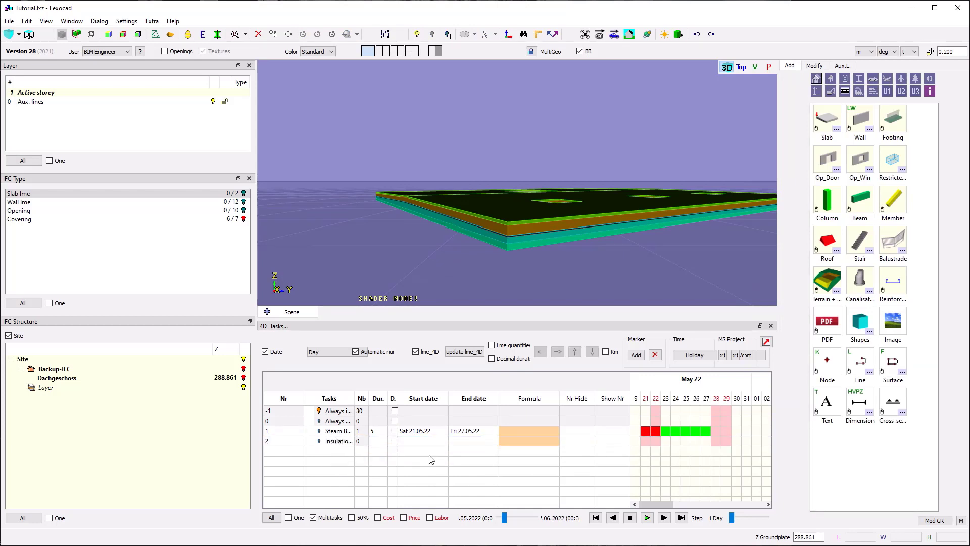
# - Set the Insulation Panels task's duration to 3 days and its start date to Mon 30.05.22
pyautogui.click(392, 442)
pyautogui.click(390, 457)
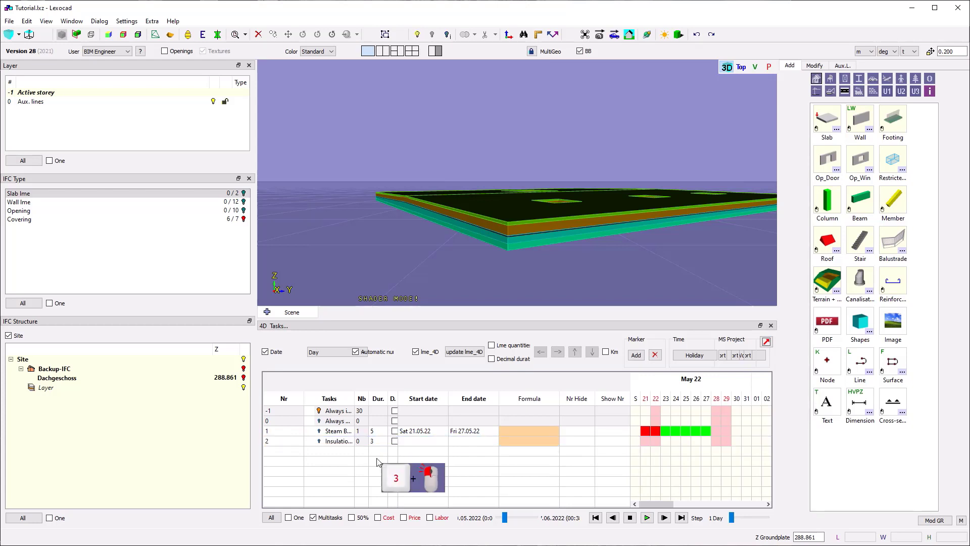
pyautogui.click(428, 443)
pyautogui.click(429, 447)
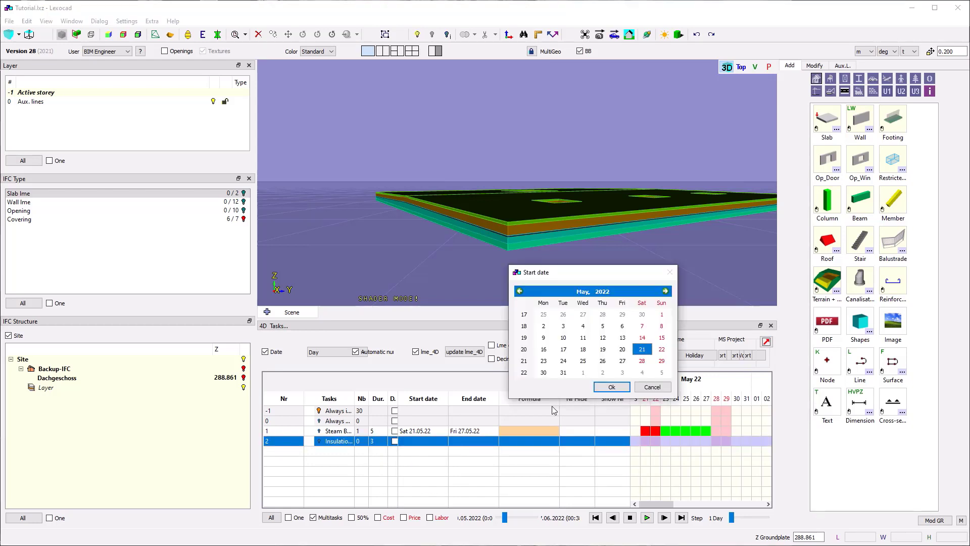
pyautogui.click(649, 389)
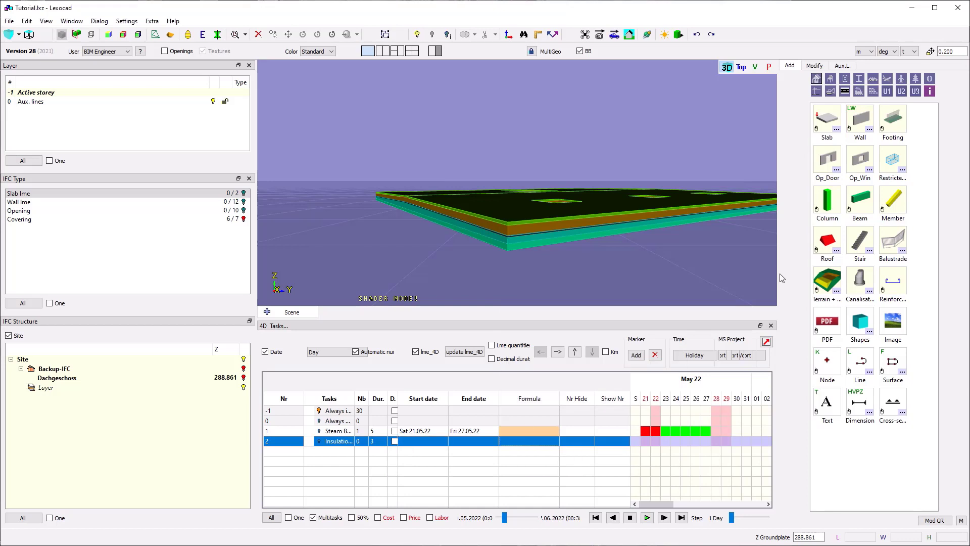
pyautogui.click(934, 152)
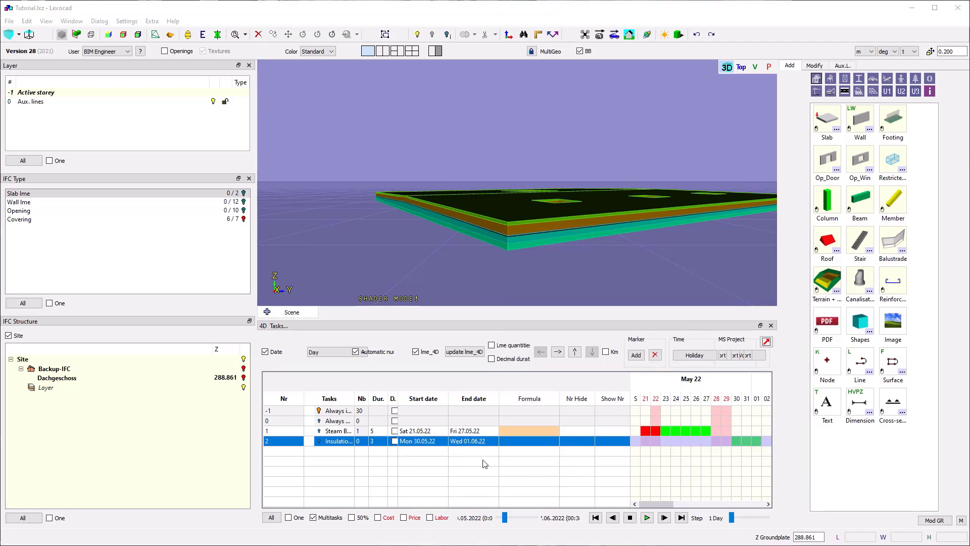
# - Link the Insulation Panels task to the end of task 1 with the formula 1FS+2d
pyautogui.click(522, 443)
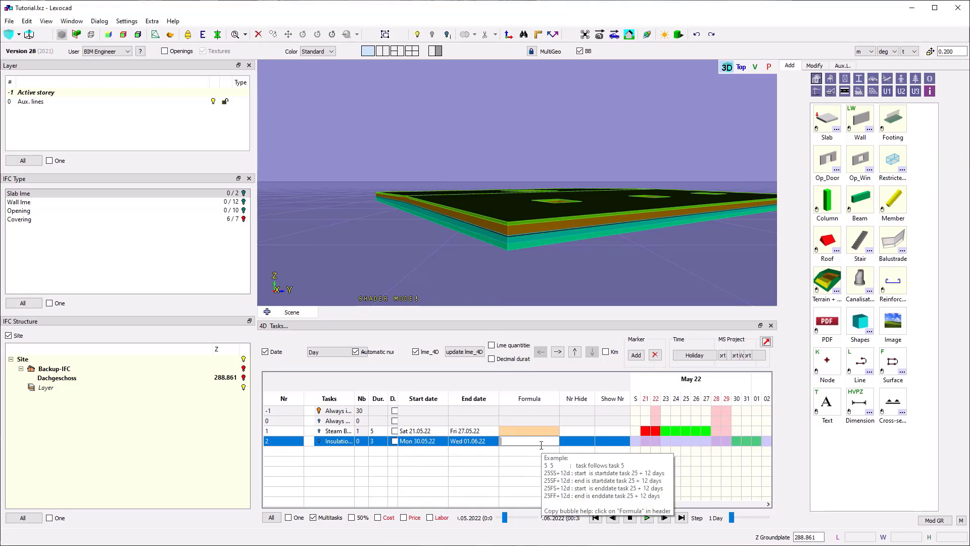
pyautogui.write('1')
pyautogui.write('FS+2d')
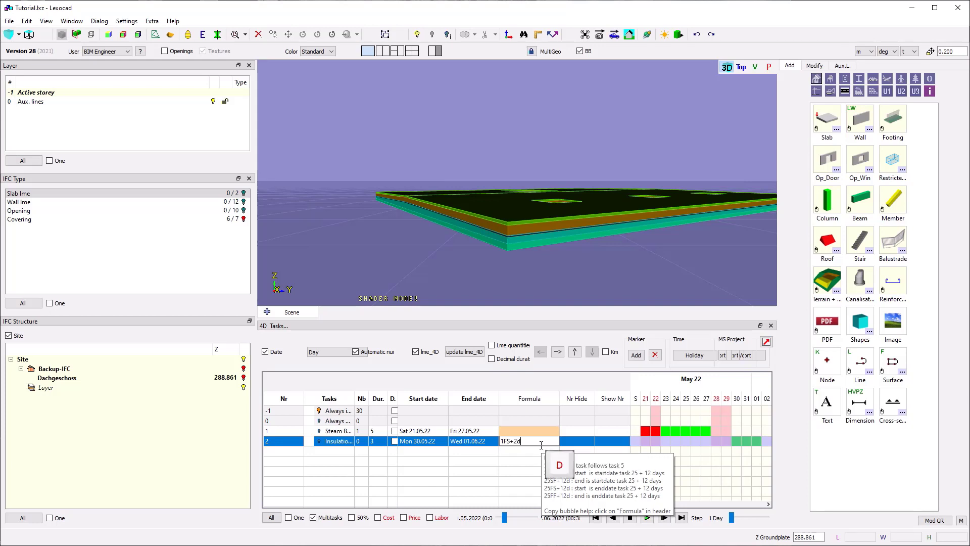
pyautogui.press('Return')
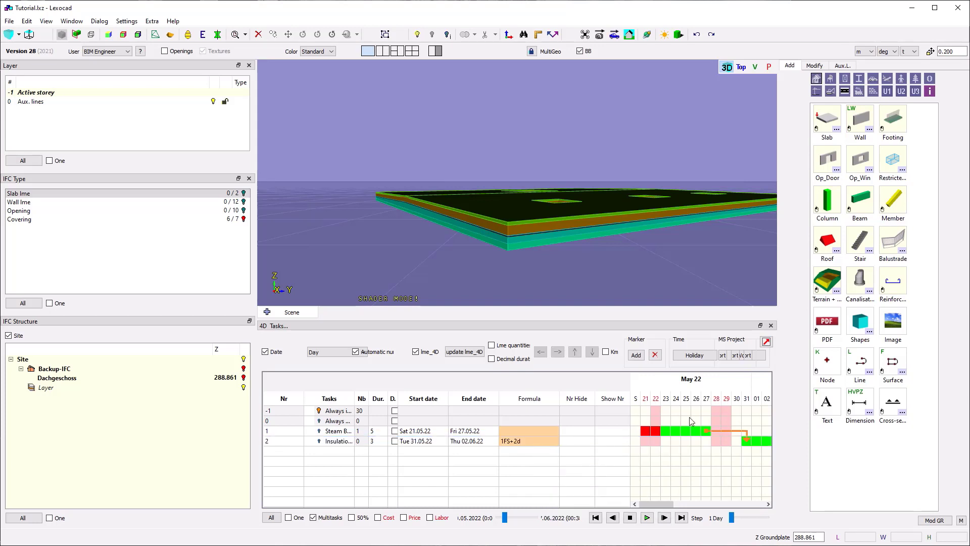
# - Shorten the Steam Barrier task's duration to 4 days
pyautogui.click(719, 432)
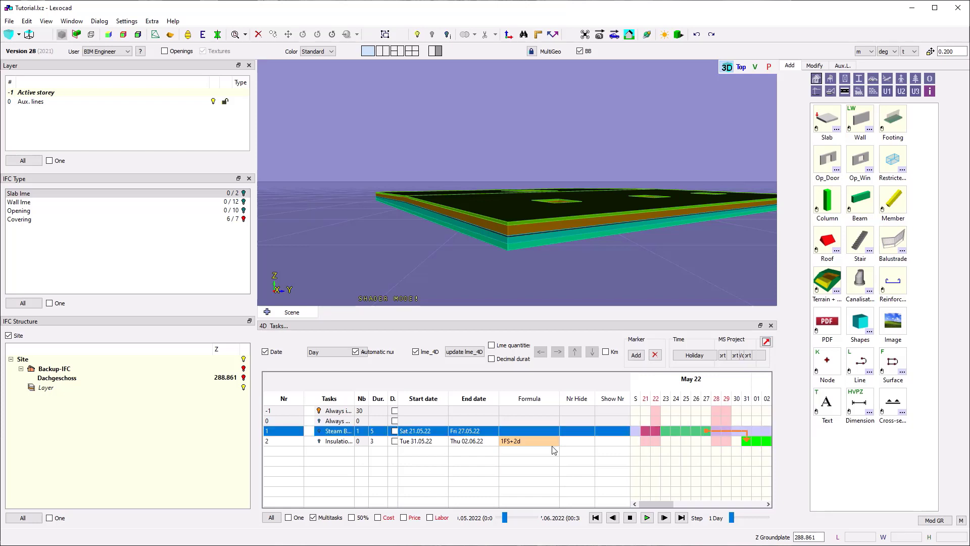
pyautogui.click(465, 430)
pyautogui.click(373, 434)
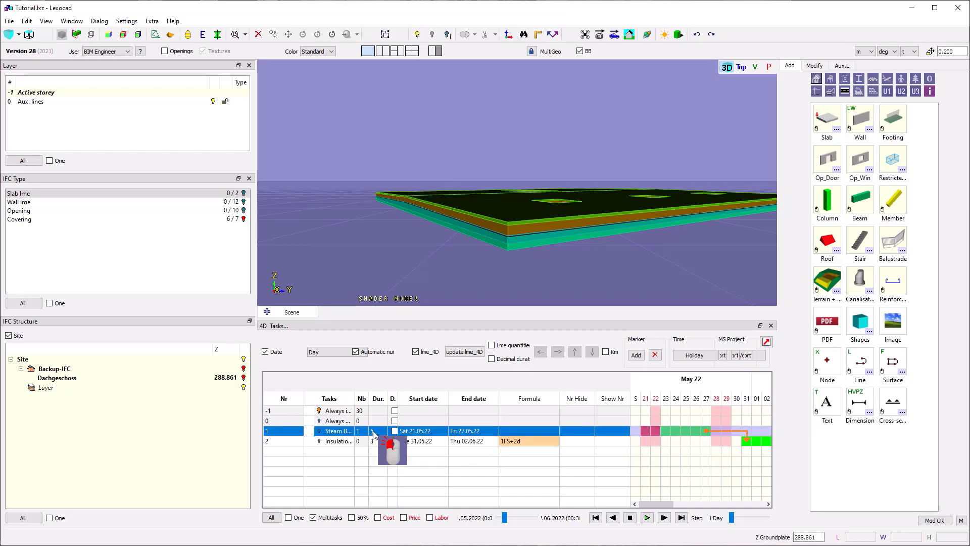
pyautogui.write('4')
pyautogui.press('Return')
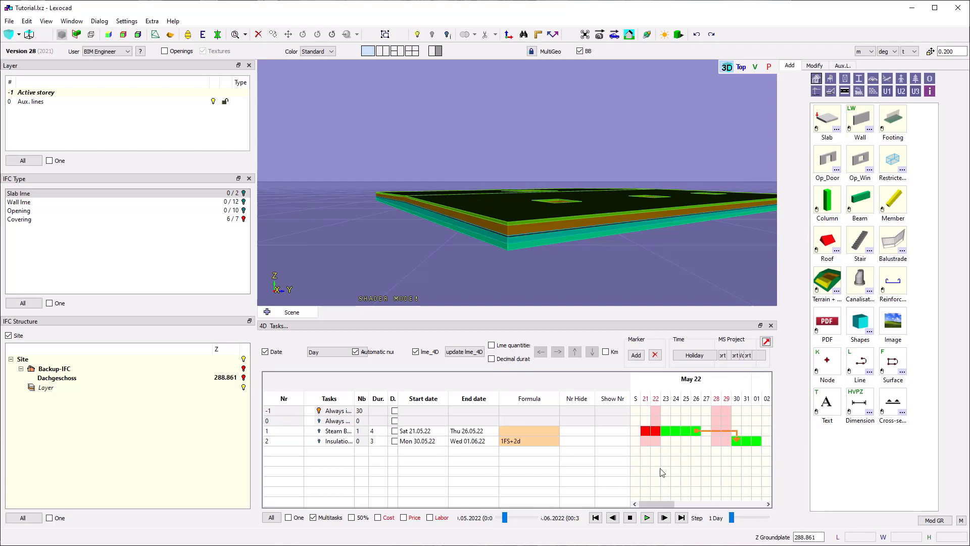
# - Assign the lowest Insulation Panels covering in the model to task number 2
pyautogui.click(509, 243)
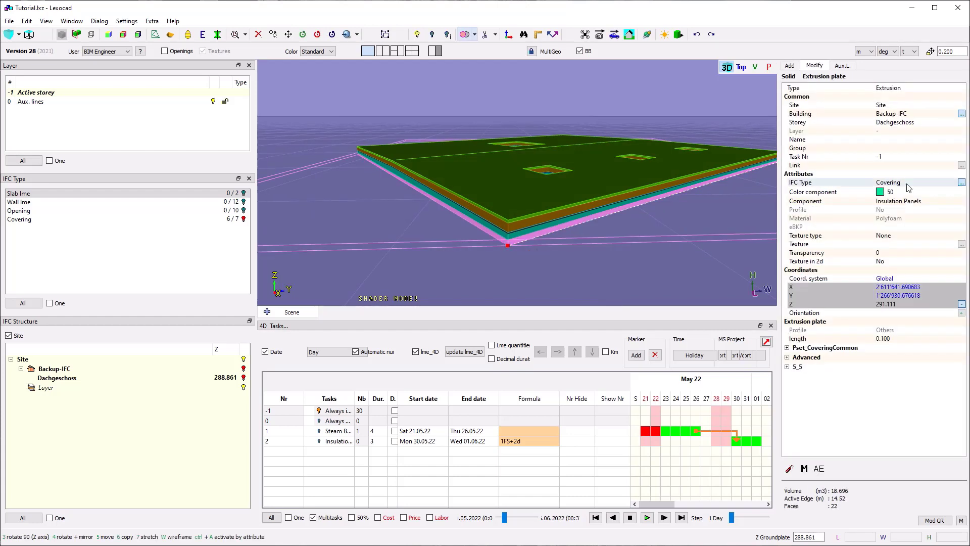
pyautogui.click(893, 161)
pyautogui.write('2')
pyautogui.press('Return')
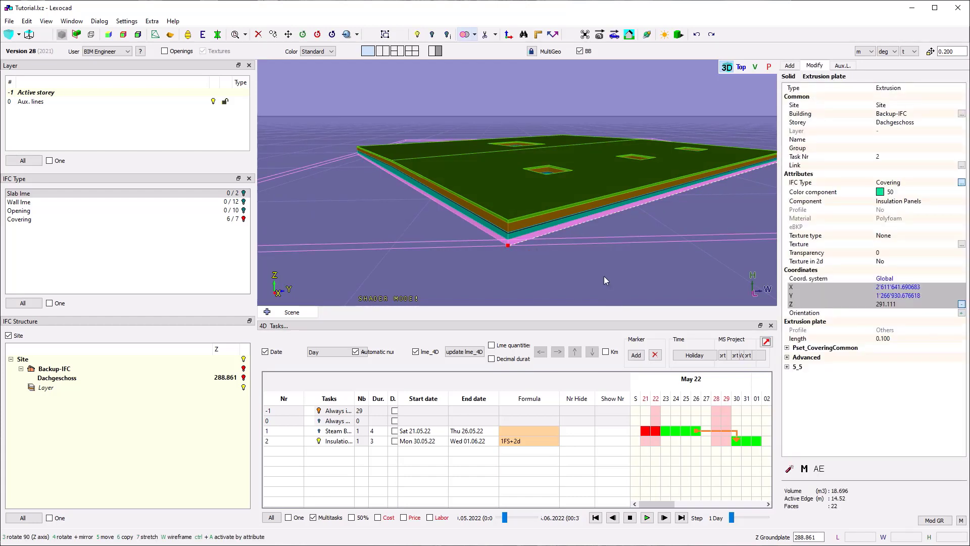
# - Check the properties of the Plants Substrate and Greening coverings, and show all elements of the Dachgeschoss storey
pyautogui.click(520, 206)
pyautogui.click(521, 225)
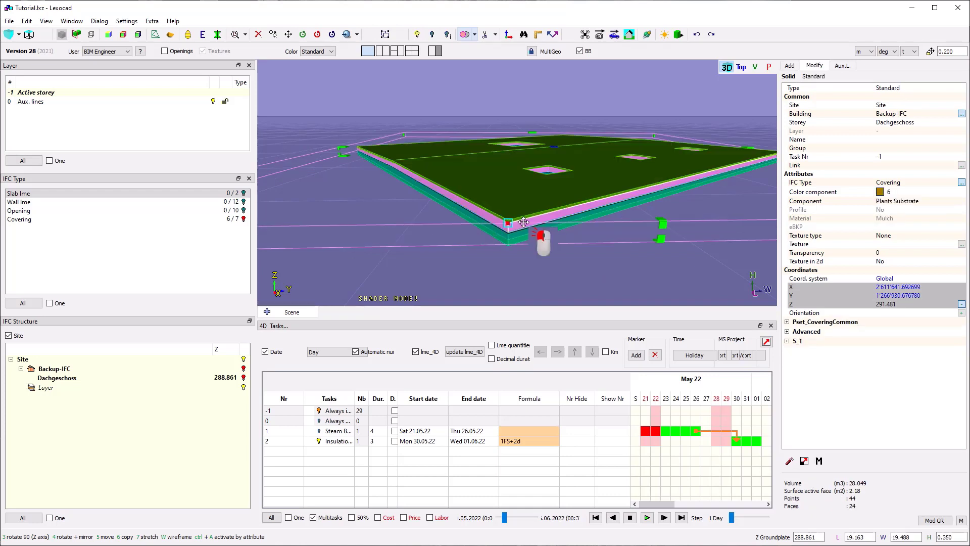
pyautogui.click(519, 203)
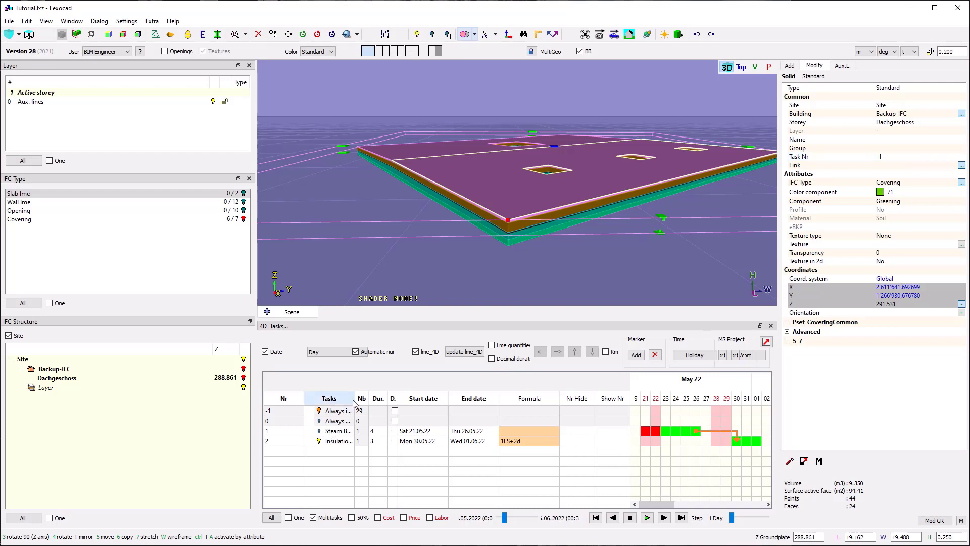
pyautogui.click(243, 377)
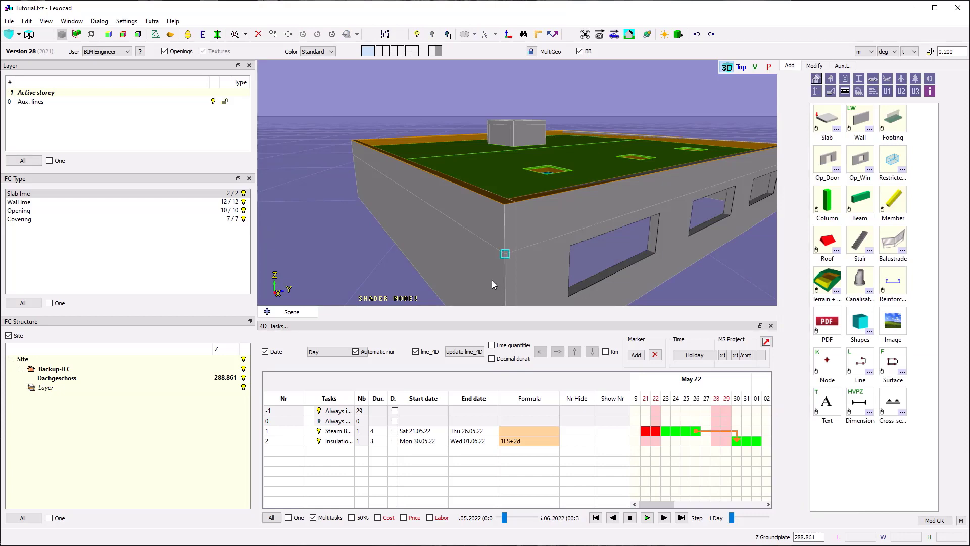
# - Select all elements sharing the grey wall's colour by attribute and assign them to task number 0
pyautogui.click(505, 204)
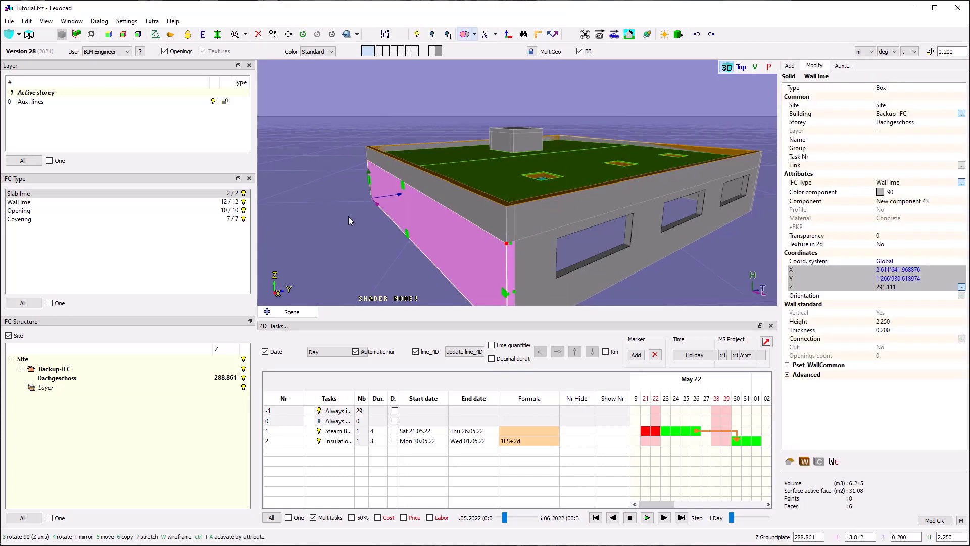
pyautogui.moveTo(347, 216); pyautogui.dragTo(615, 225)
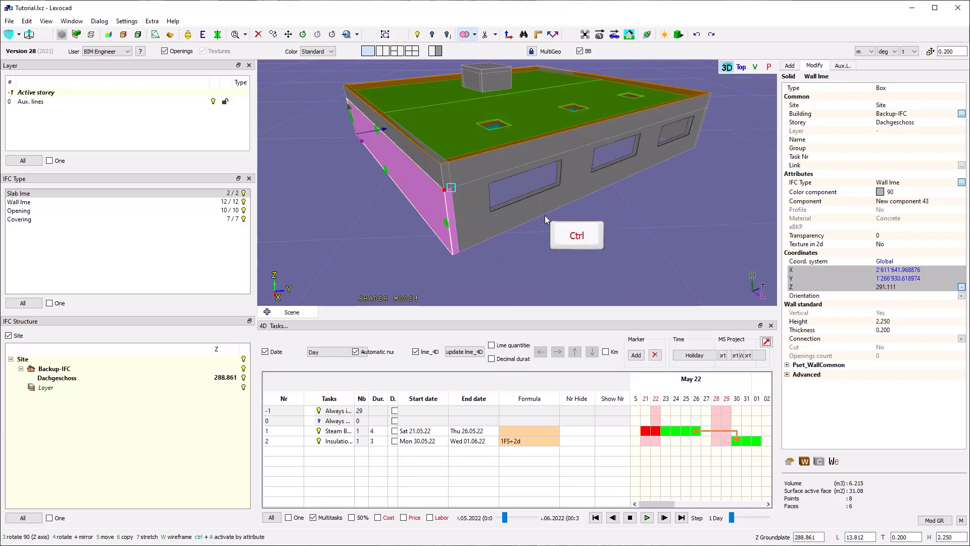
pyautogui.hotkey('ctrl', 'a')
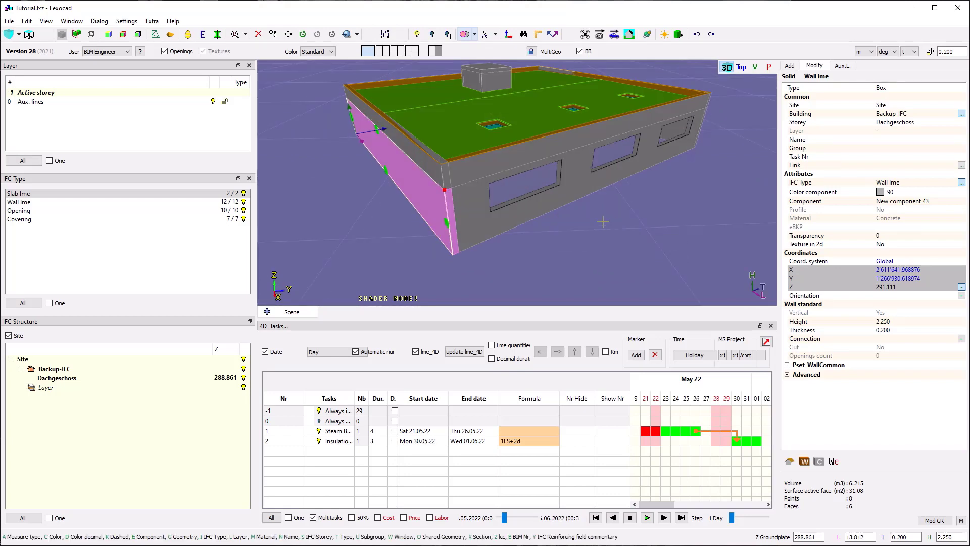
pyautogui.press('c')
pyautogui.moveTo(549, 140); pyautogui.dragTo(573, 155, button='middle')
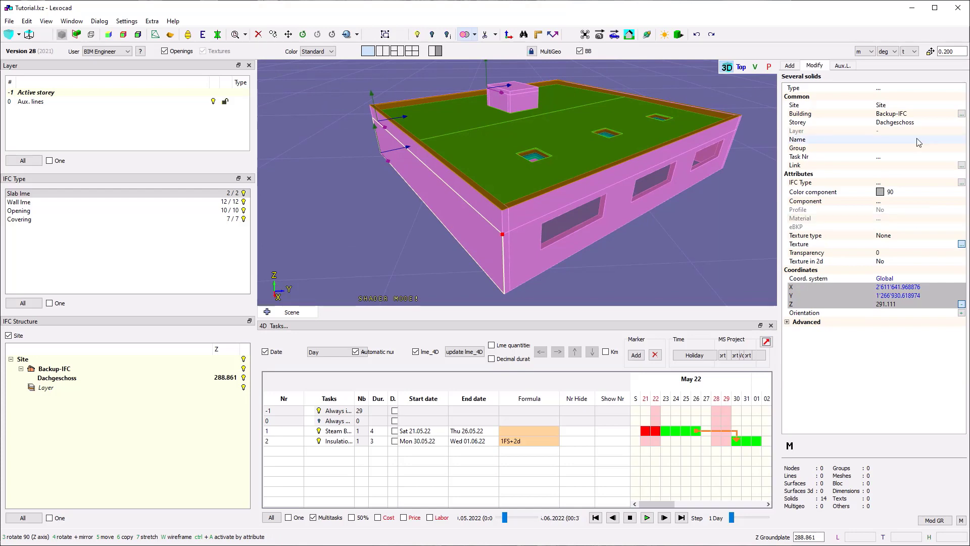
pyautogui.click(889, 156)
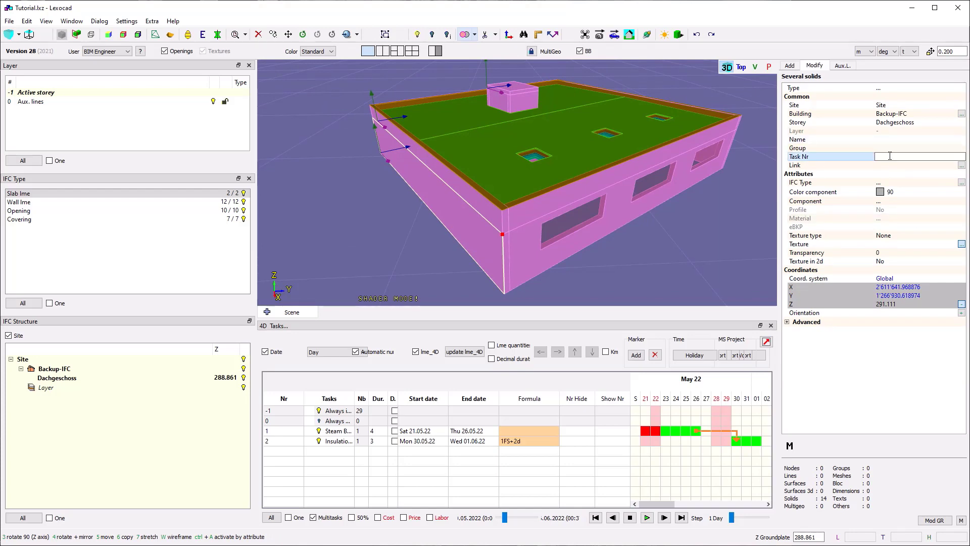
pyautogui.write('0')
pyautogui.press('Return')
pyautogui.click(713, 257)
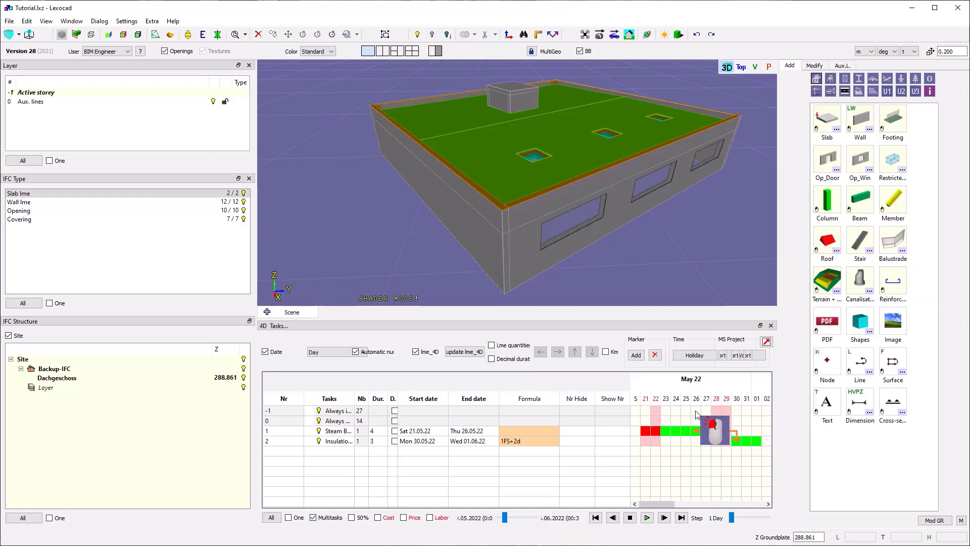
# - Play the 4D construction simulation from the start of the timeline, viewing the roof from above, and stop it
pyautogui.click(635, 421)
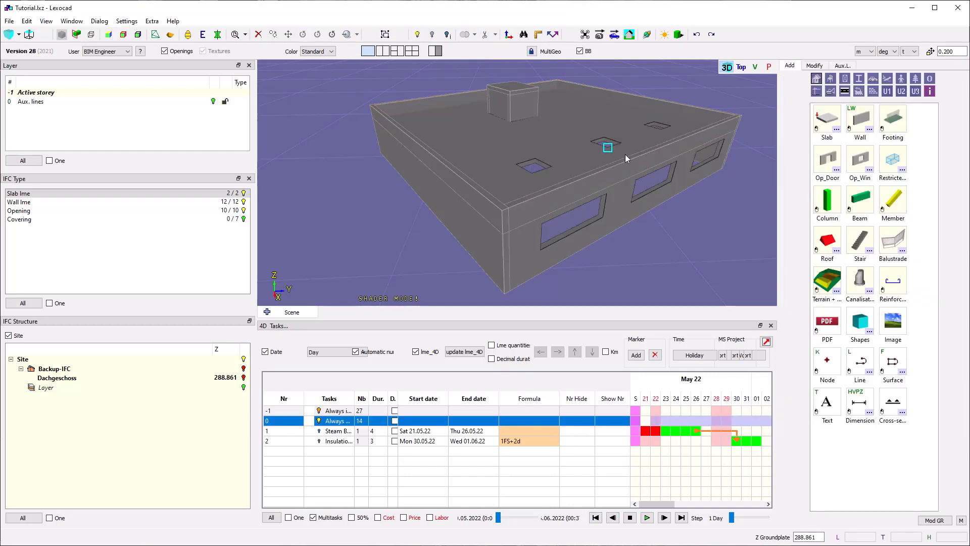
pyautogui.moveTo(533, 152); pyautogui.dragTo(536, 202)
pyautogui.click(646, 517)
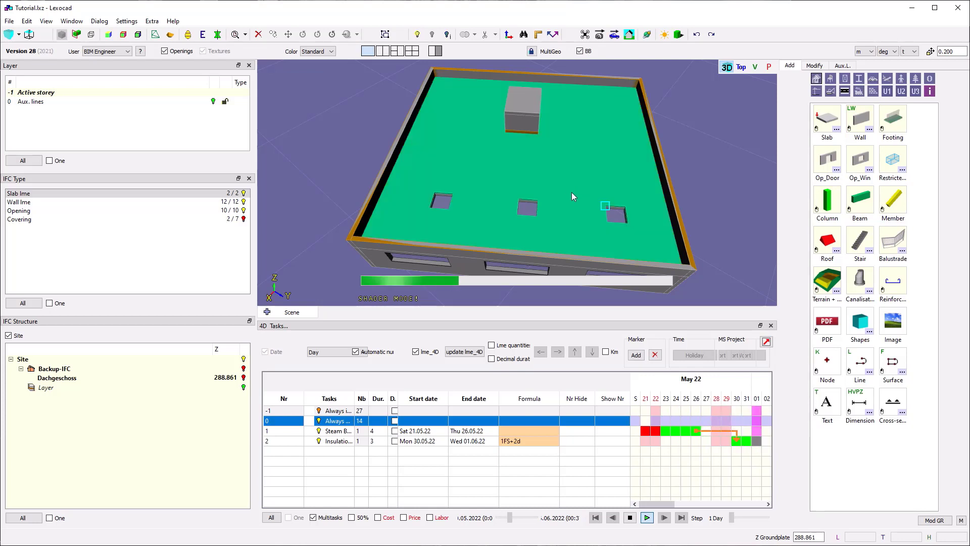
pyautogui.click(632, 518)
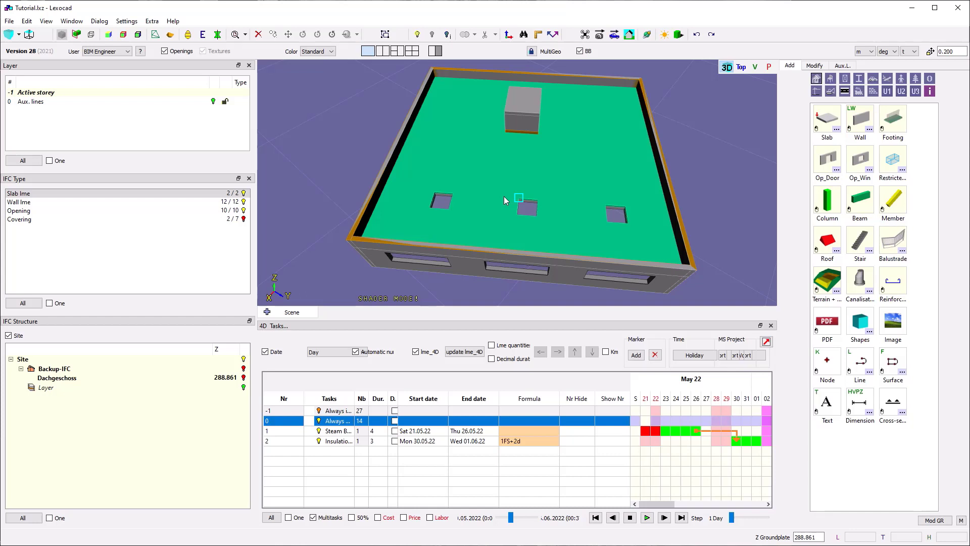
# - Open the LME dialog and show all elements of the model so every covering layer is listed
pyautogui.moveTo(421, 158); pyautogui.dragTo(419, 201, button='middle')
pyautogui.click(98, 22)
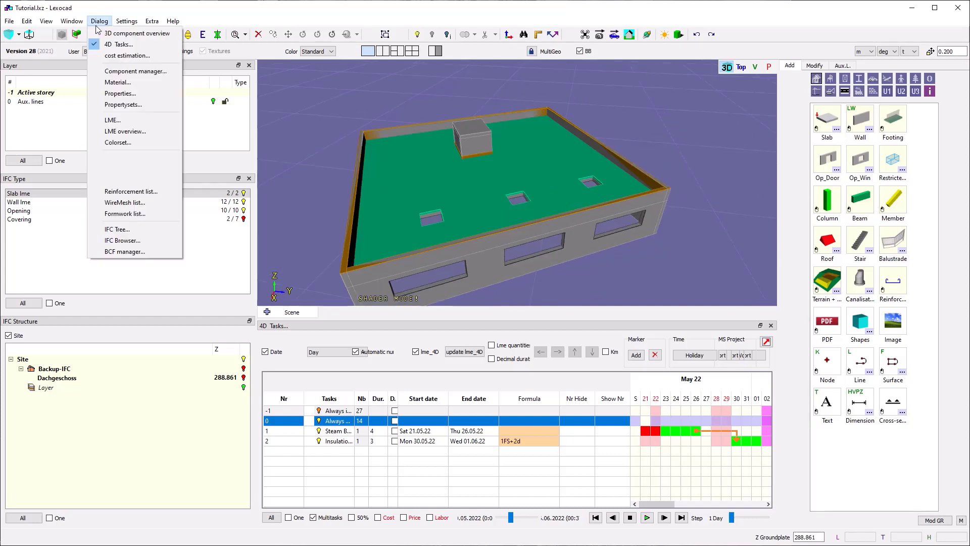
pyautogui.click(152, 122)
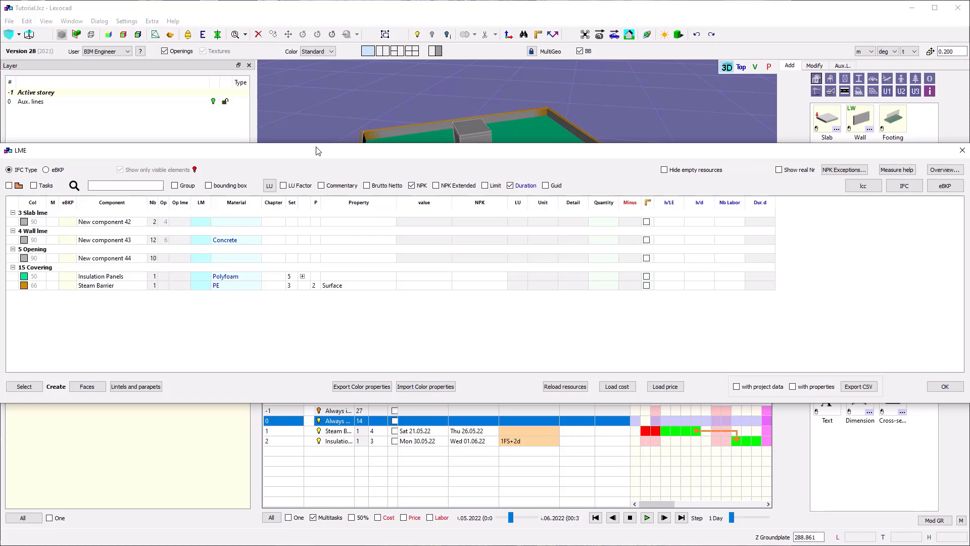
pyautogui.moveTo(316, 154); pyautogui.dragTo(361, 235)
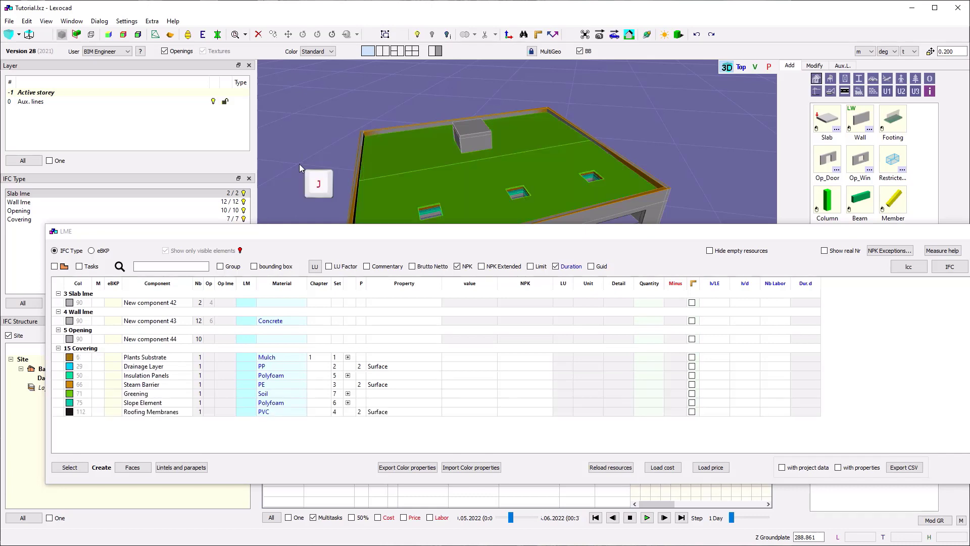
pyautogui.moveTo(303, 232); pyautogui.dragTo(313, 215)
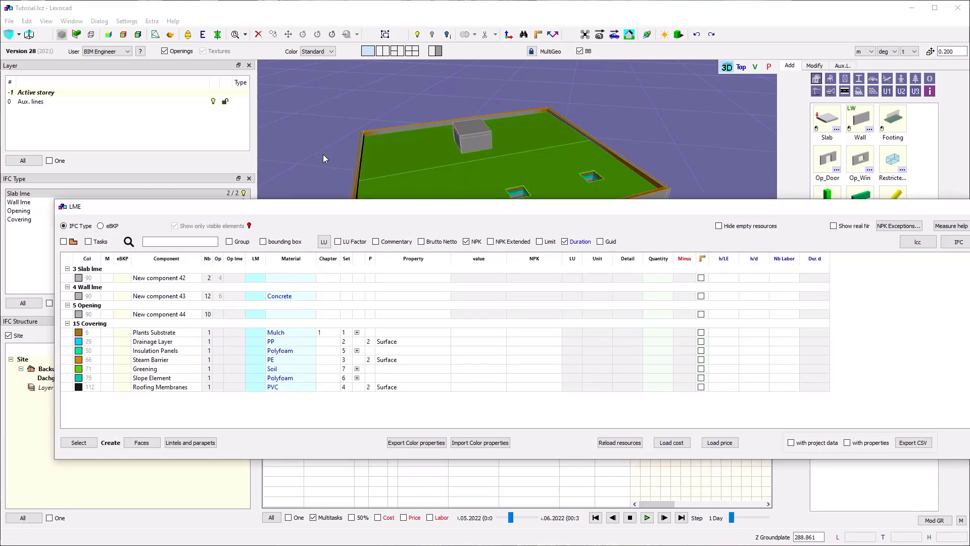
pyautogui.moveTo(463, 222); pyautogui.dragTo(445, 152)
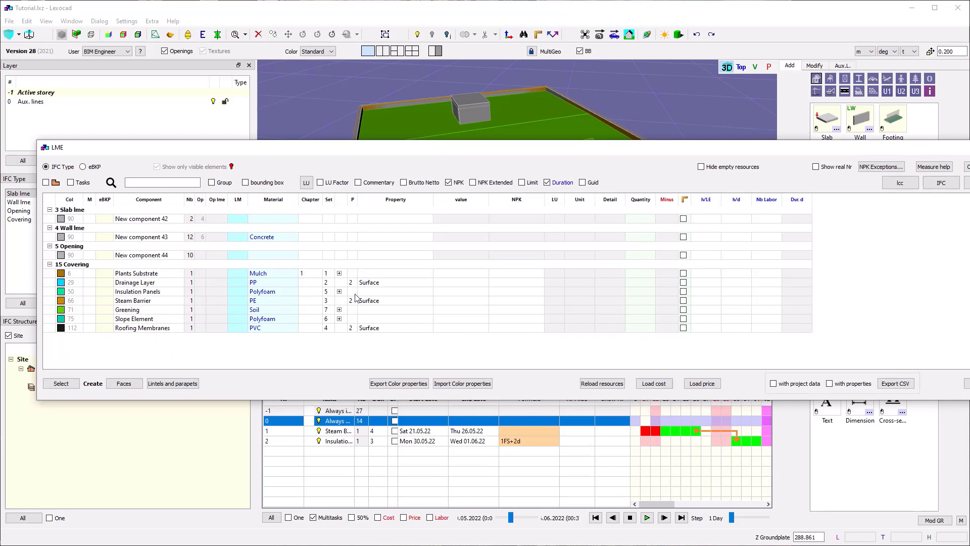
# - Set h/LE to 2 and h/d to 4 for the Surface property of the Greening covering
pyautogui.click(358, 309)
pyautogui.click(707, 310)
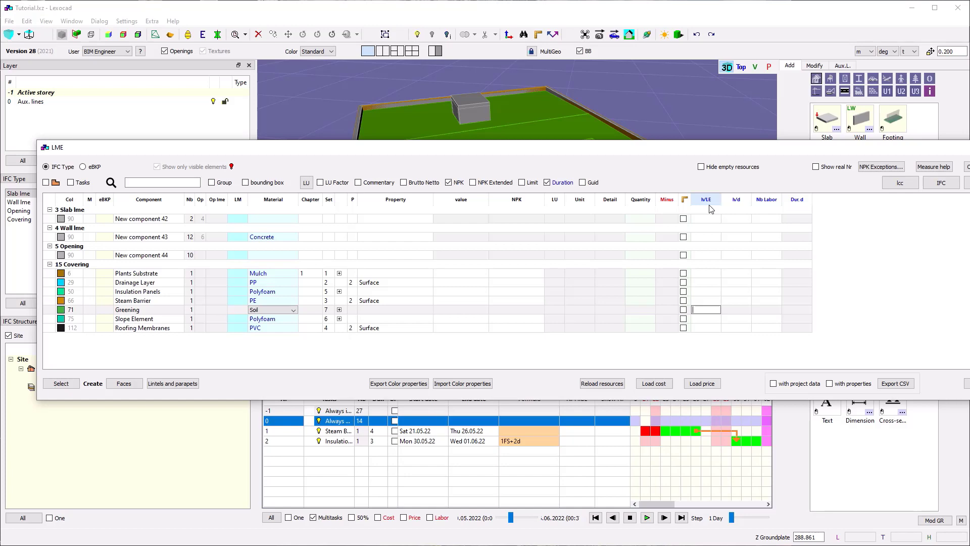
pyautogui.click(339, 309)
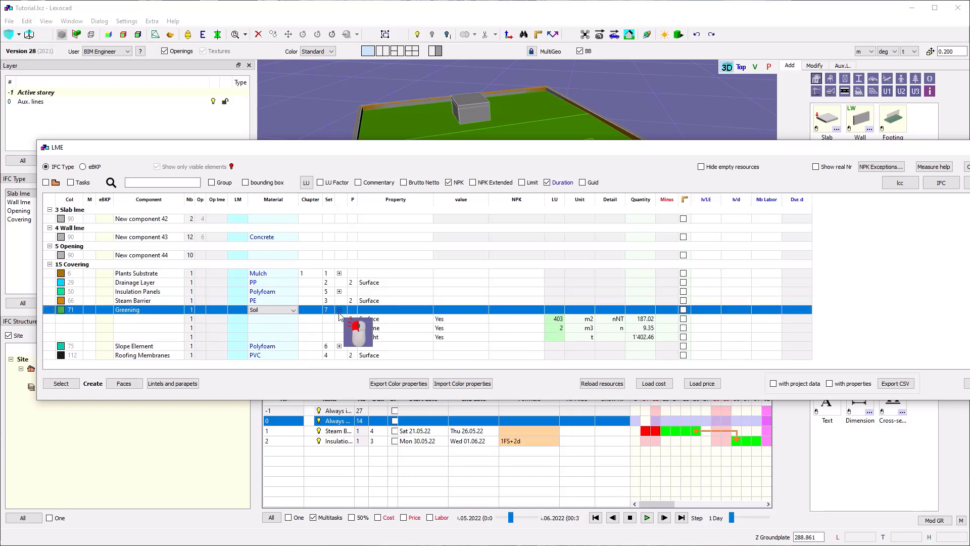
pyautogui.moveTo(564, 145); pyautogui.dragTo(564, 111)
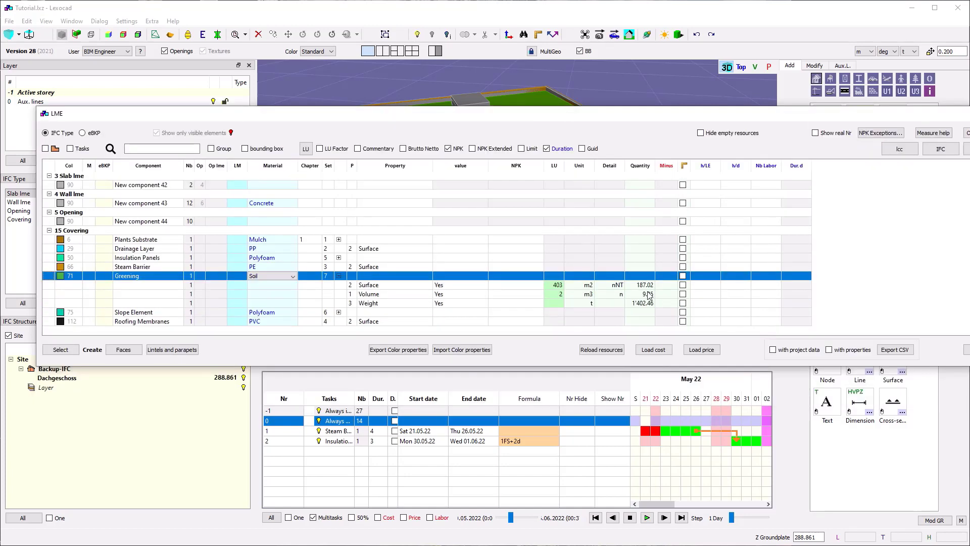
pyautogui.click(571, 285)
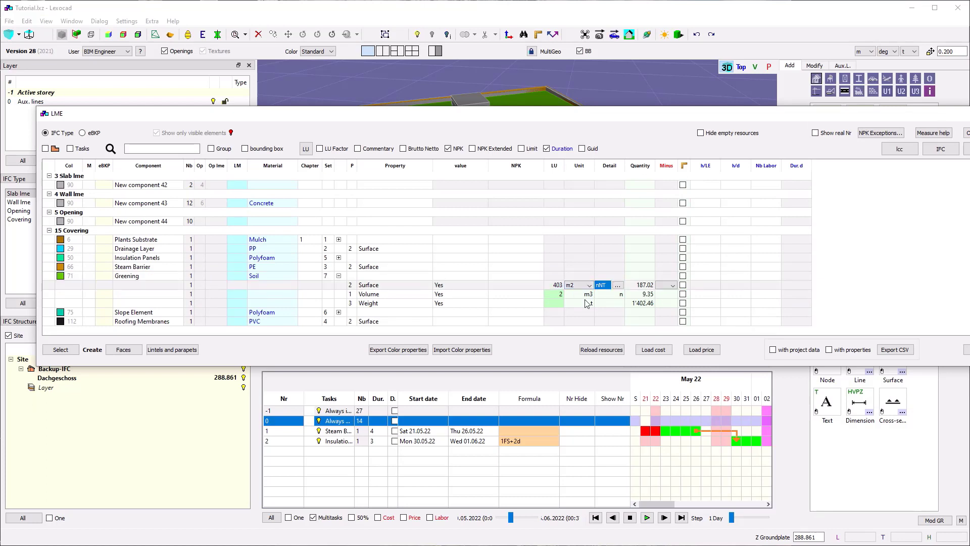
pyautogui.click(705, 286)
pyautogui.write('2')
pyautogui.press('Return')
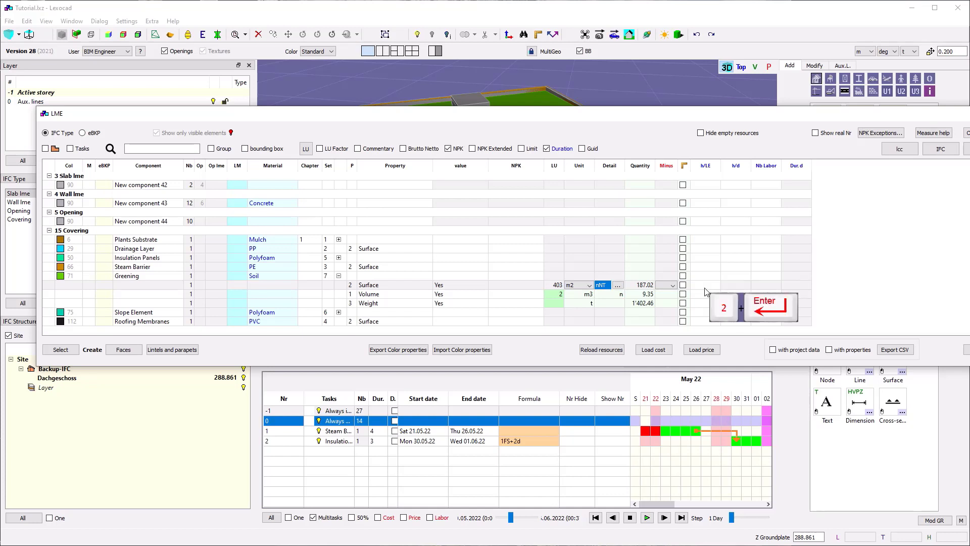
pyautogui.click(736, 285)
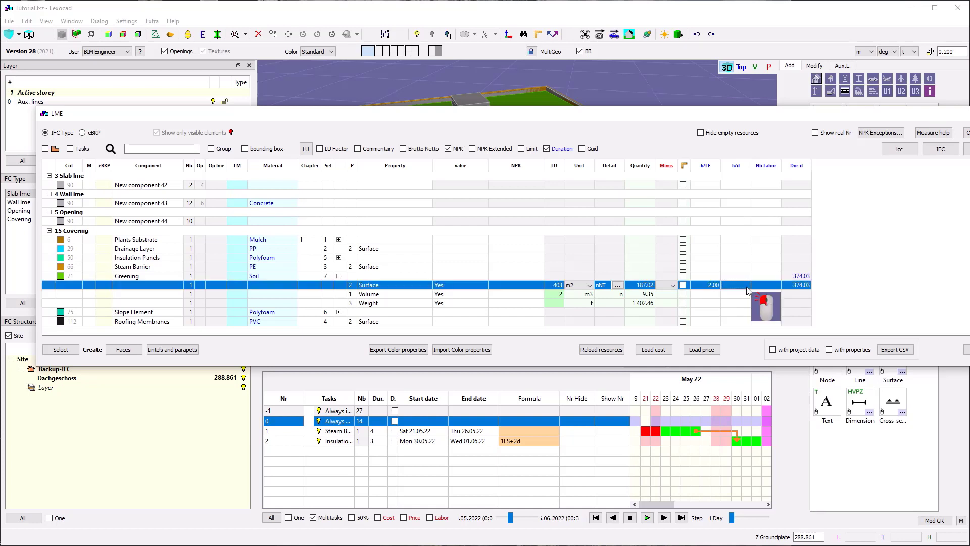
pyautogui.write('4')
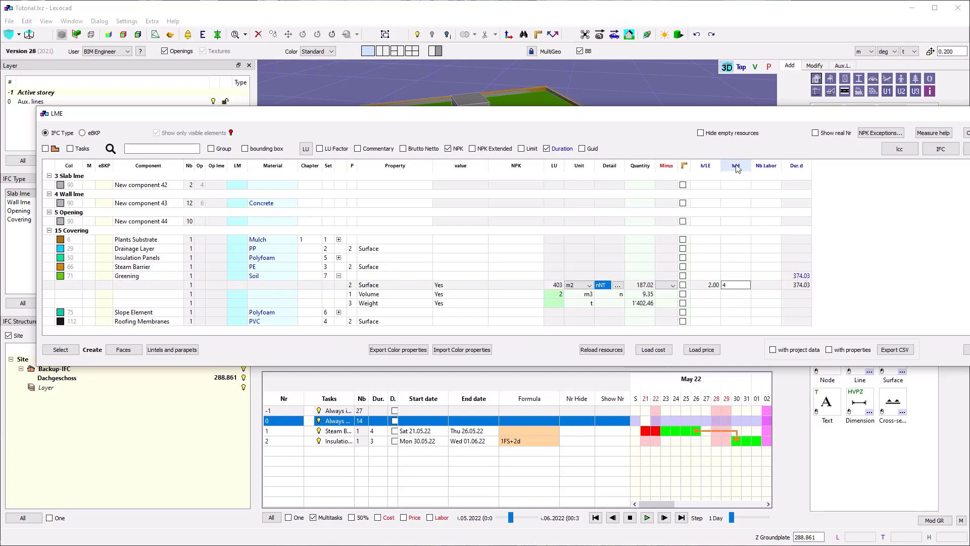
pyautogui.click(876, 251)
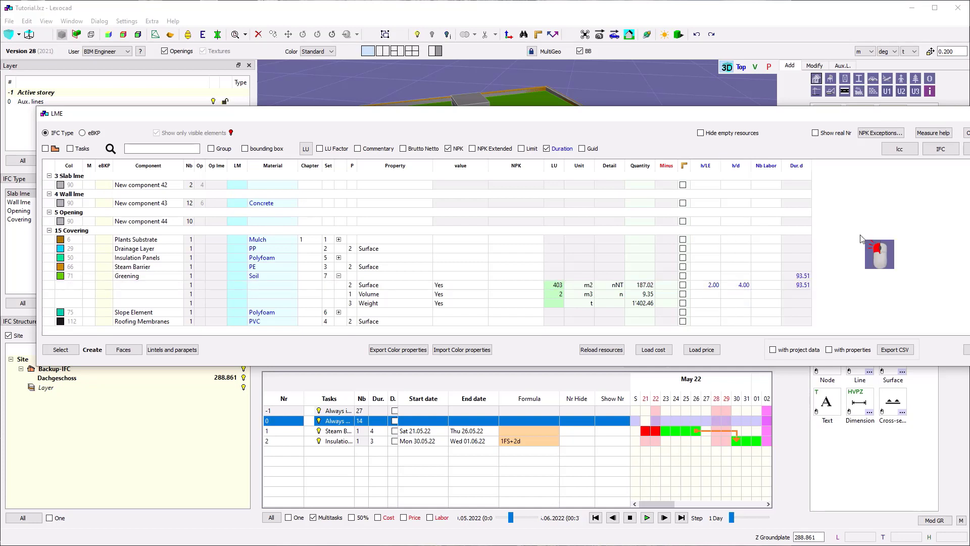
# - Try Nb Labor values of 1 and 2 for the Greening covering's Surface property
pyautogui.click(775, 286)
pyautogui.write('1')
pyautogui.click(781, 252)
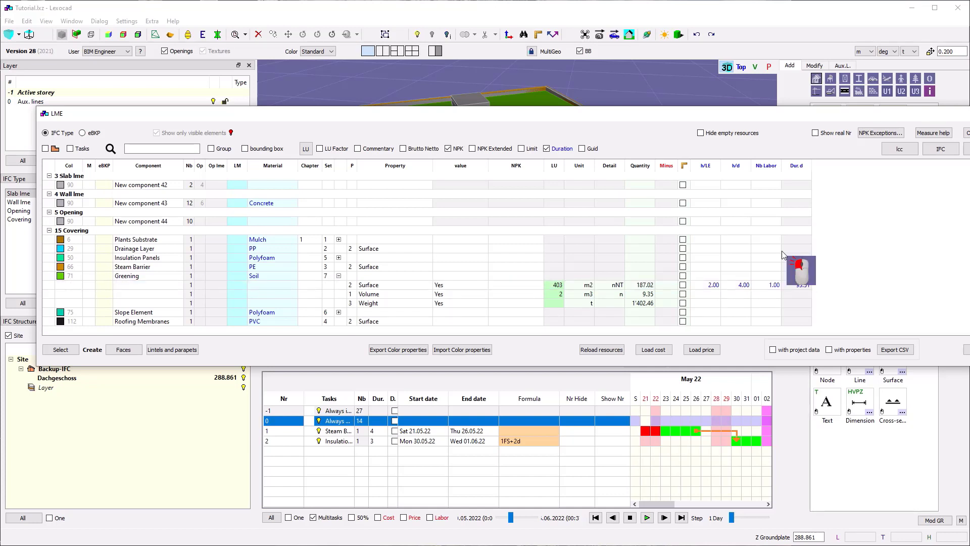
pyautogui.click(773, 278)
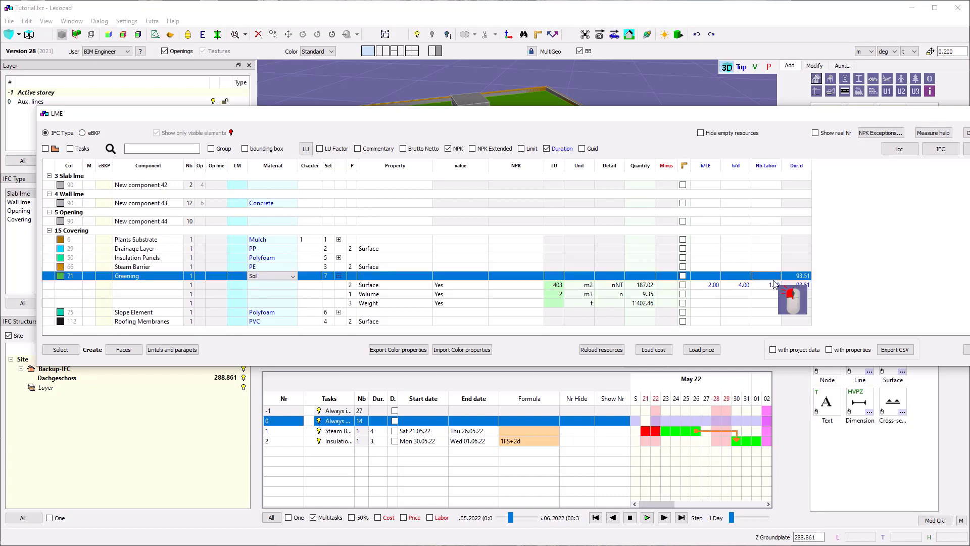
pyautogui.click(773, 284)
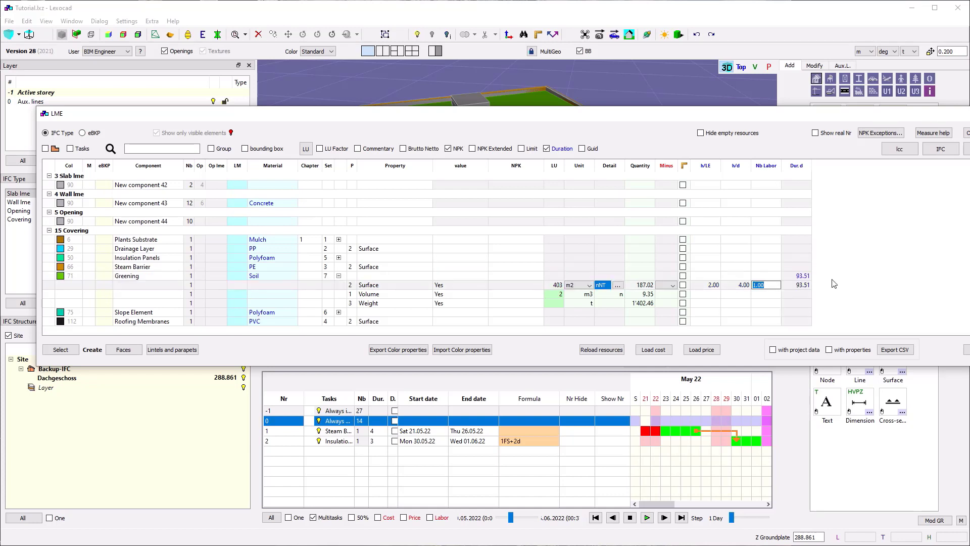
pyautogui.write('2')
pyautogui.press('Return')
# - Set Nb Labor to 3 for the Greening covering's Surface property and accept the LME dialog
pyautogui.click(767, 286)
pyautogui.write('3')
pyautogui.click(857, 278)
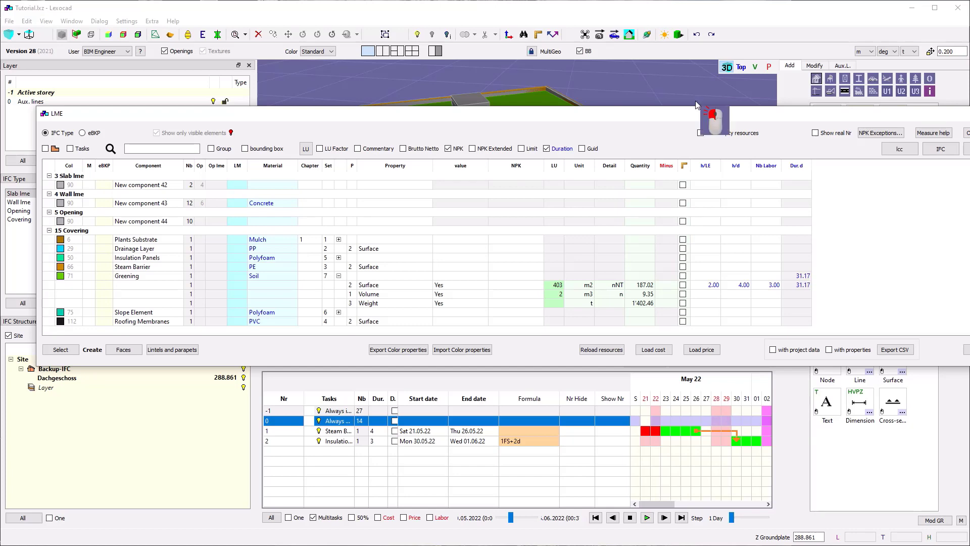
pyautogui.moveTo(706, 116); pyautogui.dragTo(524, 74)
pyautogui.click(807, 310)
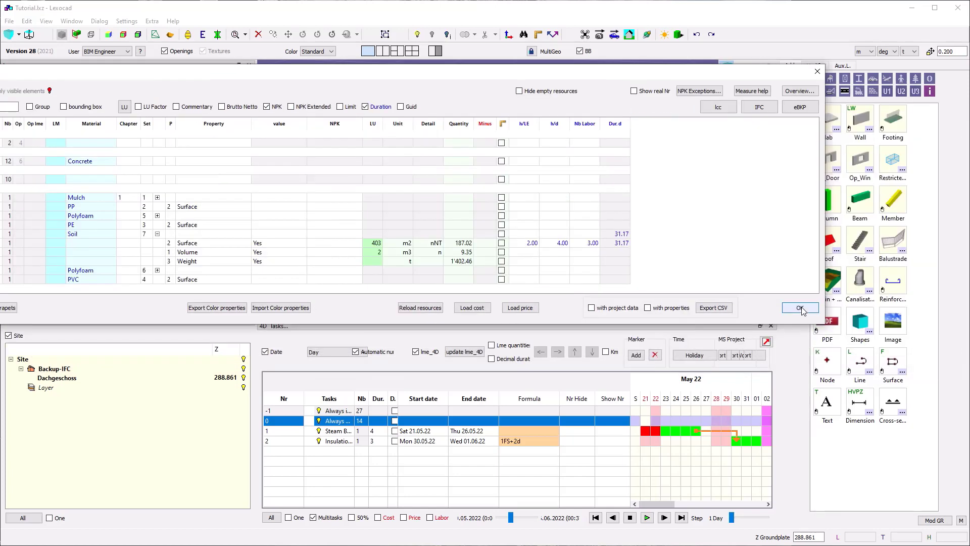
# - Update the 4D tasks from the LME data with the Actualize duration option
pyautogui.click(464, 351)
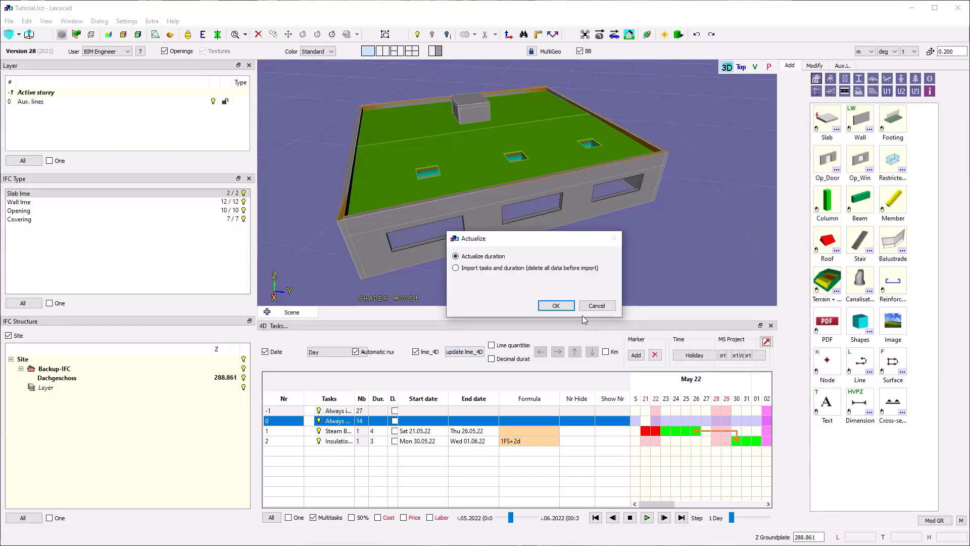
pyautogui.press('Return')
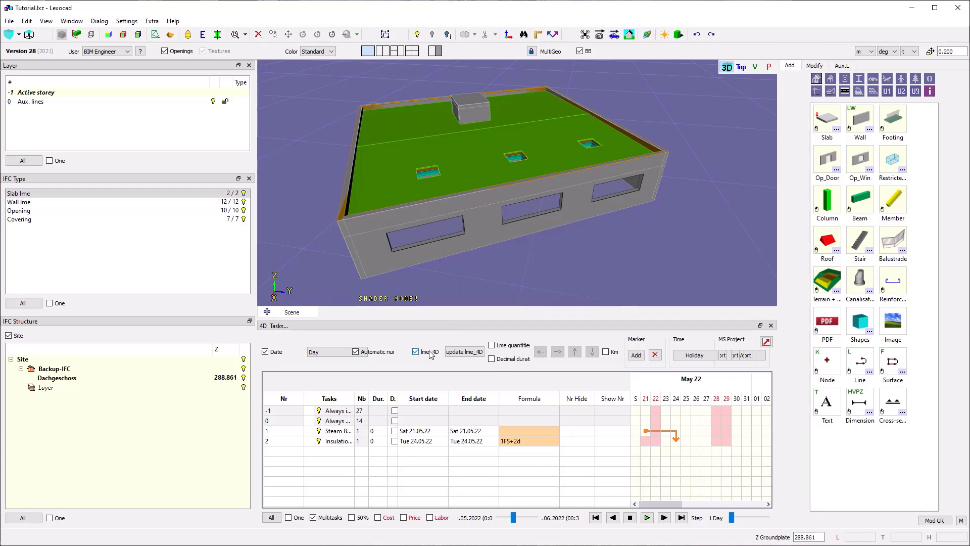
pyautogui.click(473, 353)
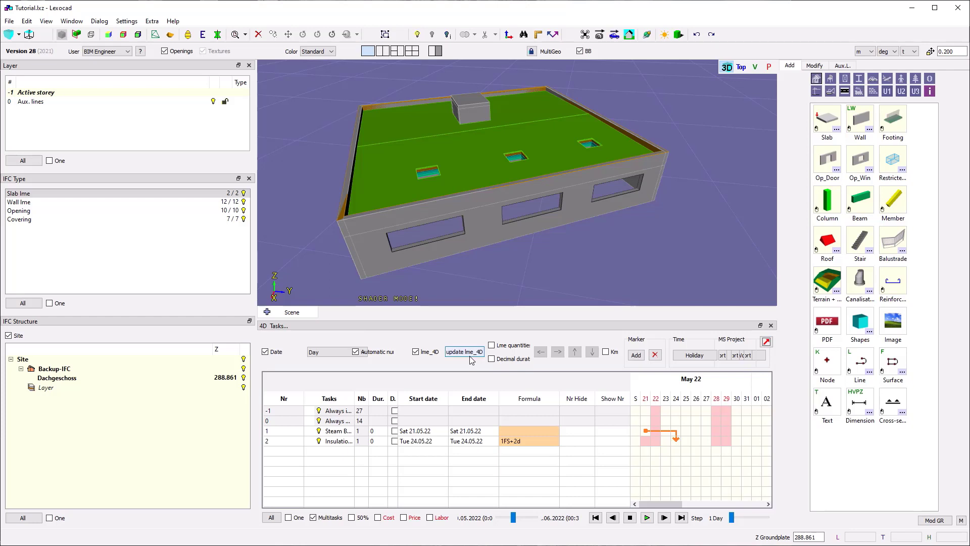
pyautogui.click(470, 356)
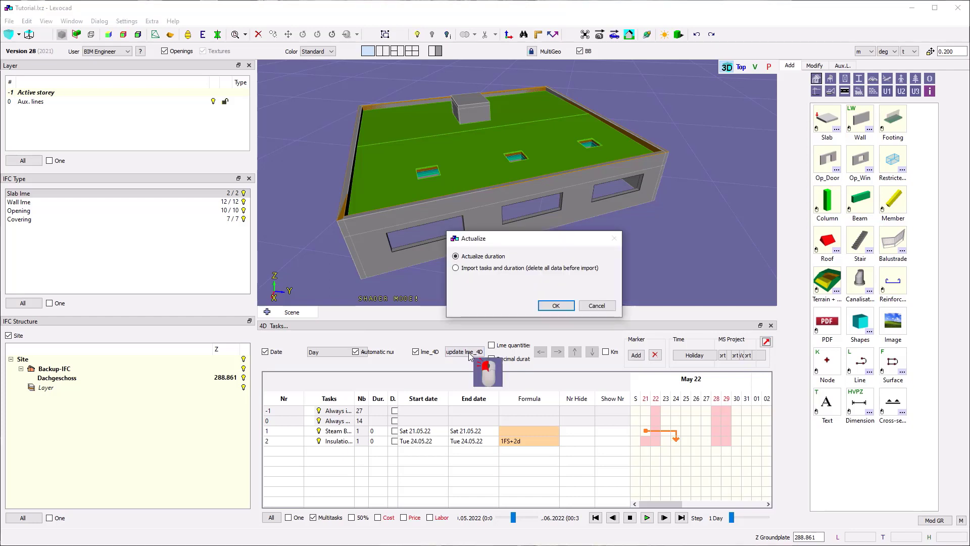
pyautogui.click(553, 306)
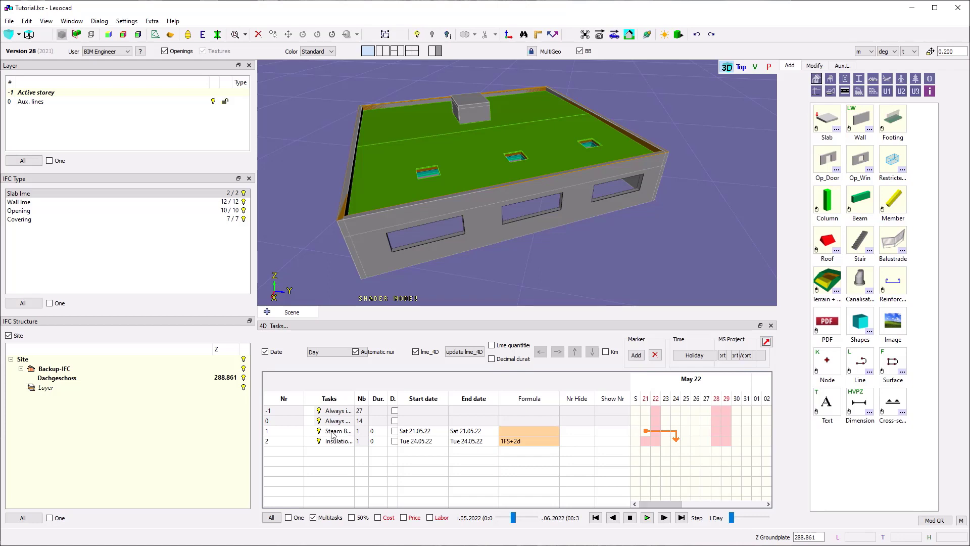
# - Add a third 4D task and name it Greening
pyautogui.rightClick(283, 457)
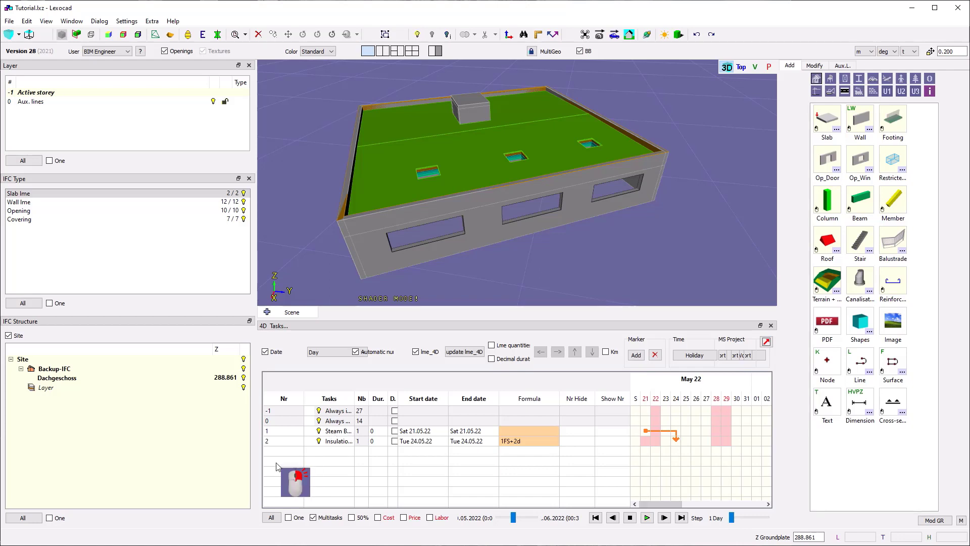
pyautogui.click(303, 255)
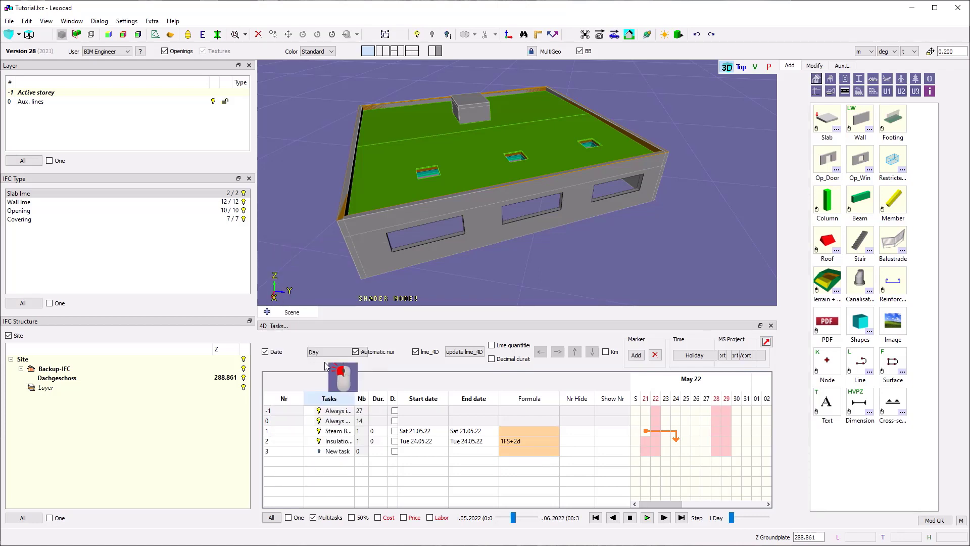
pyautogui.click(329, 451)
pyautogui.click(329, 451)
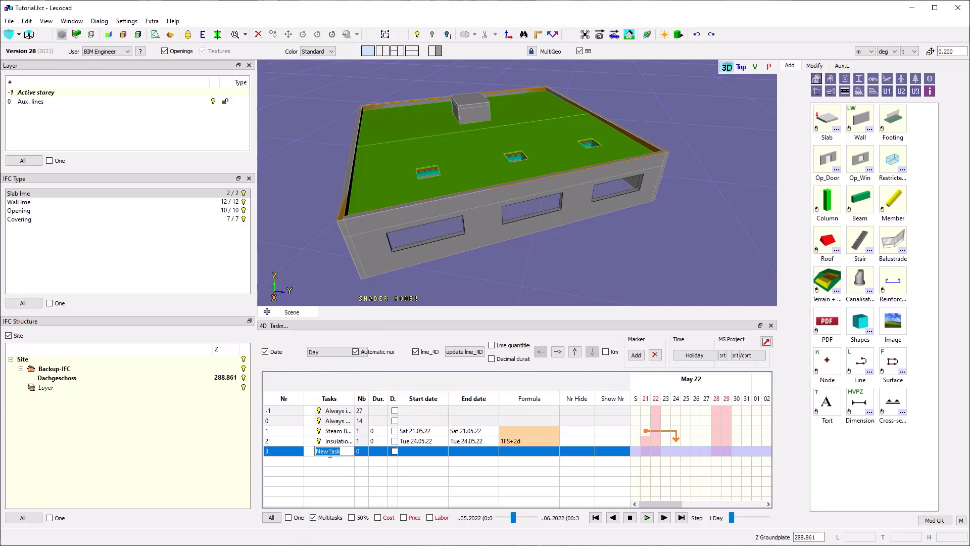
pyautogui.rightClick(329, 452)
pyautogui.click(332, 454)
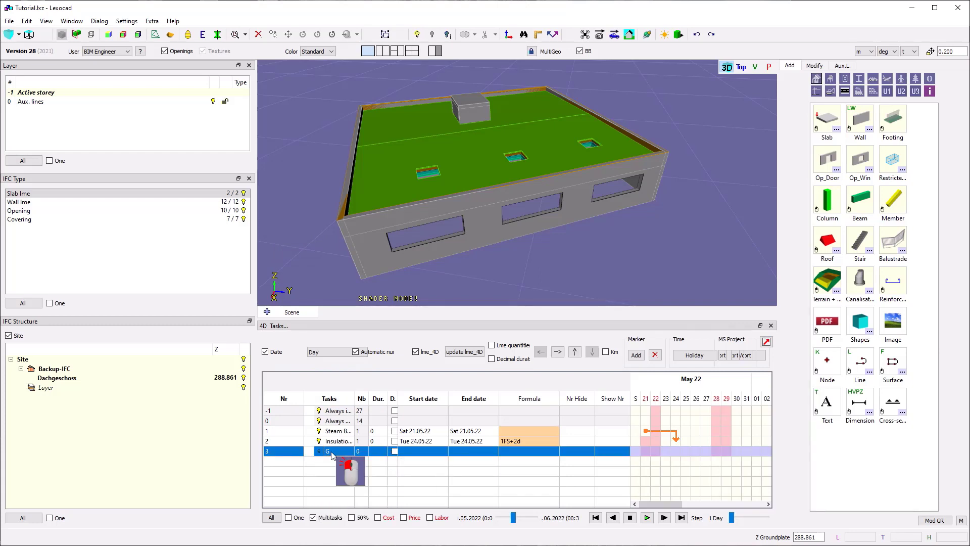
pyautogui.write('Greening')
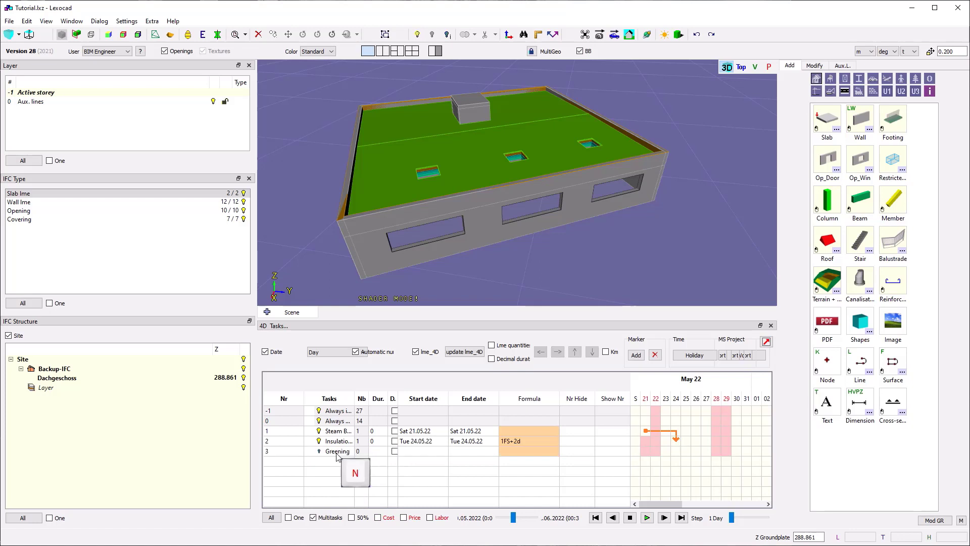
# - Assign the Greening roof covering to the Greening task by setting its Task Nr to 3
pyautogui.click(425, 79)
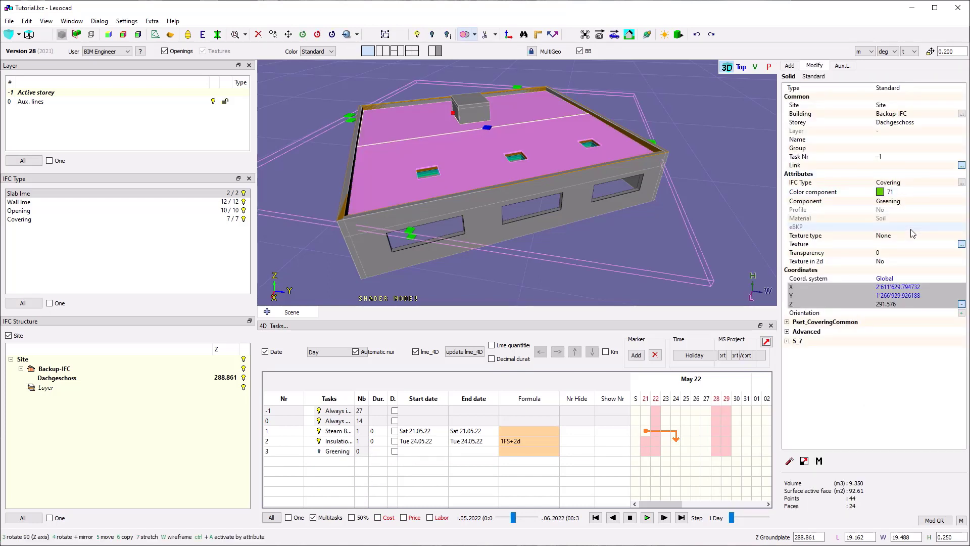
pyautogui.click(911, 160)
pyautogui.write('3')
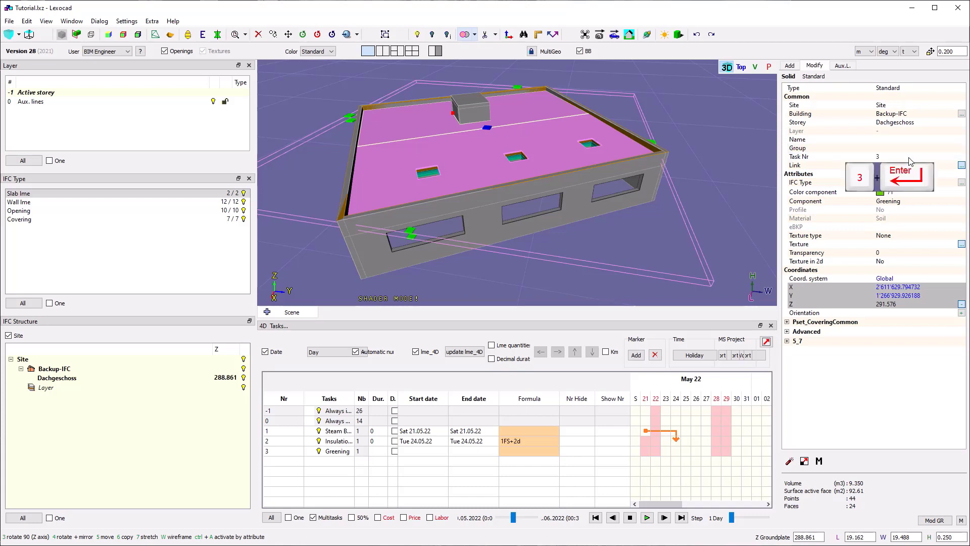
pyautogui.press('Return')
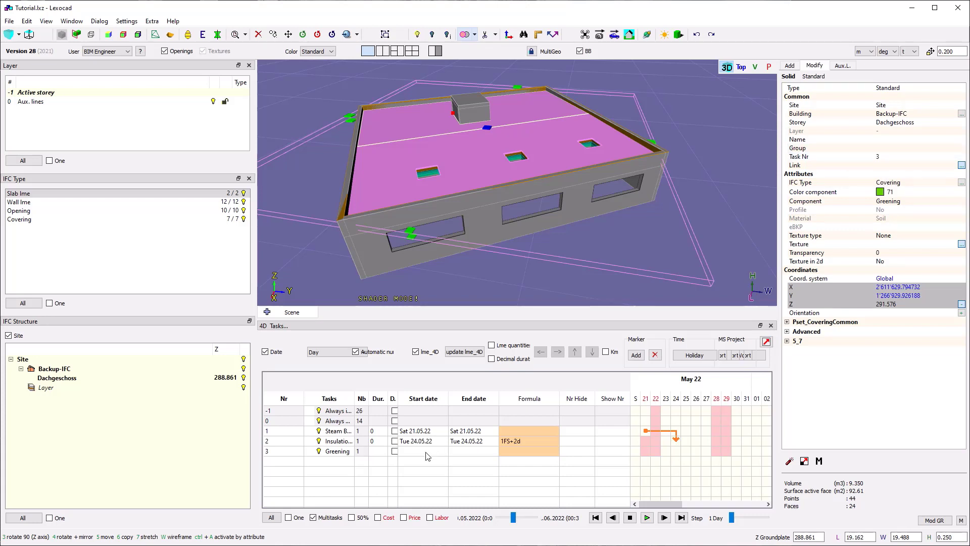
# - Update the Greening task's duration from the LME data with the Actualize duration option
pyautogui.click(465, 352)
pyautogui.click(572, 306)
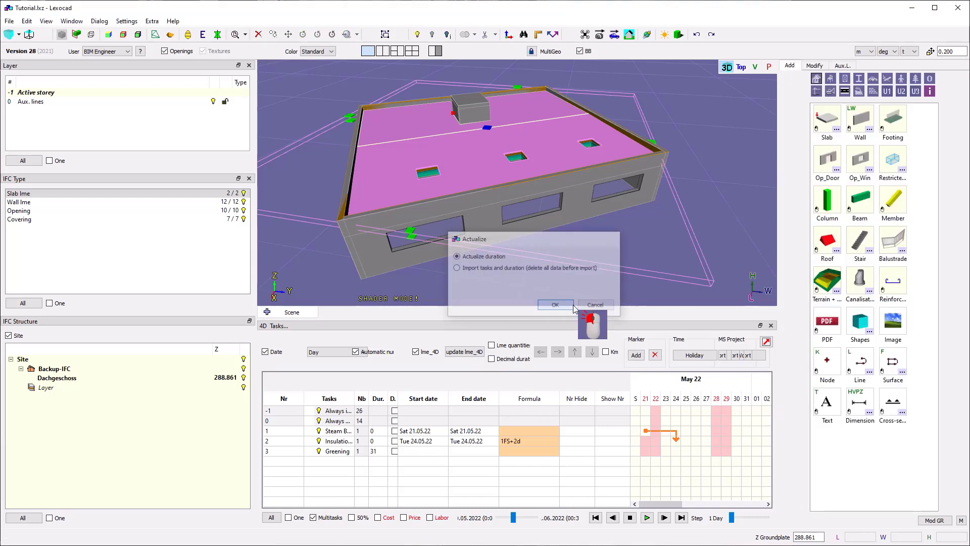
pyautogui.click(382, 452)
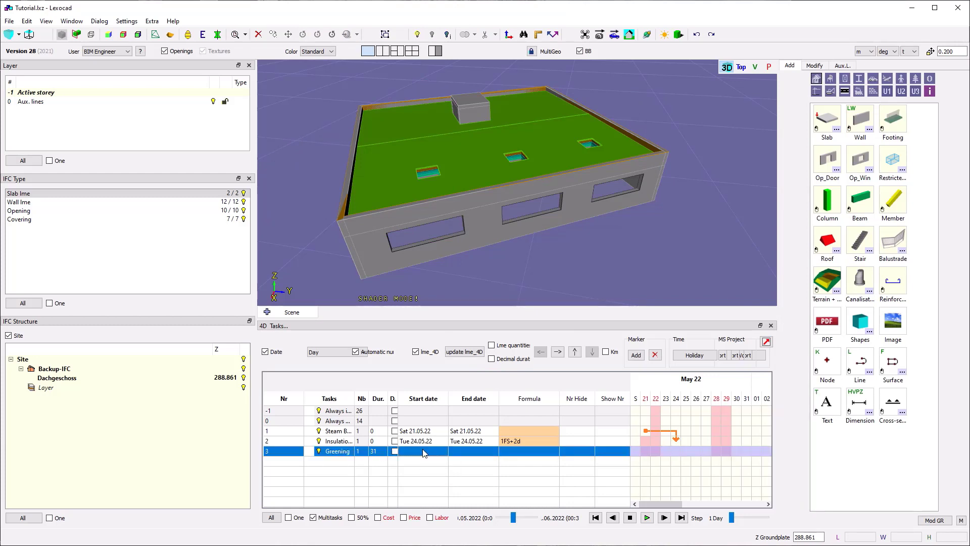
# - Try to enter the link formula 2FS+1 as the Greening task's start date
pyautogui.click(423, 452)
pyautogui.write('2')
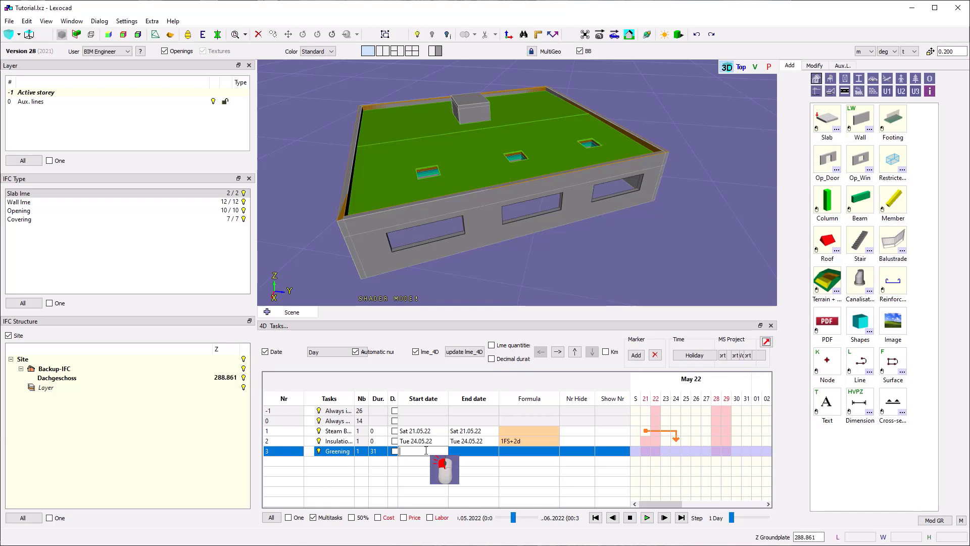
pyautogui.write('FS')
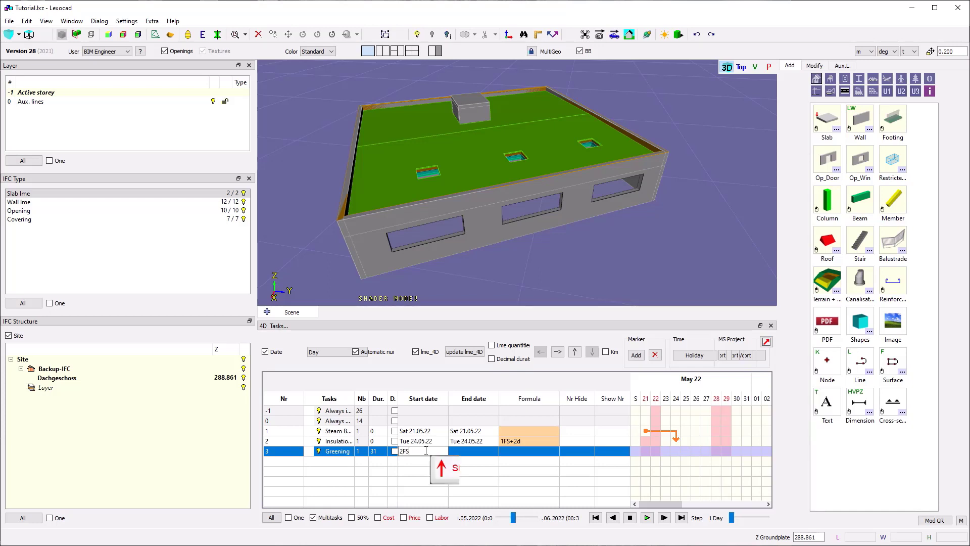
pyautogui.write('+1')
pyautogui.press('Return')
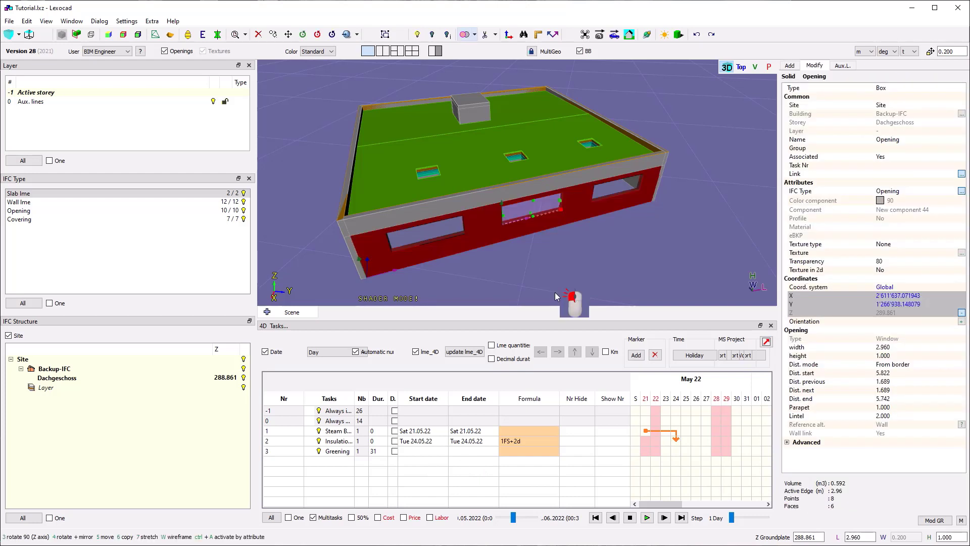
# - Set the duration of the steam barrier task to 3 days and the insulation task to 4 days
pyautogui.click(383, 434)
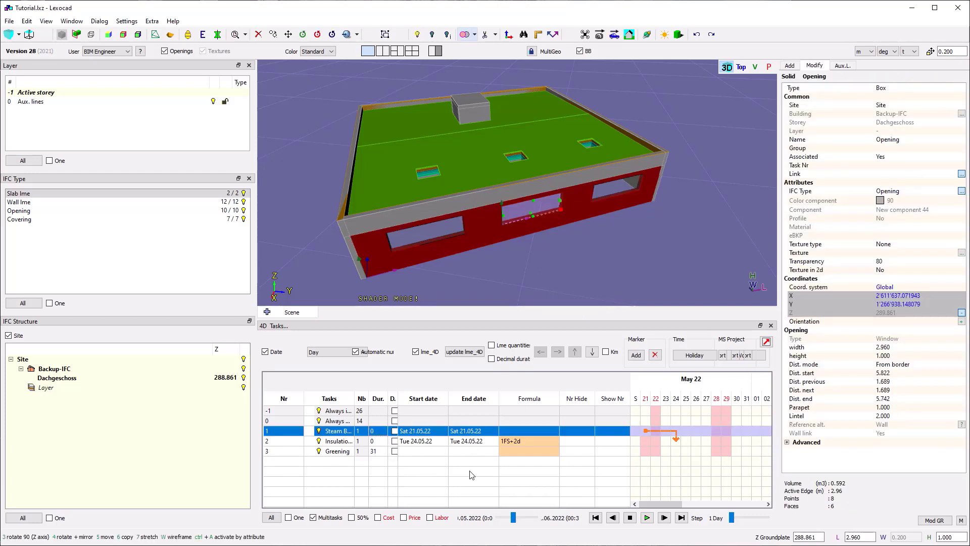
pyautogui.click(378, 433)
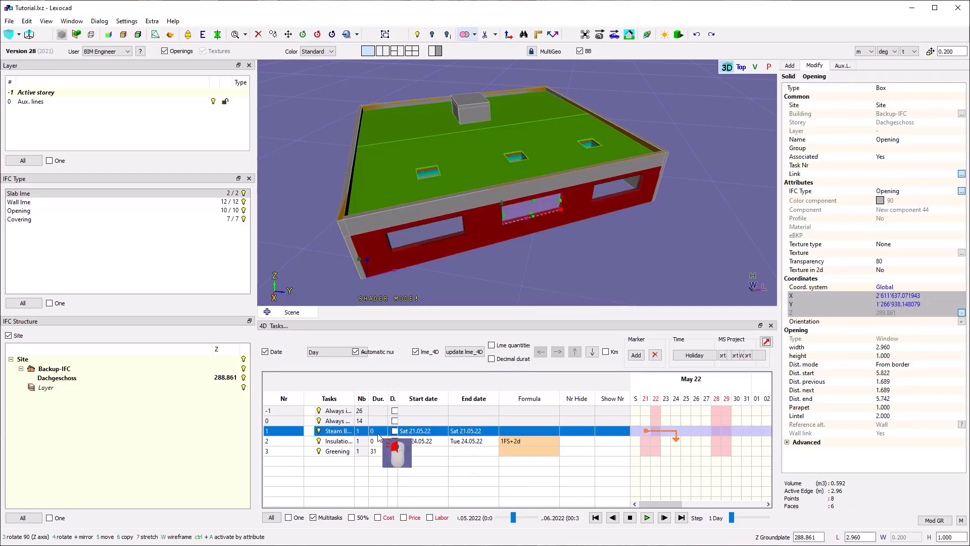
pyautogui.write('3')
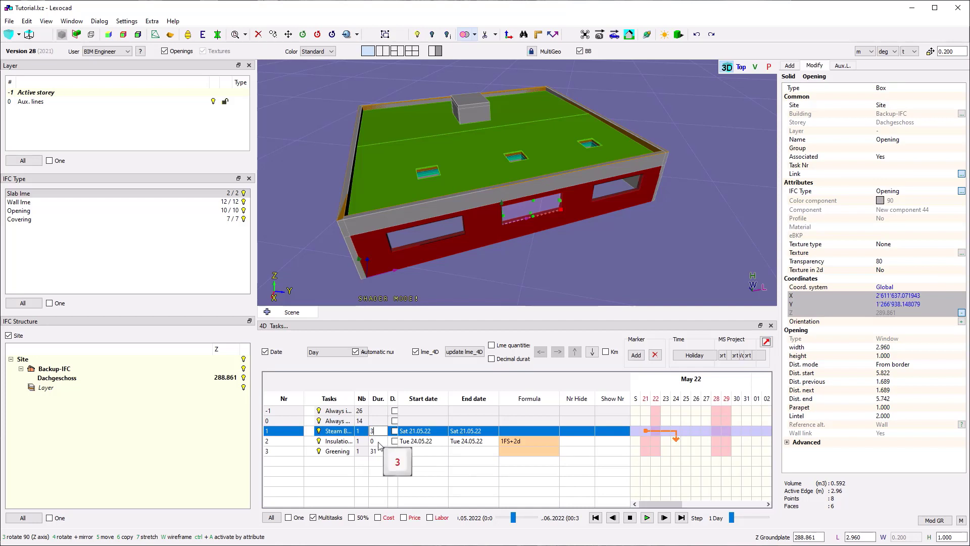
pyautogui.press('Return')
pyautogui.write('4')
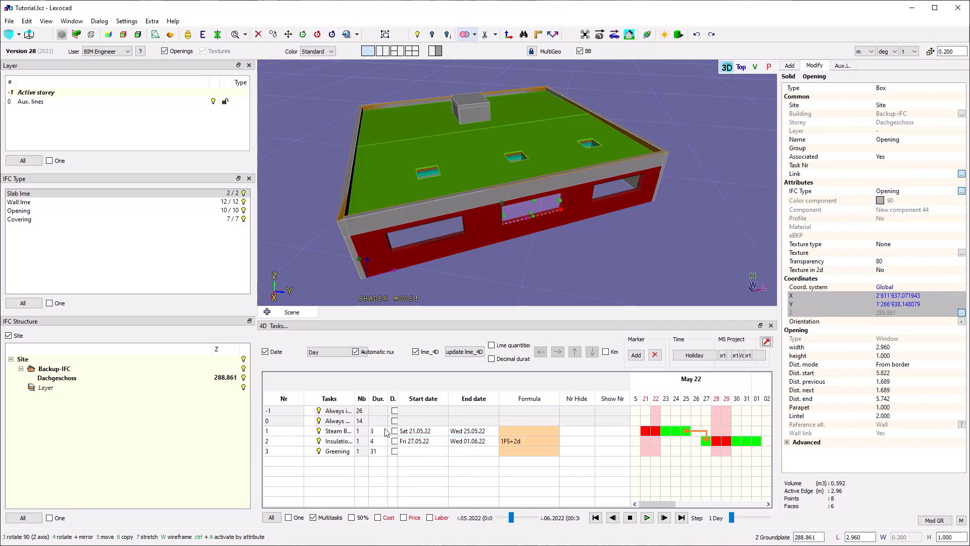
# - Examine the Actualize options of the LME update, cancel them, and review the durations of the three tasks
pyautogui.click(479, 352)
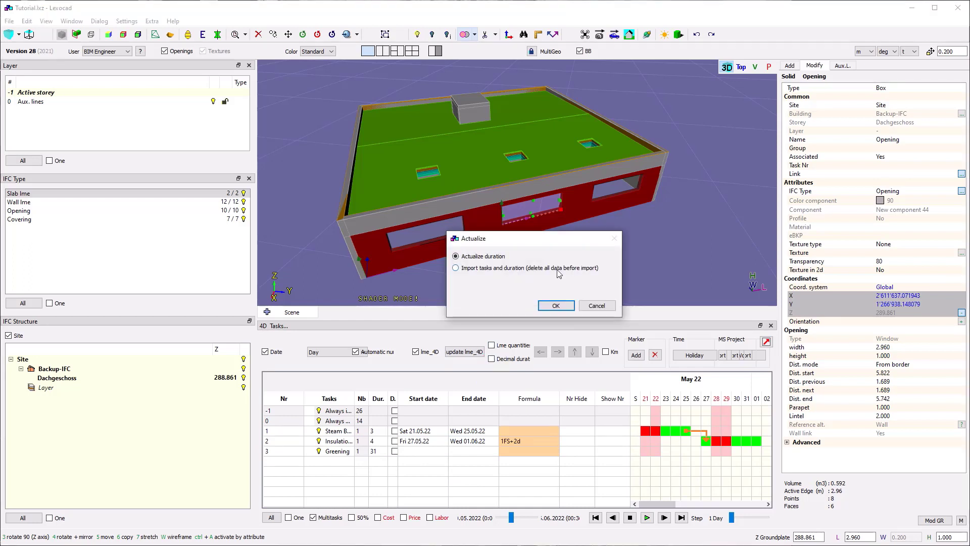
pyautogui.click(596, 306)
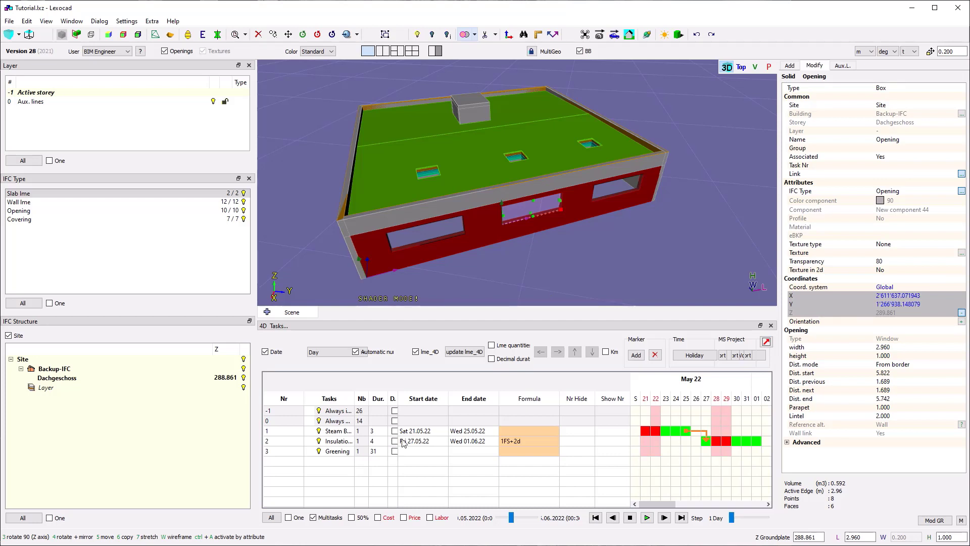
pyautogui.click(376, 435)
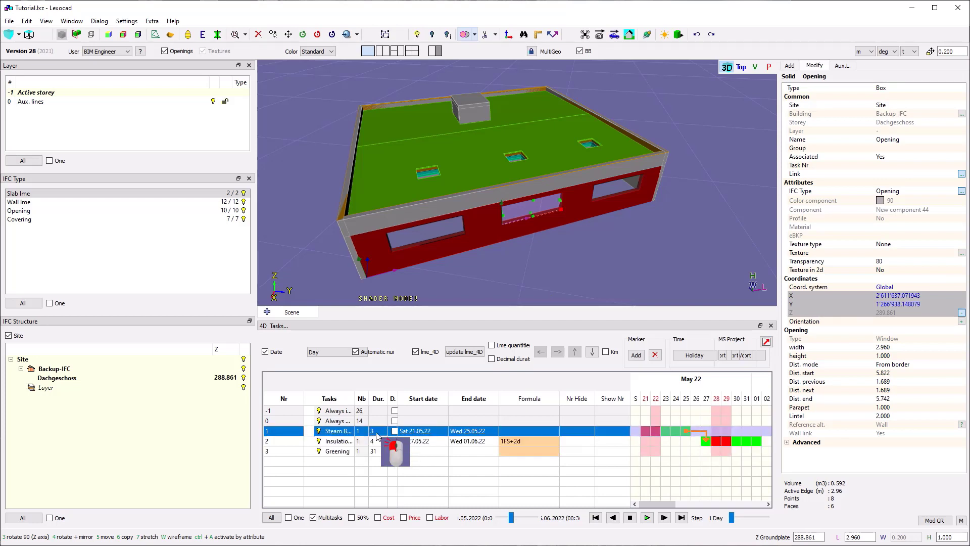
pyautogui.moveTo(376, 433); pyautogui.dragTo(379, 453)
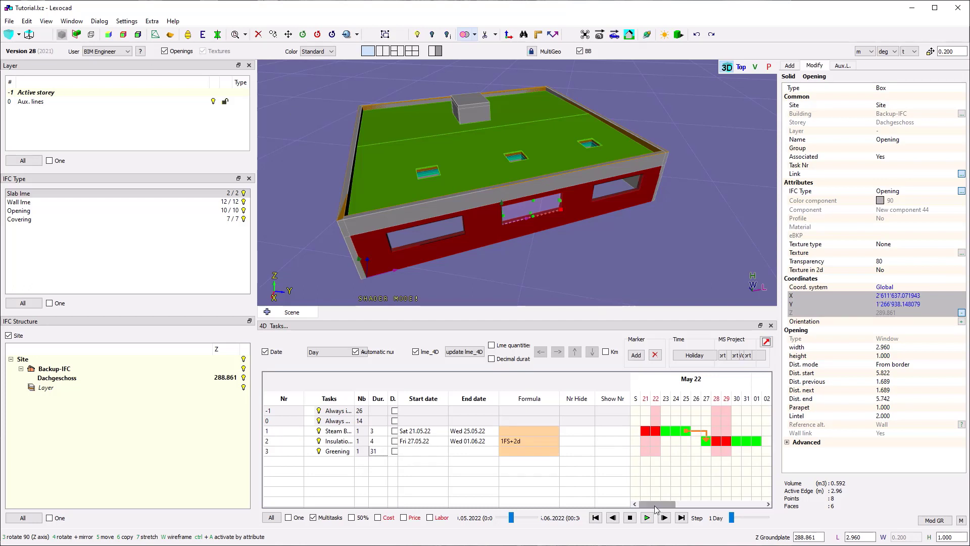
pyautogui.moveTo(654, 505)
pyautogui.mouseDown()
pyautogui.moveTo(686, 504)
pyautogui.moveTo(654, 505)
pyautogui.mouseUp()
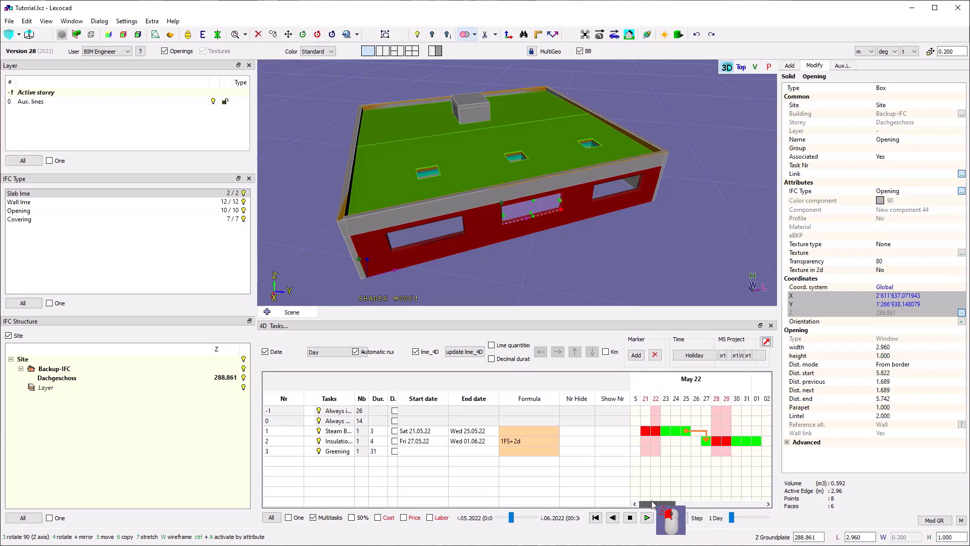
# - Link the Greening task to the insulation task with the formula 2FS+1d
pyautogui.click(514, 455)
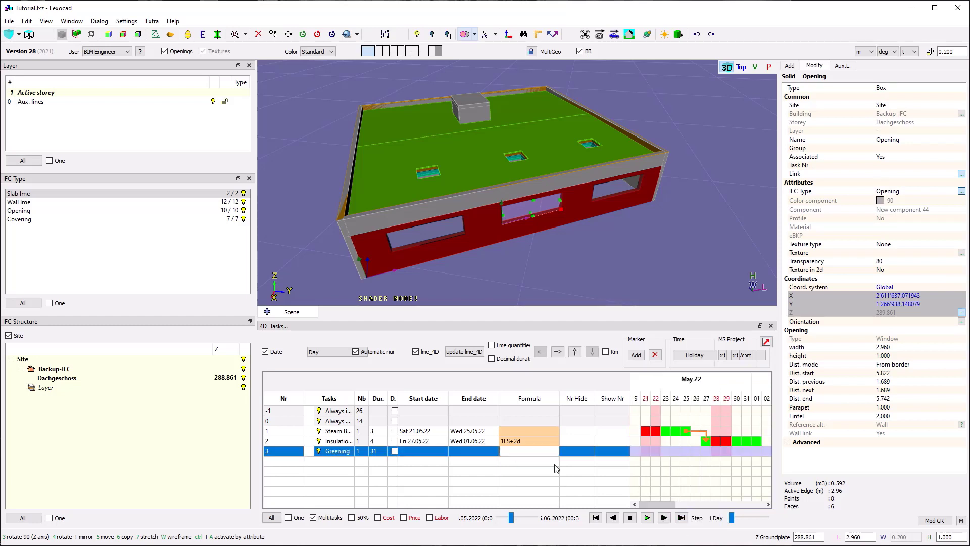
pyautogui.write('2FS+')
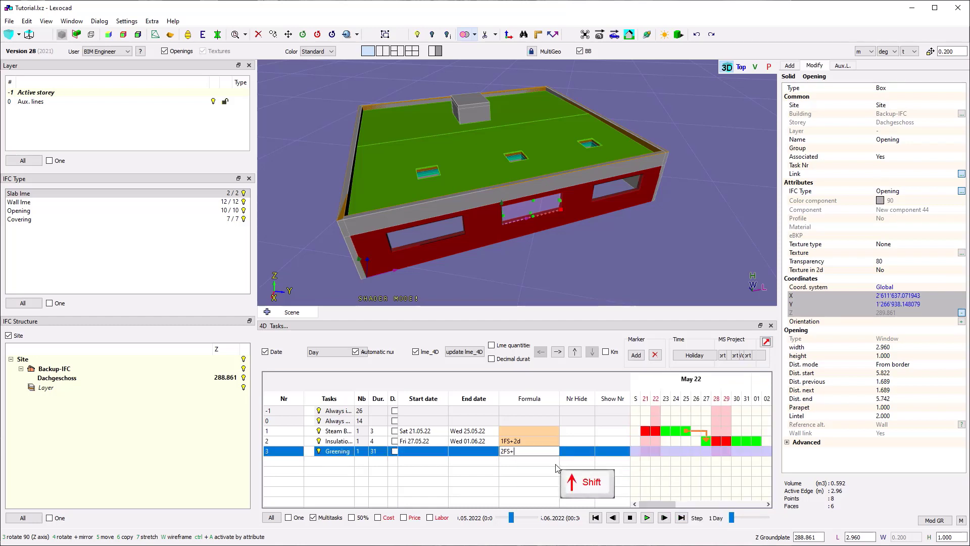
pyautogui.write('1d')
pyautogui.press('Return')
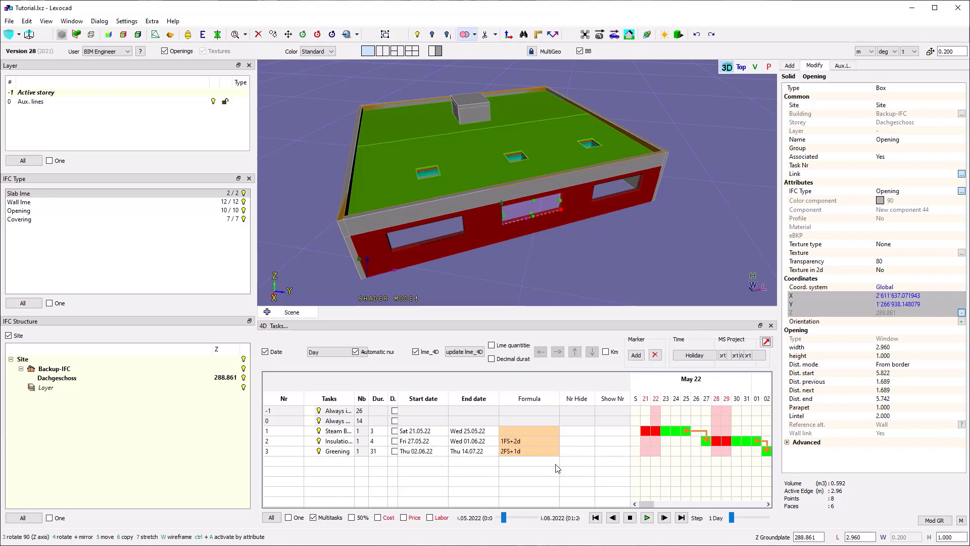
pyautogui.moveTo(651, 503)
pyautogui.mouseDown()
pyautogui.moveTo(734, 499)
pyautogui.moveTo(649, 499)
pyautogui.mouseUp()
# - Check the Greening covering's calculated duration in the LME dialog and close it
pyautogui.click(99, 22)
pyautogui.click(157, 102)
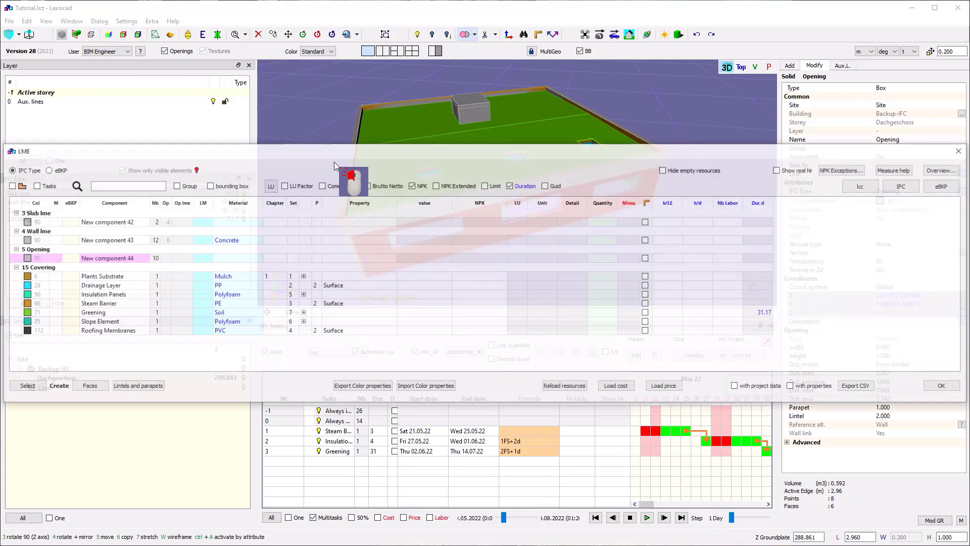
pyautogui.click(768, 312)
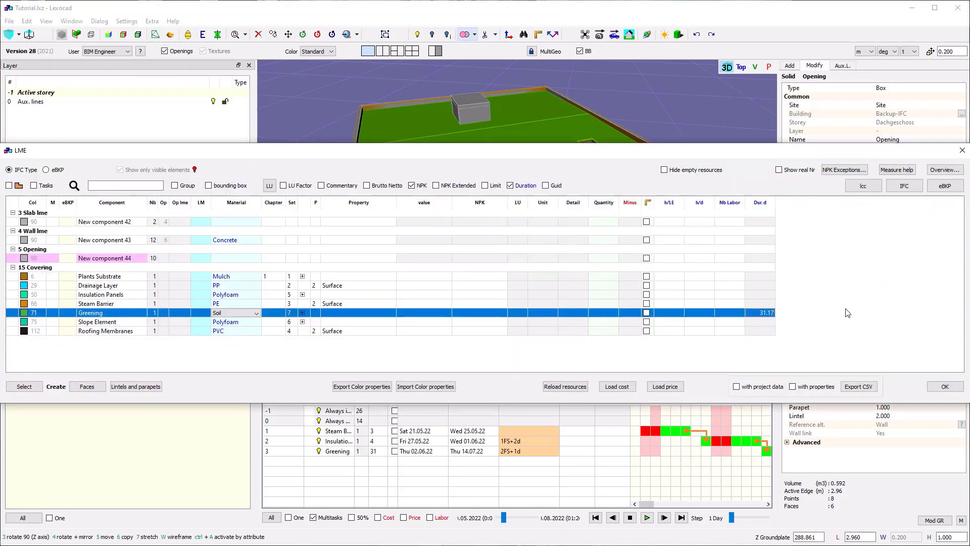
pyautogui.click(961, 150)
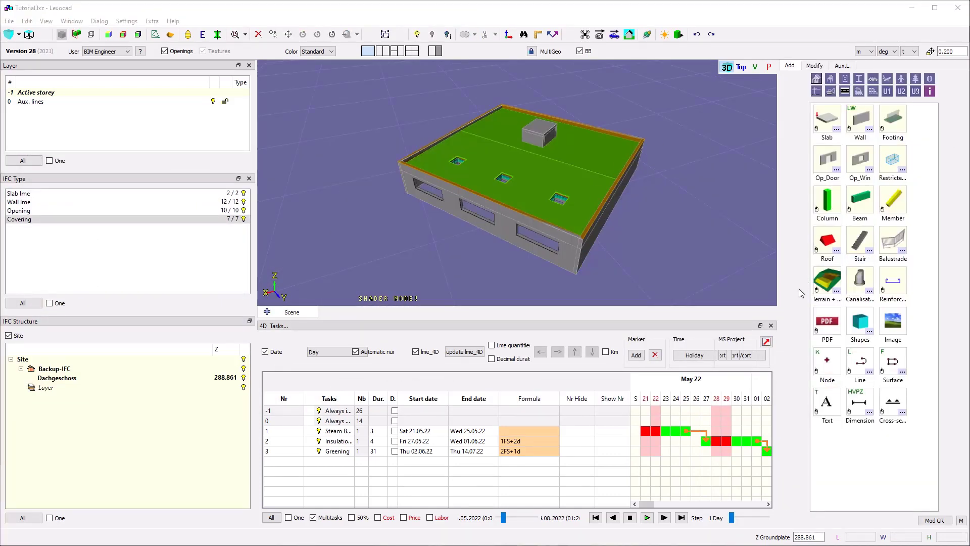
# - Close the 4D task schedule and open the Properties dialog
pyautogui.click(771, 325)
pyautogui.click(99, 21)
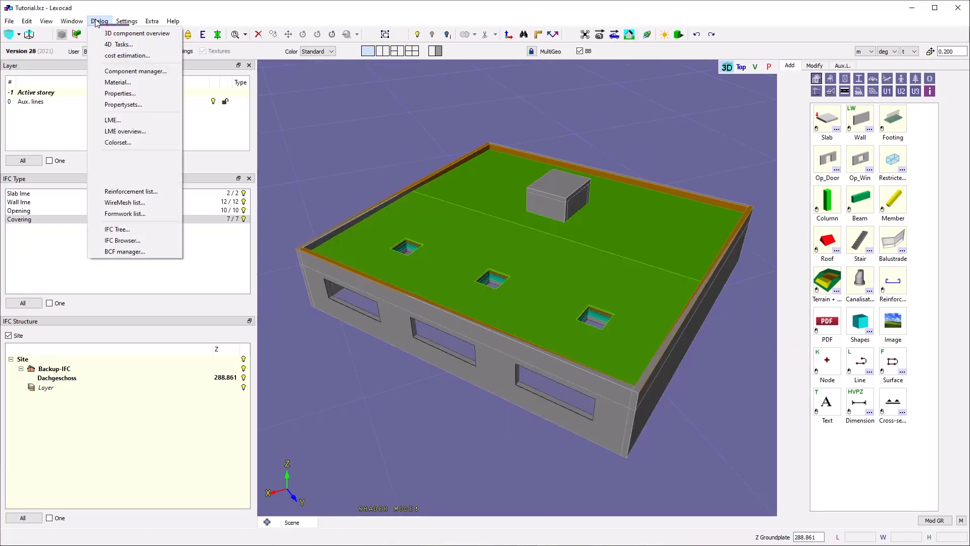
pyautogui.click(150, 93)
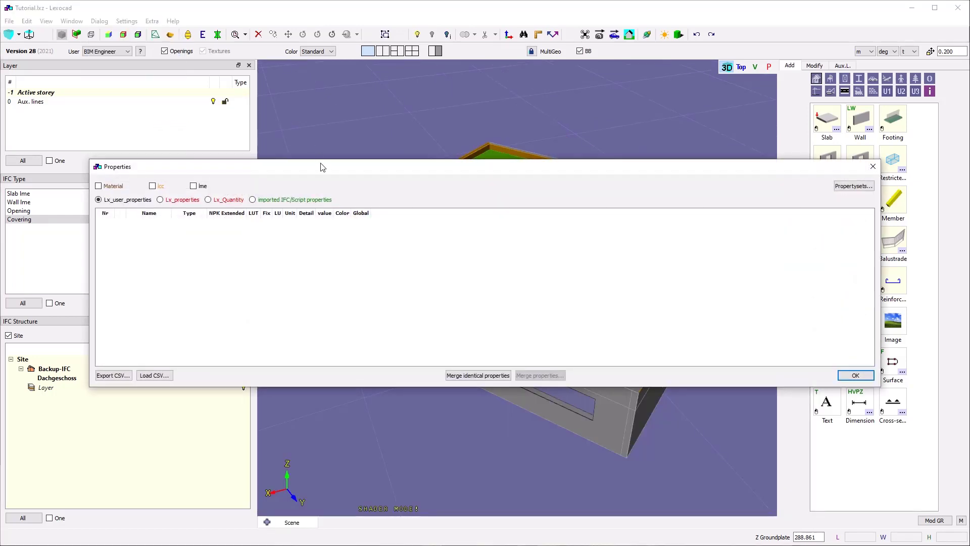
pyautogui.moveTo(321, 165)
pyautogui.mouseDown()
pyautogui.moveTo(330, 176)
pyautogui.moveTo(307, 157)
pyautogui.mouseUp()
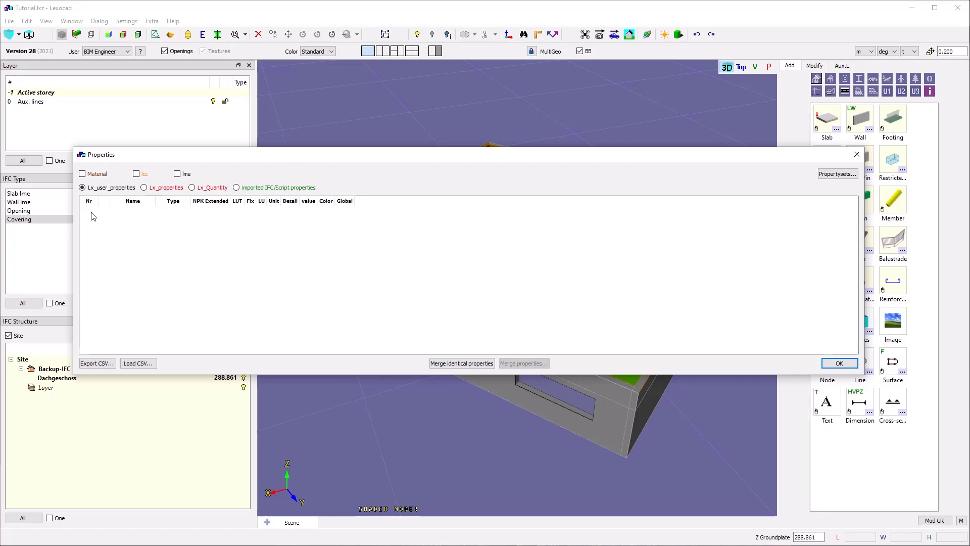
# - Add a user property named Example 1 to the Lx_user_properties list
pyautogui.click(99, 21)
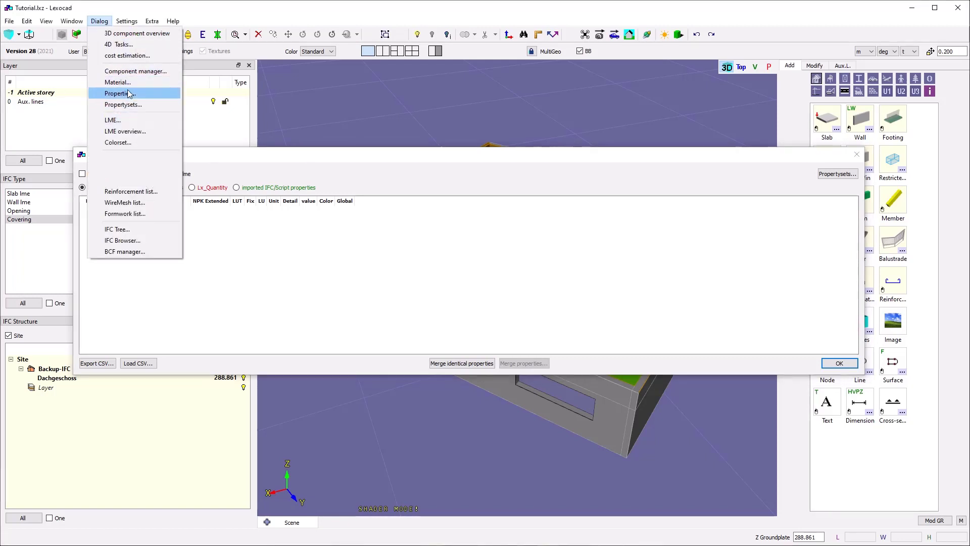
pyautogui.click(292, 267)
pyautogui.rightClick(157, 245)
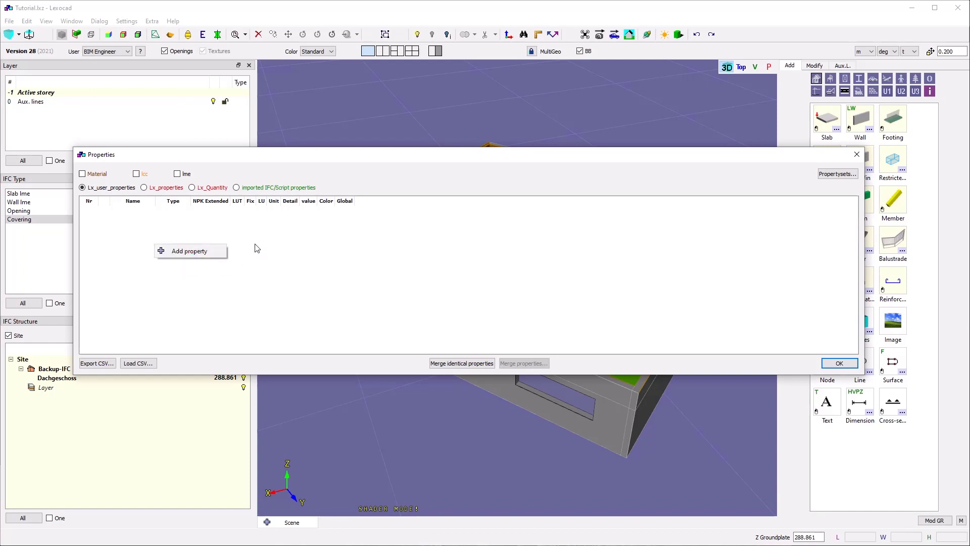
pyautogui.click(176, 251)
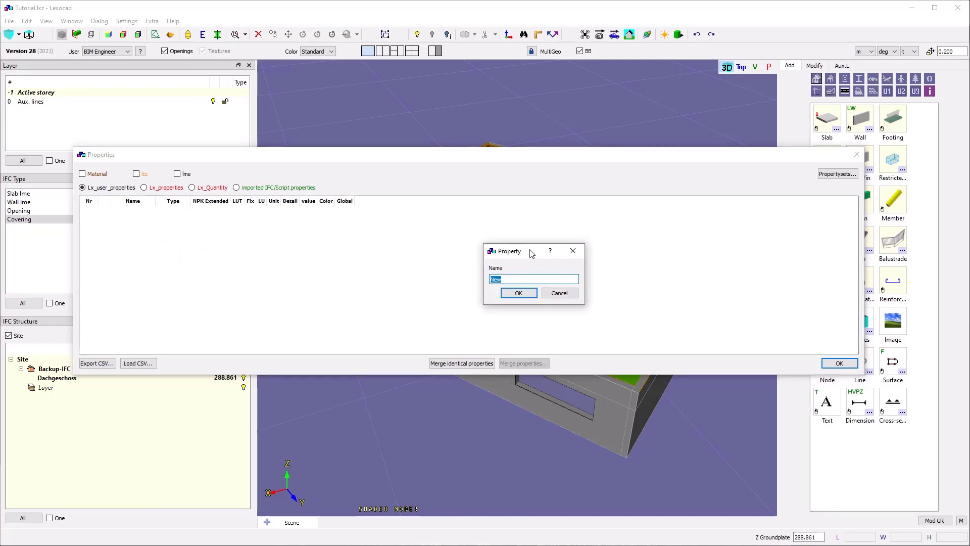
pyautogui.write('Example 1')
pyautogui.press('Return')
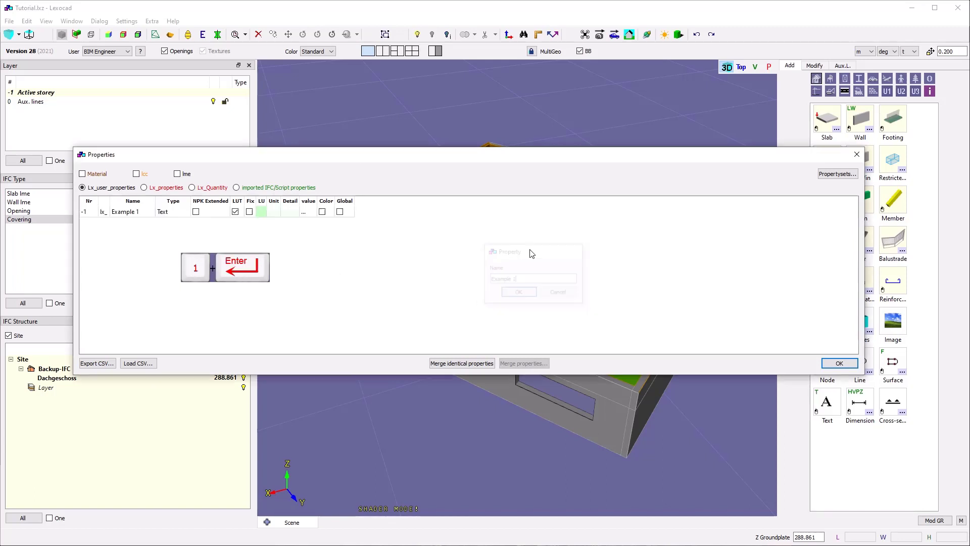
# - Set the Example 1 property's type to Text with its LUT option enabled
pyautogui.click(181, 214)
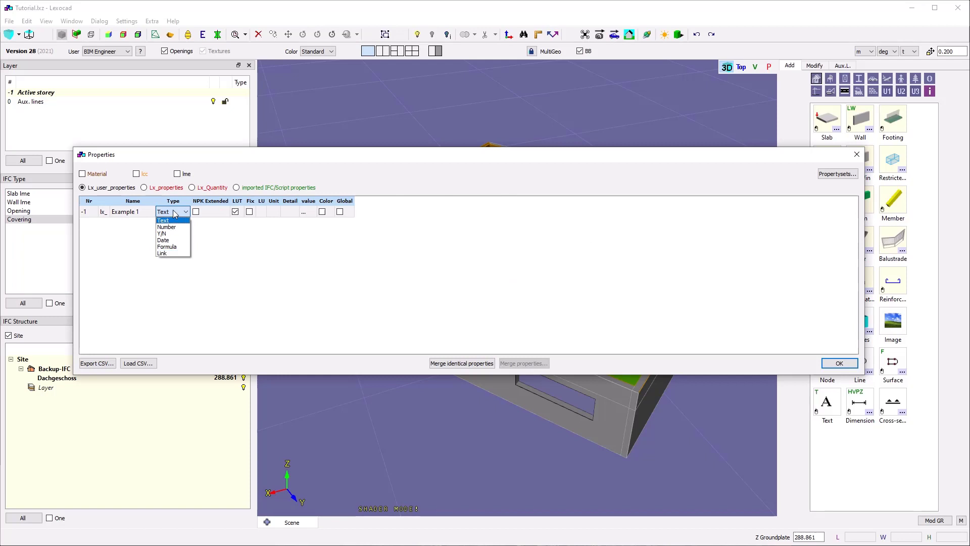
pyautogui.click(181, 220)
pyautogui.click(242, 223)
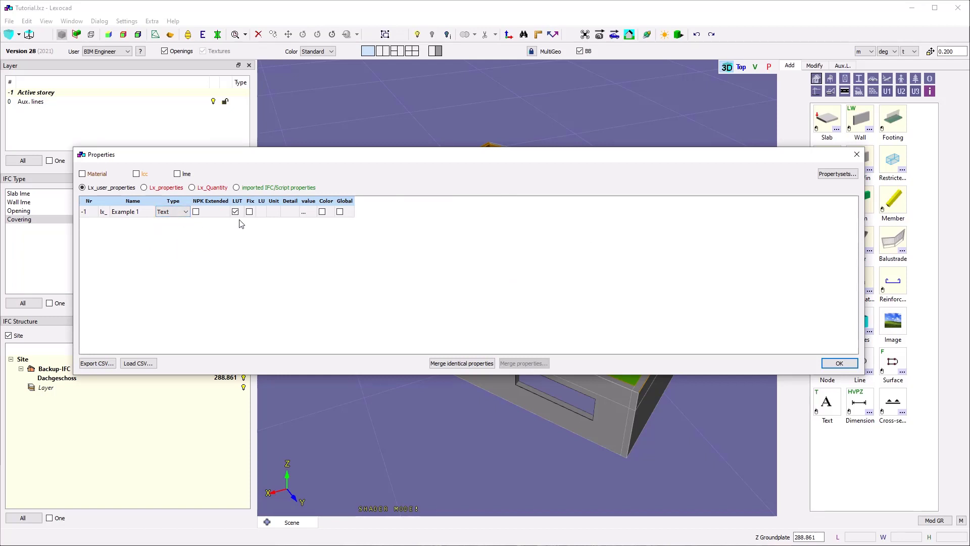
pyautogui.click(236, 213)
pyautogui.click(236, 213)
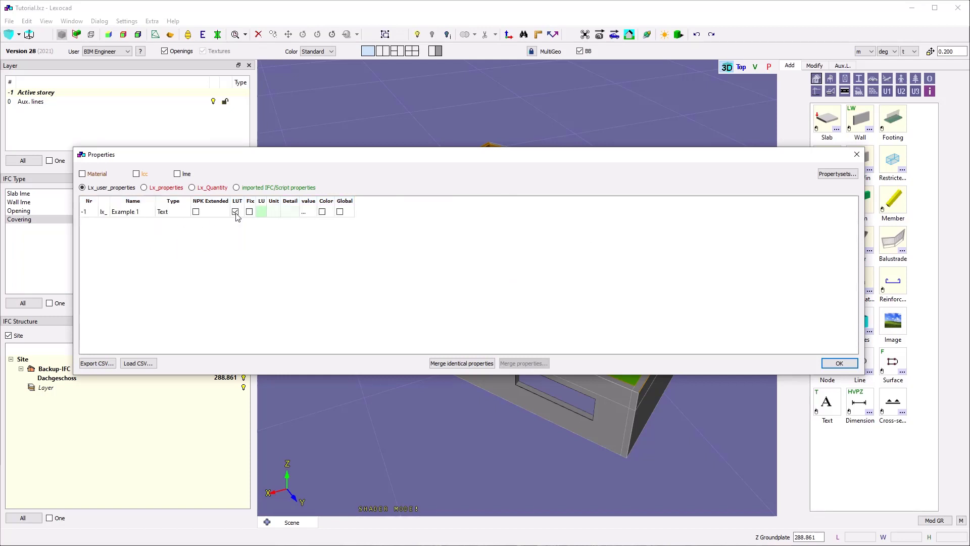
# - Define the selectable values 1, 2 and 3 for the Example 1 property, one per row
pyautogui.click(305, 213)
pyautogui.write('1')
pyautogui.press('Return')
pyautogui.write('2')
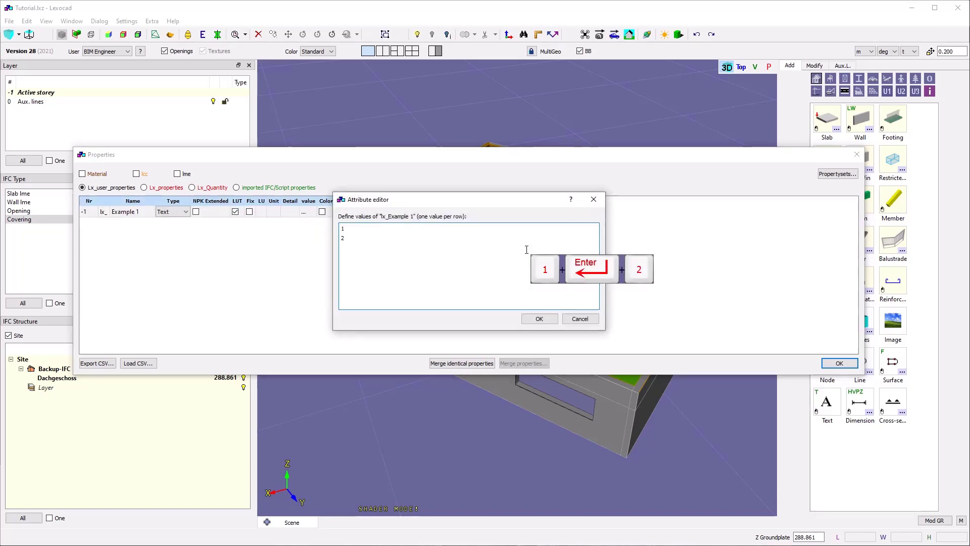
pyautogui.press('Return')
pyautogui.write('3')
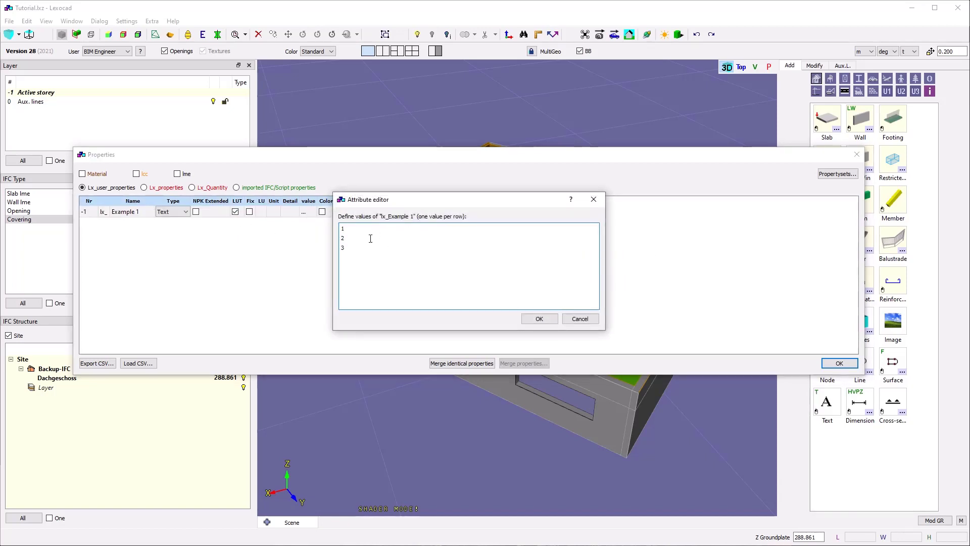
pyautogui.click(539, 319)
# - Add a second user property named Example 2
pyautogui.rightClick(134, 248)
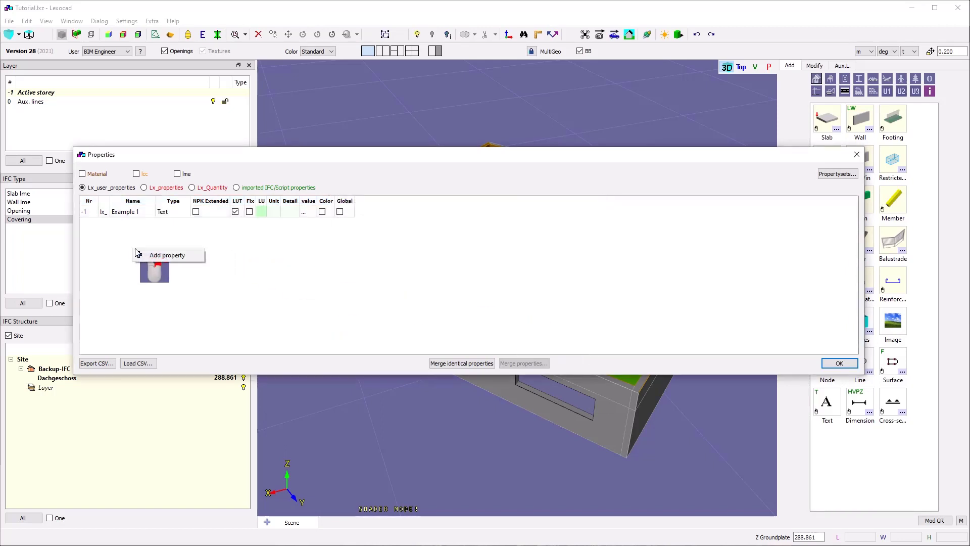
pyautogui.click(152, 255)
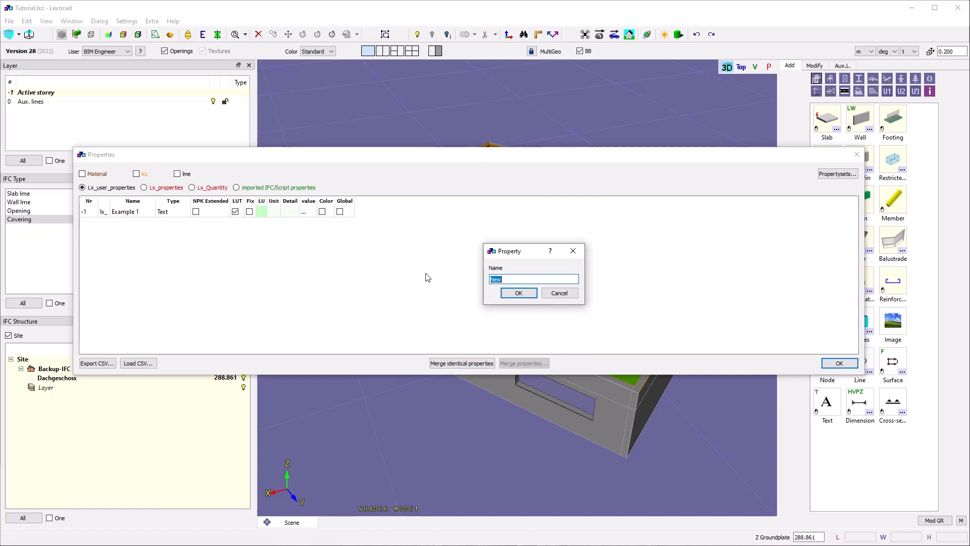
pyautogui.write('Example 2')
pyautogui.press('Return')
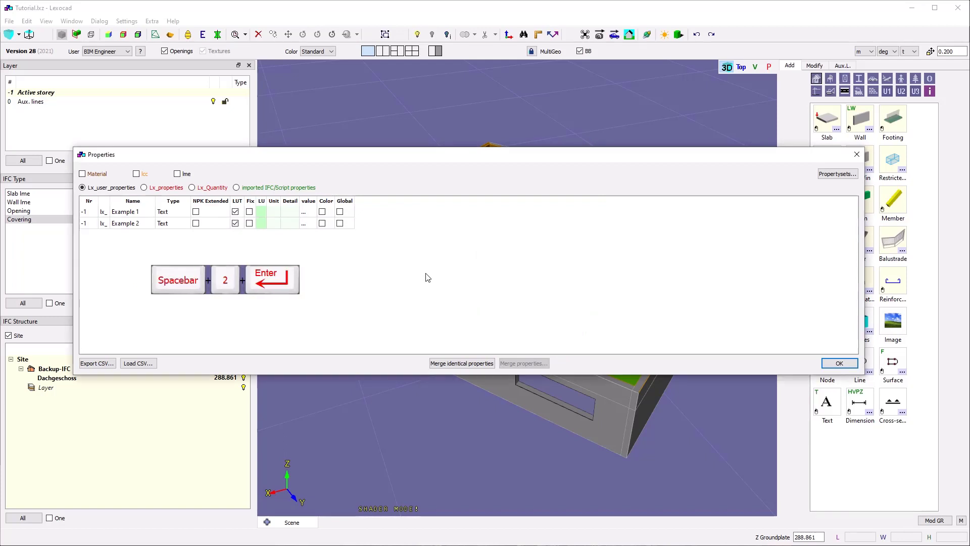
# - Disable LUT for the Example 2 property and try to define its values
pyautogui.click(235, 223)
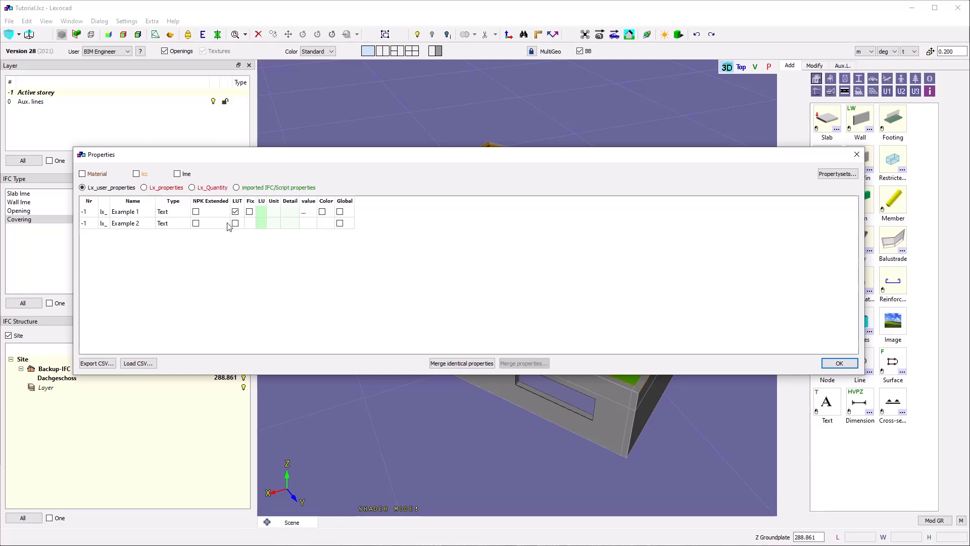
pyautogui.click(299, 227)
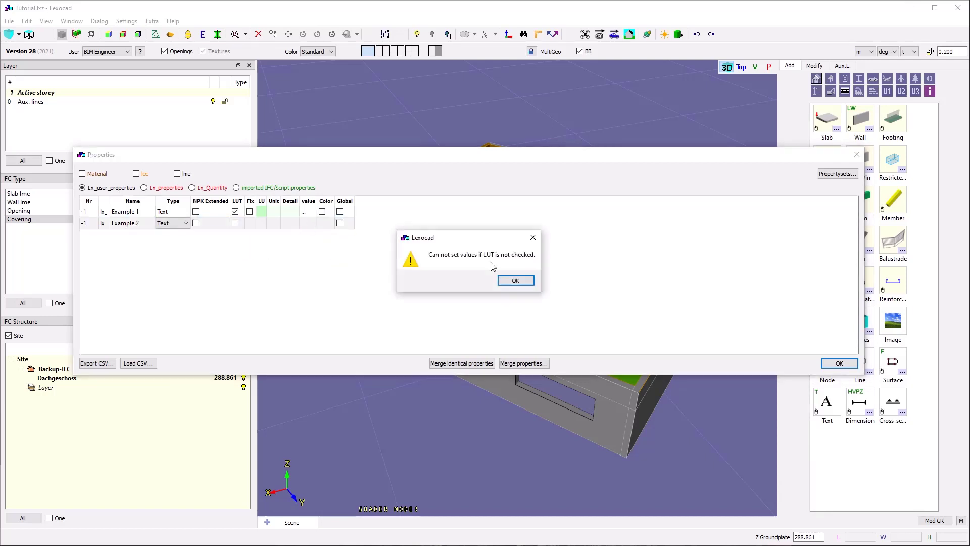
pyautogui.click(492, 305)
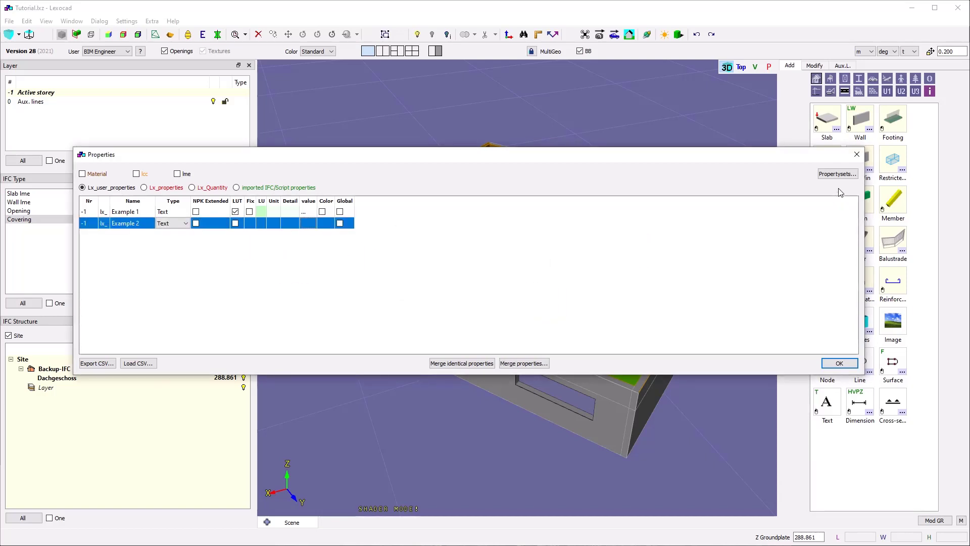
# - Open the Propertysets dialog and add a property set named Slope Elements
pyautogui.click(829, 175)
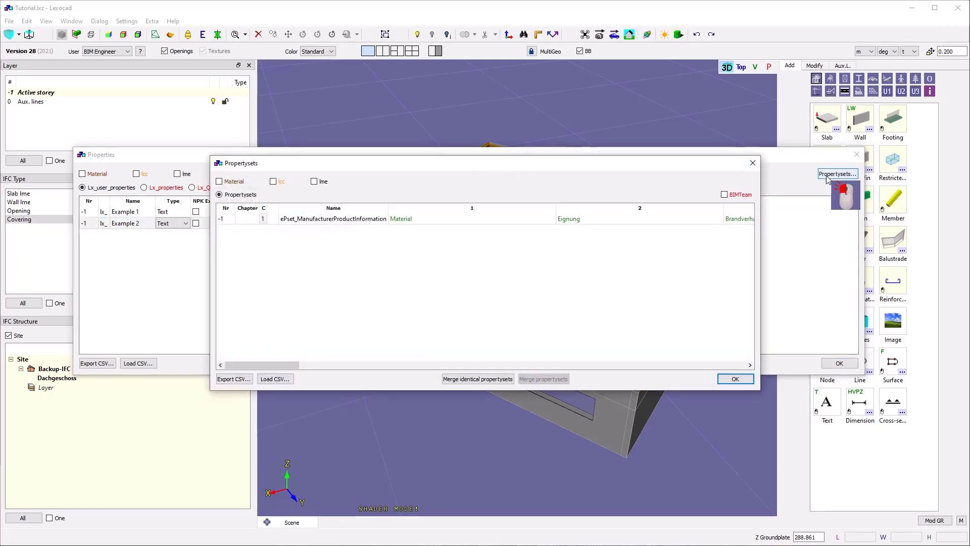
pyautogui.rightClick(274, 248)
pyautogui.click(283, 252)
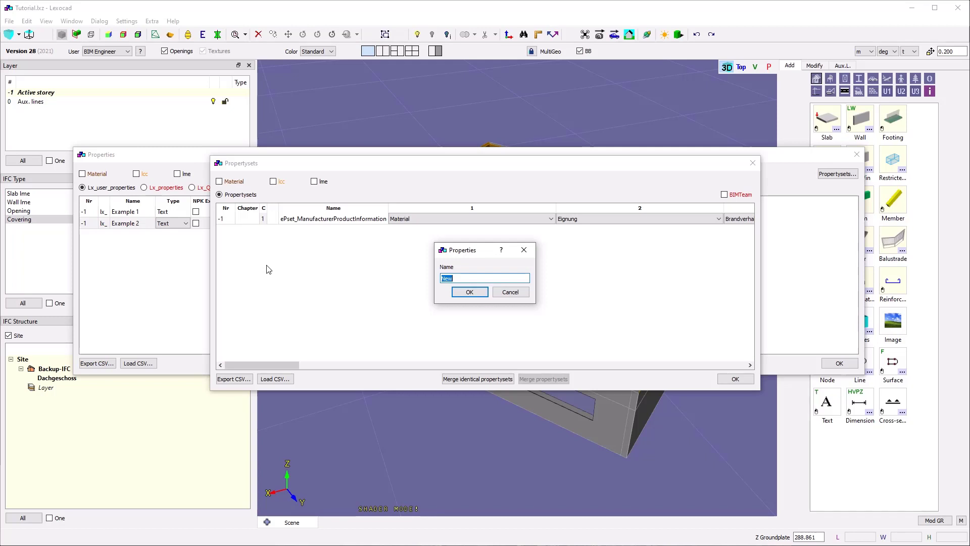
pyautogui.write('Slope Elements')
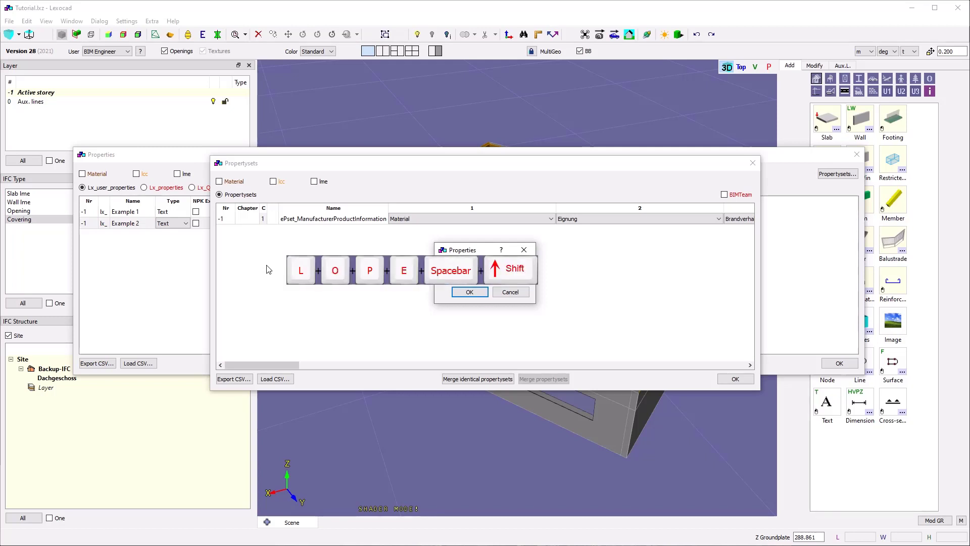
pyautogui.press('Return')
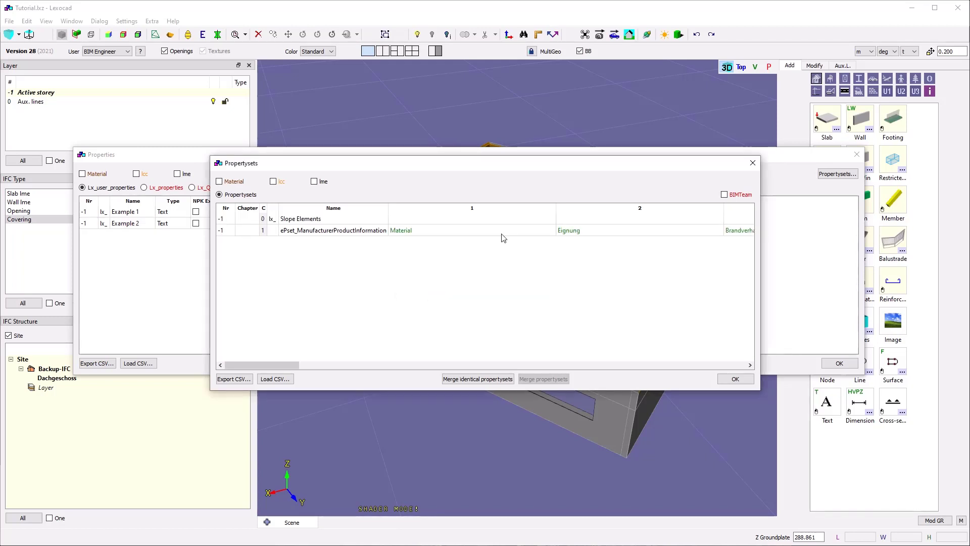
# - Assign lx_Example 1 and lx_Example 2 as the first and second properties of the Slope Elements set
pyautogui.click(488, 224)
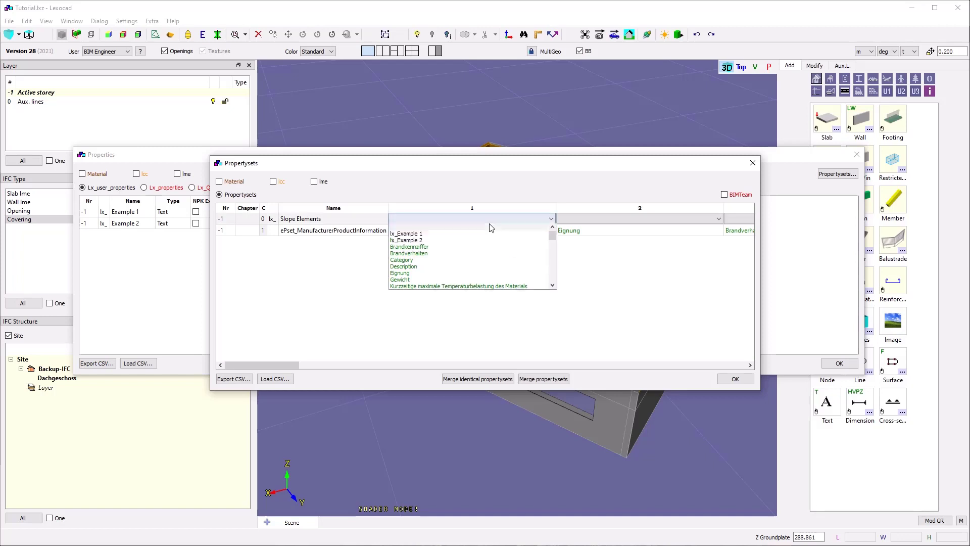
pyautogui.click(427, 236)
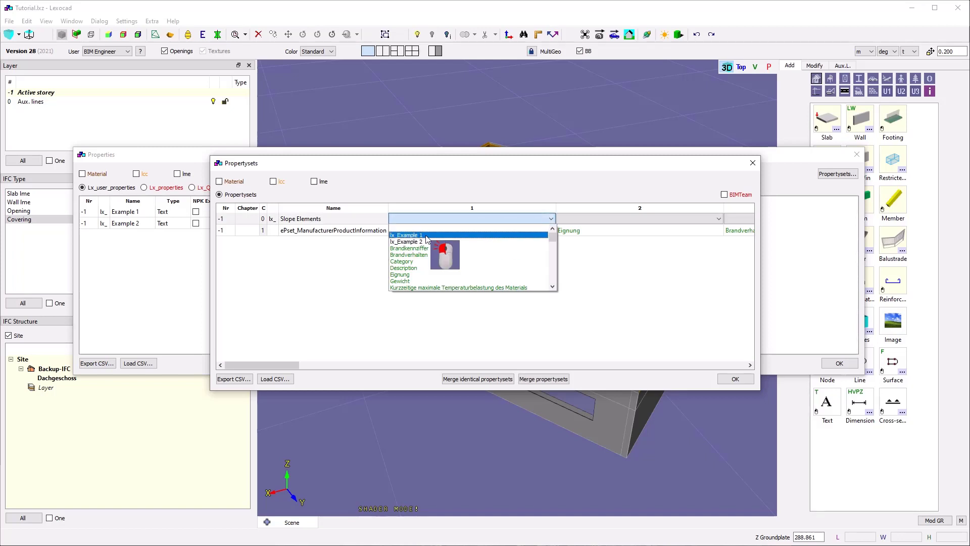
pyautogui.click(645, 221)
pyautogui.click(592, 237)
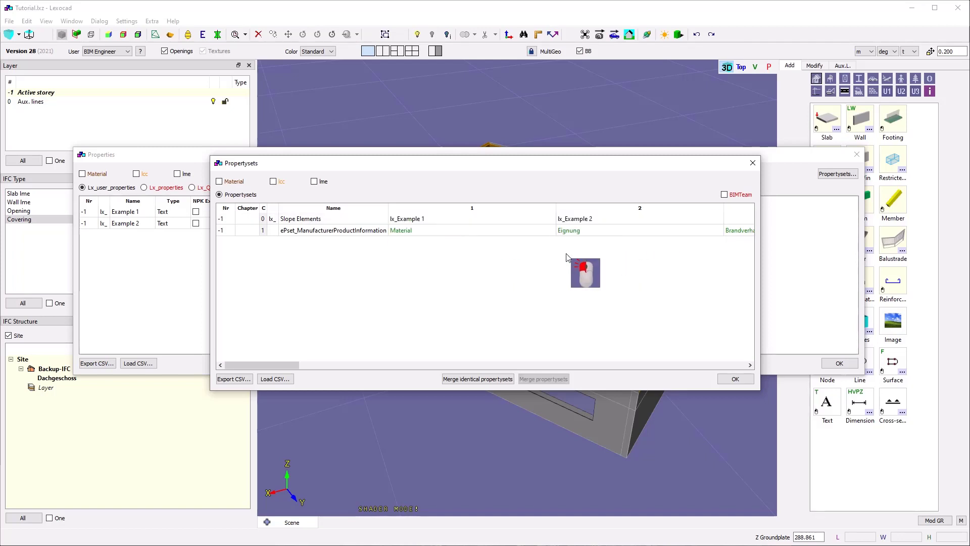
# - Assign lx_volume as the third property of the Slope Elements set
pyautogui.moveTo(260, 364); pyautogui.dragTo(435, 364)
pyautogui.click(419, 222)
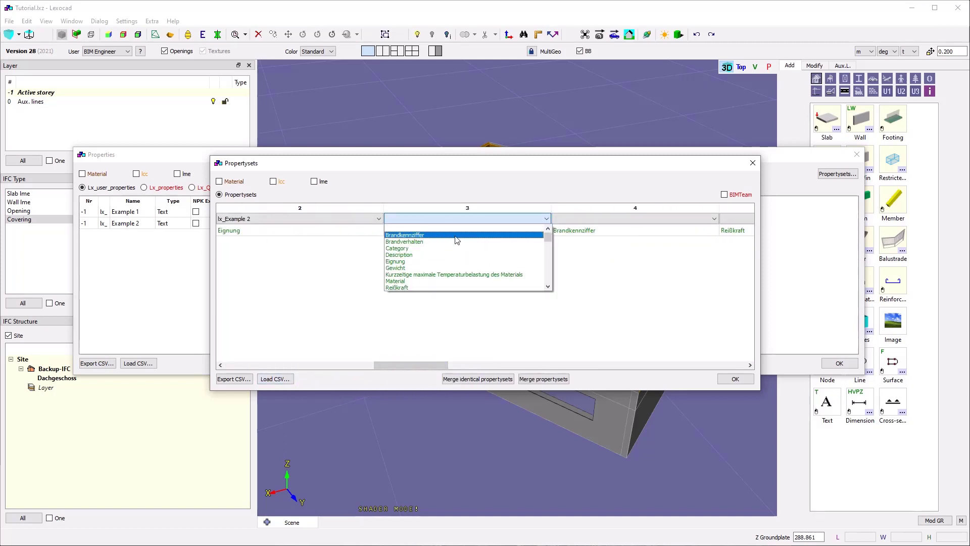
pyautogui.scroll(-5, 491, 260)
pyautogui.scroll(1, 491, 260)
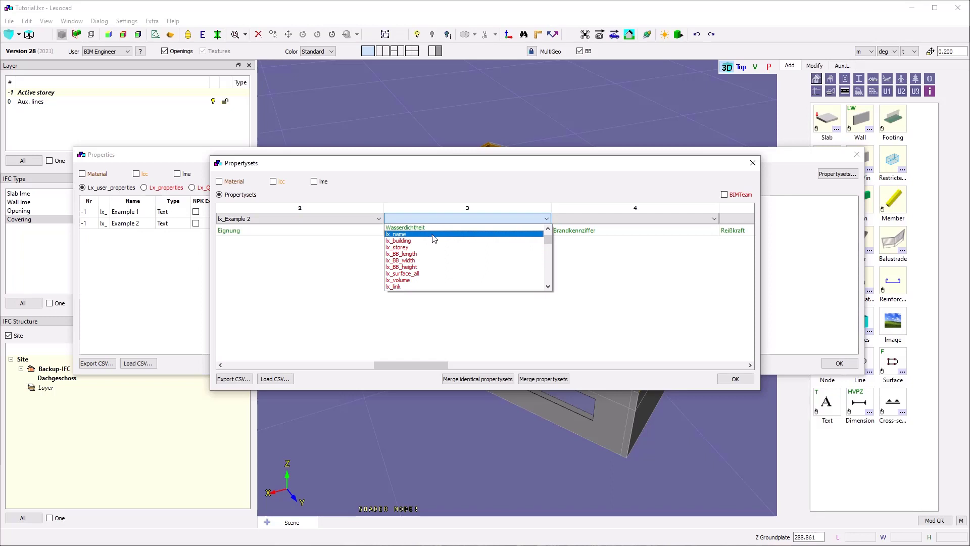
pyautogui.scroll(-1, 440, 247)
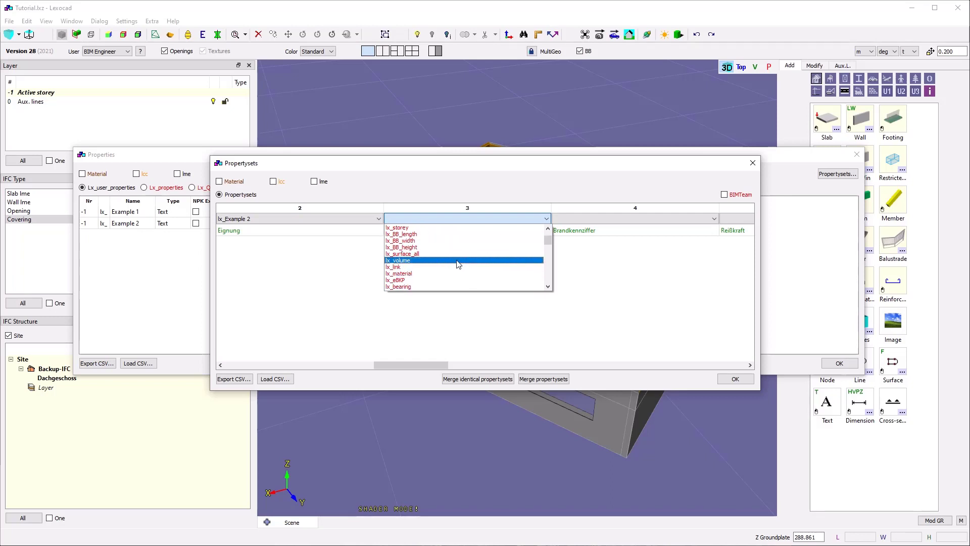
pyautogui.click(458, 260)
# - Assign lx_204_m2_HP_netto as the fourth property of the Slope Elements set
pyautogui.click(636, 222)
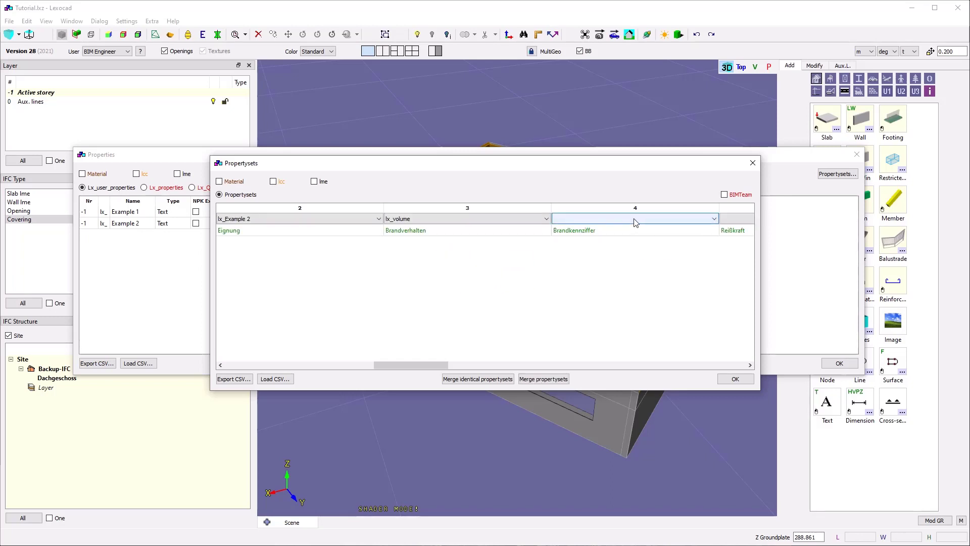
pyautogui.scroll(-3, 617, 269)
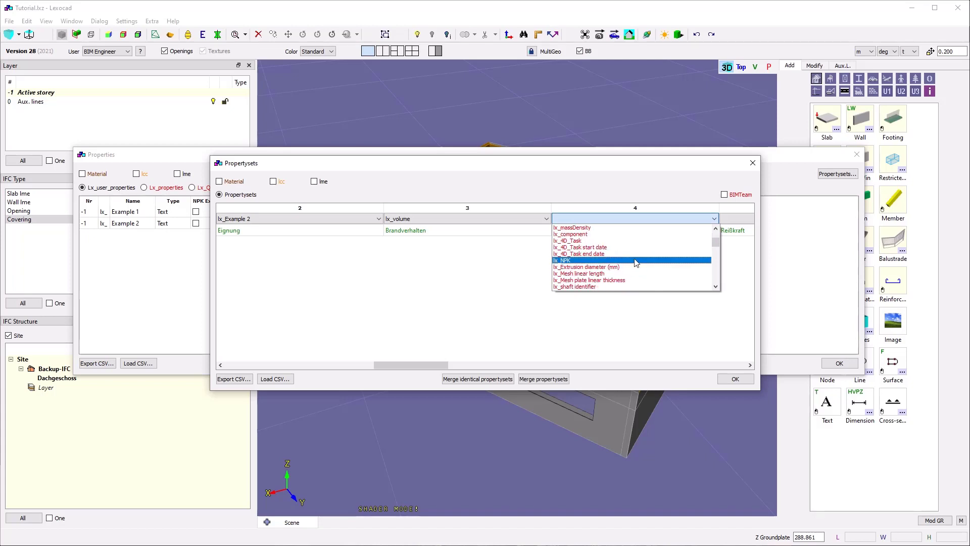
pyautogui.scroll(-4, 656, 262)
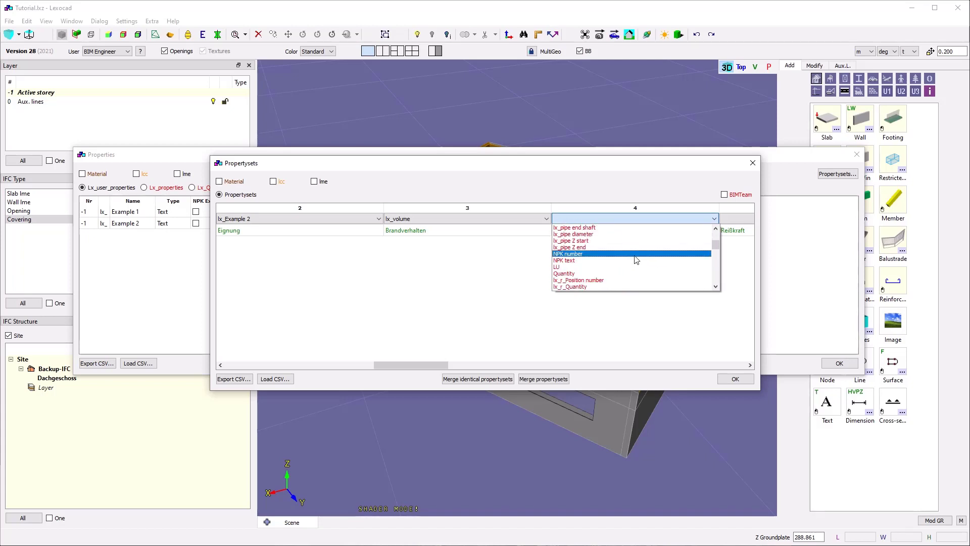
pyautogui.moveTo(715, 245); pyautogui.dragTo(712, 263)
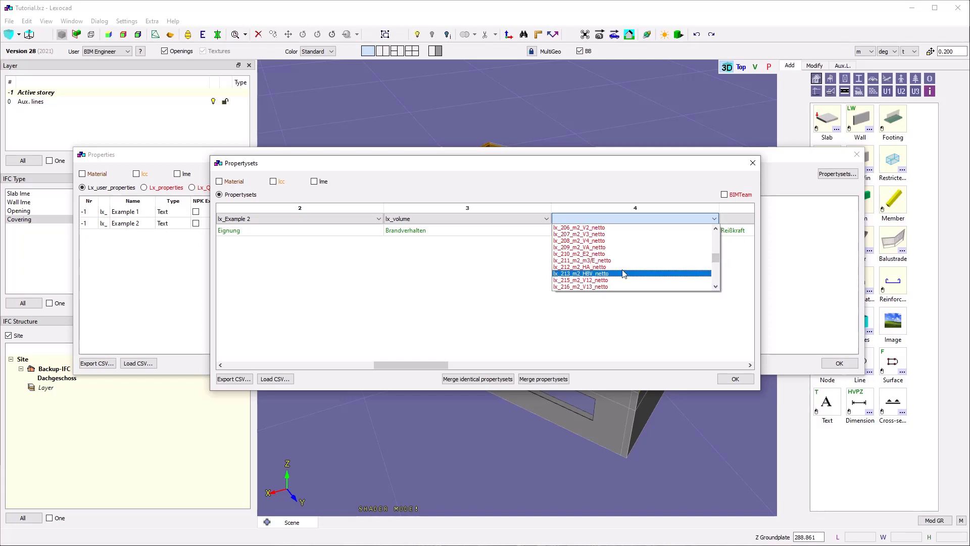
pyautogui.scroll(1, 592, 231)
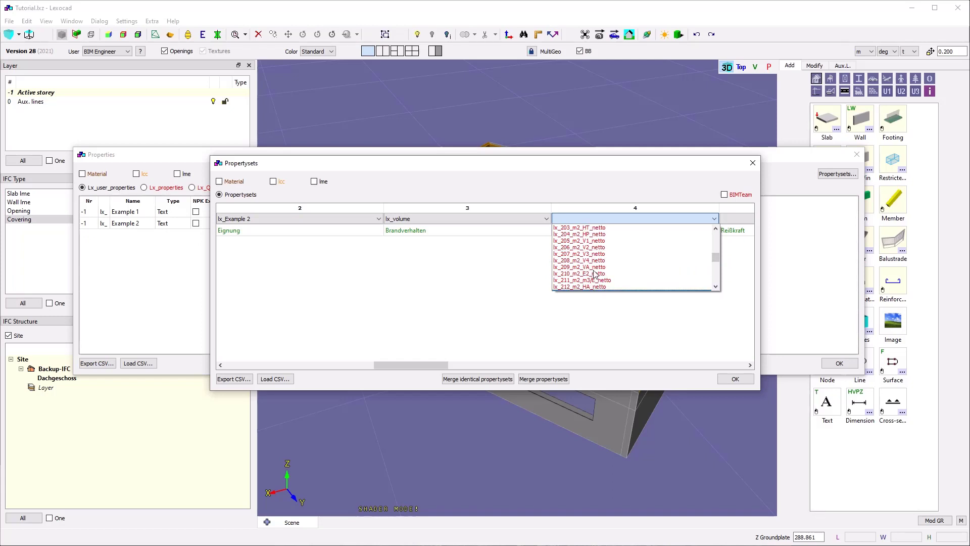
pyautogui.click(585, 235)
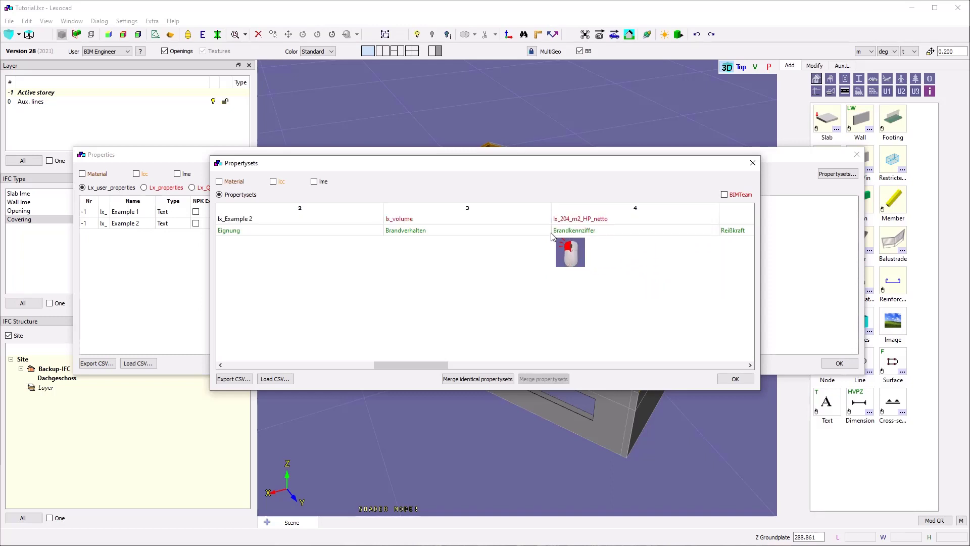
# - Assign lx_material as the fifth property of the Slope Elements set, and close the Propertysets and Properties dialogs
pyautogui.click(737, 219)
pyautogui.moveTo(883, 236); pyautogui.dragTo(883, 246)
pyautogui.scroll(2, 797, 273)
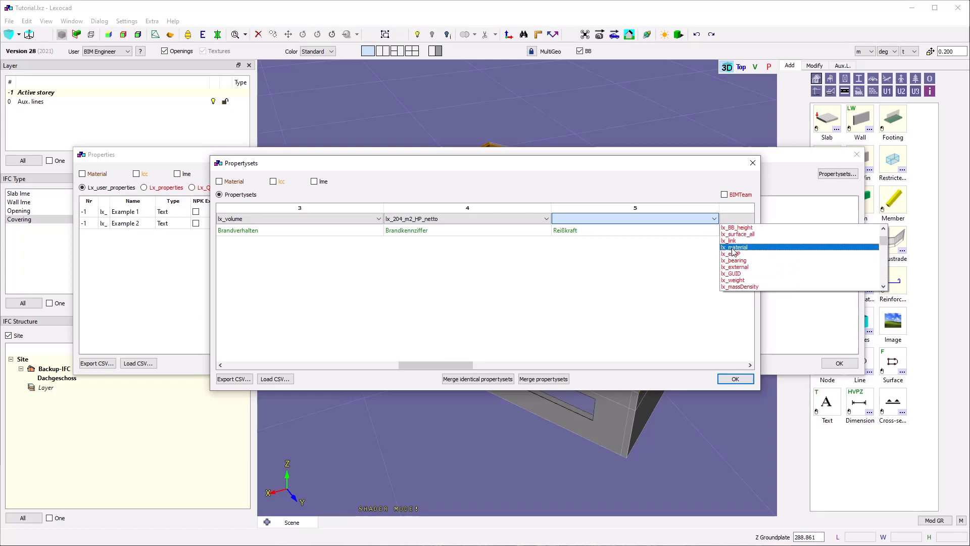
pyautogui.click(733, 247)
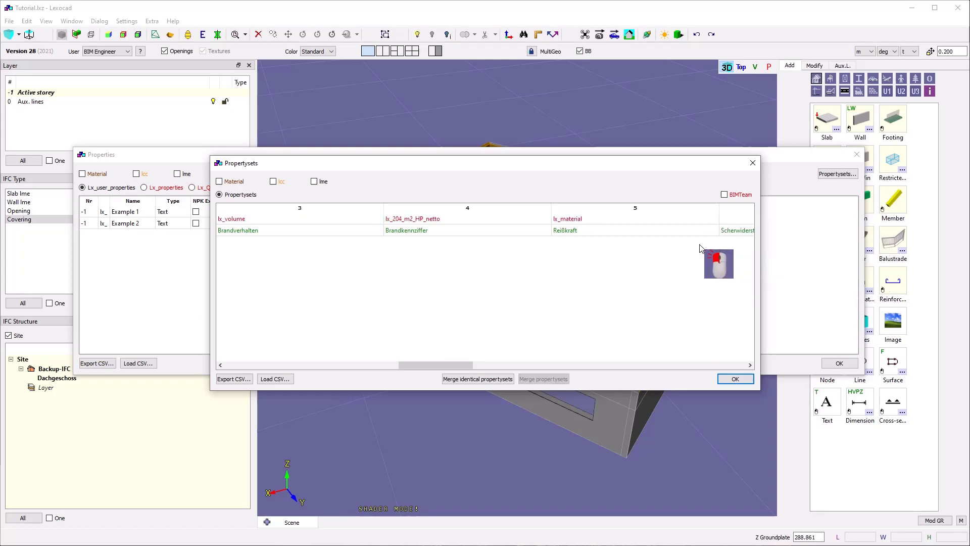
pyautogui.click(735, 378)
pyautogui.click(839, 363)
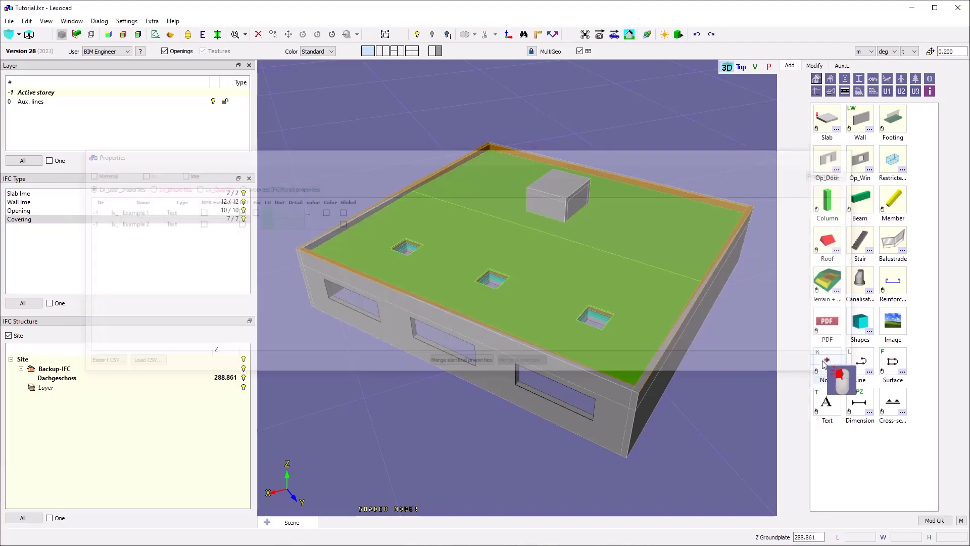
# - In the component manager, assign the lx_Slope Elements property set as Pset 1 of the Slope Element covering and confirm
pyautogui.click(103, 23)
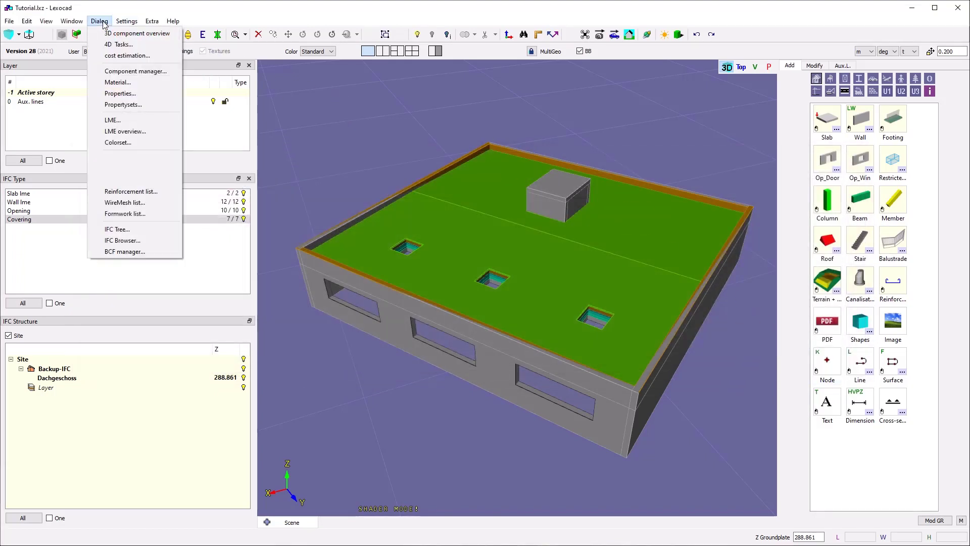
pyautogui.click(118, 72)
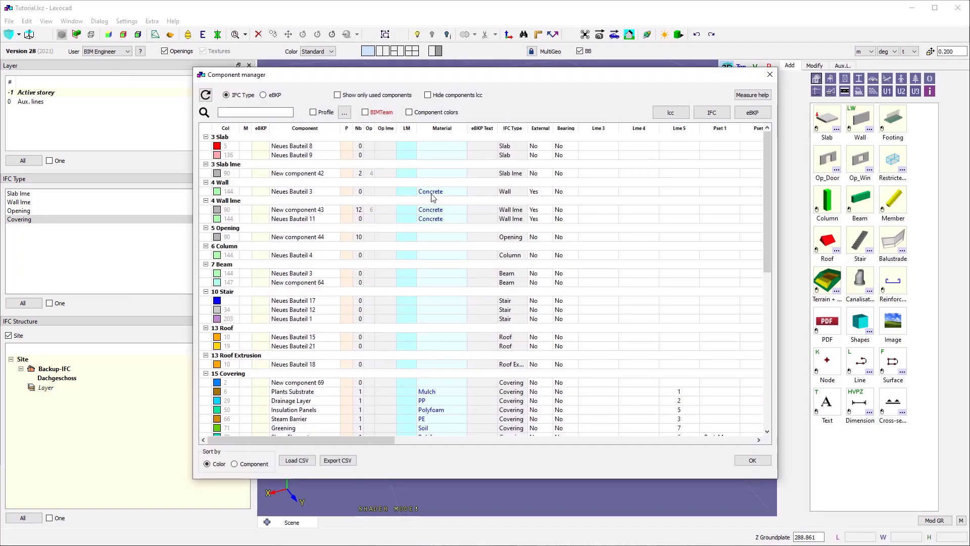
pyautogui.scroll(-5, 489, 267)
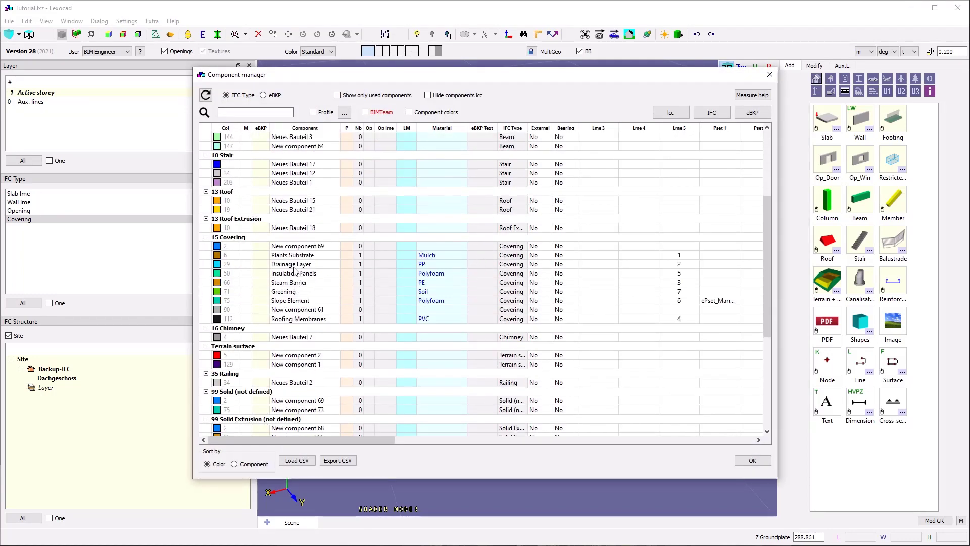
pyautogui.click(288, 302)
pyautogui.moveTo(325, 439); pyautogui.dragTo(475, 445)
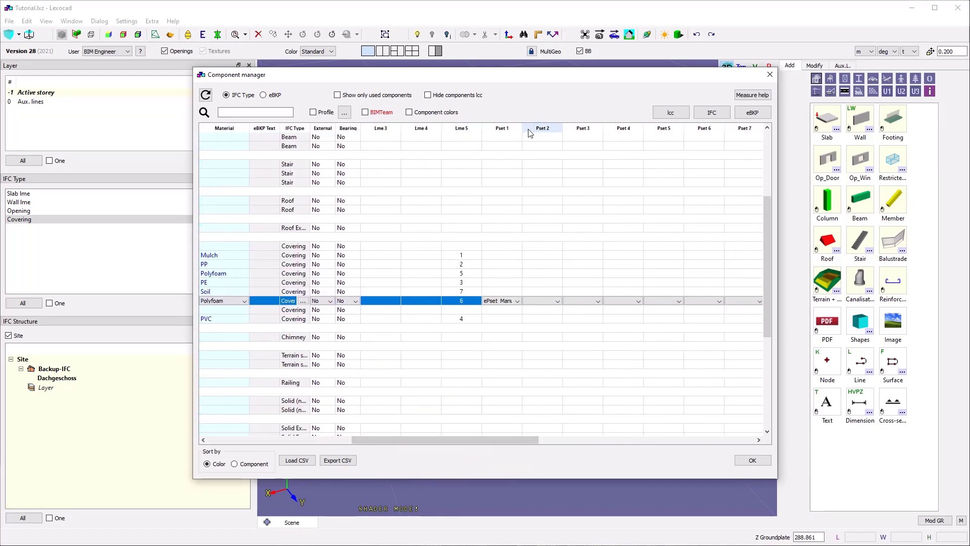
pyautogui.click(499, 301)
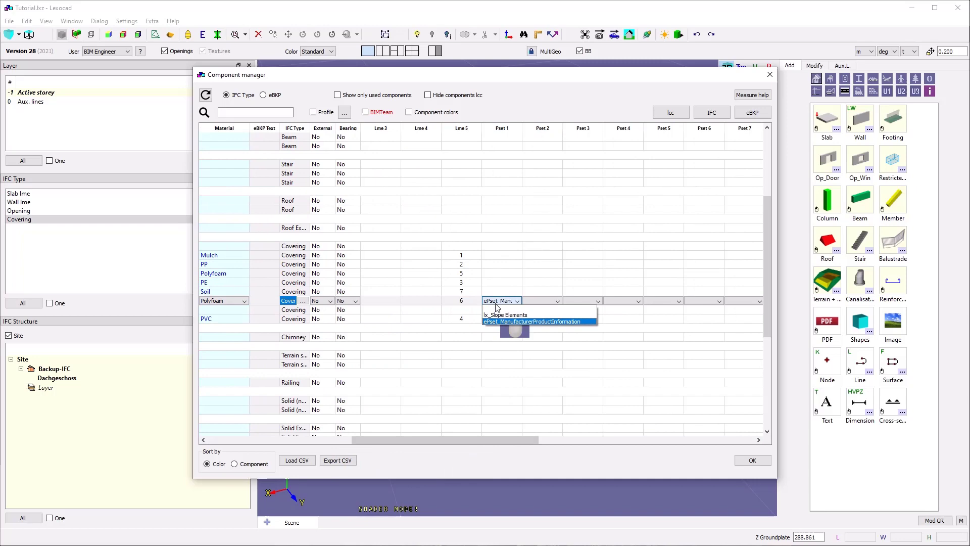
pyautogui.click(527, 315)
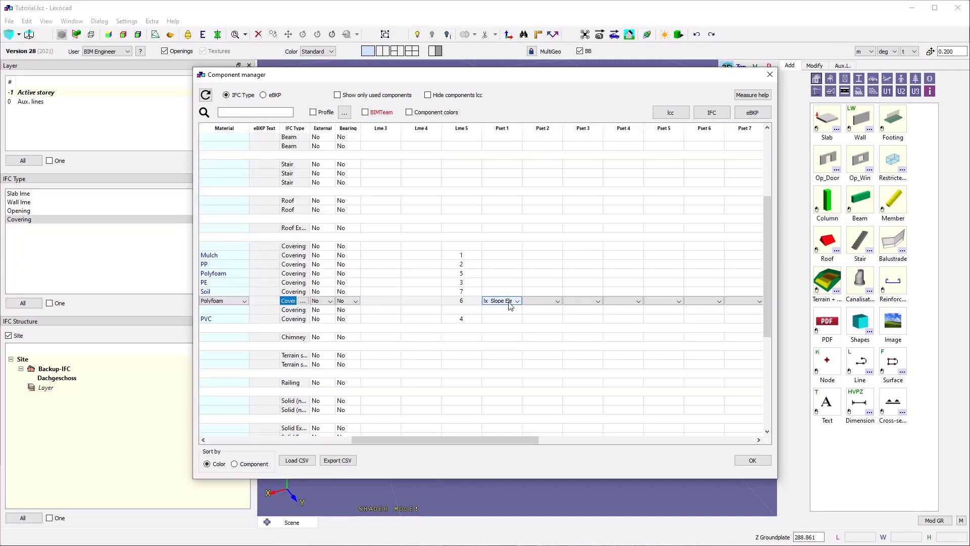
pyautogui.click(752, 460)
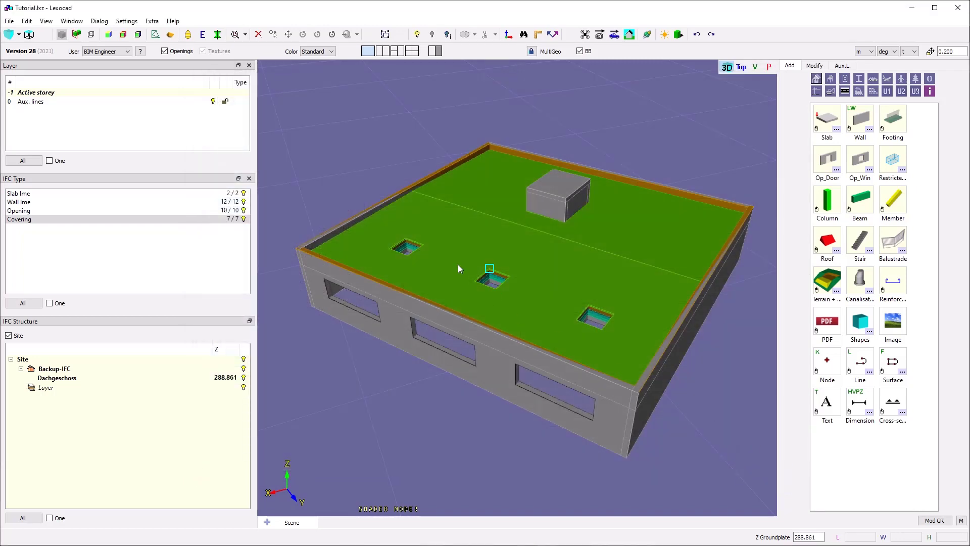
# - Hide the covering layers lying above the slope element on the roof, and select the slope element
pyautogui.moveTo(570, 356); pyautogui.dragTo(449, 321, button='middle')
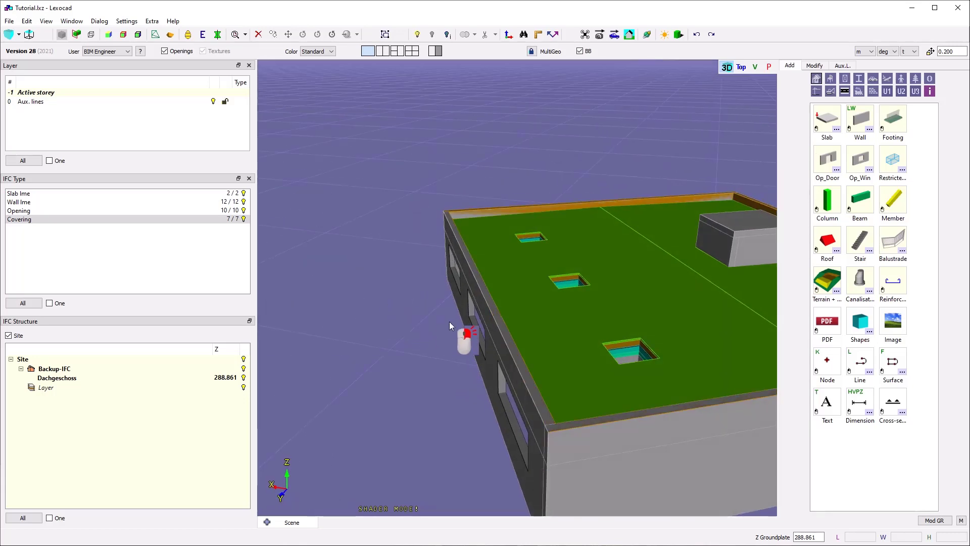
pyautogui.click(562, 335)
pyautogui.press('u')
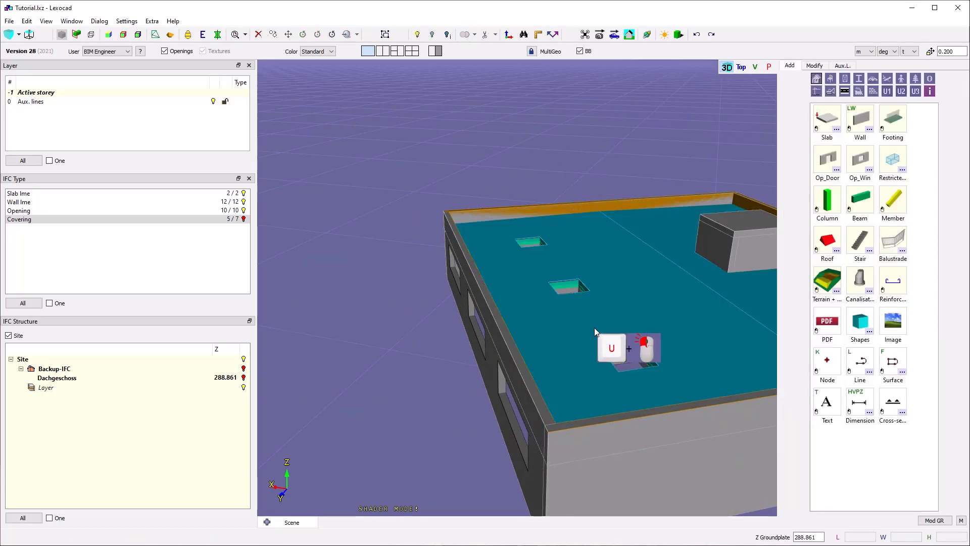
pyautogui.click(641, 307)
pyautogui.click(628, 293)
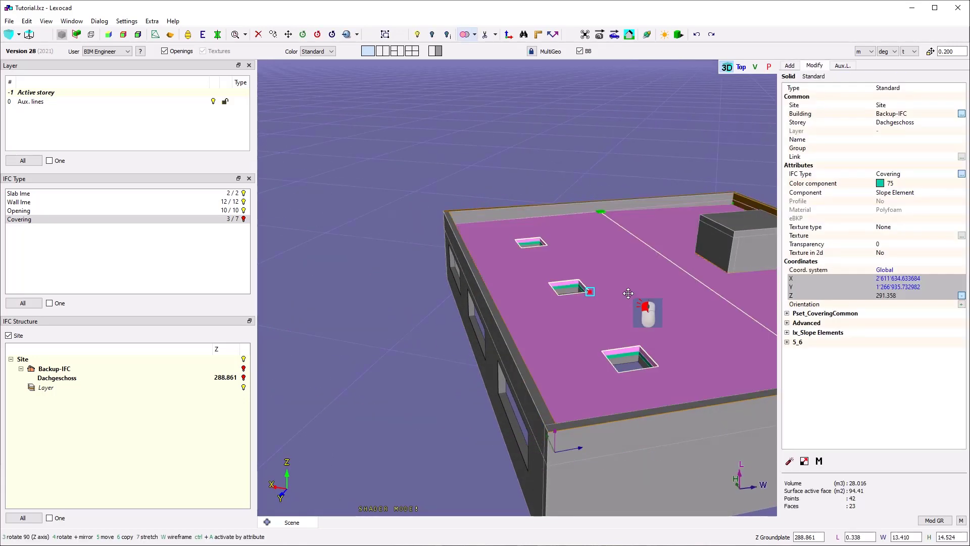
pyautogui.moveTo(555, 168); pyautogui.dragTo(439, 169, button='middle')
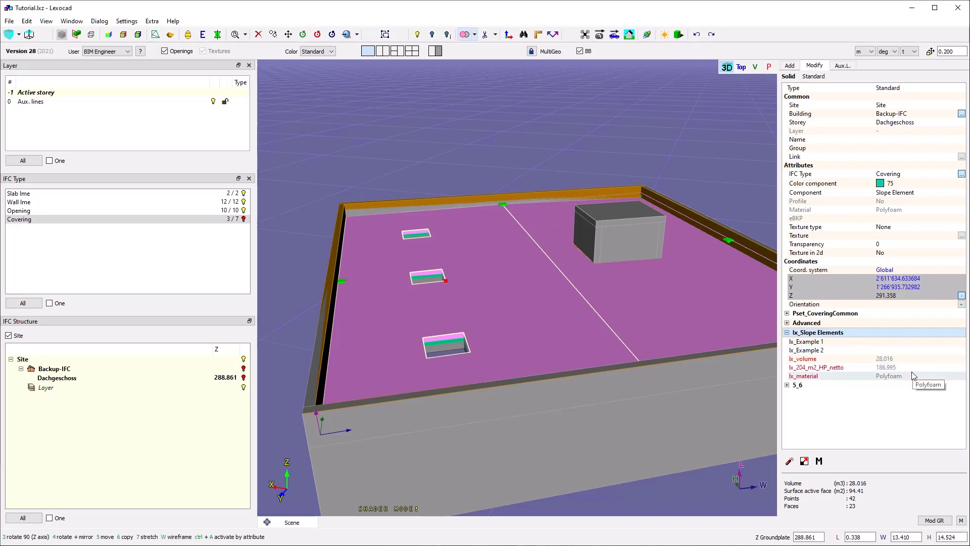
# - Set the slope element's lx_Example 1 property to 2
pyautogui.click(898, 342)
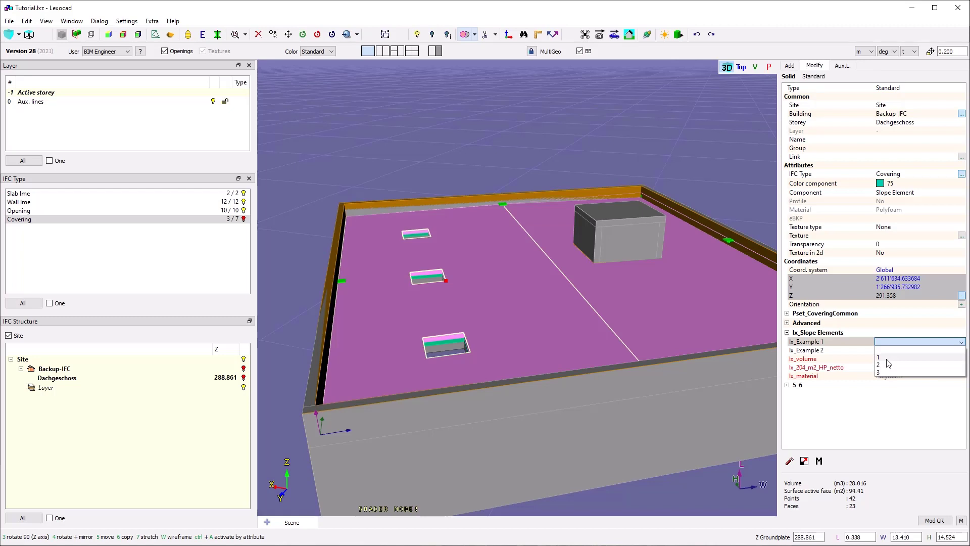
pyautogui.click(888, 364)
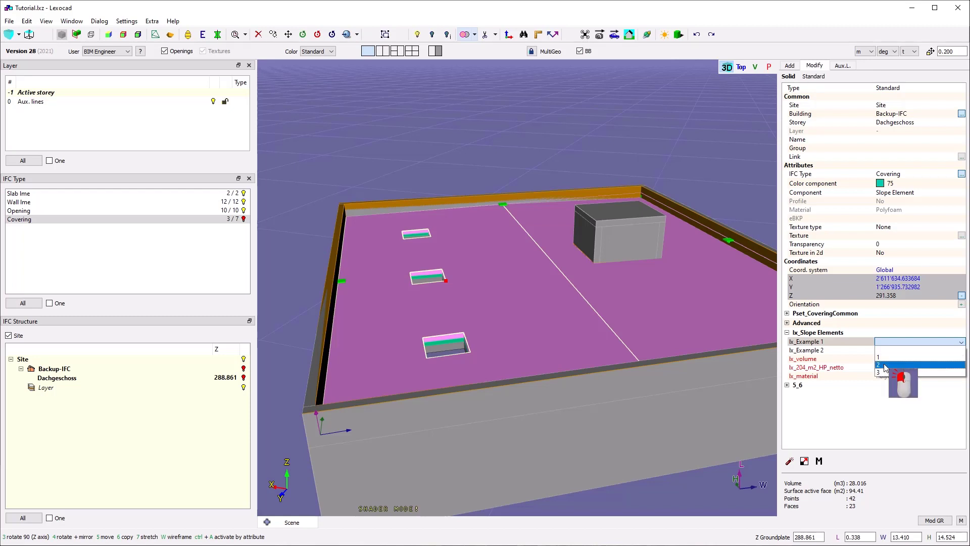
pyautogui.click(888, 349)
pyautogui.click(892, 343)
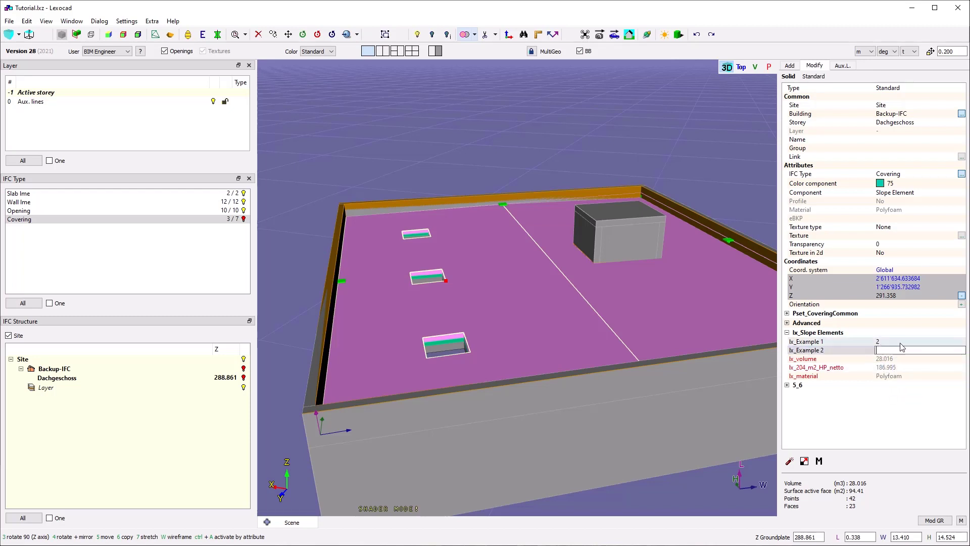
pyautogui.click(892, 344)
pyautogui.click(890, 344)
# - Enter "käasdjföklasd" as the slope element's lx_Example 2 value
pyautogui.click(886, 349)
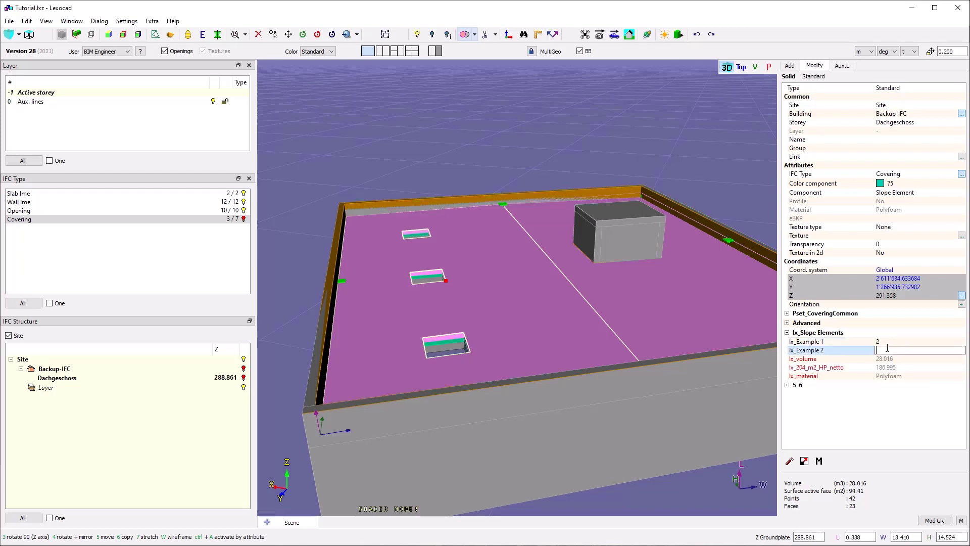
pyautogui.write('käasdjföklasd')
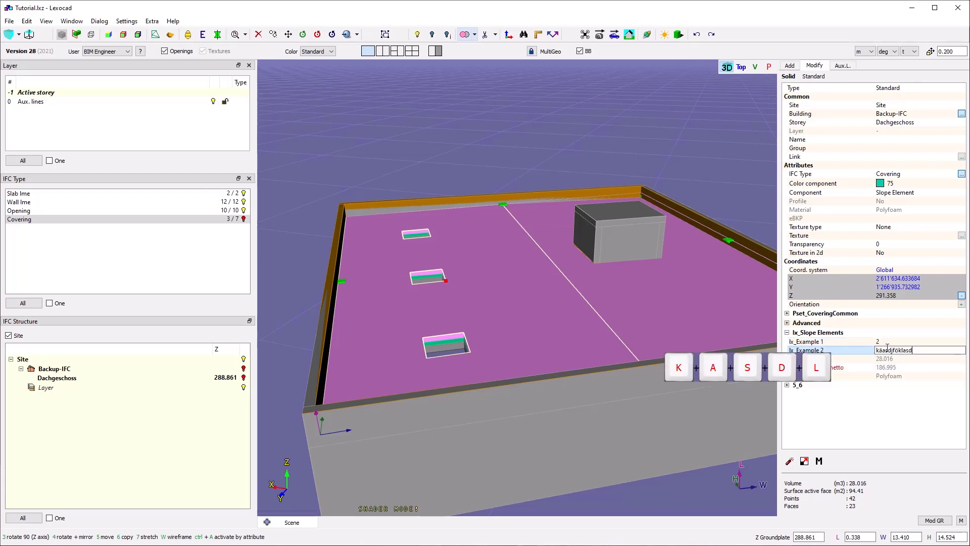
pyautogui.press('Return')
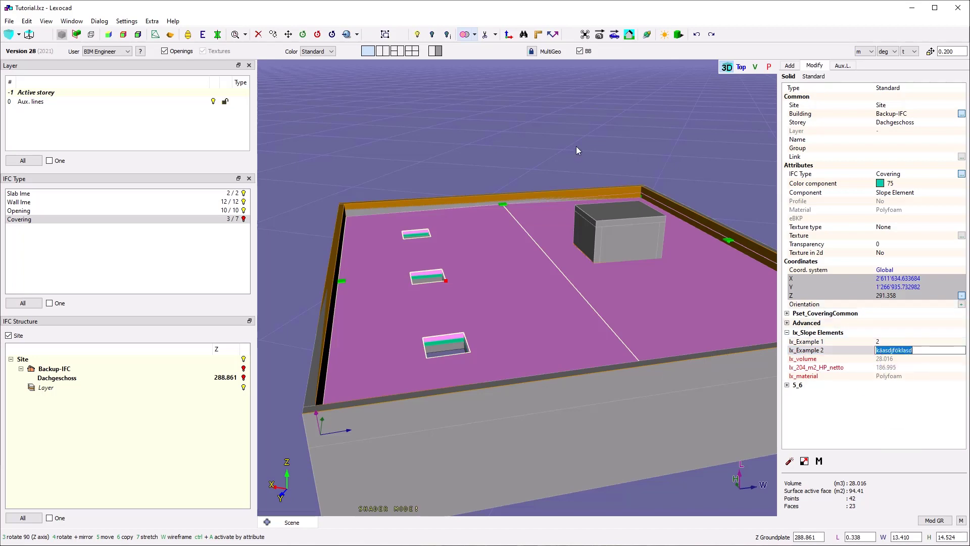
# - Inspect the selected slope element from a higher viewpoint showing the whole roof, and clear the selection
pyautogui.click(578, 158)
pyautogui.click(516, 235)
pyautogui.moveTo(513, 234); pyautogui.dragTo(422, 214, button='right')
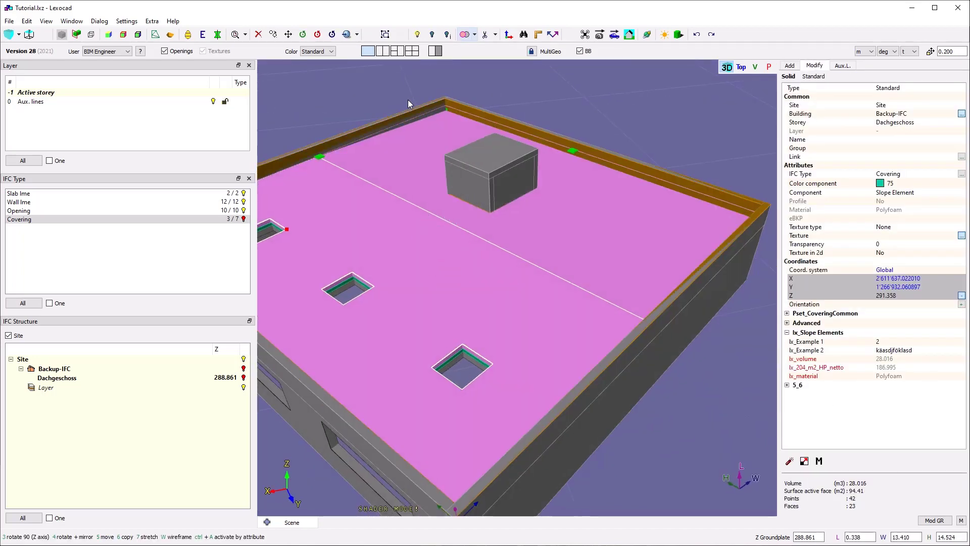
pyautogui.scroll(-4, 412, 105)
pyautogui.moveTo(424, 108); pyautogui.dragTo(485, 133, button='middle')
pyautogui.scroll(-3, 484, 132)
pyautogui.moveTo(392, 110); pyautogui.dragTo(398, 197, button='middle')
pyautogui.scroll(4, 398, 201)
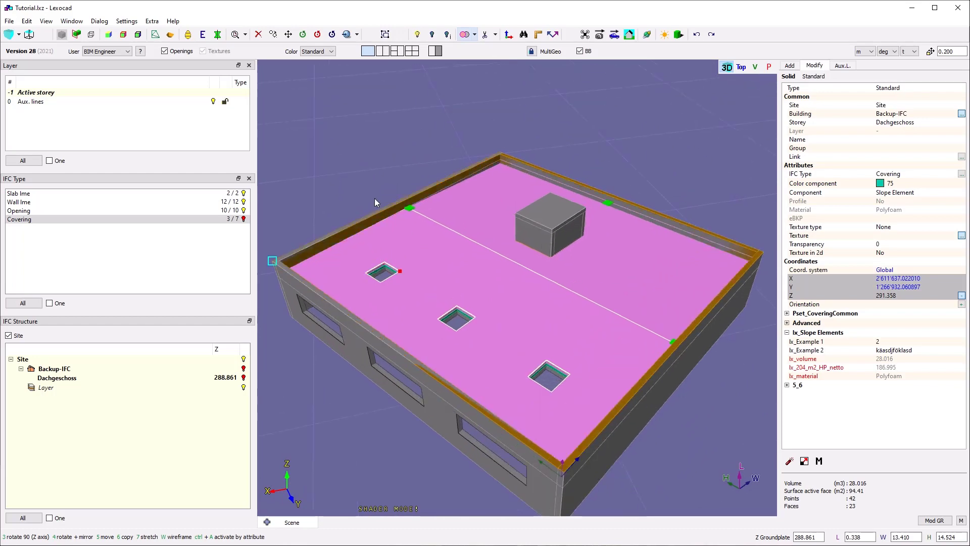
pyautogui.click(323, 161)
# - Review the user-defined properties and the Slope Elements property set, and close the Properties and Propertysets dialogs
pyautogui.click(98, 21)
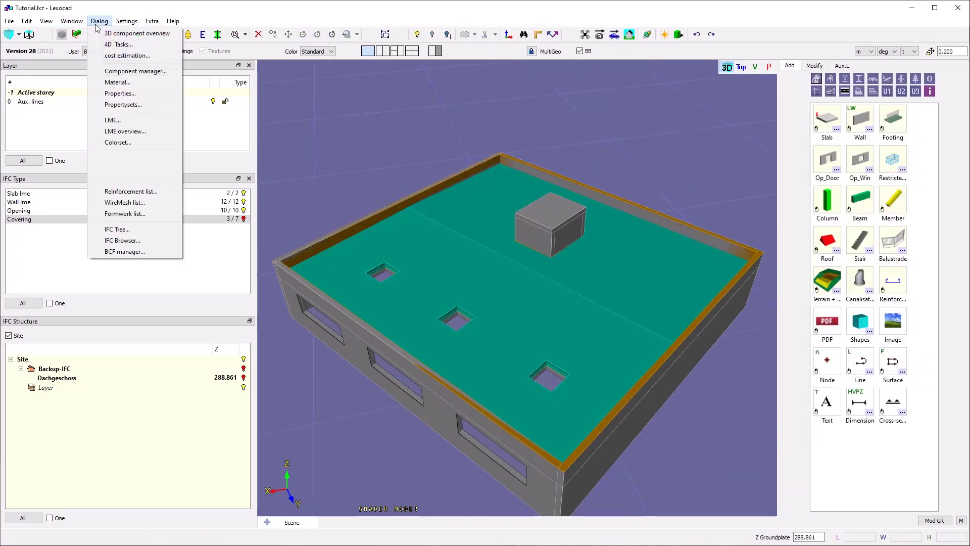
pyautogui.click(117, 94)
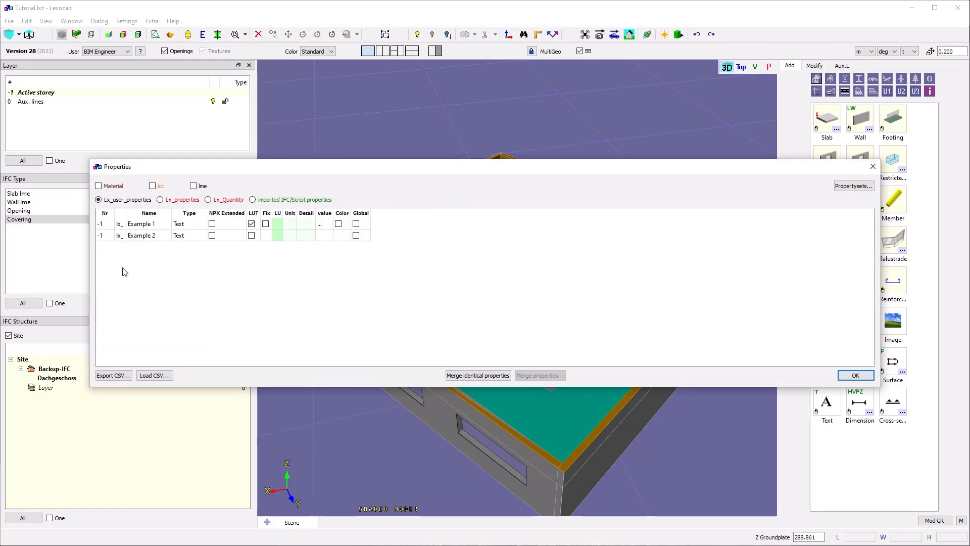
pyautogui.click(853, 186)
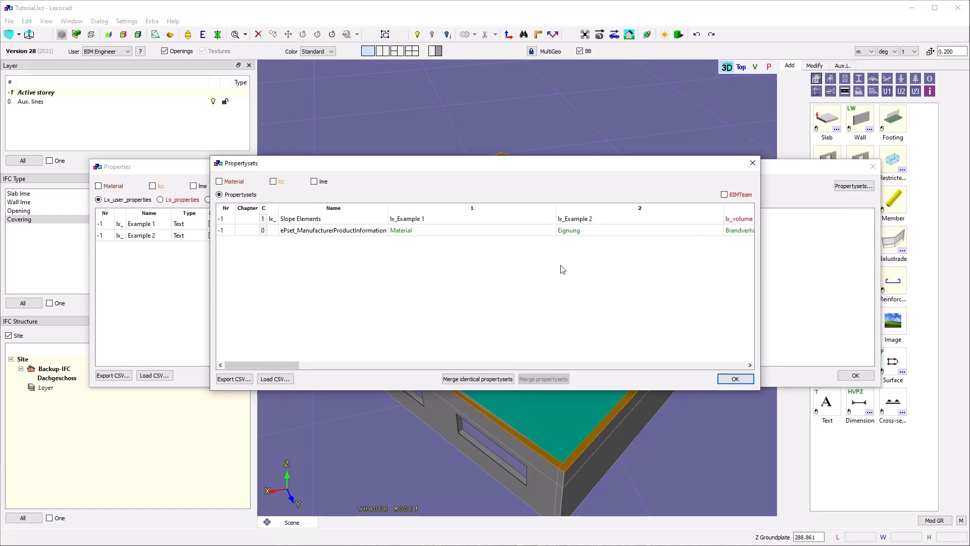
pyautogui.click(753, 162)
pyautogui.click(873, 167)
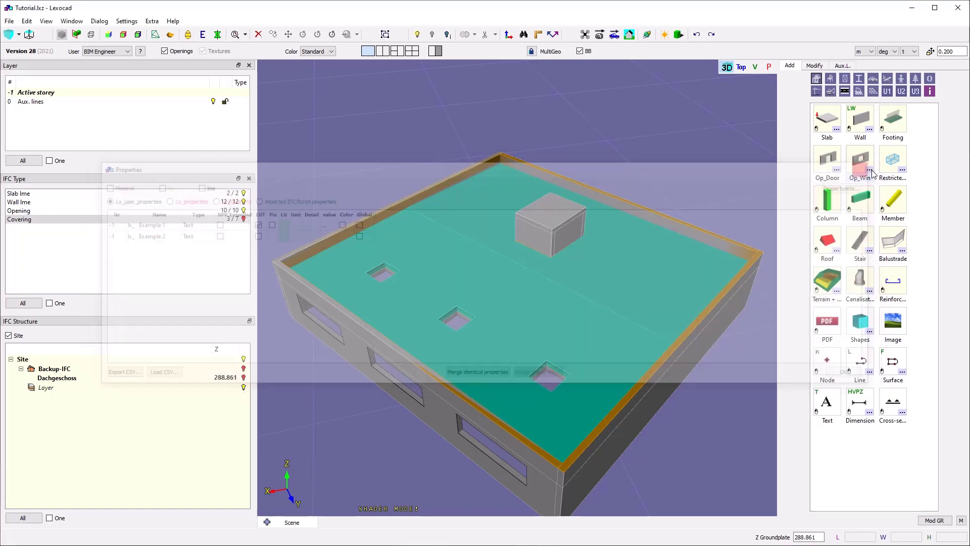
pyautogui.click(824, 90)
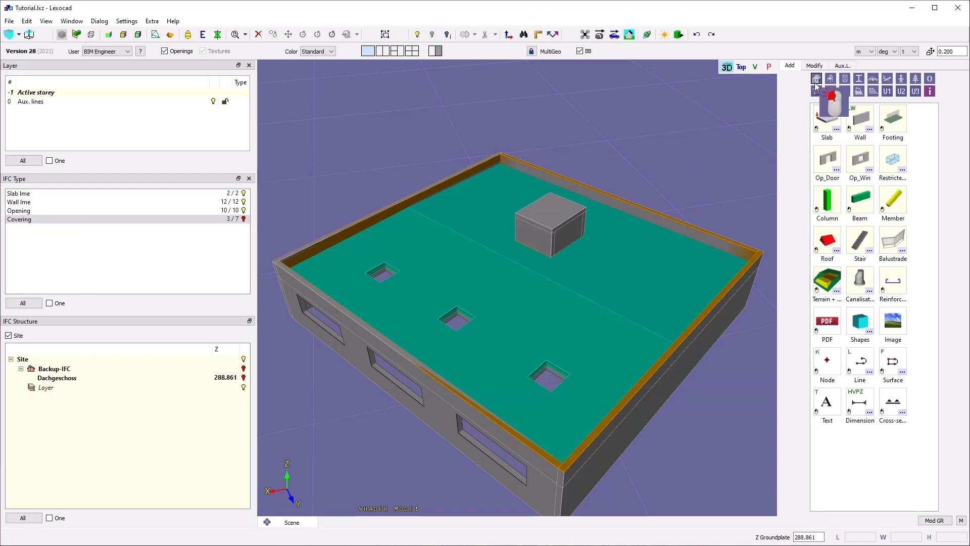
# - In the component manager, assign the lx_Slope Elements property set as Pset 1 of the Insulation Panels covering
pyautogui.click(99, 20)
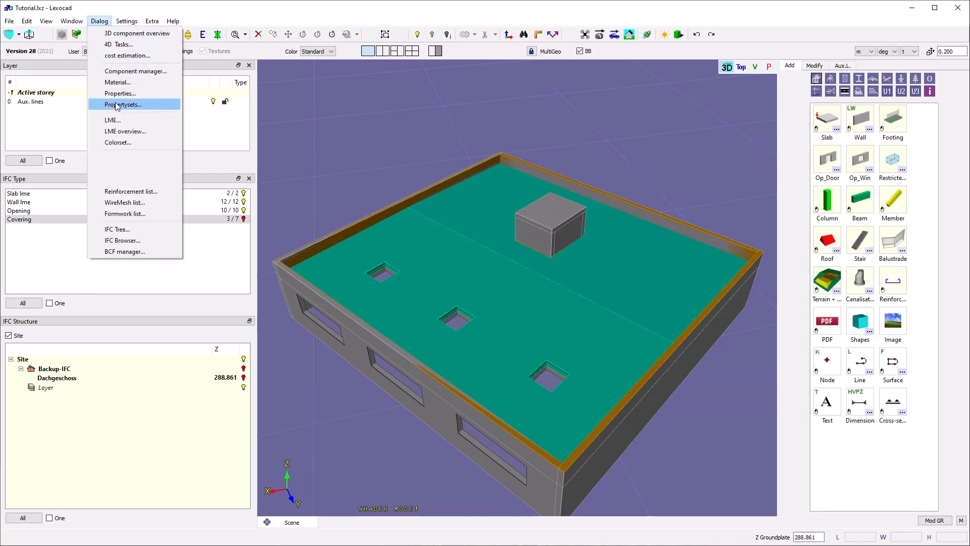
pyautogui.click(119, 71)
pyautogui.scroll(-4, 622, 359)
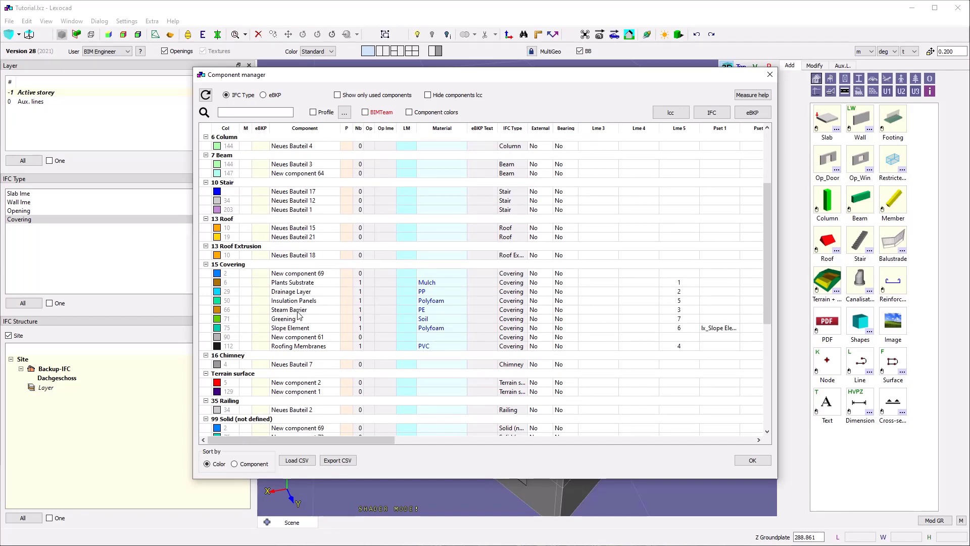
pyautogui.click(300, 301)
pyautogui.click(733, 301)
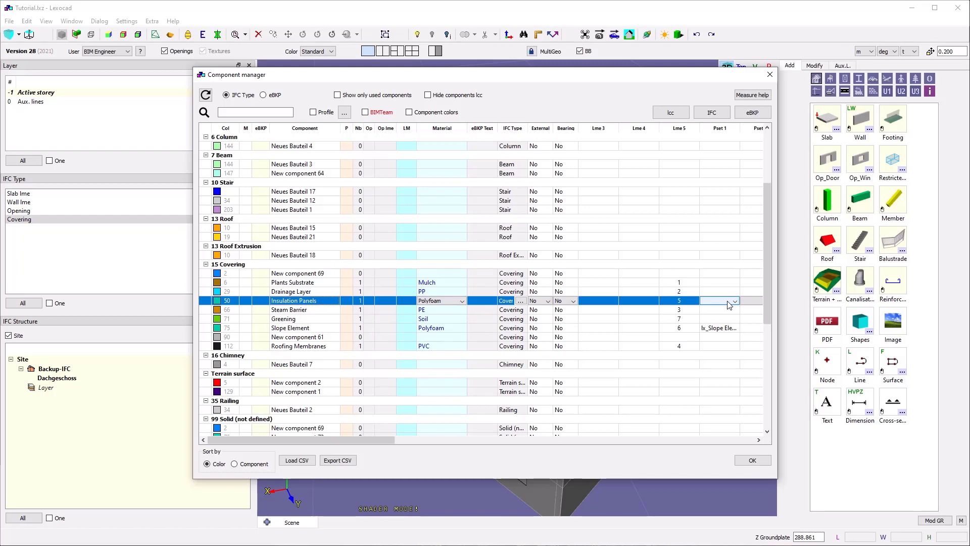
pyautogui.click(730, 302)
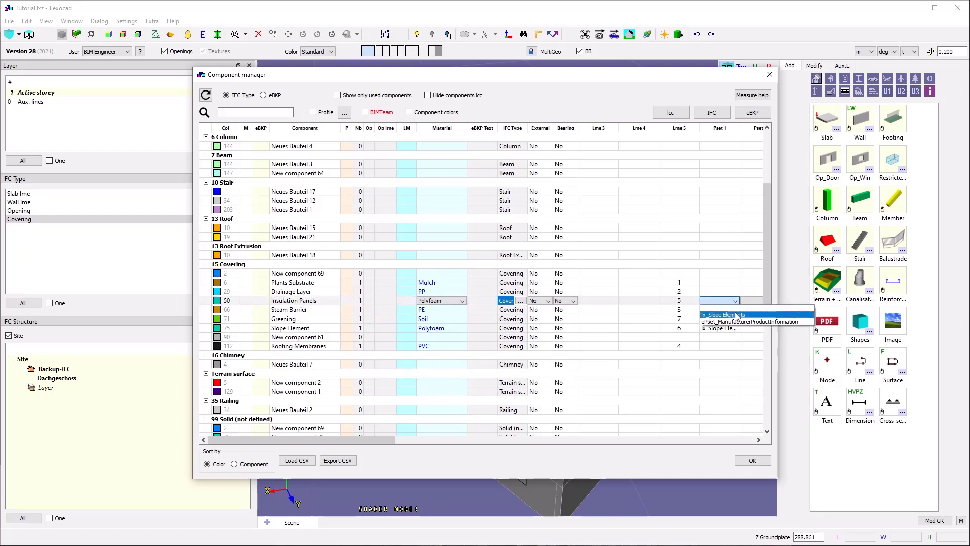
pyautogui.click(719, 315)
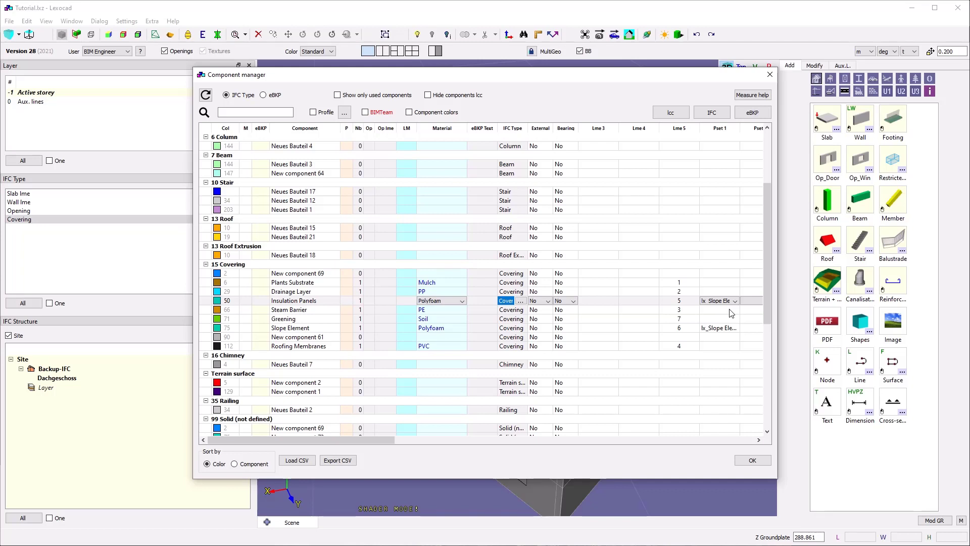
pyautogui.click(731, 311)
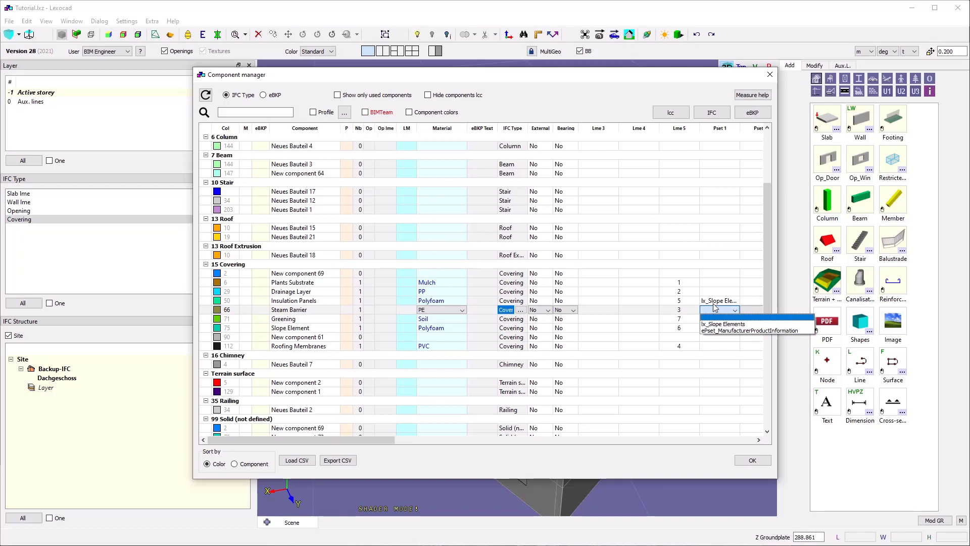
pyautogui.click(712, 304)
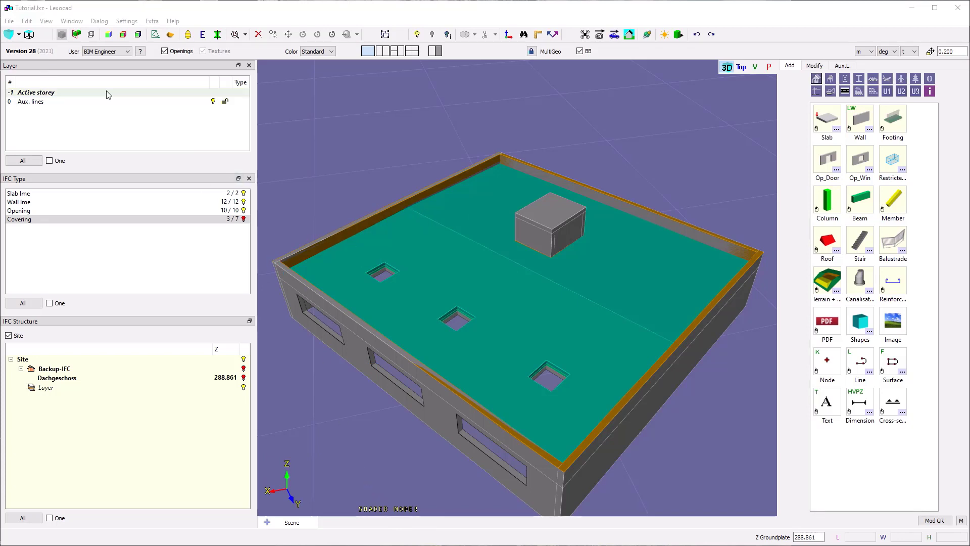
# - Open the BIMteam (bte) export settings for the current model
pyautogui.click(9, 21)
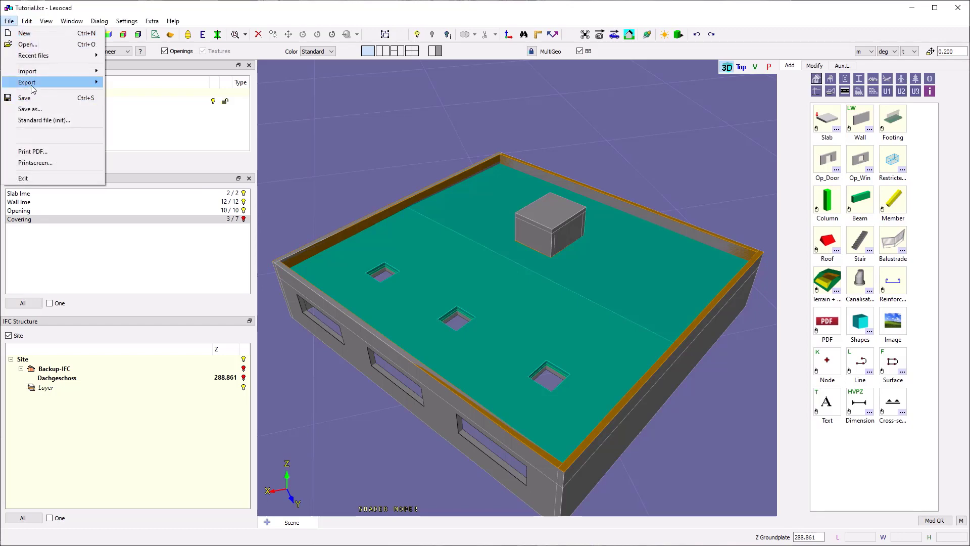
pyautogui.moveTo(41, 82)
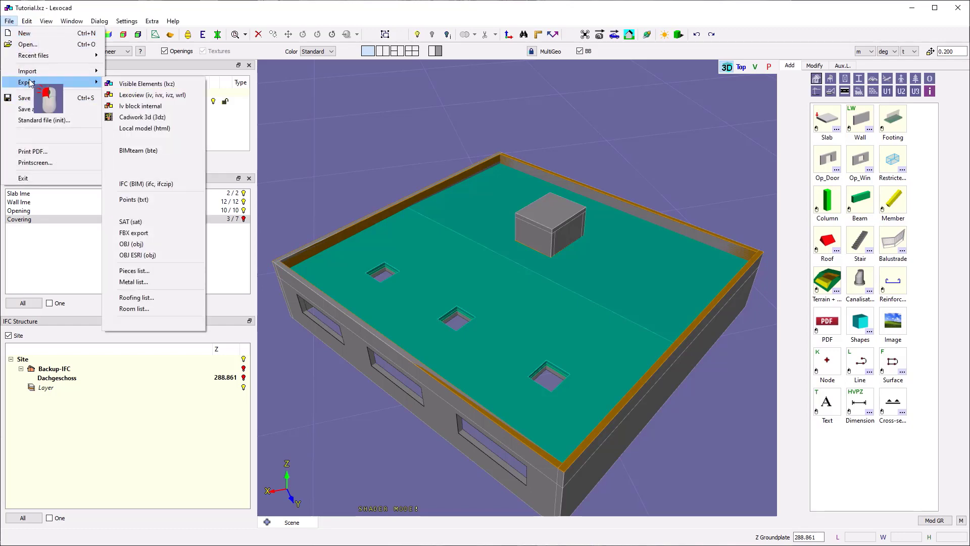
pyautogui.click(166, 150)
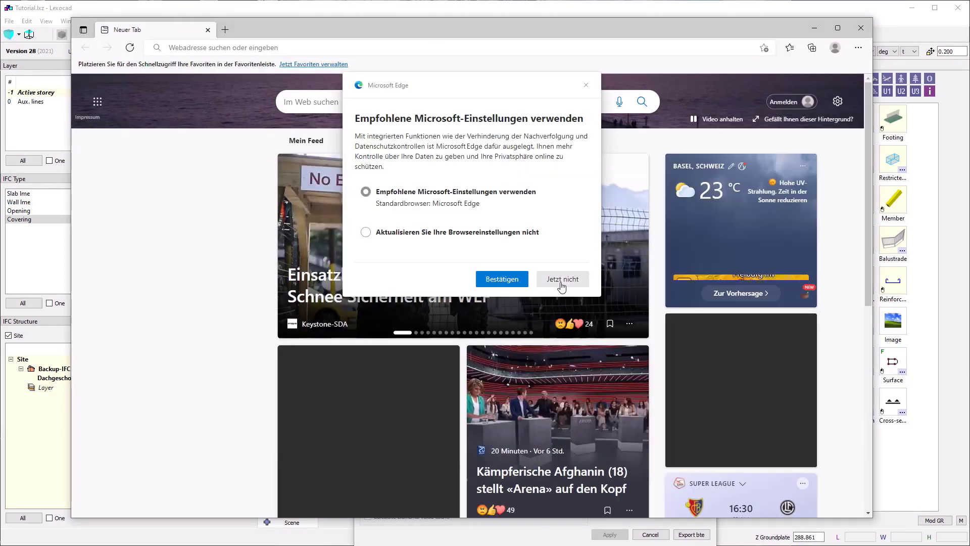
# - Decline the browser's recommended settings, load the BIMteam projects page at bimteam.cadwork.ch, and minimise the browser window
pyautogui.click(562, 279)
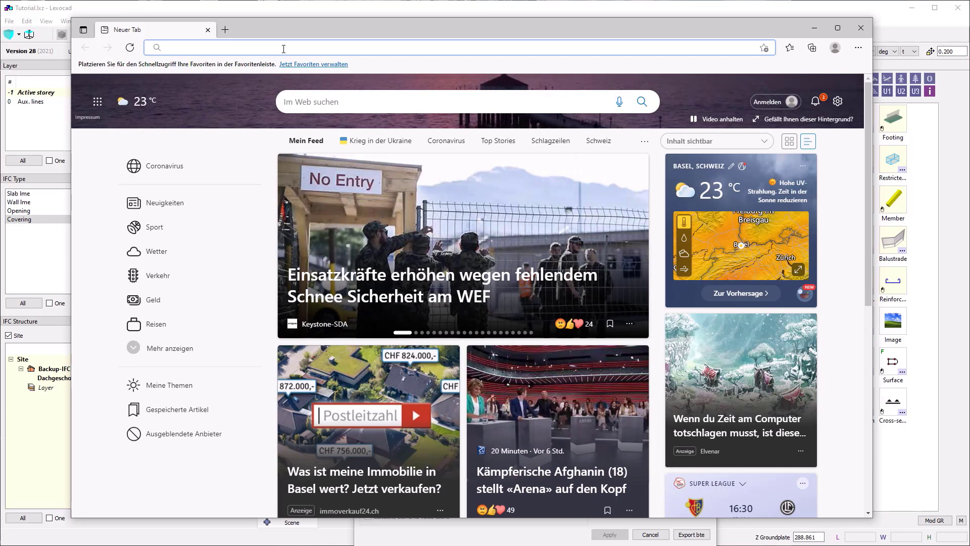
pyautogui.write('bim')
pyautogui.press('Return')
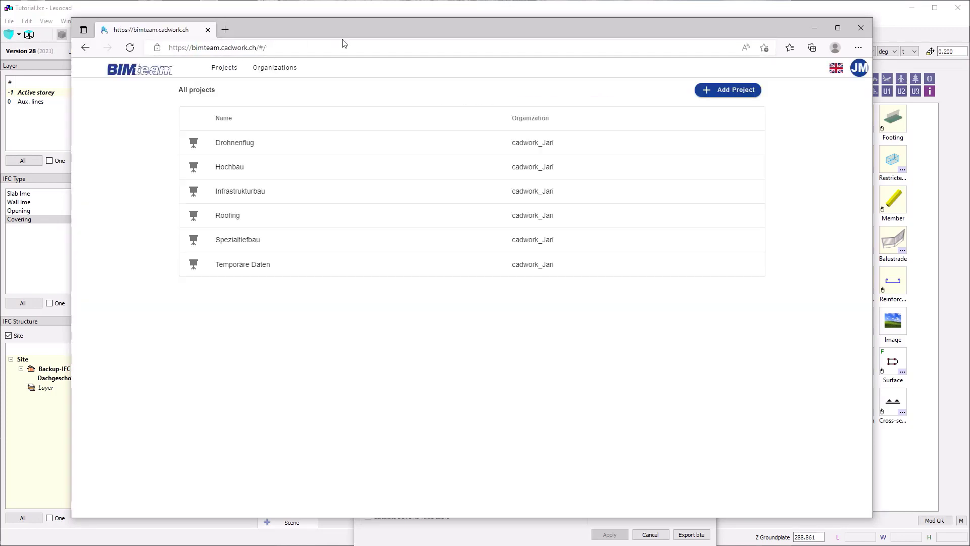
pyautogui.moveTo(299, 31); pyautogui.dragTo(345, 43)
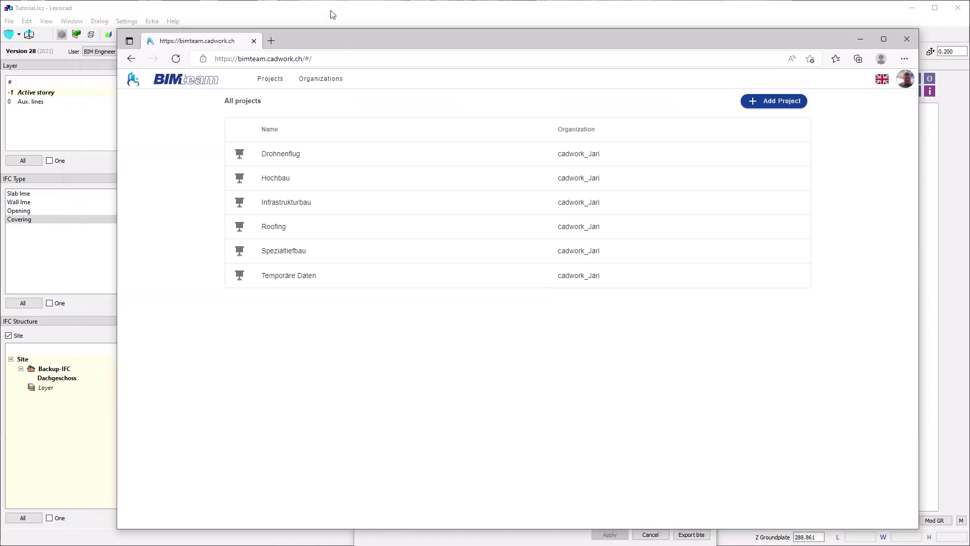
pyautogui.click(331, 11)
pyautogui.click(860, 39)
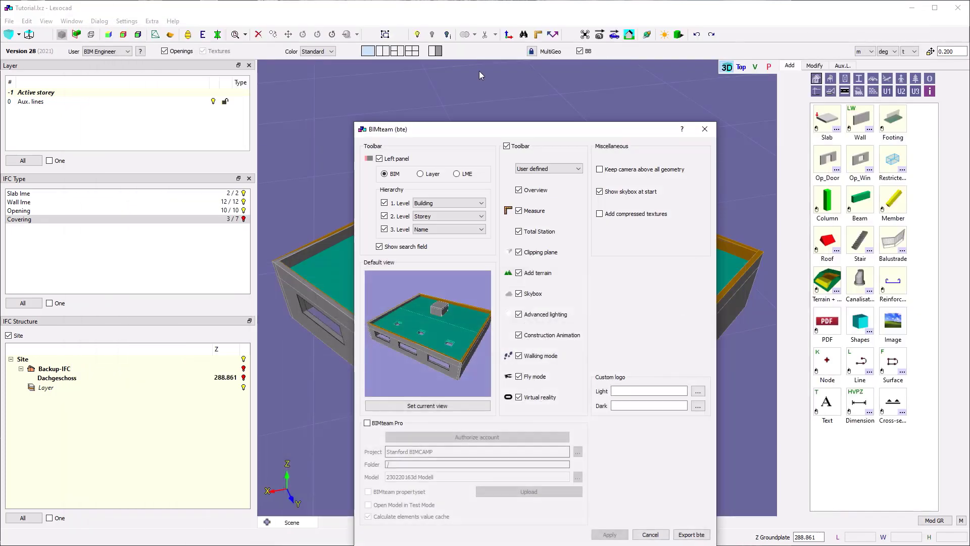
# - Check the first hierarchy level options and set the current 3D view as the export's default view
pyautogui.moveTo(483, 133); pyautogui.dragTo(443, 77)
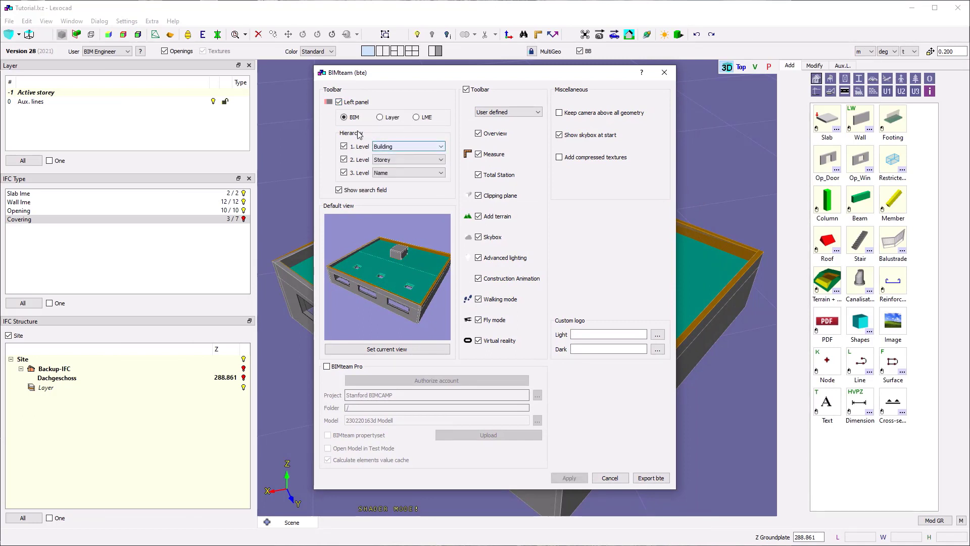
pyautogui.click(406, 146)
pyautogui.click(388, 147)
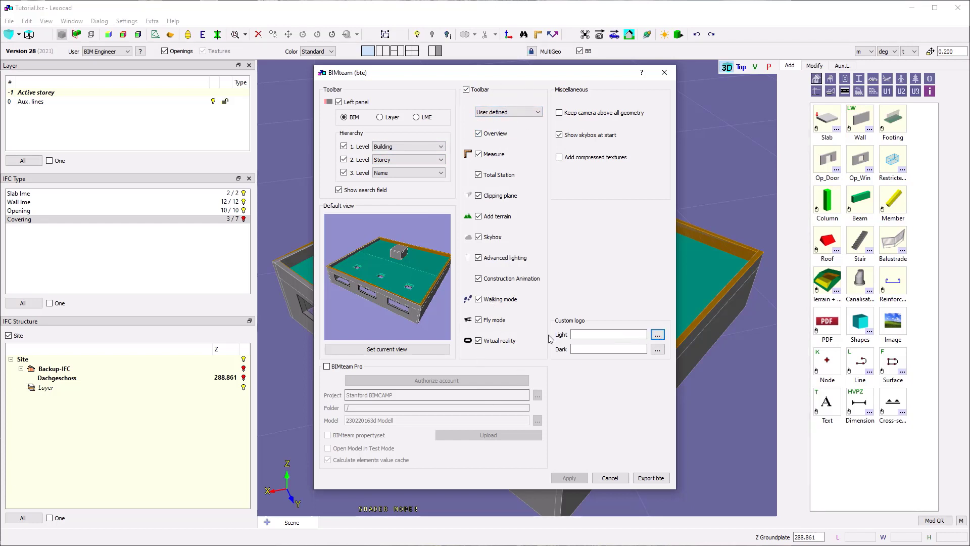
pyautogui.click(413, 349)
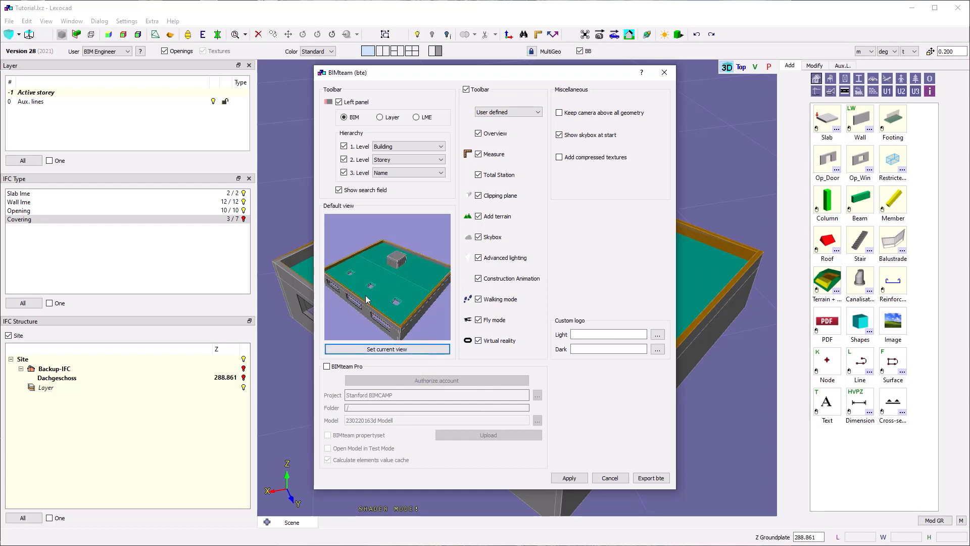
# - Review the BIMteam Pro options, leave BIMteam Pro disabled, and export the model as a bte file
pyautogui.click(346, 370)
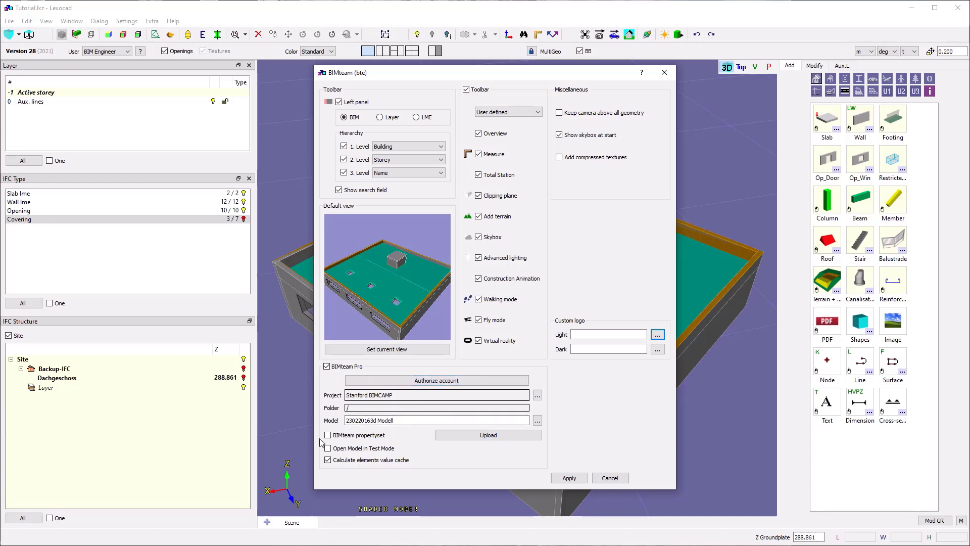
pyautogui.click(353, 370)
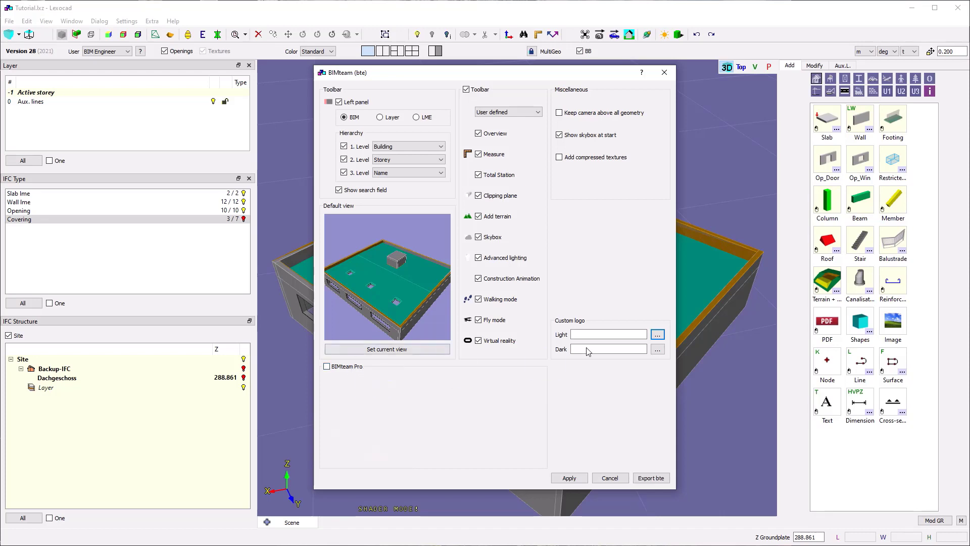
pyautogui.click(651, 478)
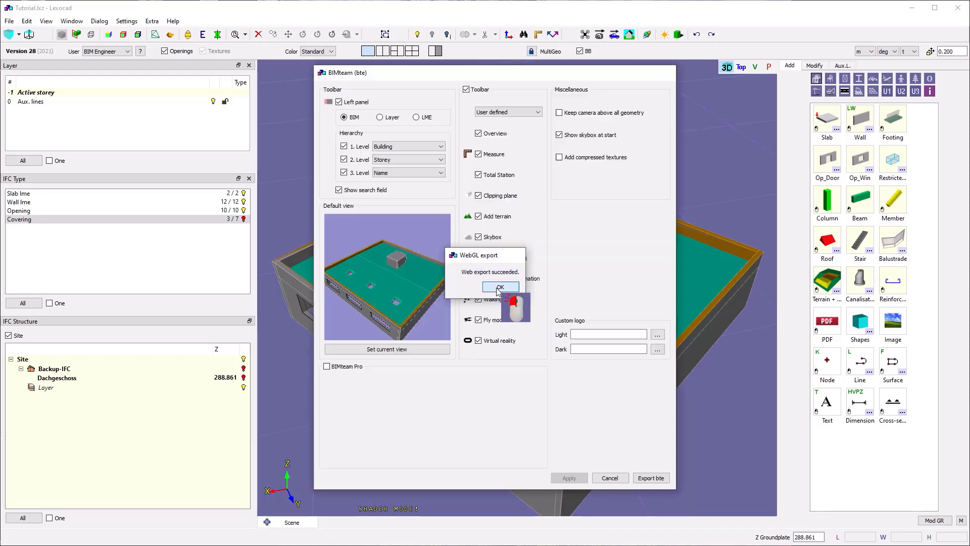
pyautogui.click(494, 288)
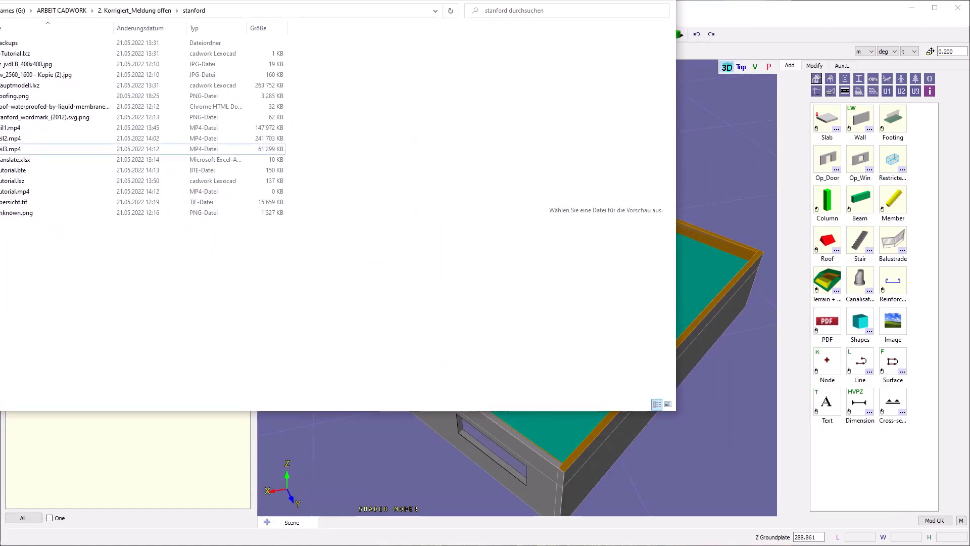
# - Select Tutorial.bte in the stanford folder, then switch to the browser and open the Roofing project in BIMteam
pyautogui.click(63, 184)
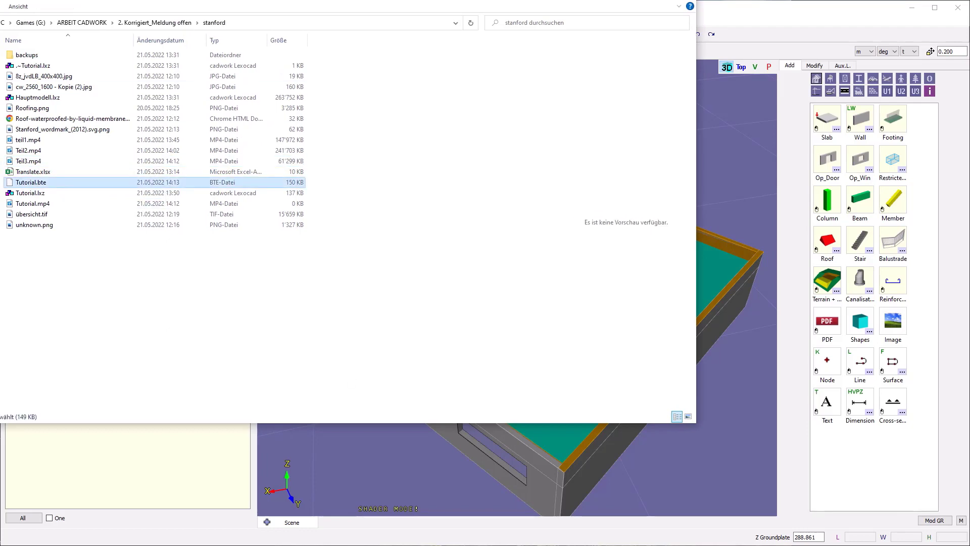
pyautogui.hotkey('alt', 'Tab')
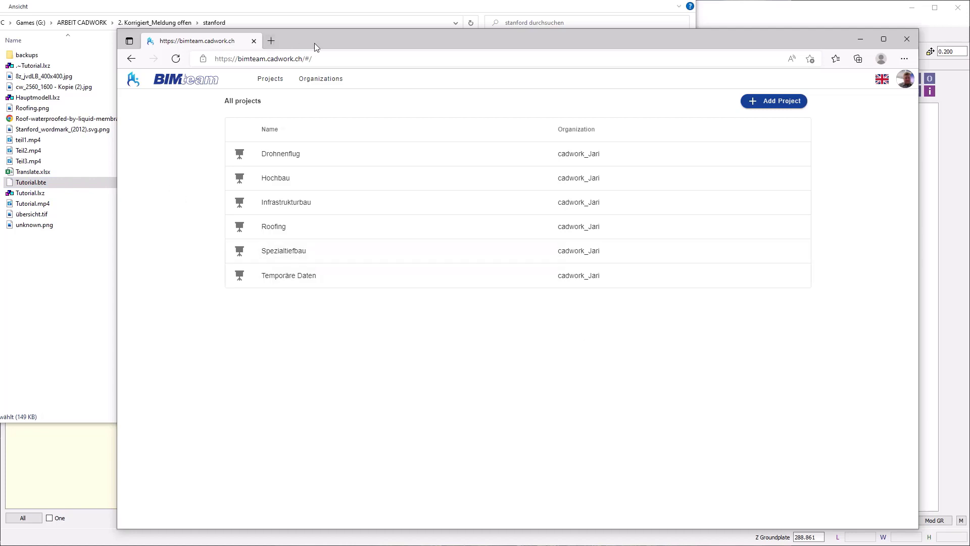
pyautogui.moveTo(315, 44); pyautogui.dragTo(348, 40)
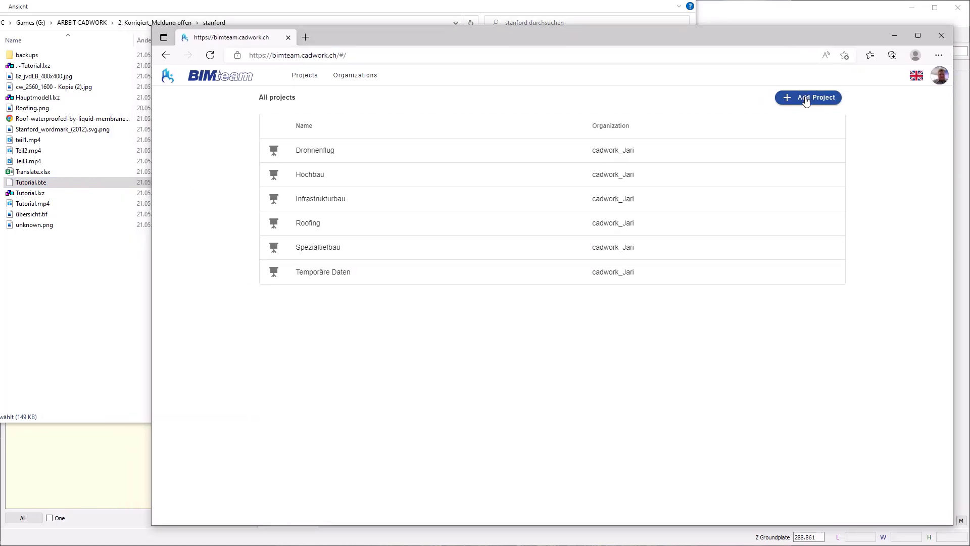
pyautogui.doubleClick(352, 226)
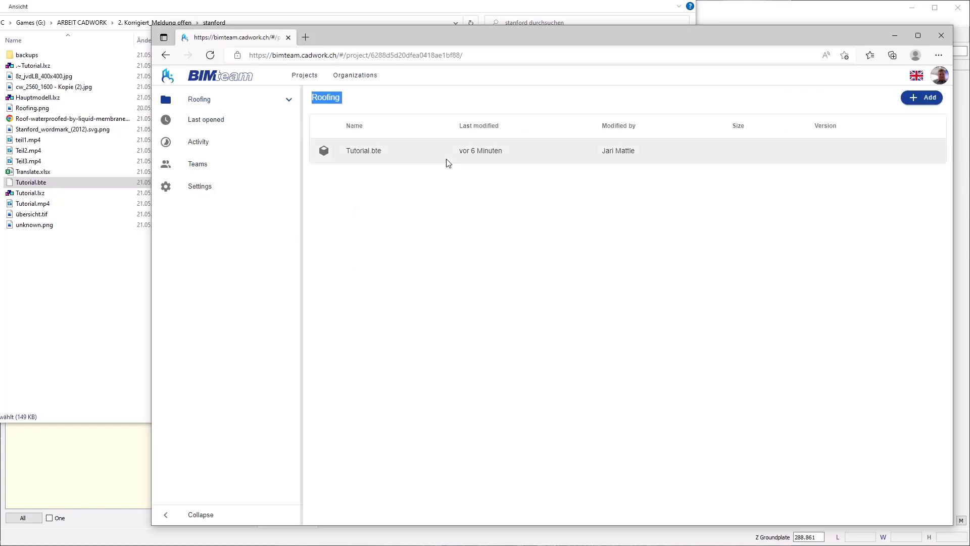
# - Permanently delete the existing Tutorial.bte model from the Roofing project
pyautogui.rightClick(415, 150)
pyautogui.click(397, 211)
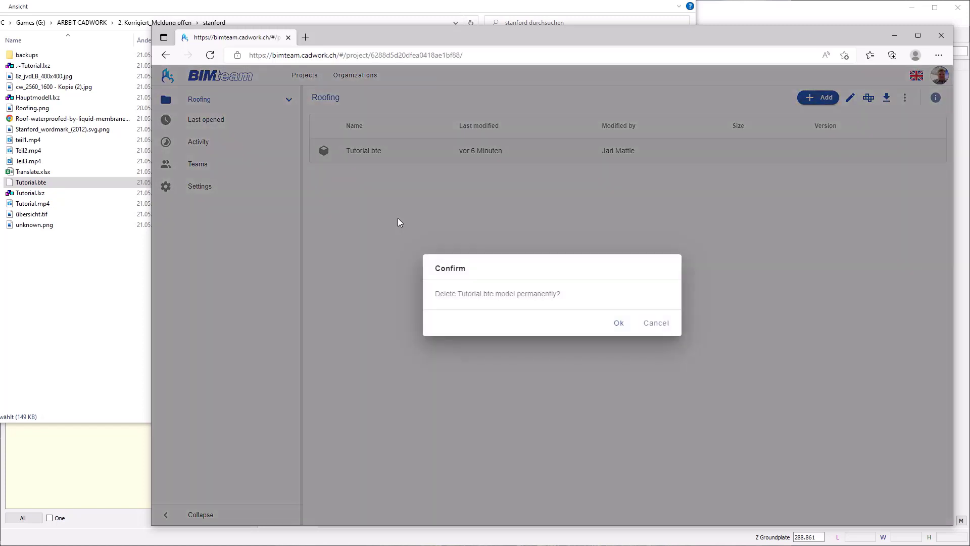
pyautogui.click(618, 324)
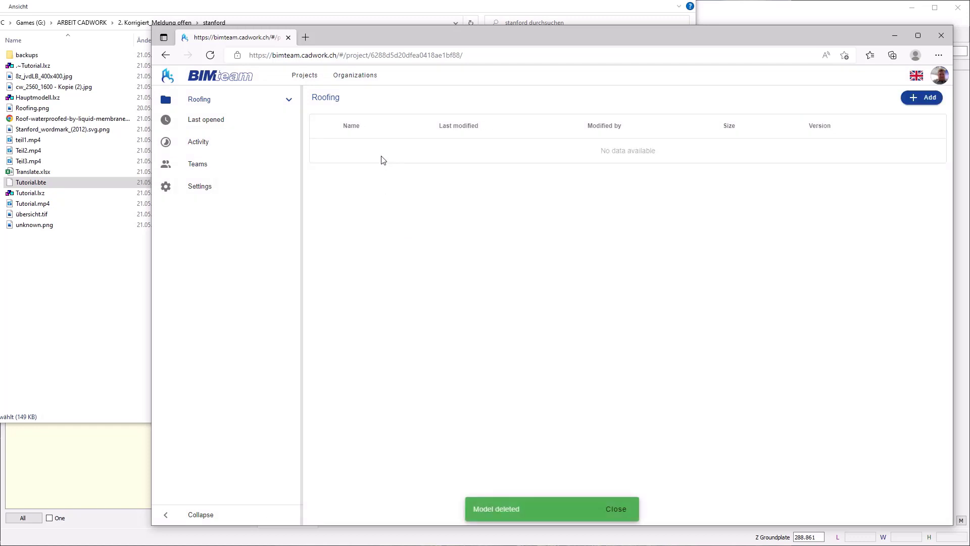
# - Create a folder named "Roofing example" in the Roofing project
pyautogui.rightClick(381, 158)
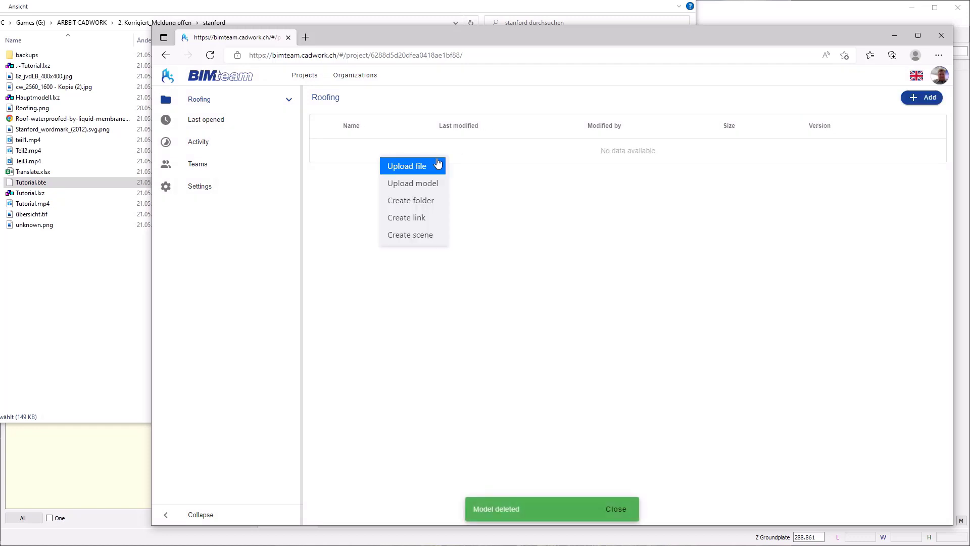
pyautogui.click(438, 199)
pyautogui.write('Roof')
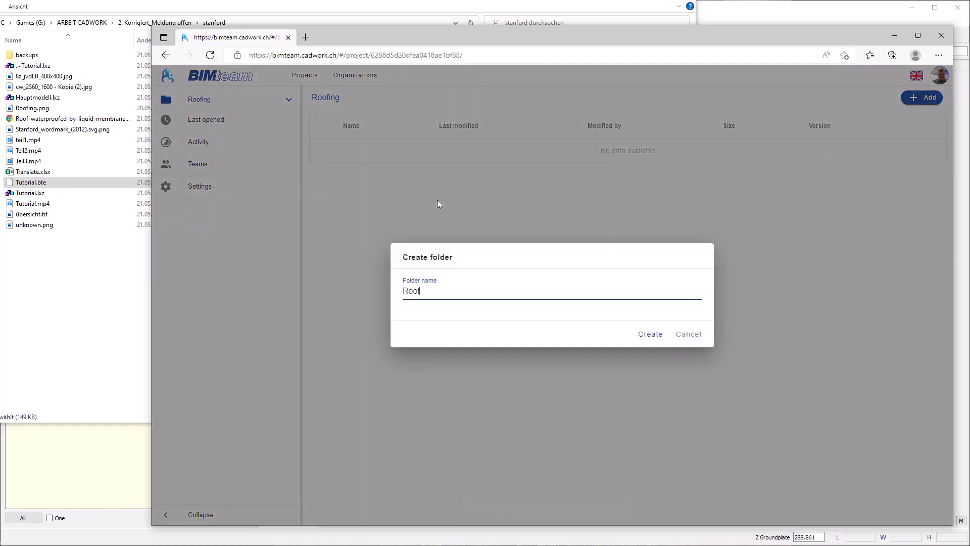
pyautogui.write('ing example')
pyautogui.click(650, 334)
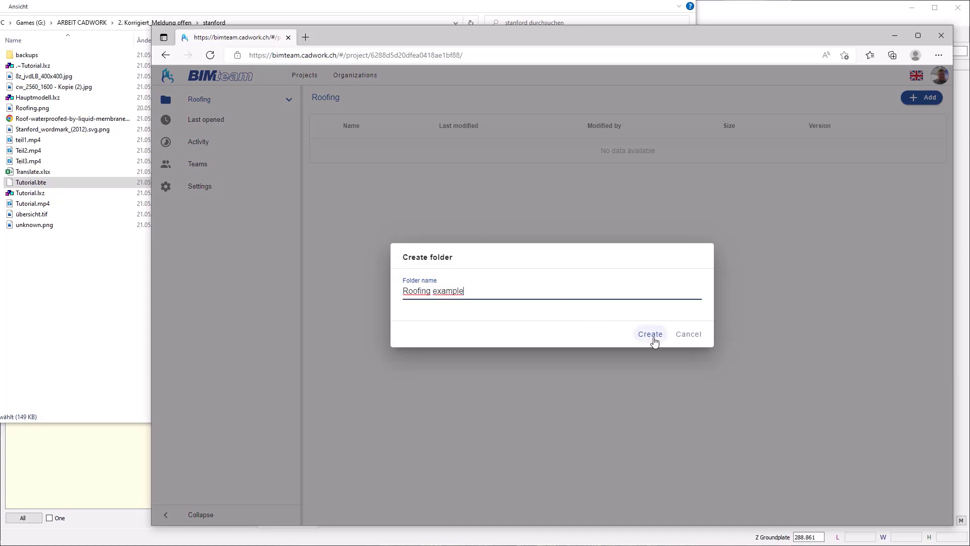
# - Upload the local Tutorial.bte file into the Roofing example folder
pyautogui.click(388, 159)
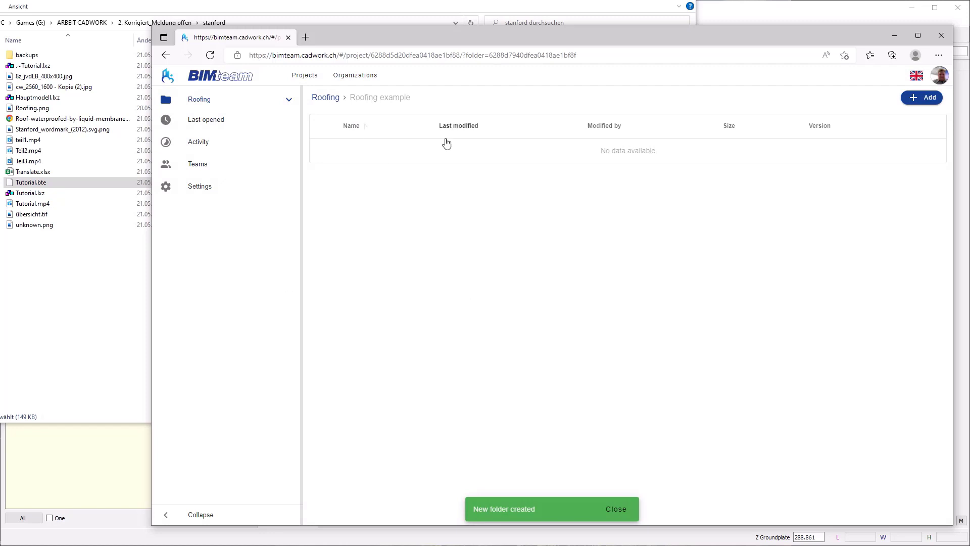
pyautogui.moveTo(35, 182); pyautogui.dragTo(407, 205)
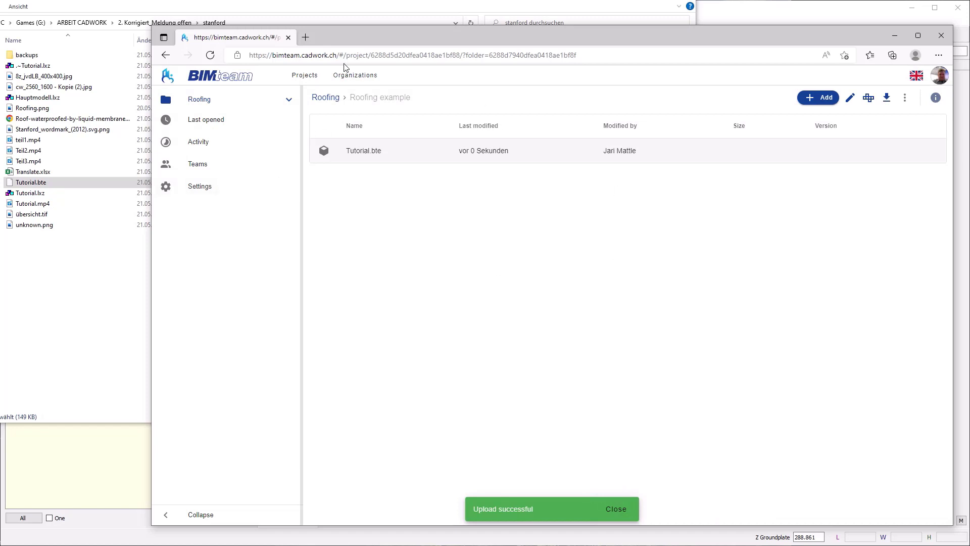
pyautogui.moveTo(358, 32); pyautogui.dragTo(295, 18)
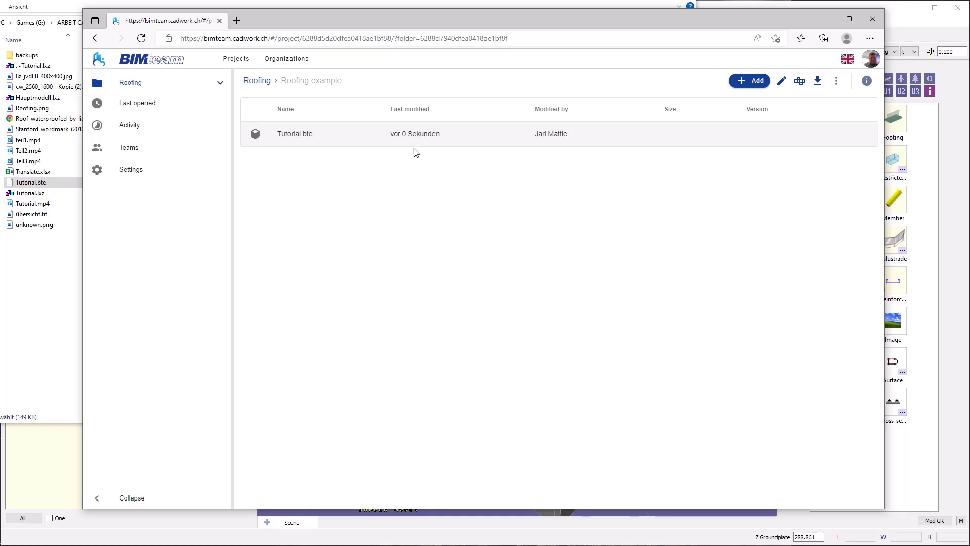
# - Open the uploaded Tutorial.bte model in the web viewer and check which file actions its project entry offers
pyautogui.click(567, 37)
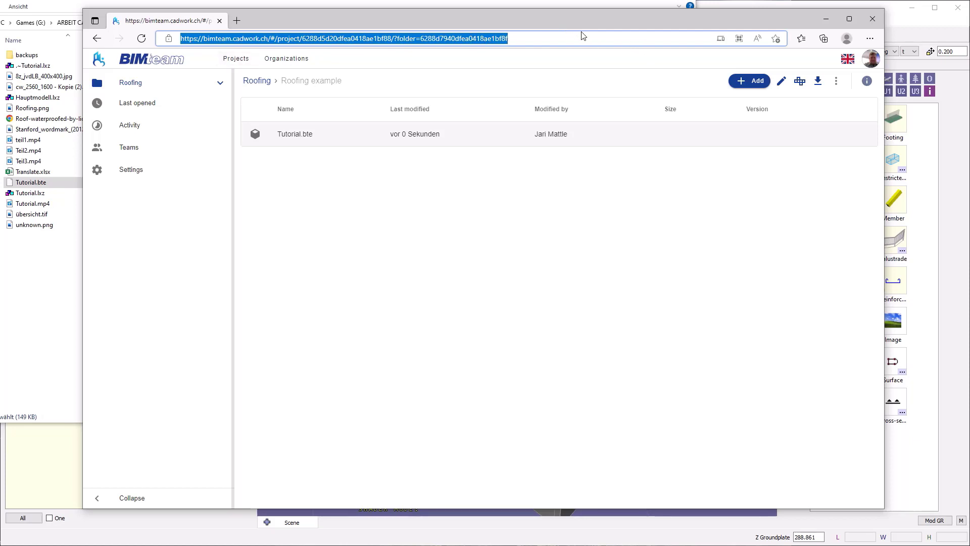
pyautogui.click(526, 176)
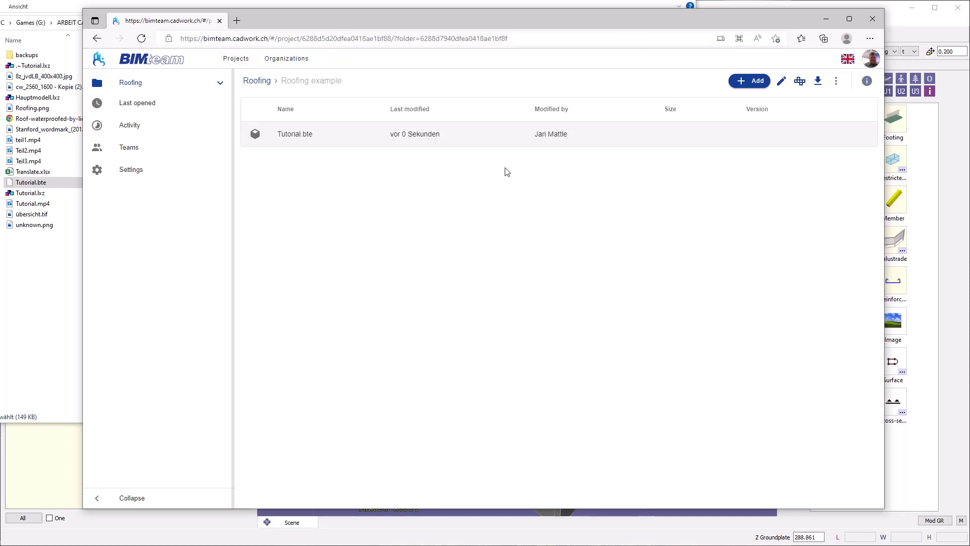
pyautogui.click(405, 141)
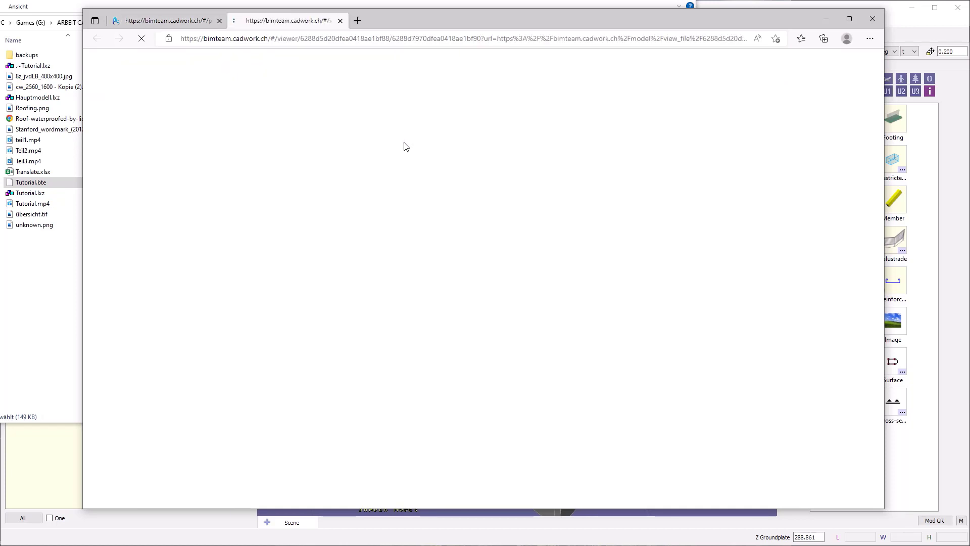
pyautogui.click(164, 23)
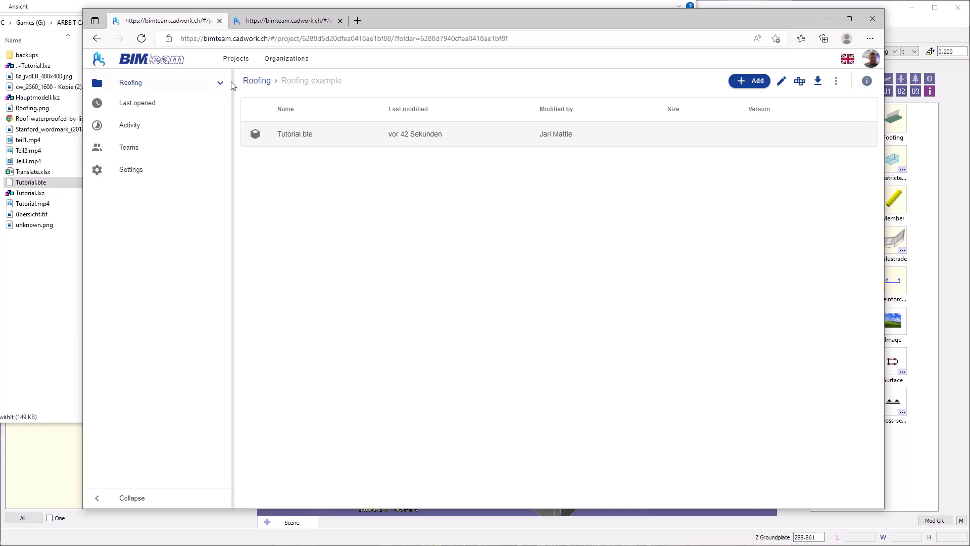
pyautogui.rightClick(297, 133)
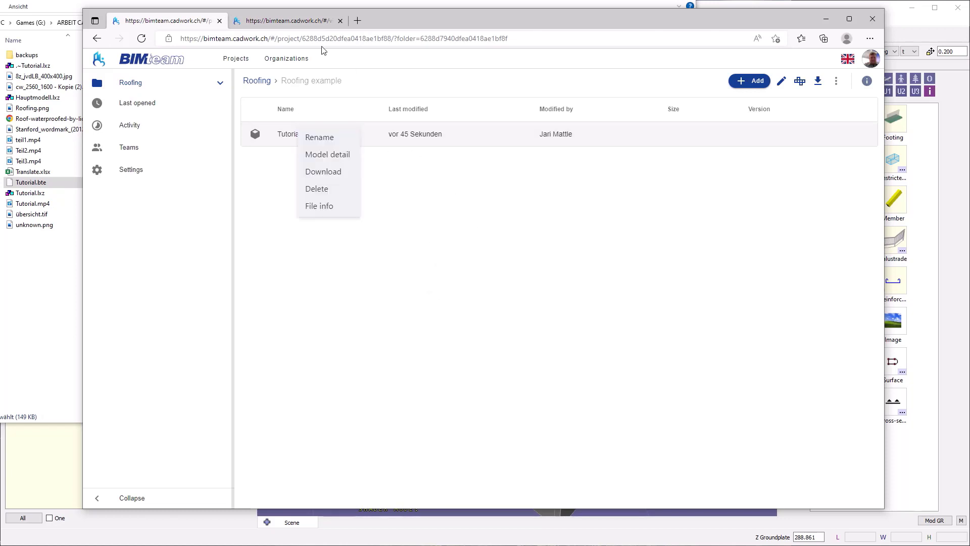
pyautogui.click(285, 22)
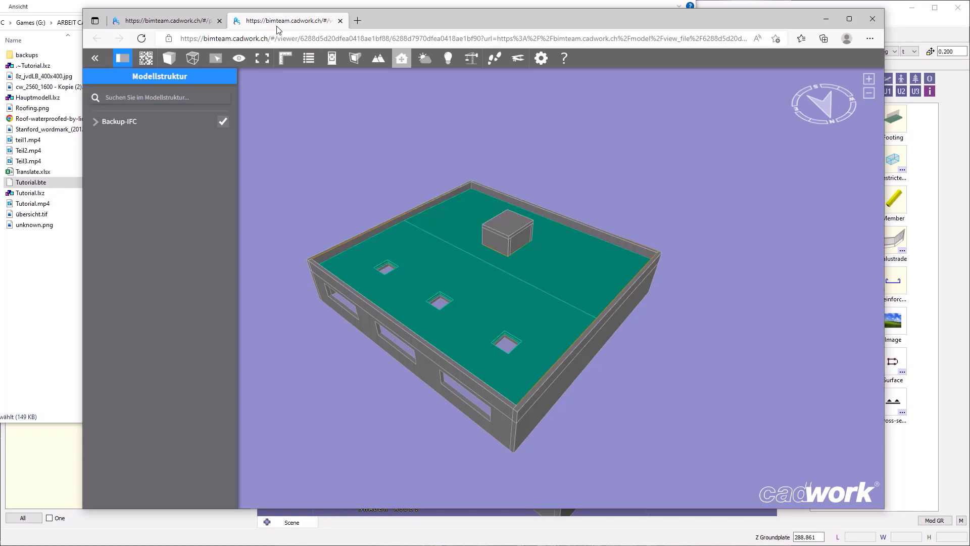
# - Inspect the roof from the opposite side at closer range and expand Backup-IFC and Dachgeschoss in the model structure
pyautogui.moveTo(362, 230); pyautogui.dragTo(399, 296)
pyautogui.moveTo(717, 262); pyautogui.dragTo(546, 297)
pyautogui.scroll(5, 516, 277)
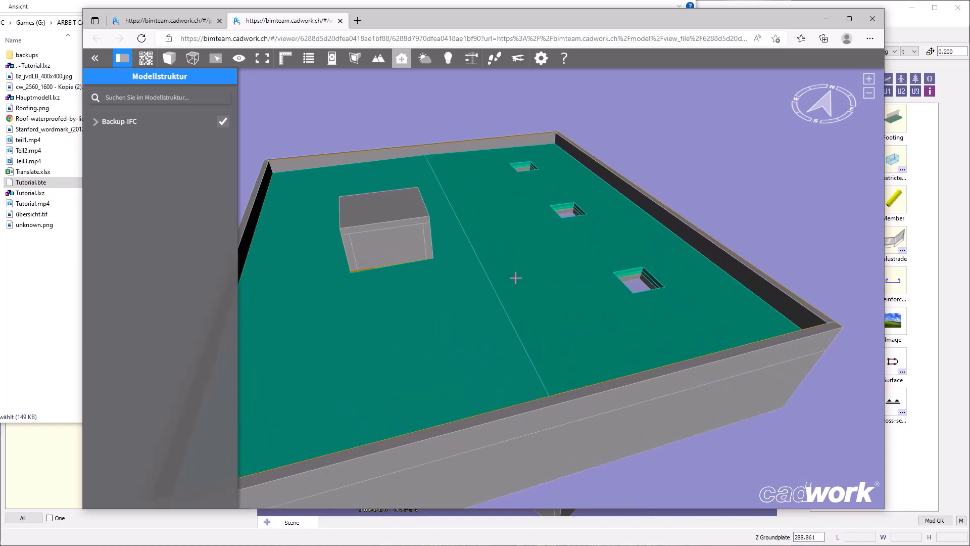
pyautogui.scroll(3, 689, 284)
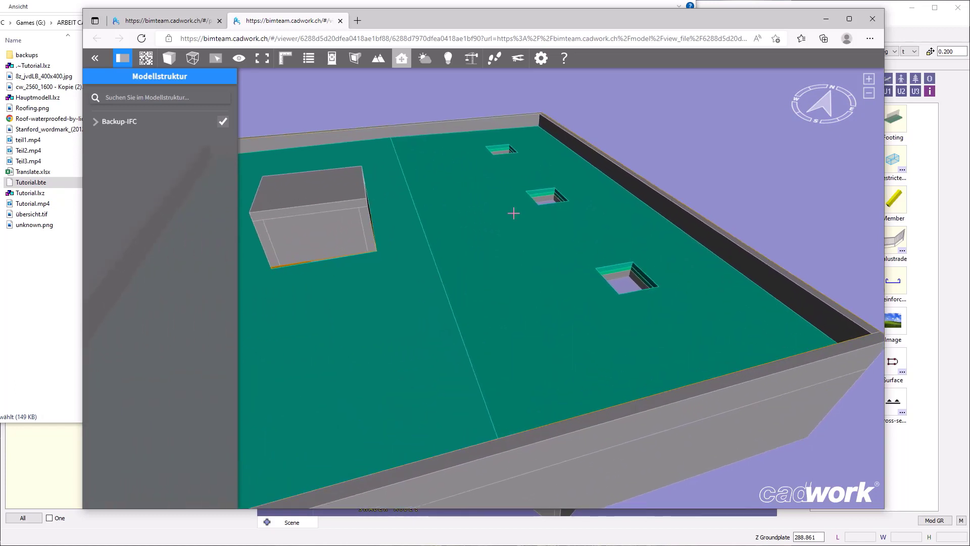
pyautogui.click(105, 121)
pyautogui.click(103, 140)
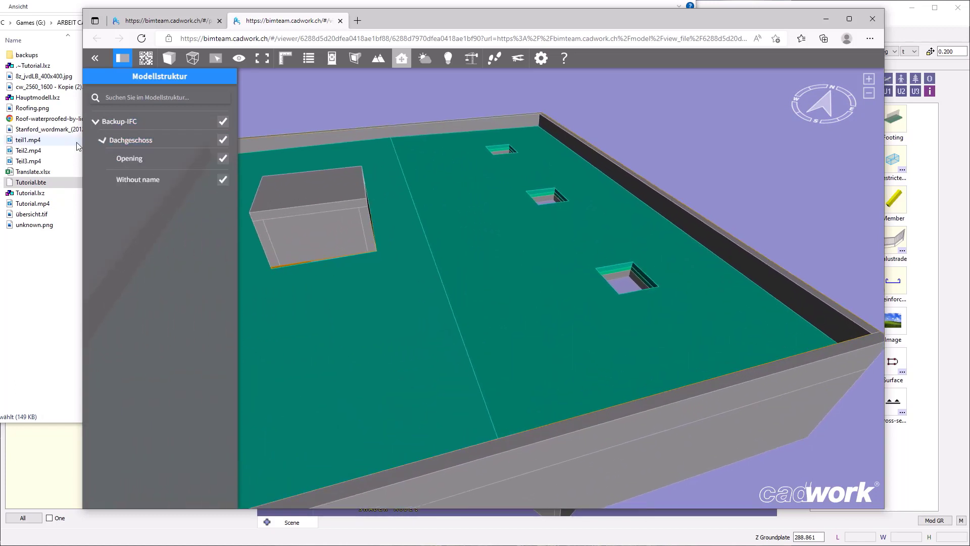
# - Hide and show Opening and Without name again, and collapse Dachgeschoss and Backup-IFC in the model structure
pyautogui.click(222, 159)
pyautogui.click(221, 159)
pyautogui.click(222, 180)
pyautogui.click(222, 180)
pyautogui.click(165, 145)
pyautogui.click(103, 139)
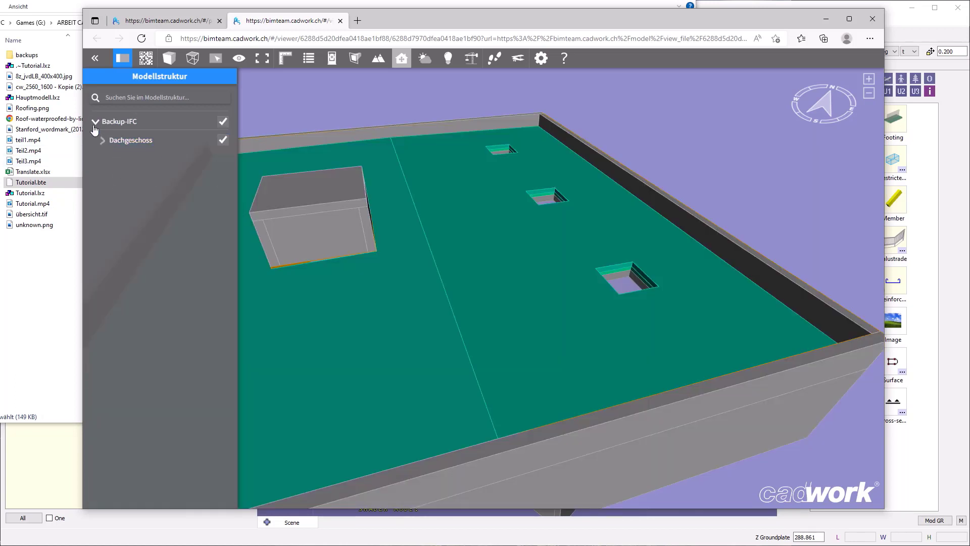
pyautogui.click(95, 121)
# - Select the large roof covering around the skylight openings and examine its lx_Slope Elements properties, closing the property display at the end
pyautogui.scroll(3, 649, 289)
pyautogui.click(594, 198)
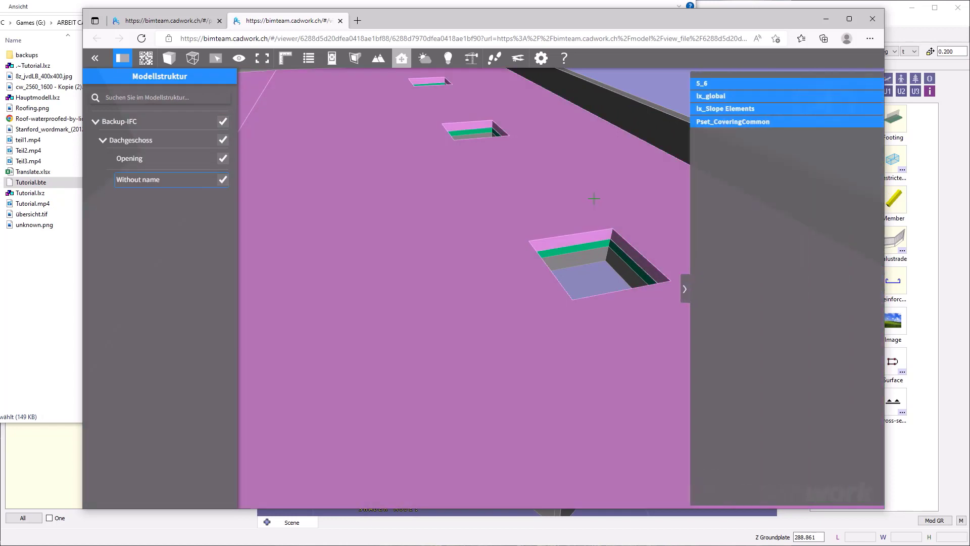
pyautogui.moveTo(513, 212); pyautogui.dragTo(351, 210)
pyautogui.moveTo(513, 161); pyautogui.dragTo(315, 298)
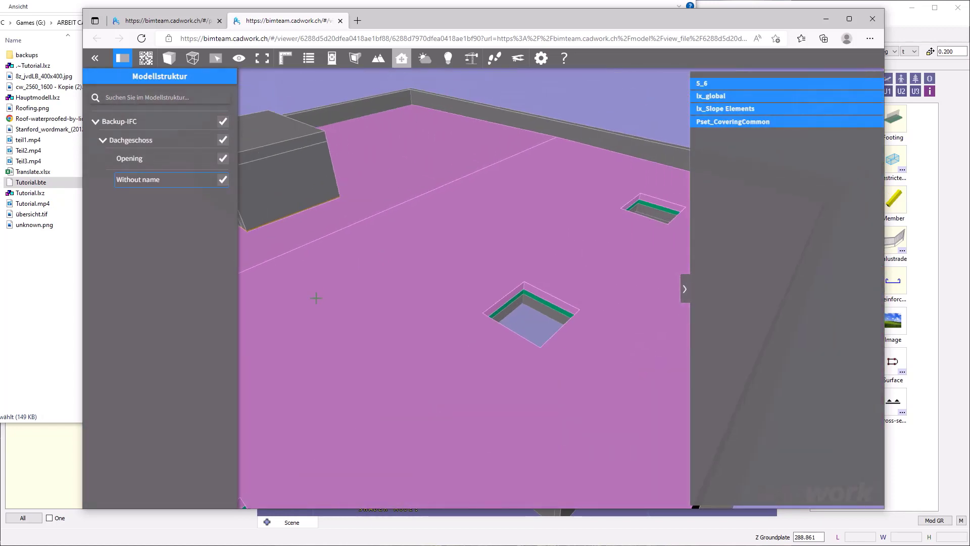
pyautogui.click(730, 110)
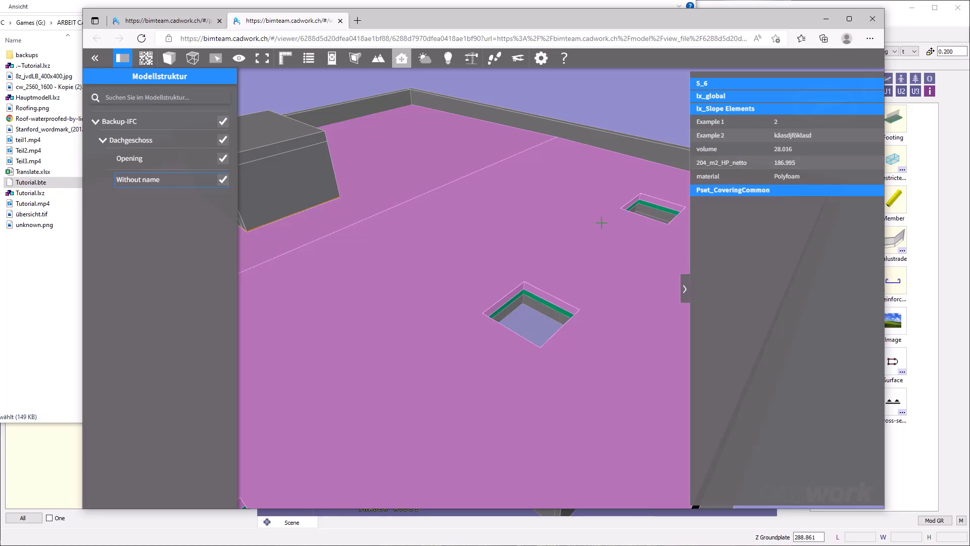
pyautogui.click(684, 286)
# - Deactivate and reselect the roof covering, and isolate it from the rest of the model
pyautogui.rightClick(514, 178)
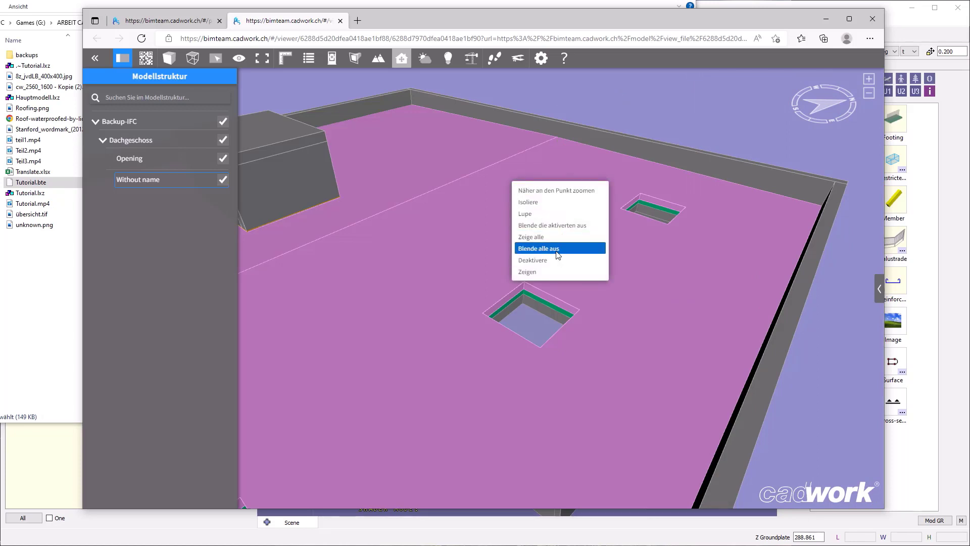
pyautogui.click(546, 258)
pyautogui.click(521, 226)
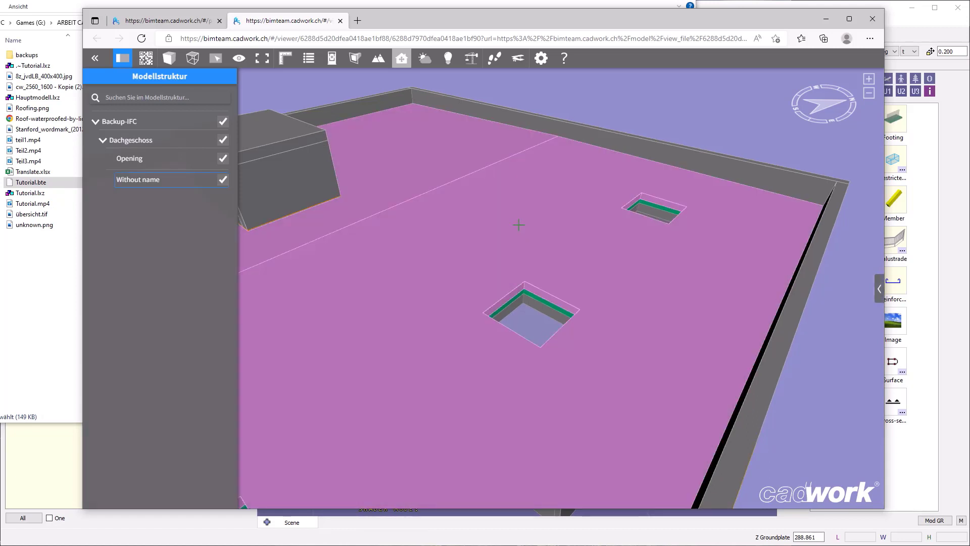
pyautogui.rightClick(521, 226)
pyautogui.click(558, 245)
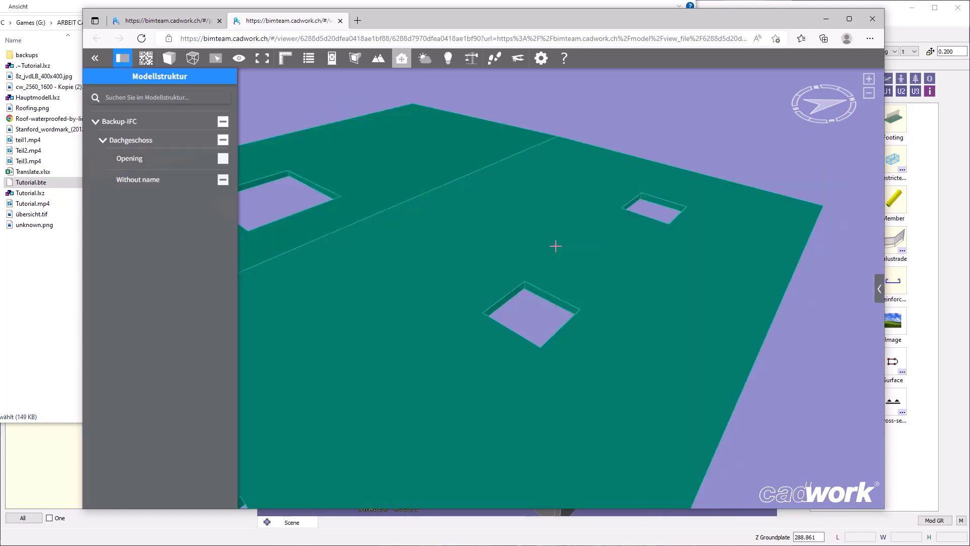
# - Show all model elements again and select the roof covering
pyautogui.rightClick(525, 200)
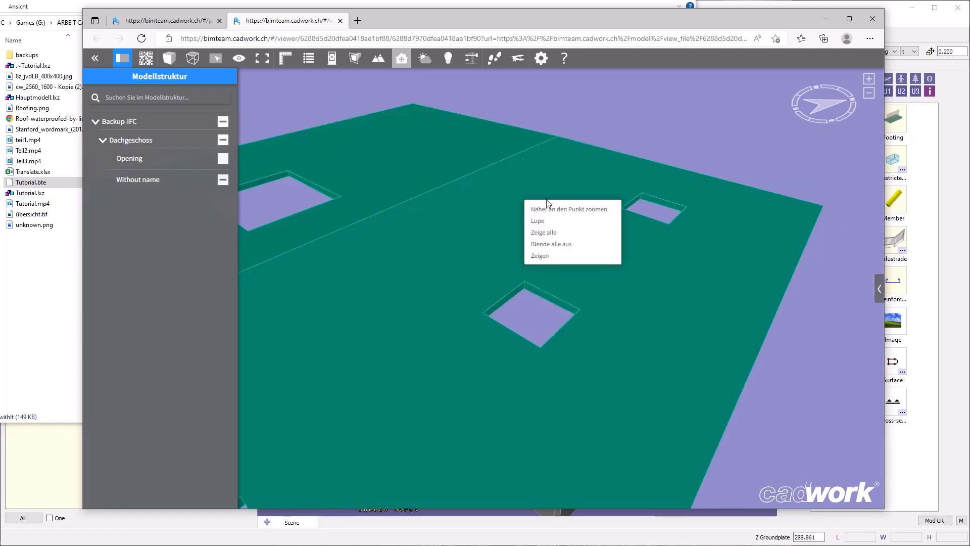
pyautogui.click(576, 233)
pyautogui.click(575, 231)
pyautogui.rightClick(576, 232)
pyautogui.click(621, 206)
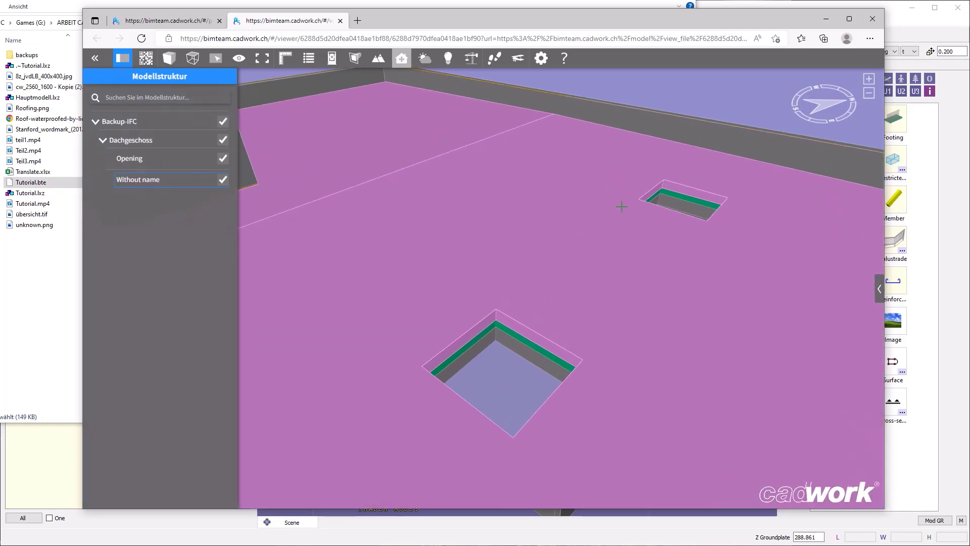
# - Measure the distance between the two ends of the dividing line across the roof covering, and end the measurement
pyautogui.scroll(-6, 621, 206)
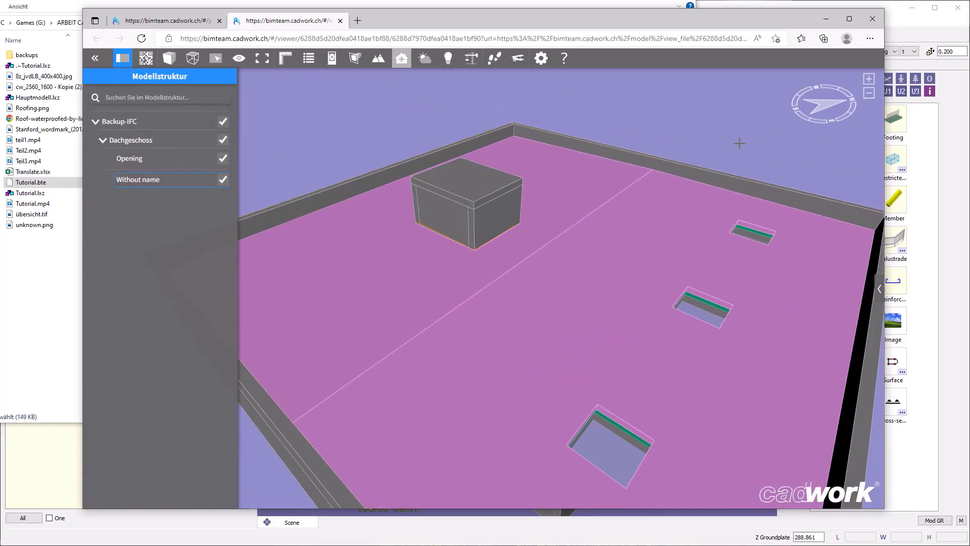
pyautogui.moveTo(694, 204); pyautogui.dragTo(537, 264)
pyautogui.scroll(-4, 537, 263)
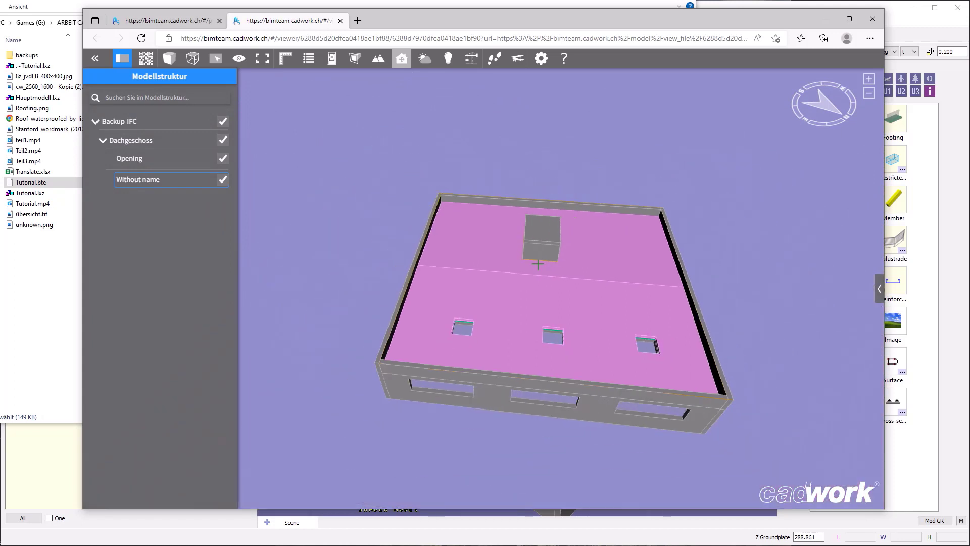
pyautogui.scroll(3, 537, 264)
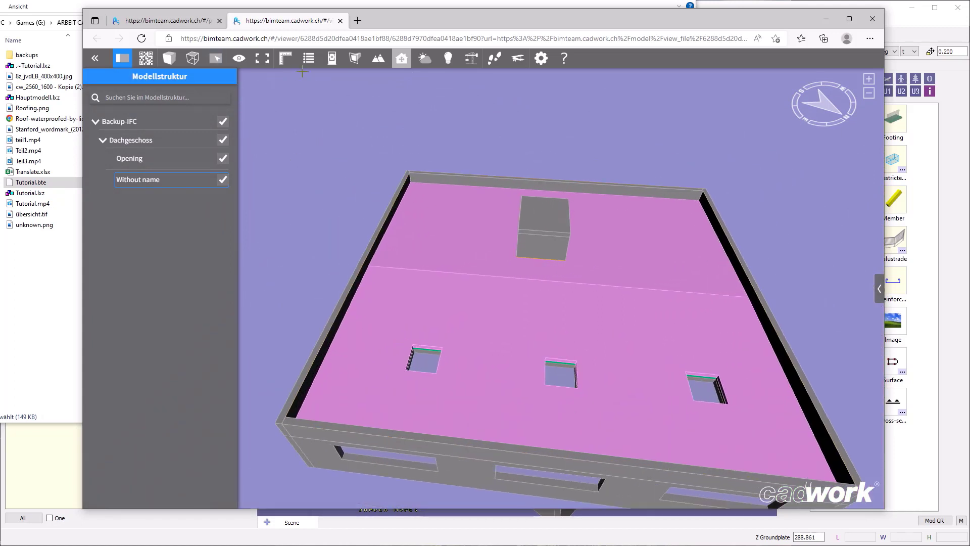
pyautogui.click(285, 58)
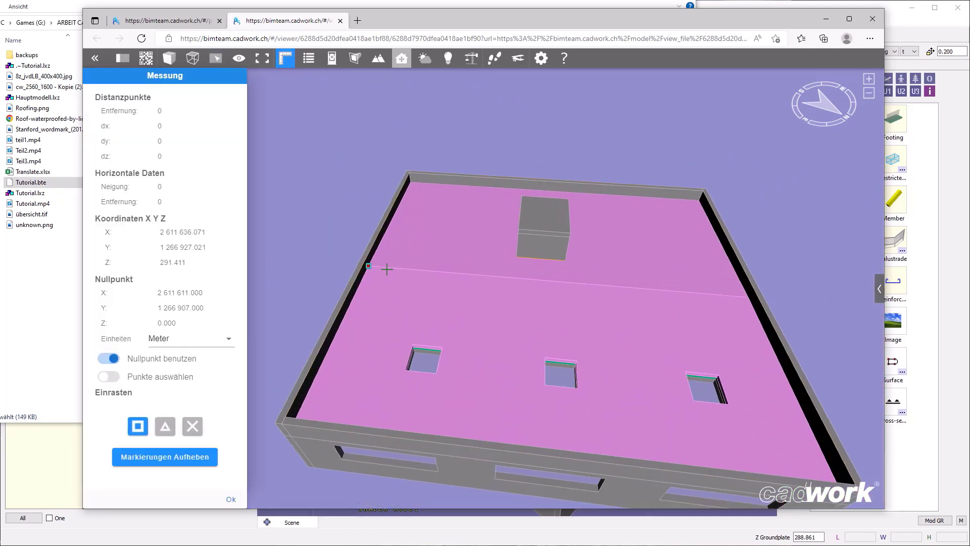
pyautogui.click(387, 269)
pyautogui.click(748, 297)
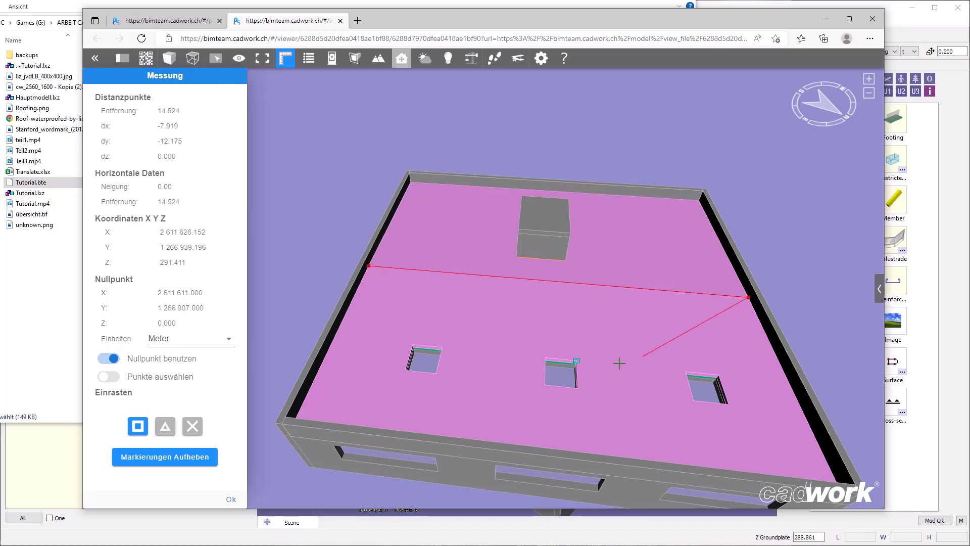
pyautogui.click(230, 499)
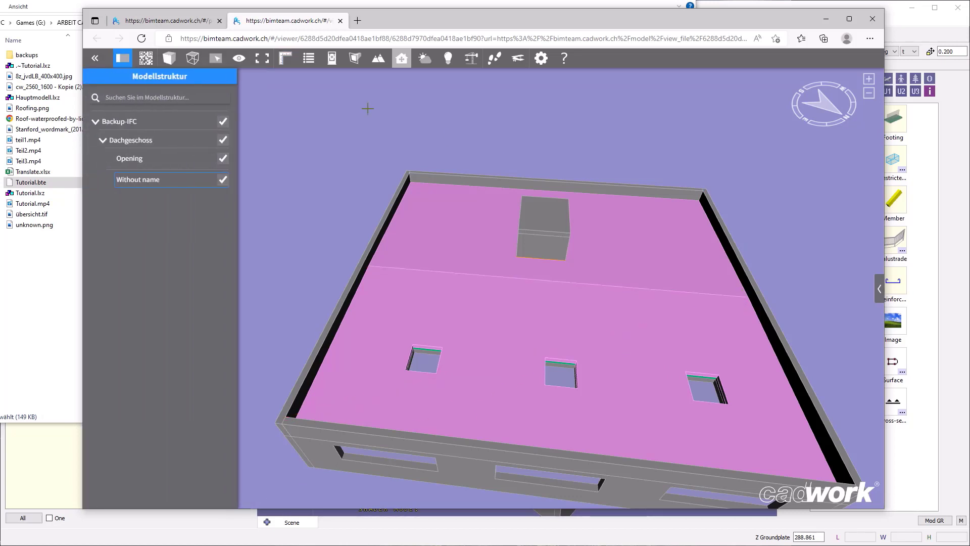
# - Activate the total station tool and examine the Stationierung settings, leaving them without entering a standpoint
pyautogui.click(333, 65)
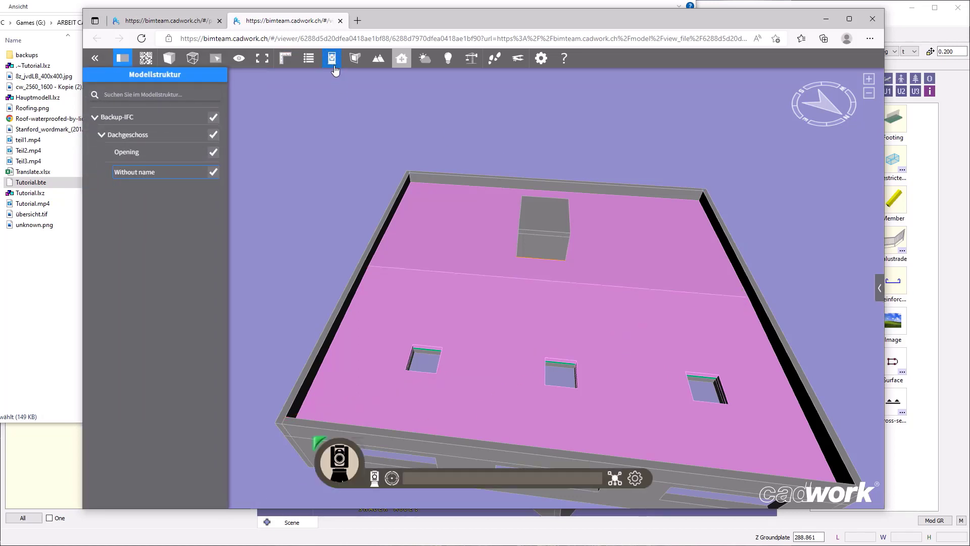
pyautogui.click(374, 478)
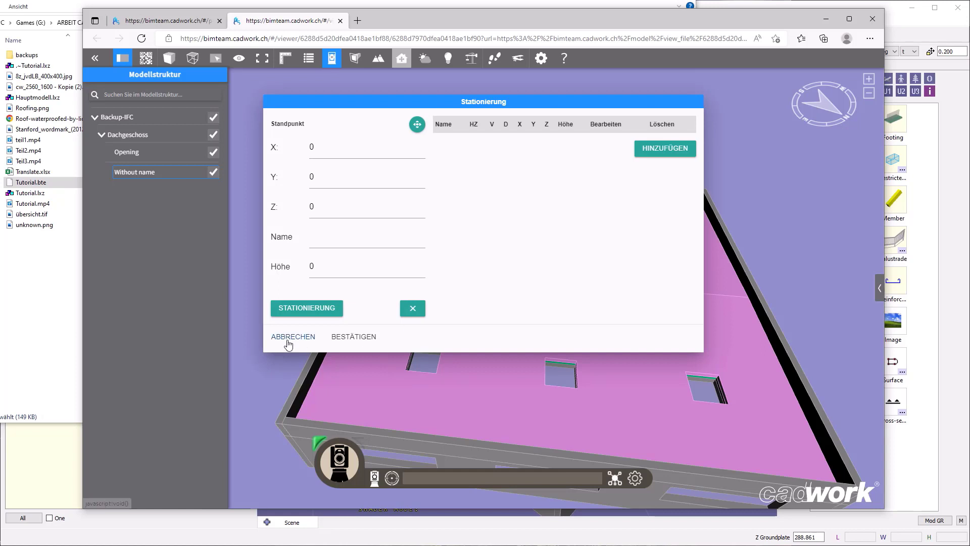
pyautogui.click(289, 338)
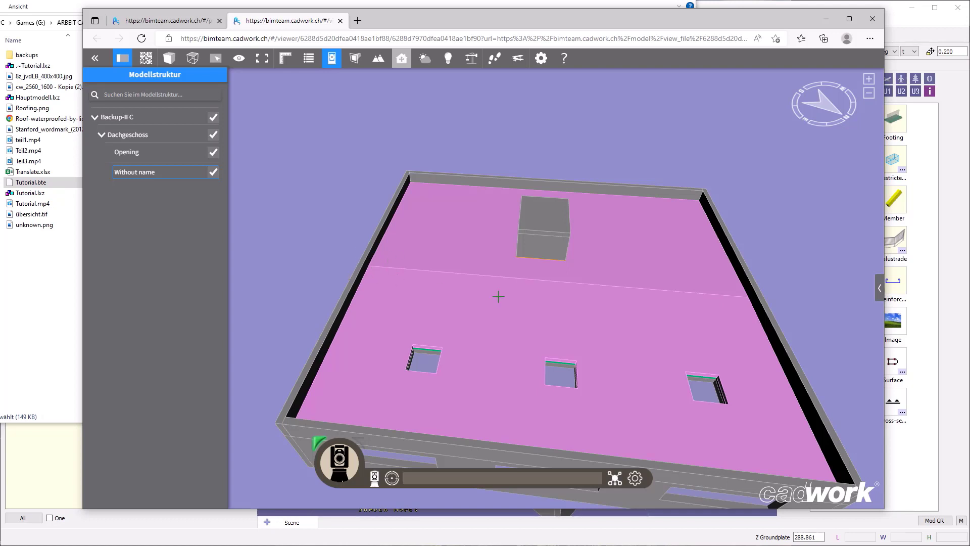
# - Deselect the roof covering and view the building from the side with the three window openings
pyautogui.moveTo(743, 292); pyautogui.dragTo(516, 278)
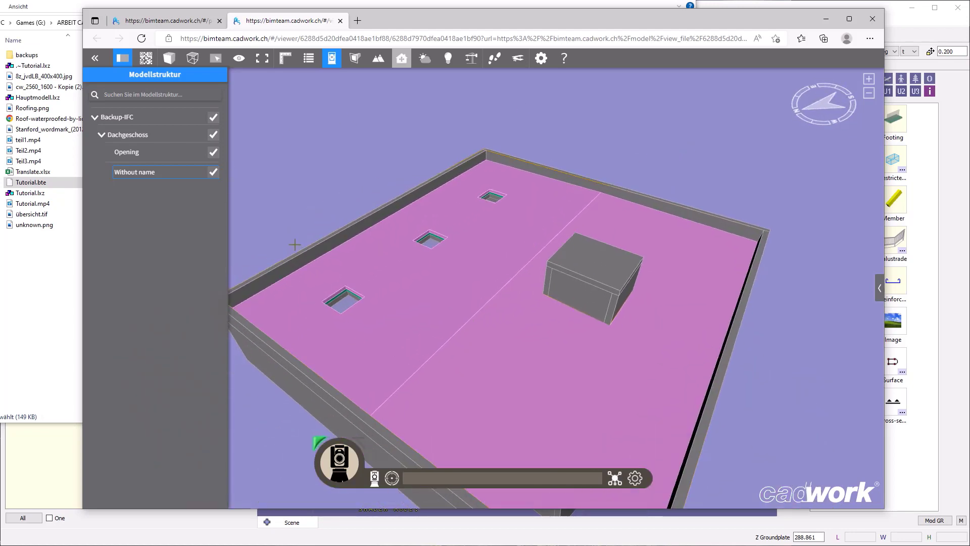
pyautogui.click(329, 324)
pyautogui.moveTo(329, 324); pyautogui.dragTo(625, 294)
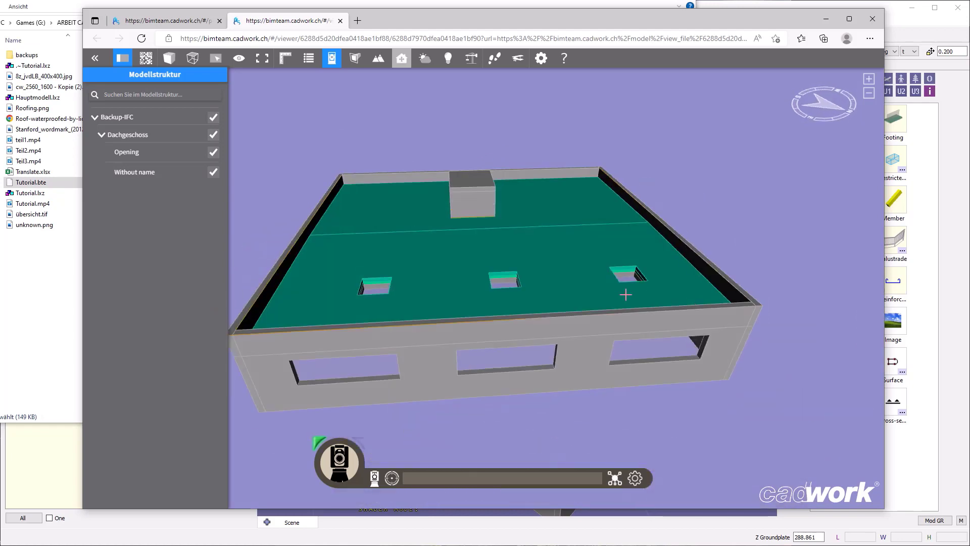